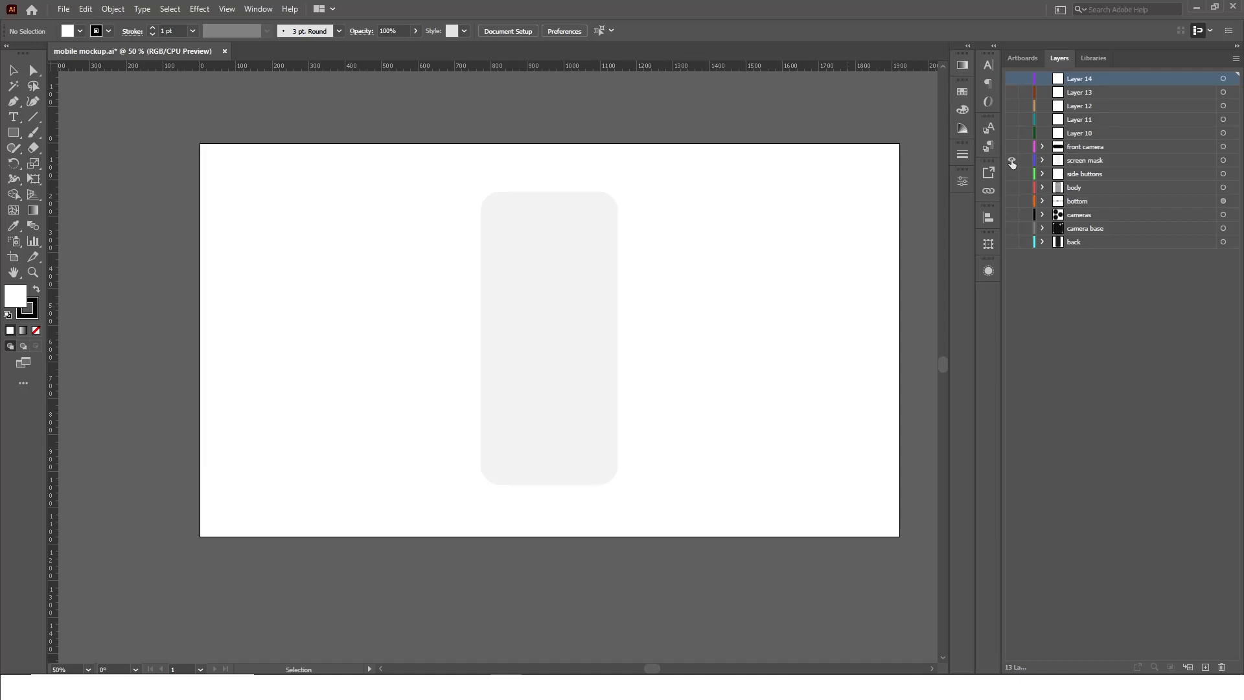
Step: Isolate the screen mask, side buttons and body layers one at a time to examine the phone's front parts
alt+click(1012, 160)
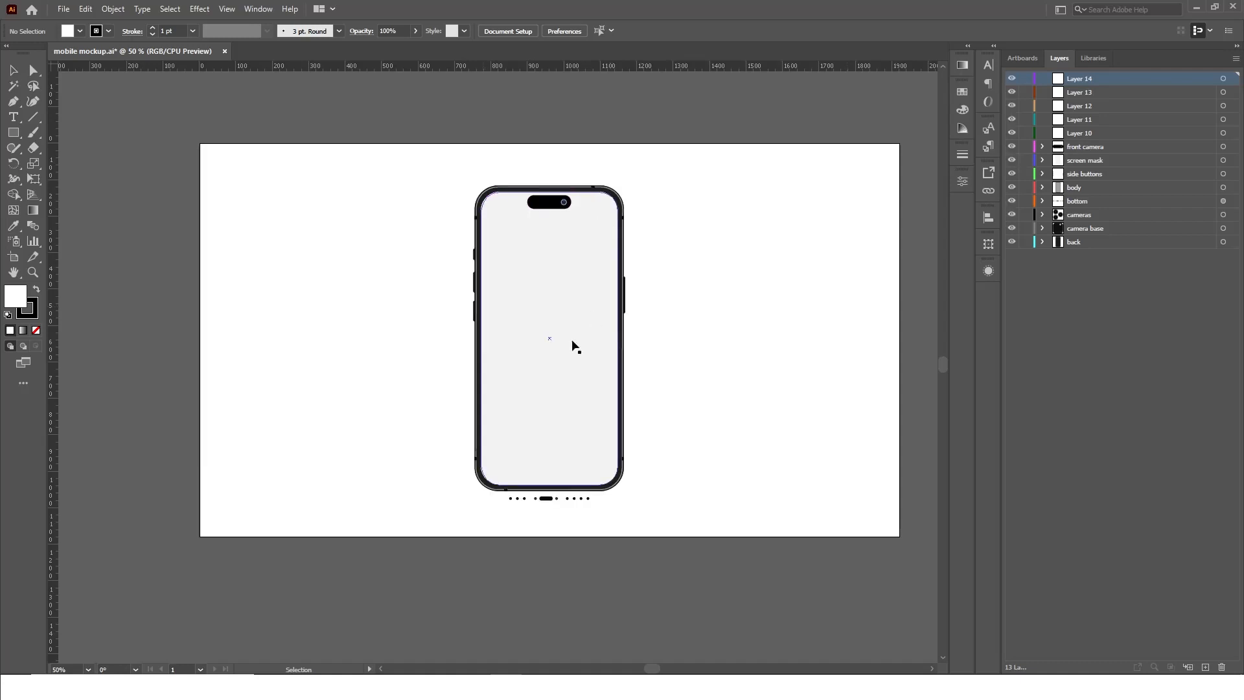
alt+click(1011, 160)
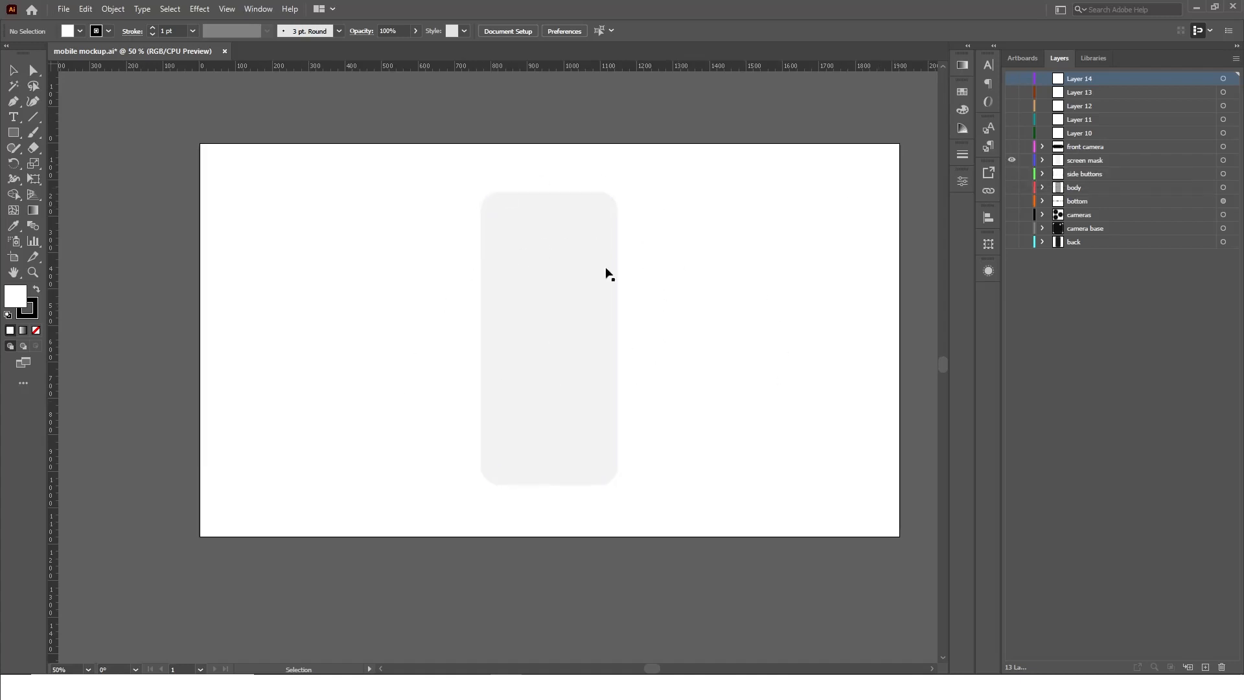
alt+click(1011, 160)
alt+click(1012, 175)
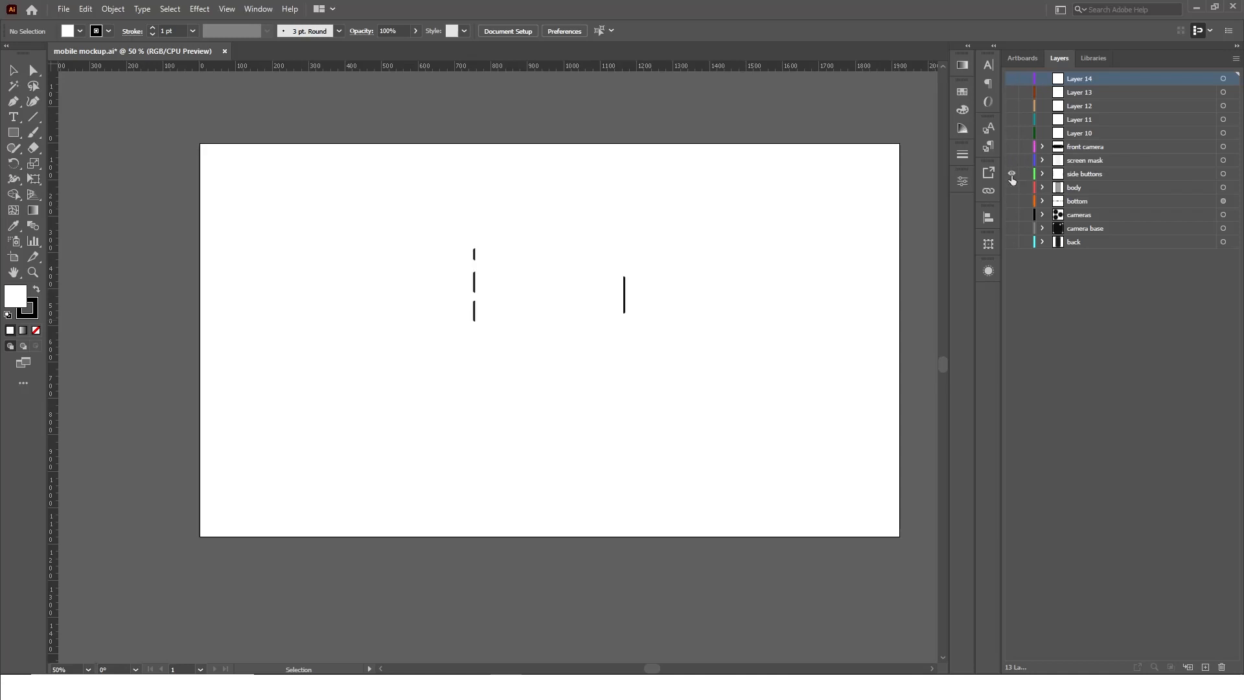
alt+click(1012, 175)
alt+click(1012, 175)
alt+click(1012, 187)
alt+click(1011, 188)
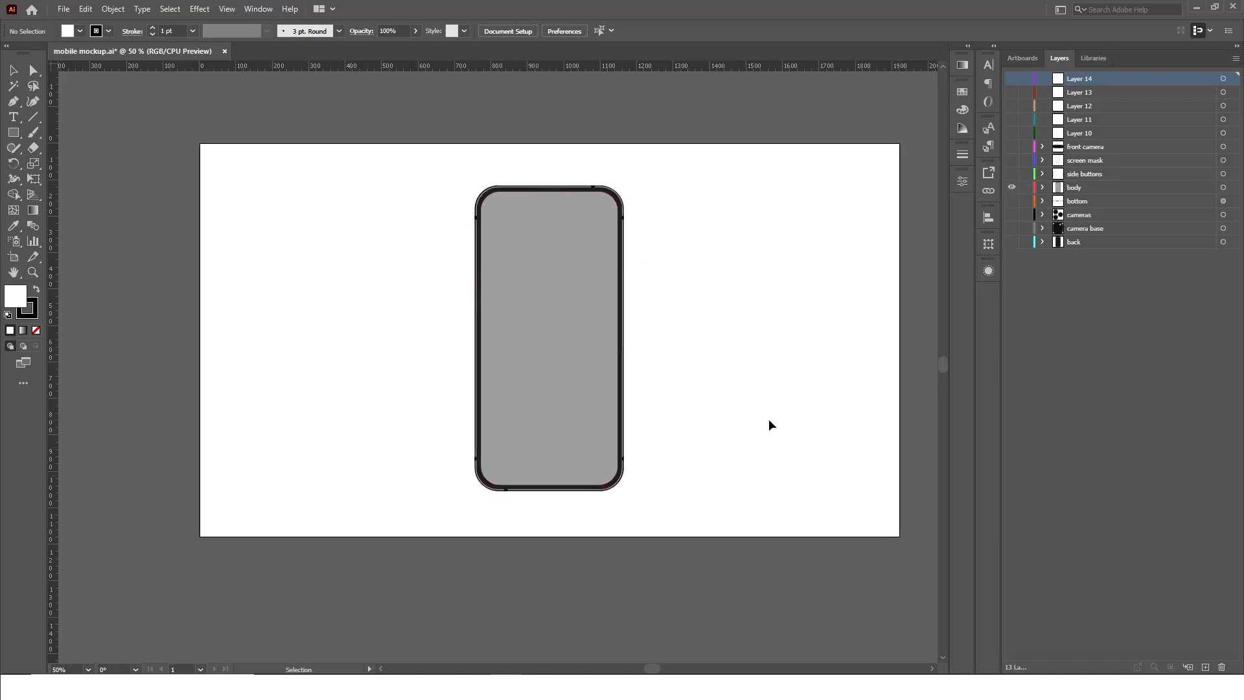
alt+click(1012, 188)
Step: Isolate the bottom, cameras, camera base and back layers one at a time to examine their artwork
alt+click(1012, 201)
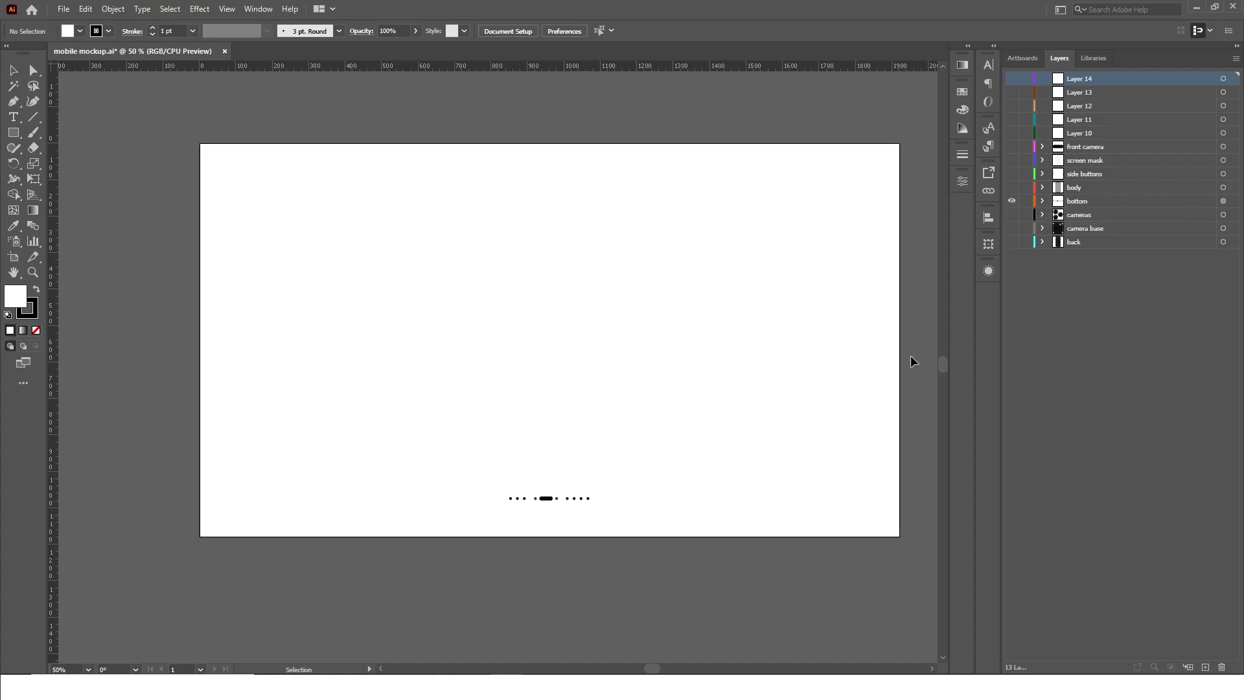
alt+click(1012, 201)
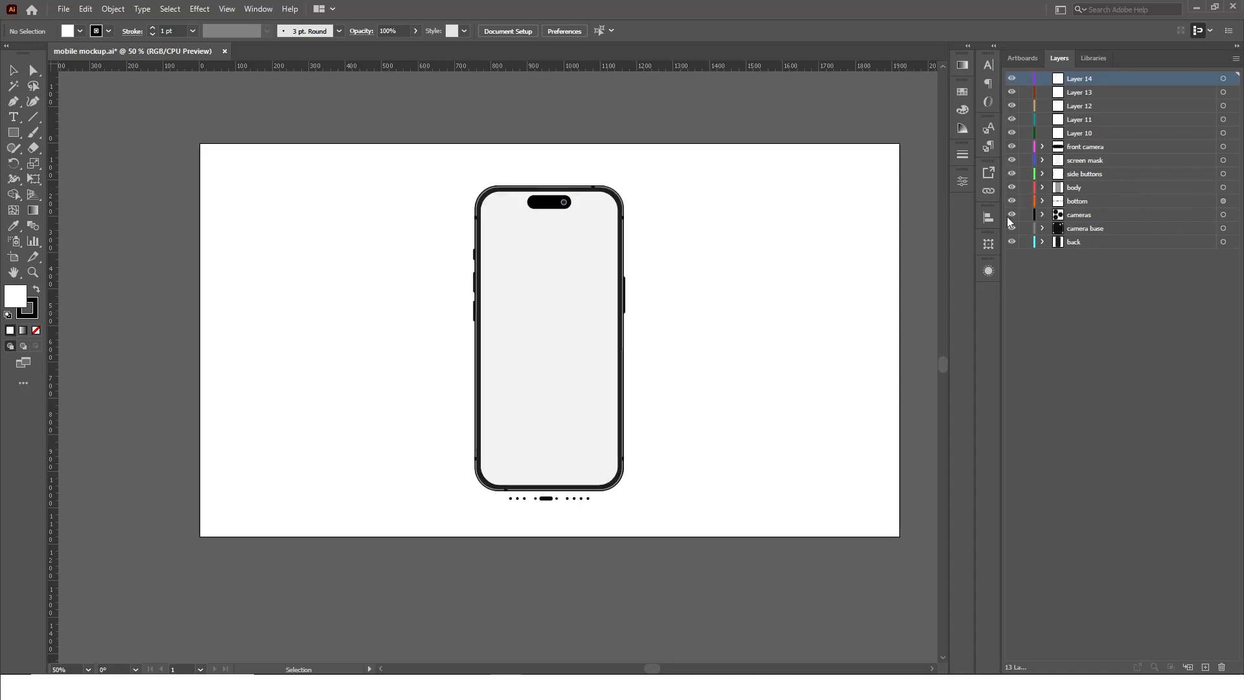
alt+click(1011, 214)
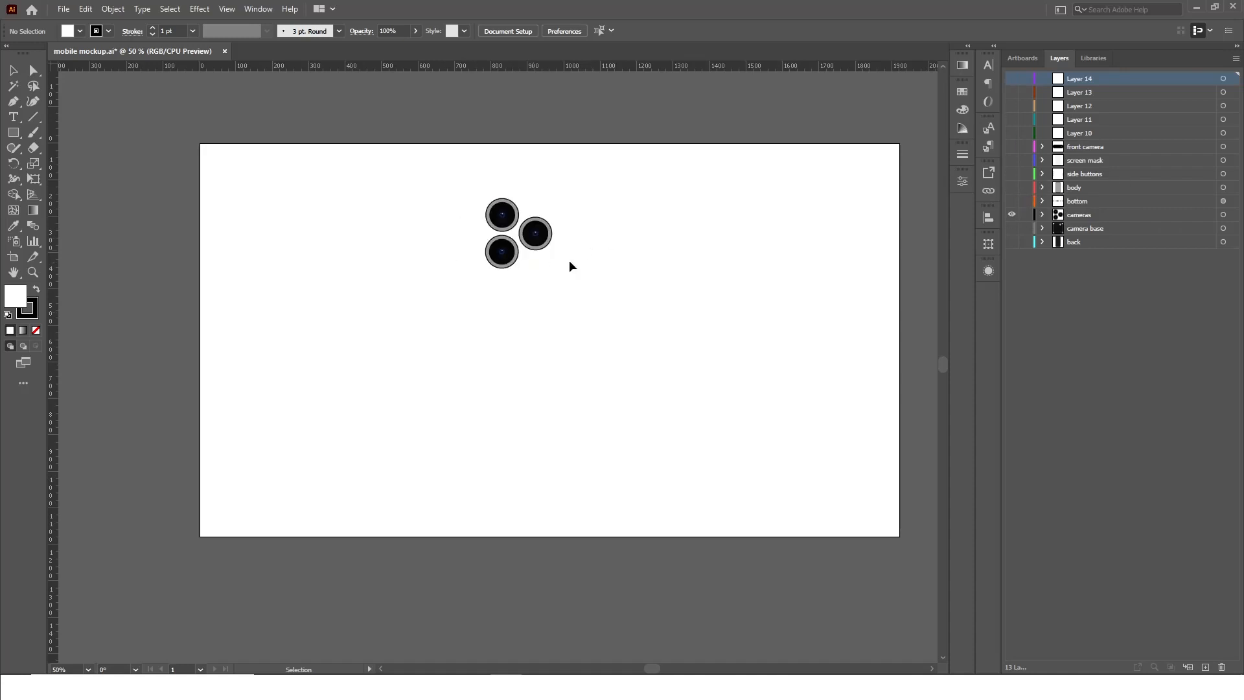
alt+click(1011, 215)
alt+click(1011, 228)
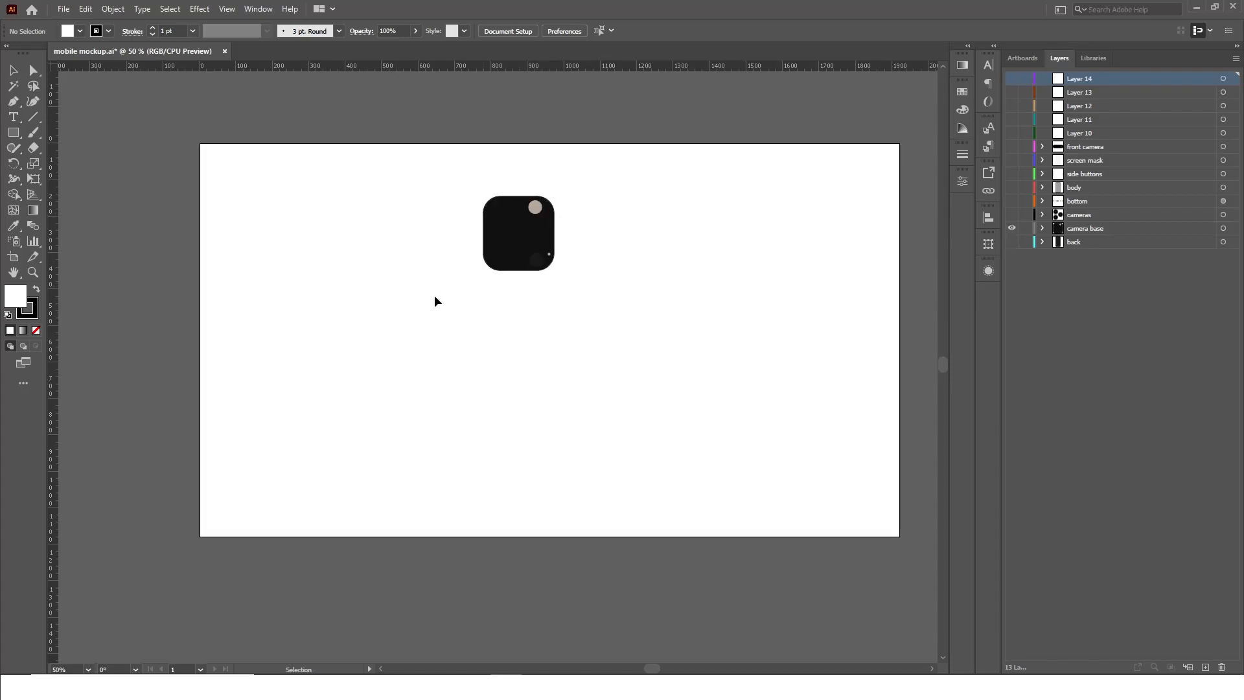
alt+click(1012, 229)
alt+click(1011, 243)
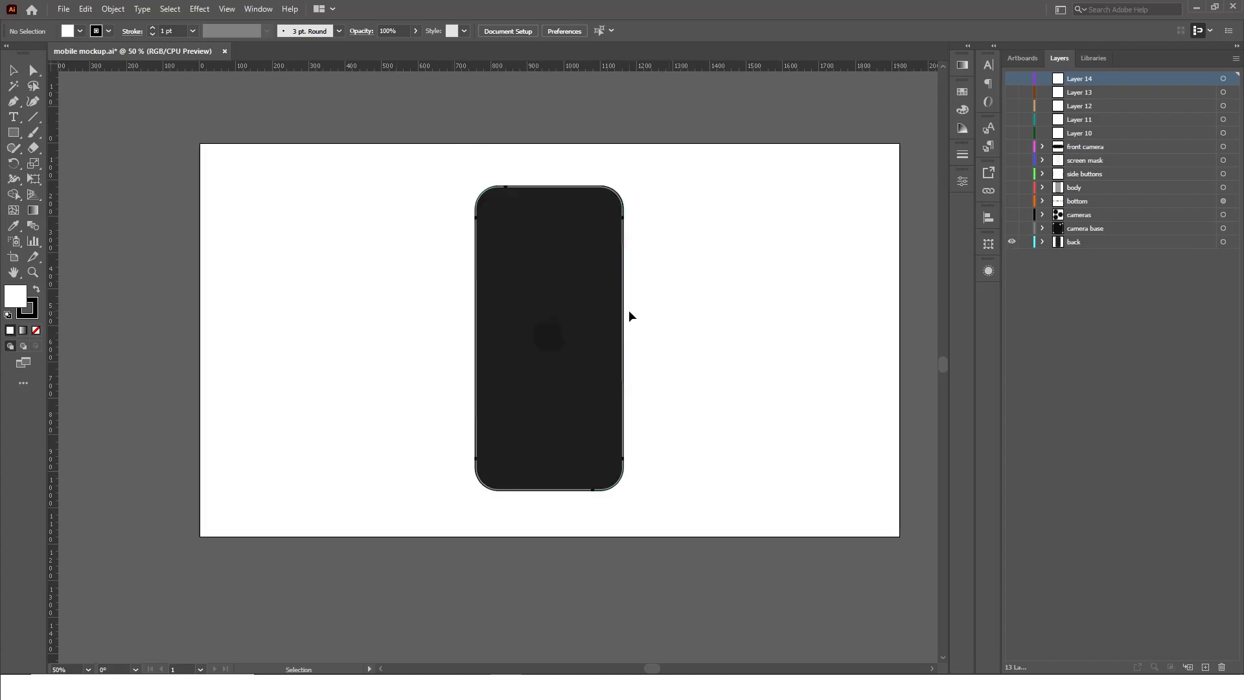
alt+click(1011, 243)
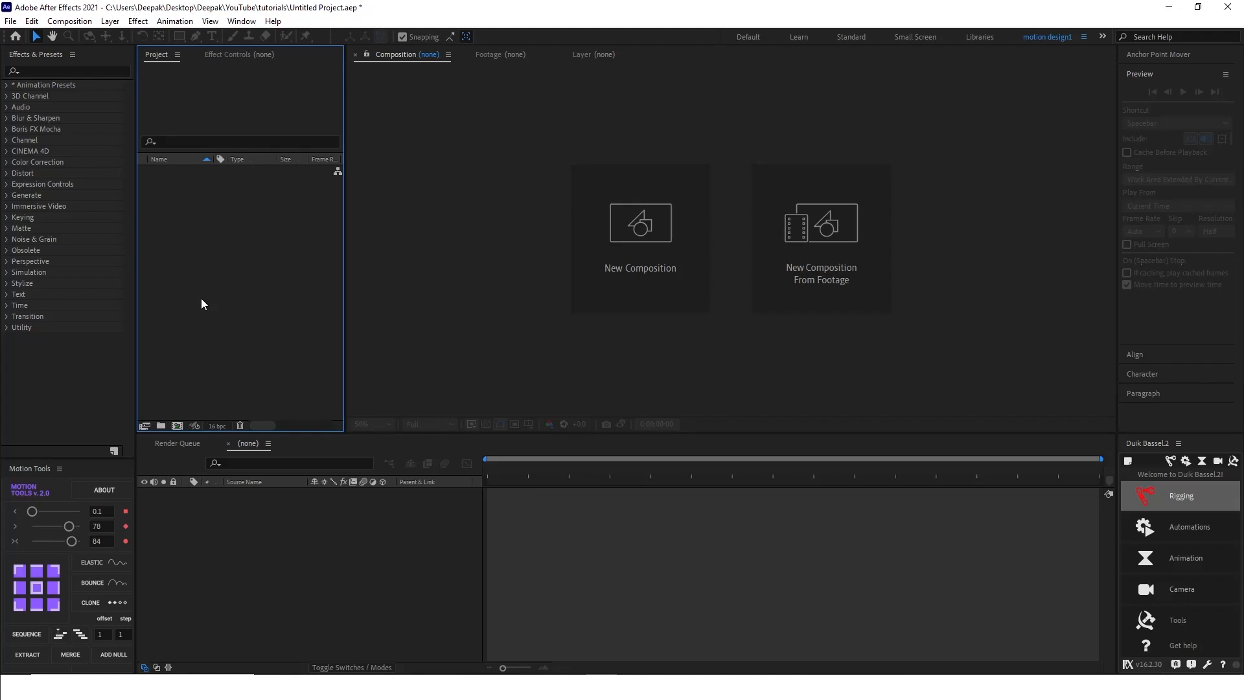
Step: In After Effects, import the mobile mockup Illustrator file as Composition - Retain Layer Sizes and open the mobile mockup composition
double_click(201, 304)
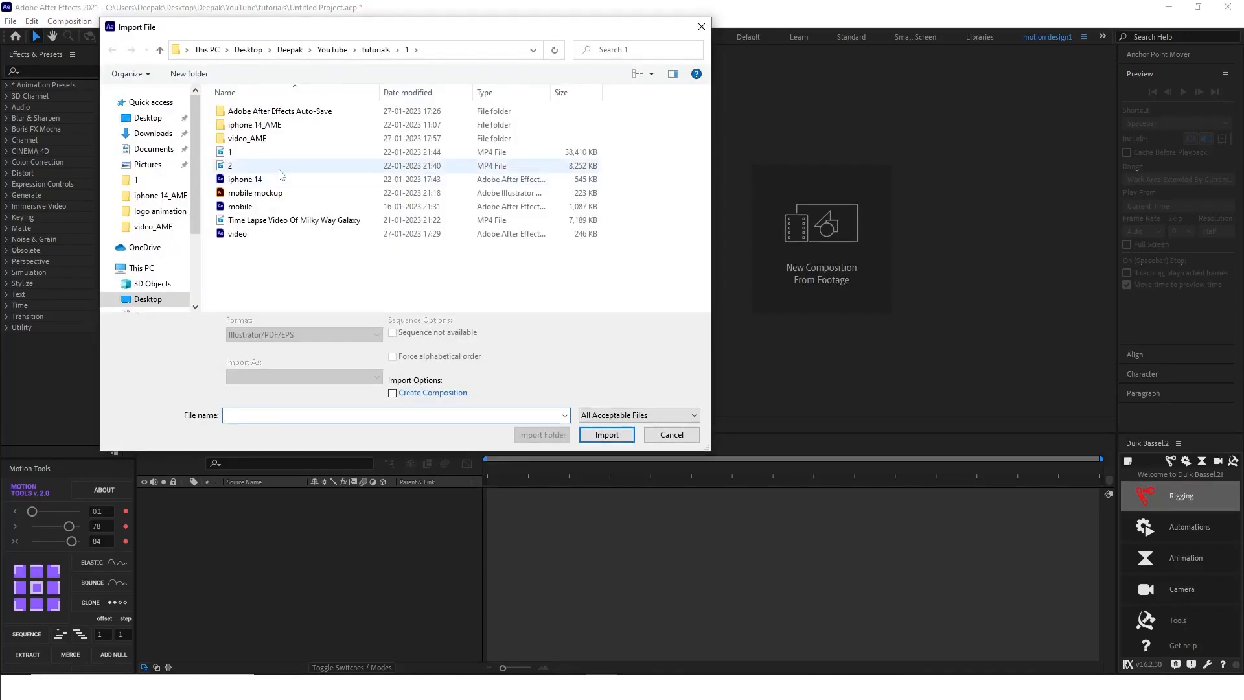
click(265, 193)
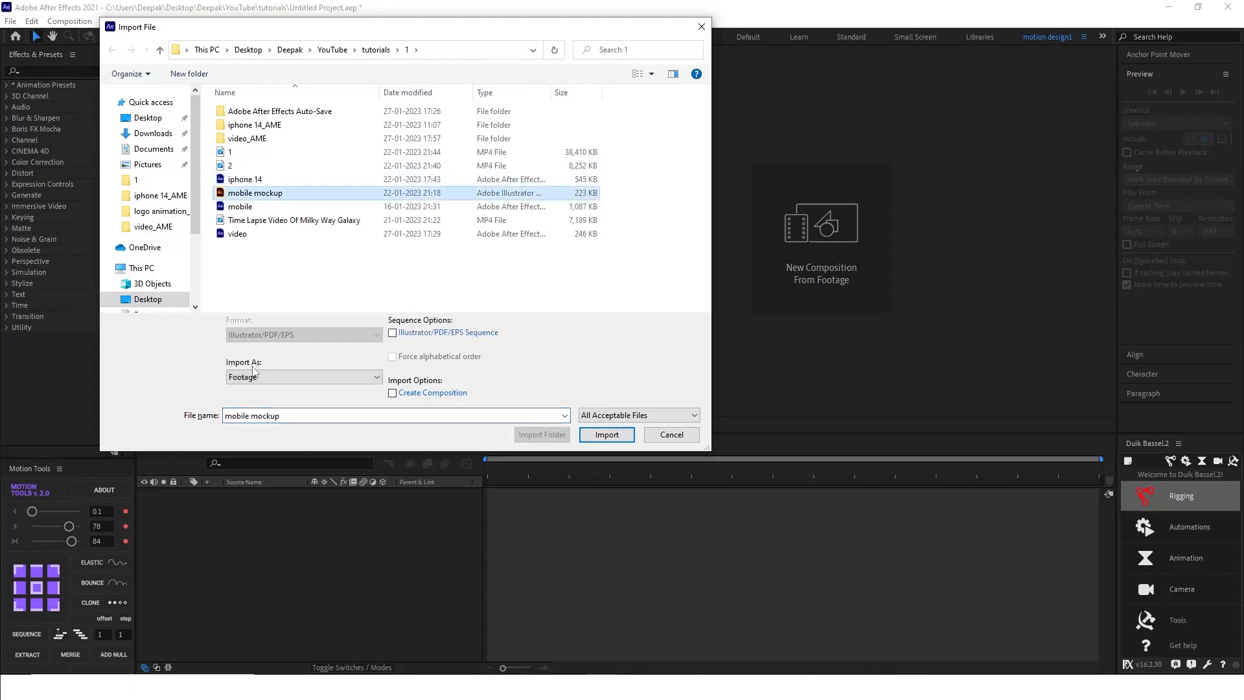
click(279, 377)
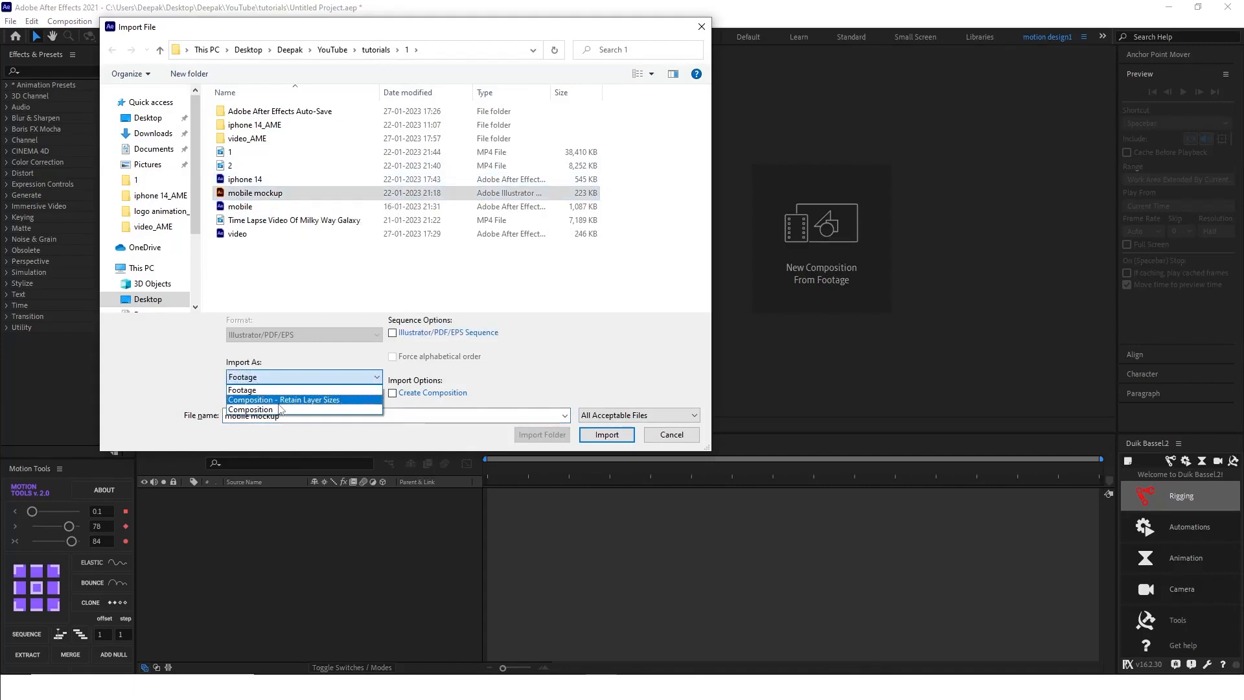
click(283, 400)
click(606, 435)
click(223, 284)
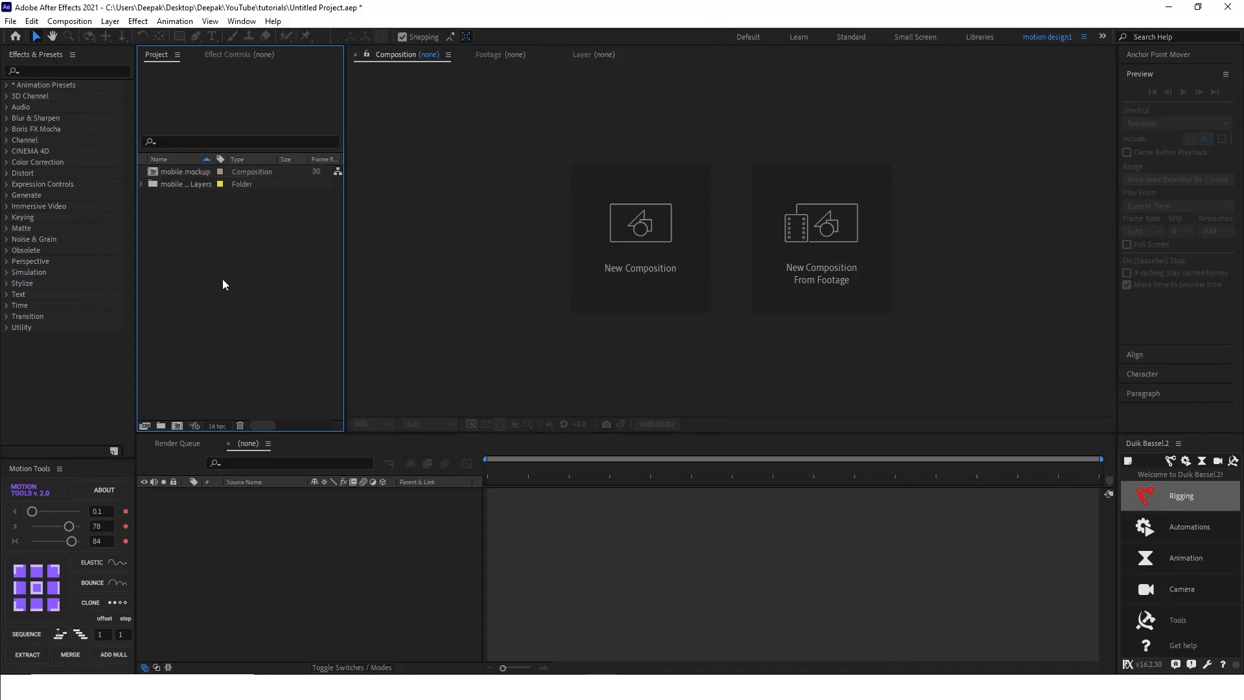
double_click(193, 173)
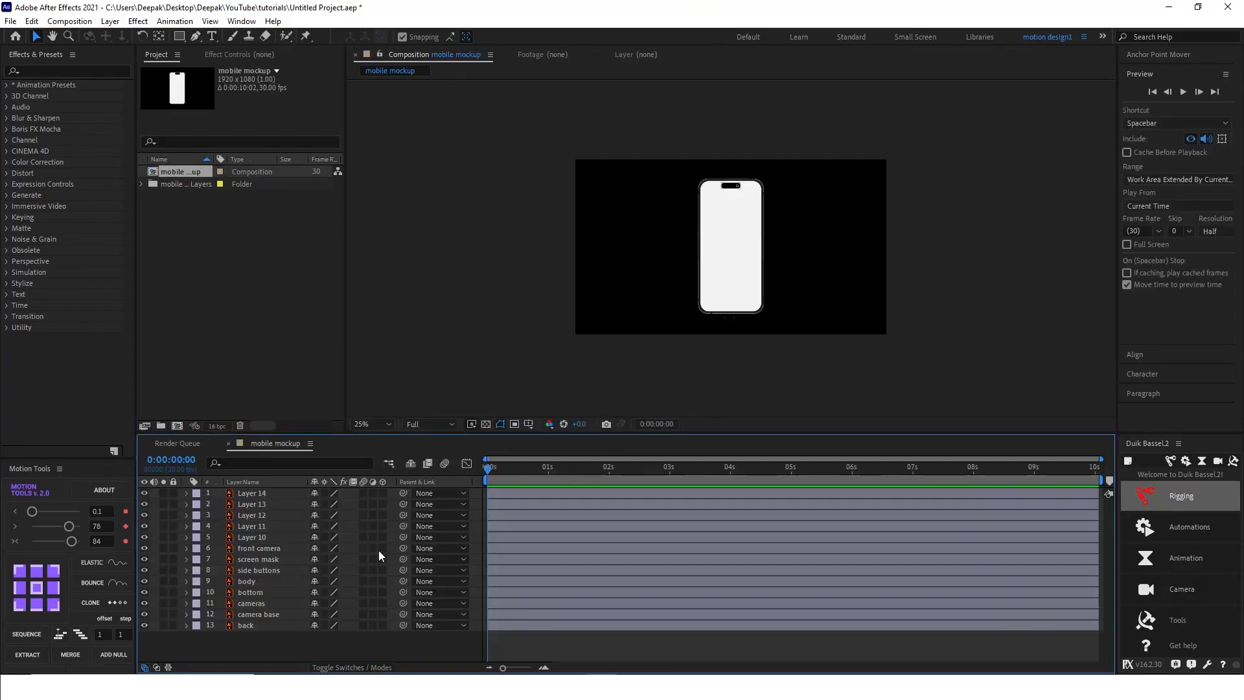
Step: Delete the unneeded layers Layer 10 through Layer 14 from the mobile mockup composition
key(ctrl+a)
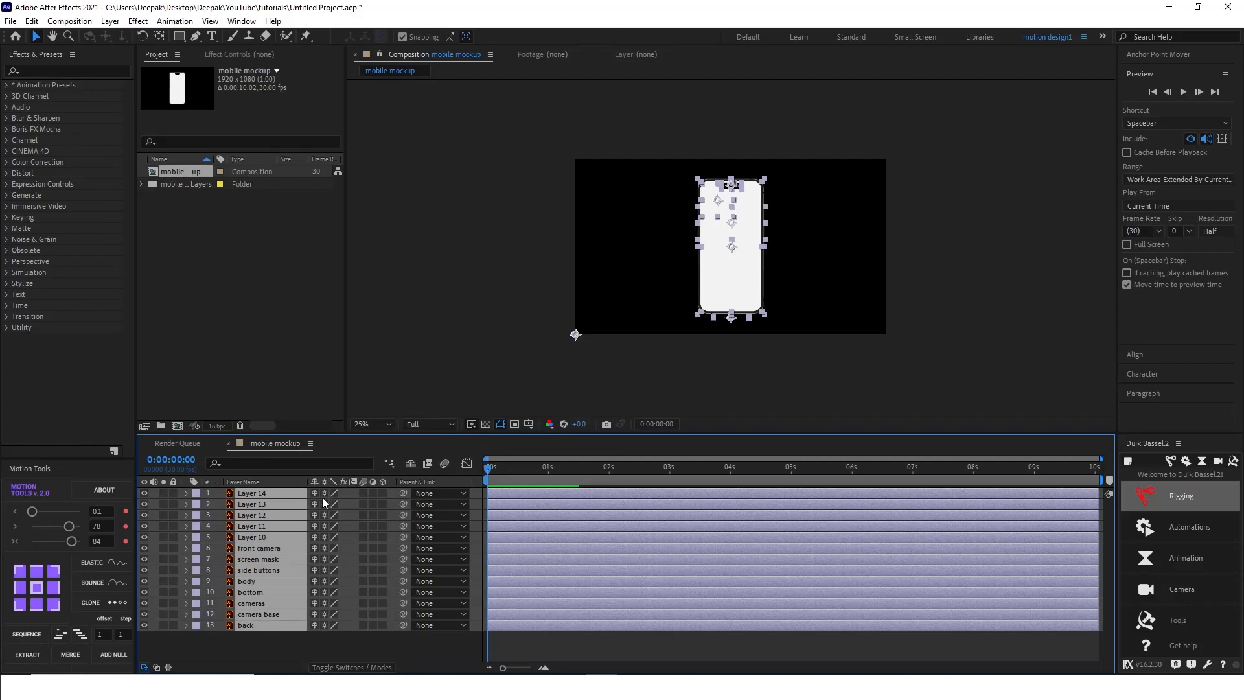
click(351, 640)
click(266, 537)
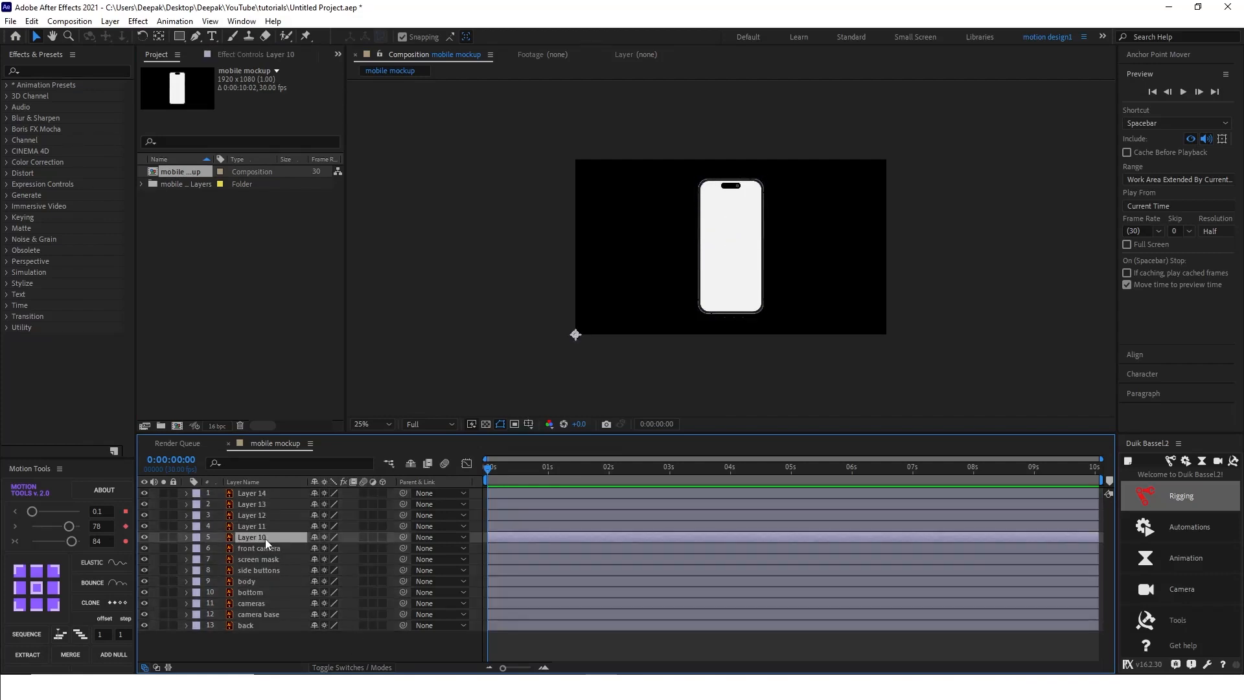
shift+click(263, 493)
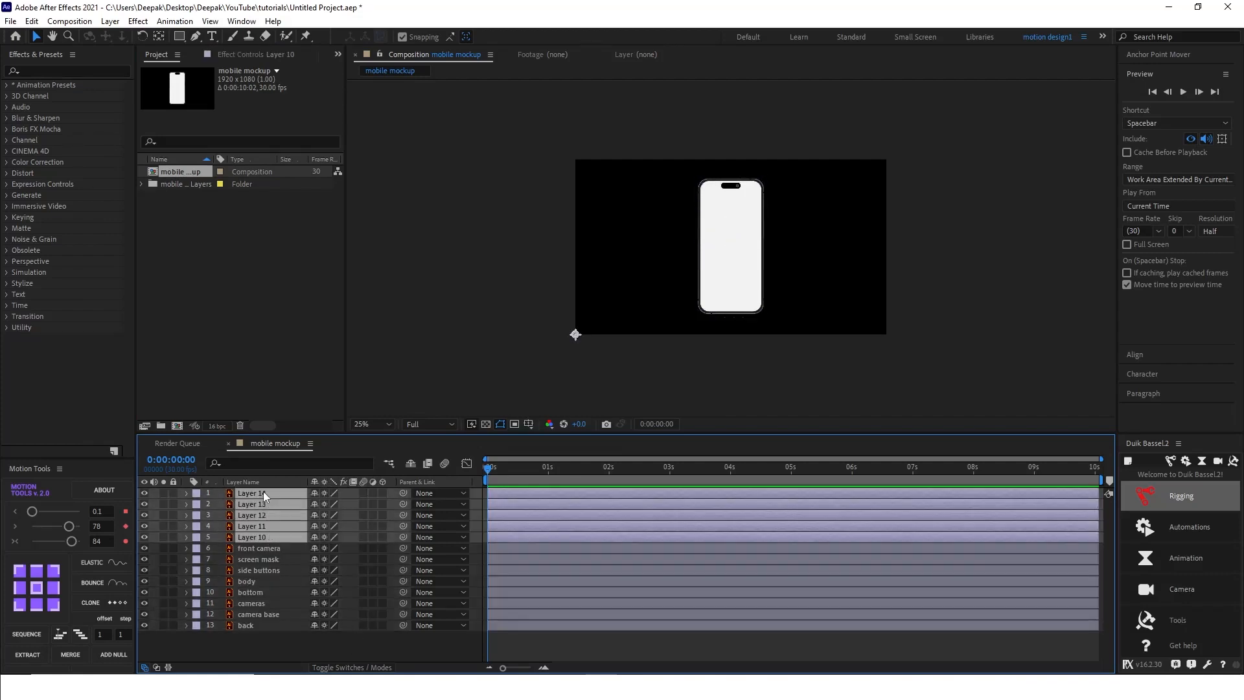
key(Delete)
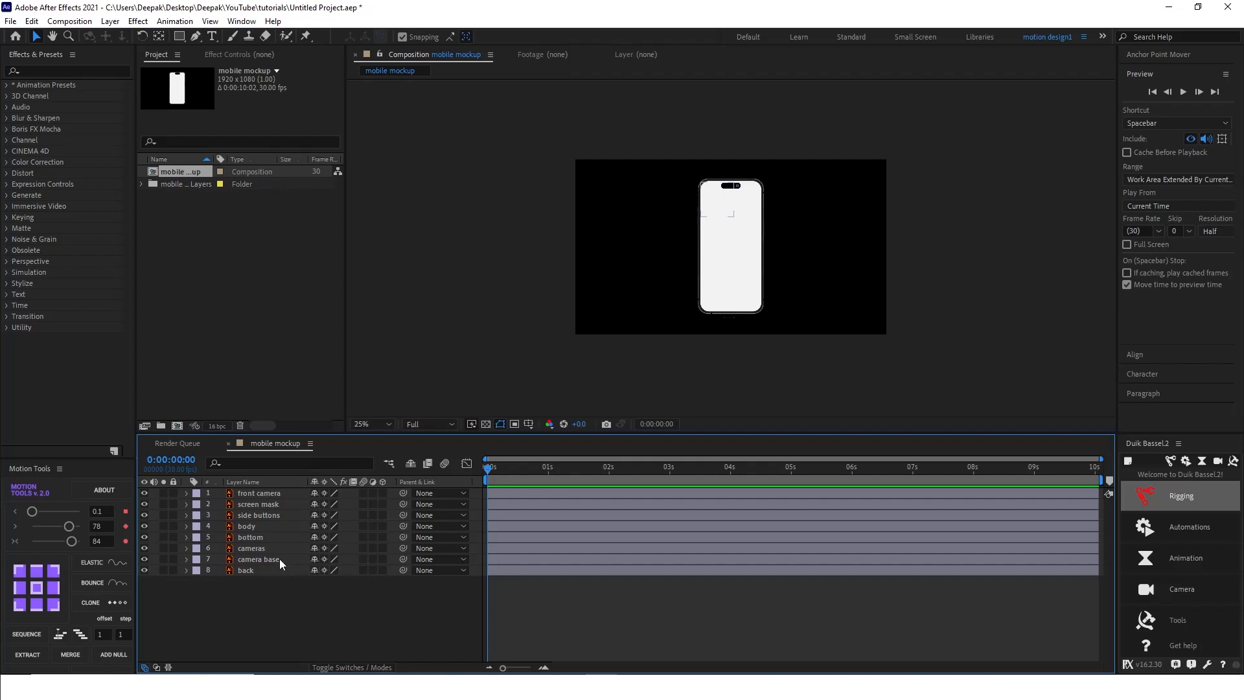
Step: Create shapes from the side buttons, body, cameras and camera base vector layers, leaving out the bottom layer
click(277, 559)
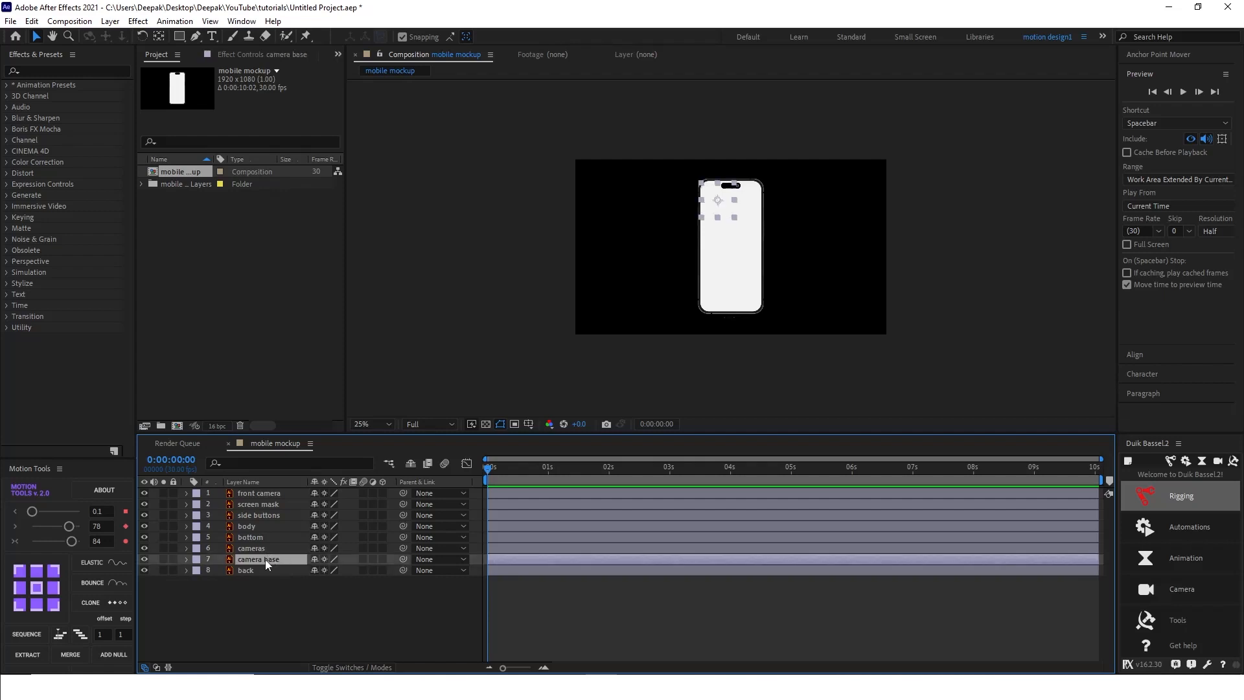
ctrl+click(261, 548)
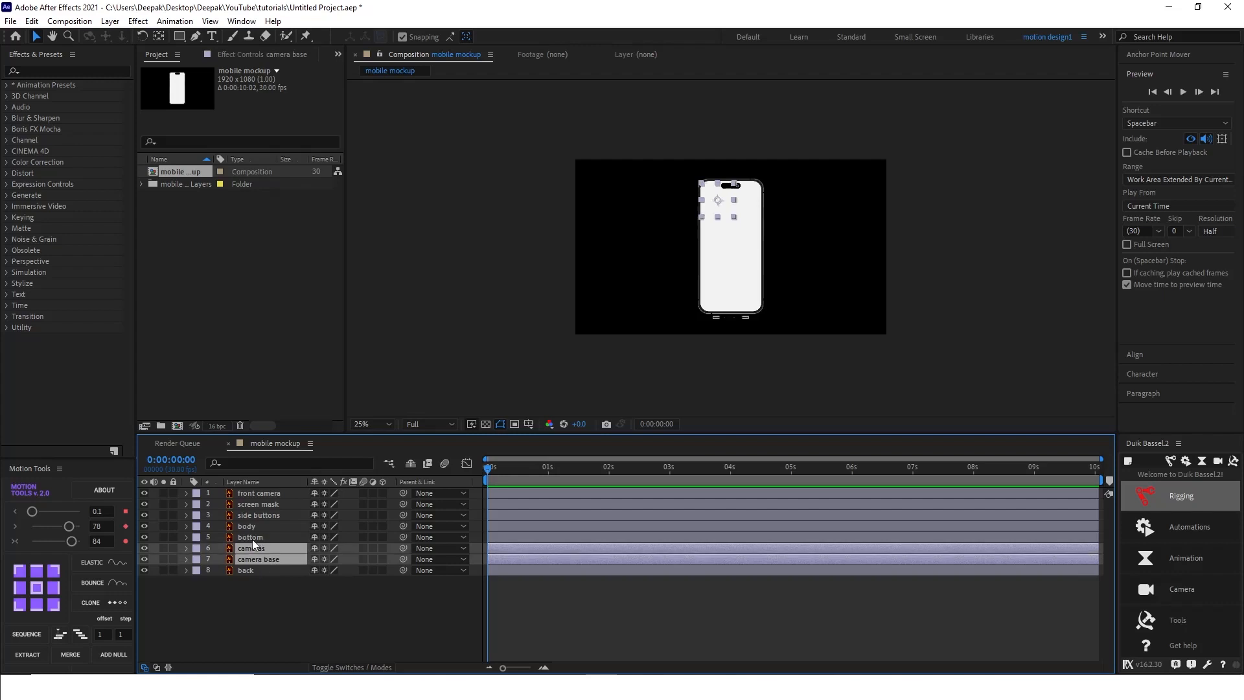
ctrl+click(252, 537)
ctrl+click(254, 527)
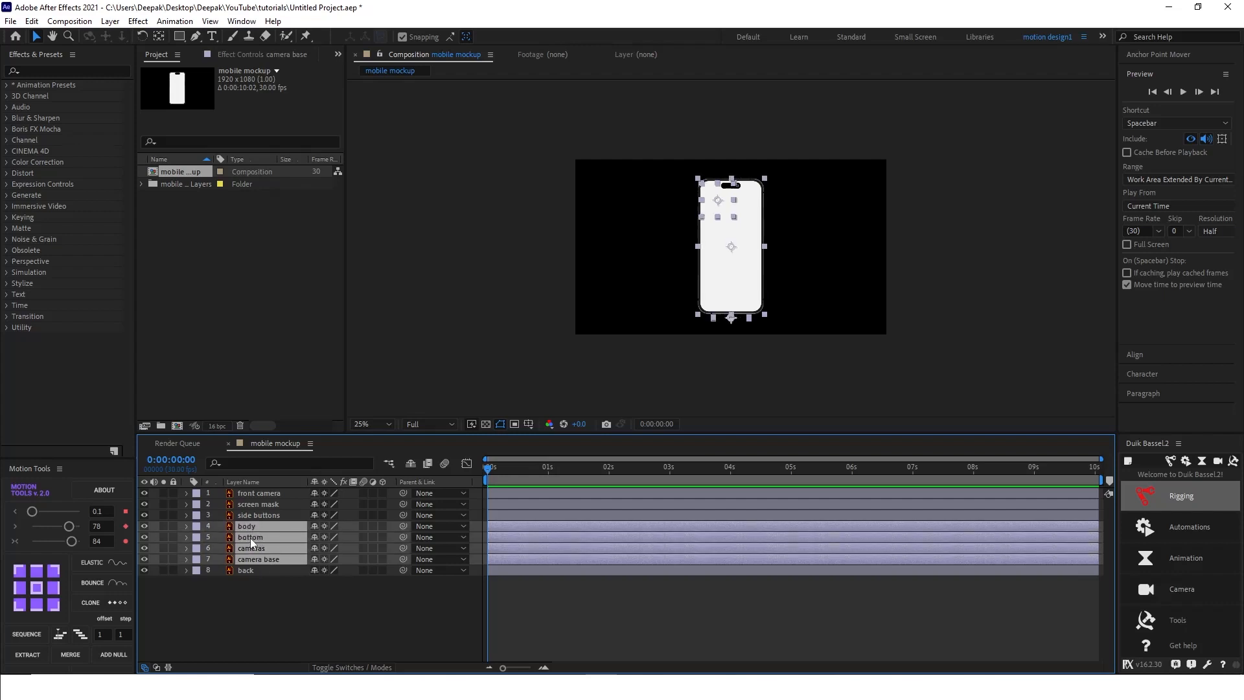
ctrl+click(250, 538)
ctrl+click(256, 516)
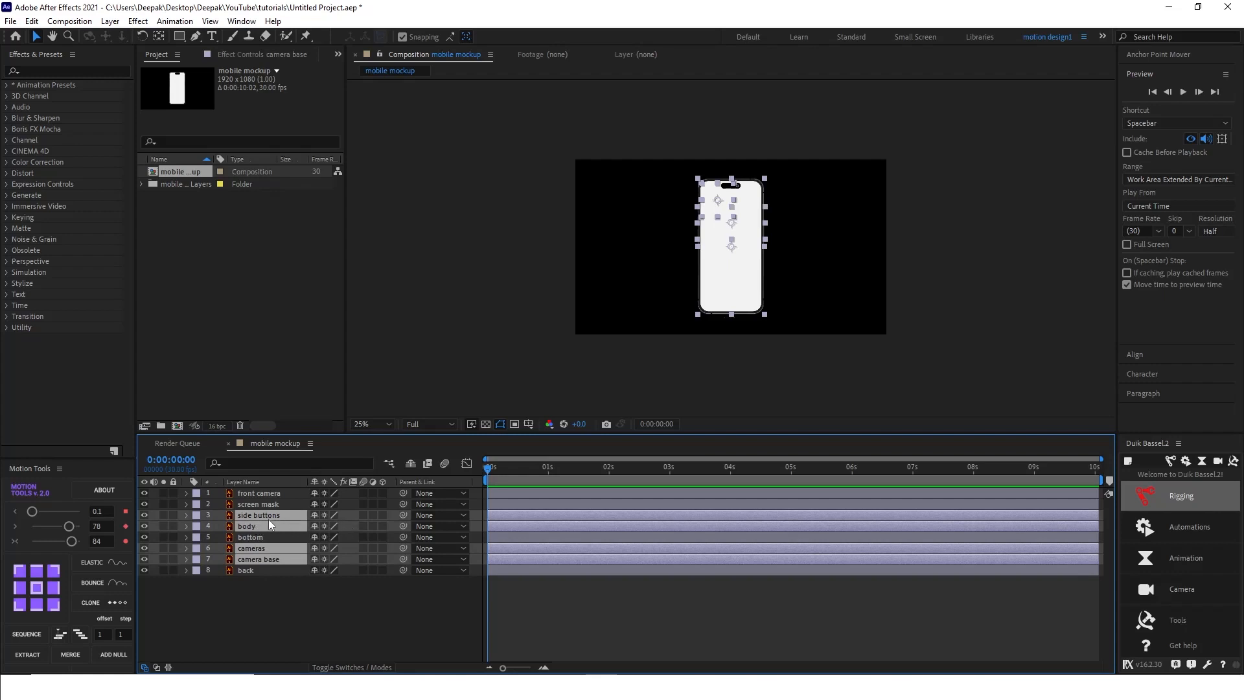
right_click(268, 519)
mouse_move(358, 418)
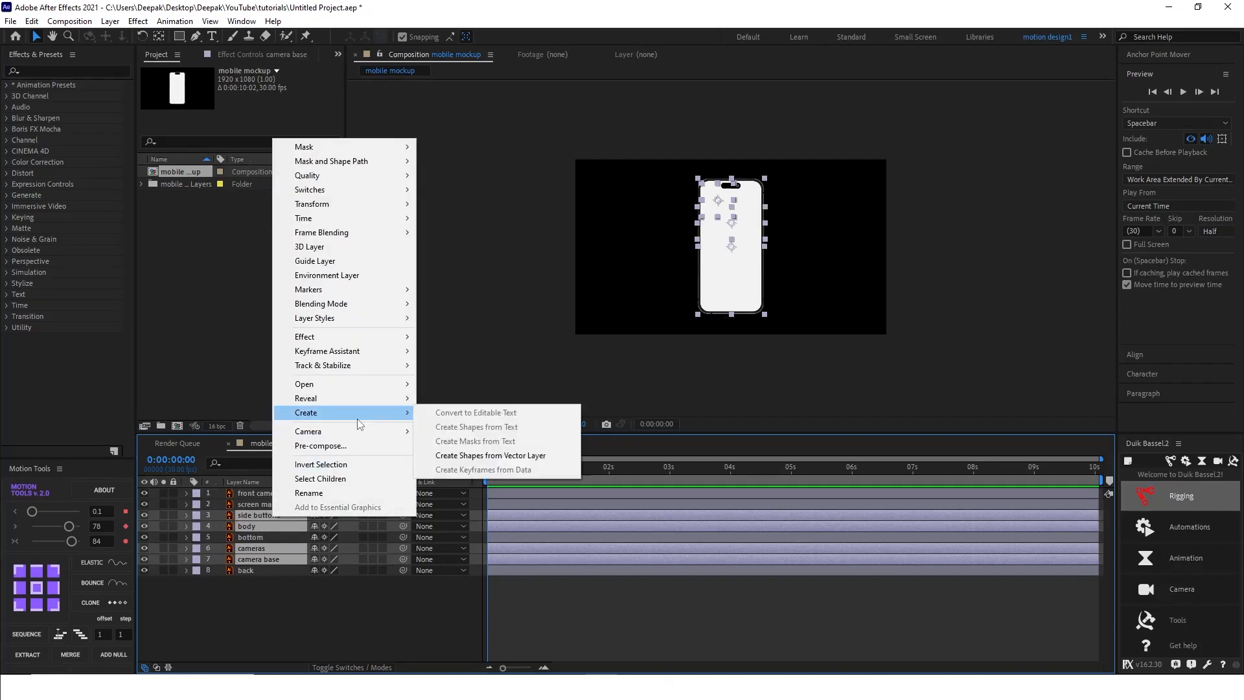
click(490, 455)
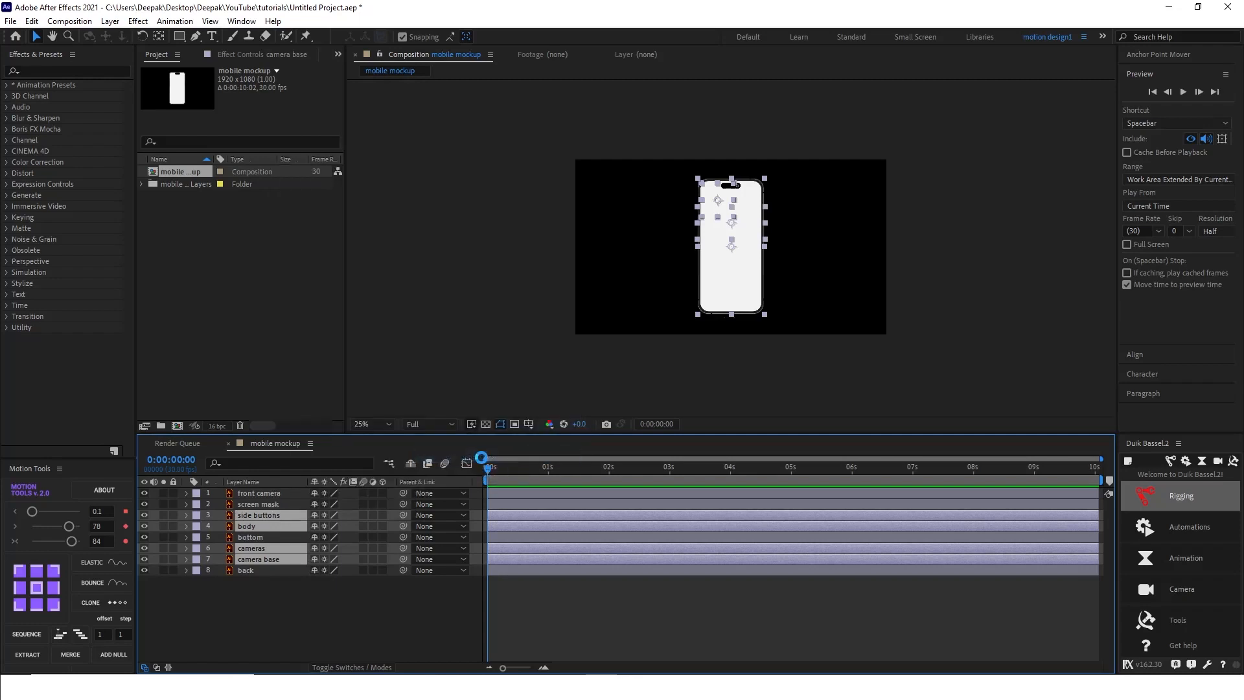
Step: Delete the original side buttons, body, cameras and camera base Illustrator layers, keeping their outline shape layers
drag(245, 535, 255, 522)
click(247, 560)
ctrl+click(245, 571)
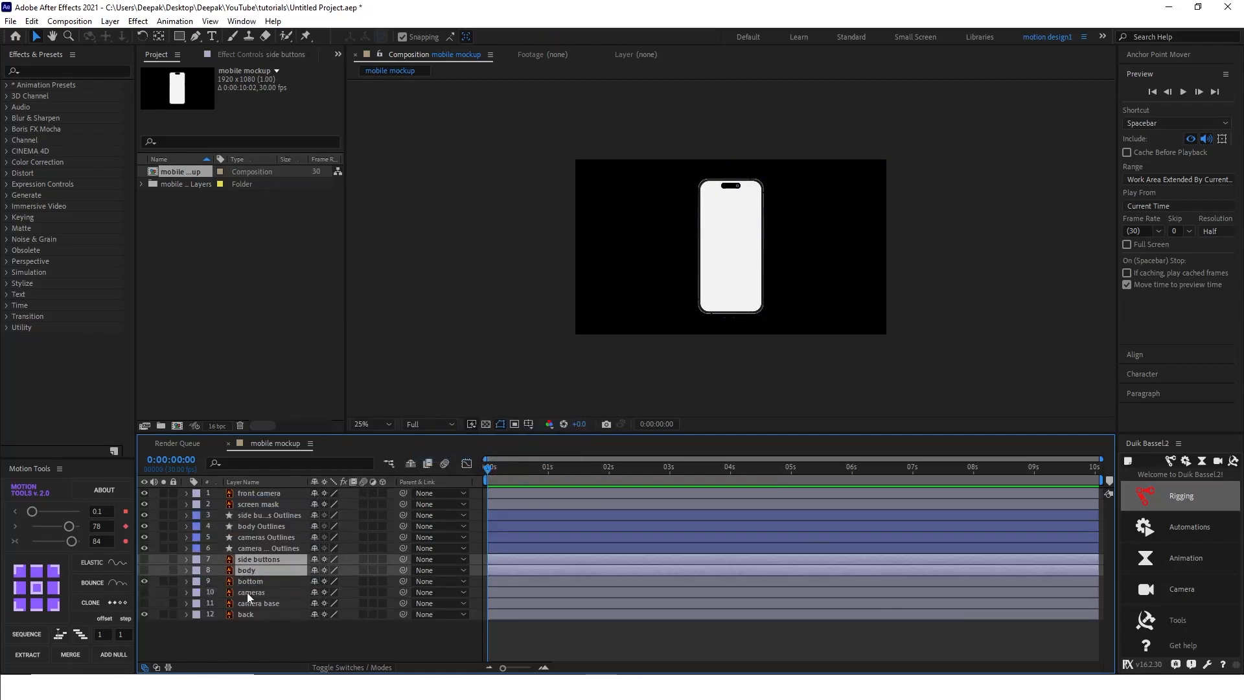
ctrl+click(247, 592)
ctrl+click(247, 604)
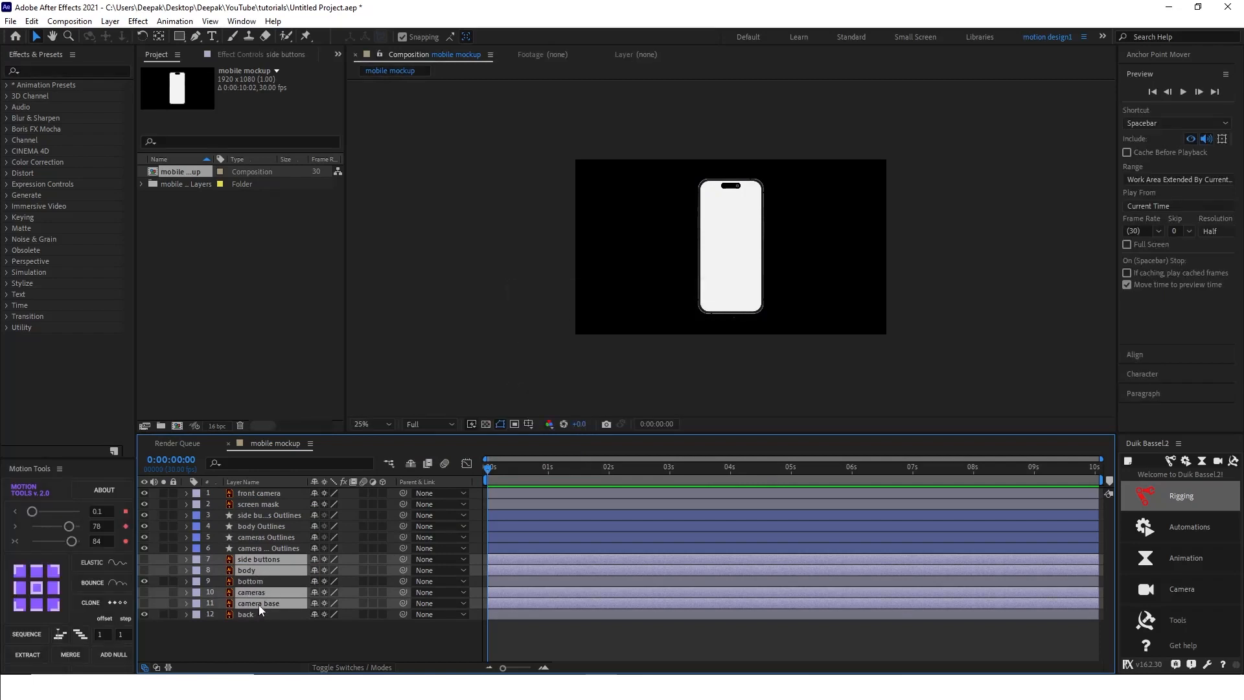
key(Delete)
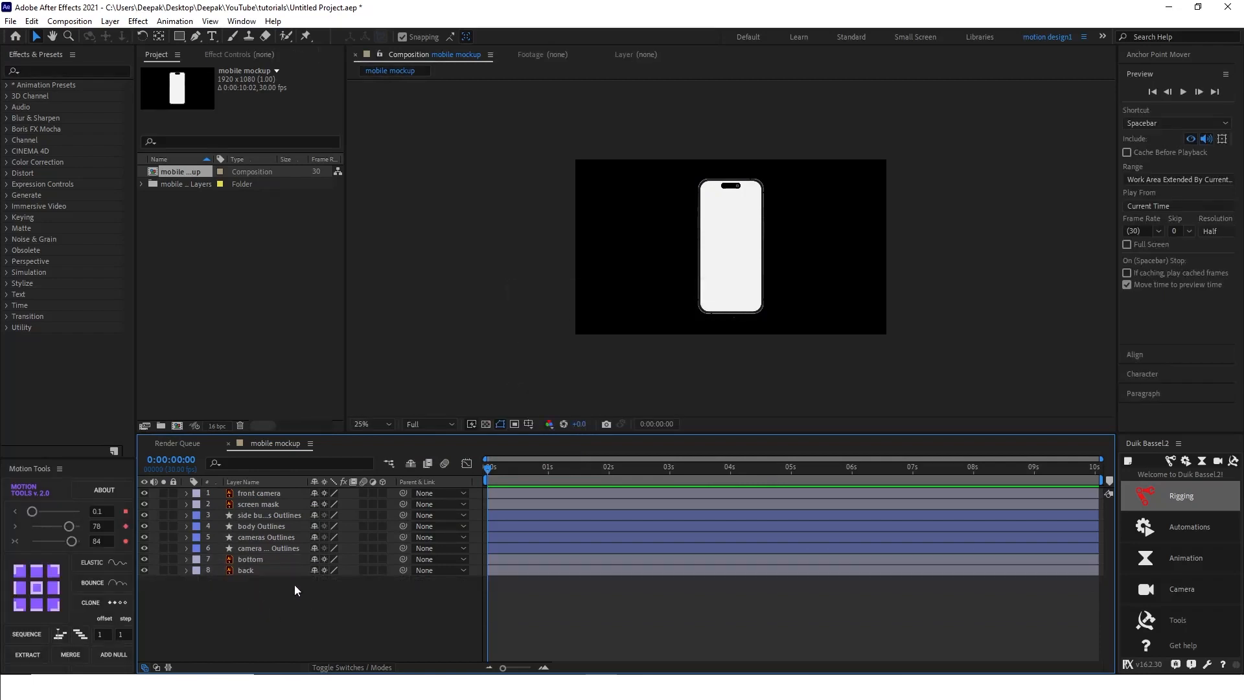
Step: Check the camera base outlines layer, then expand the side buttons outlines layer to examine its shape groups and select that layer
click(292, 549)
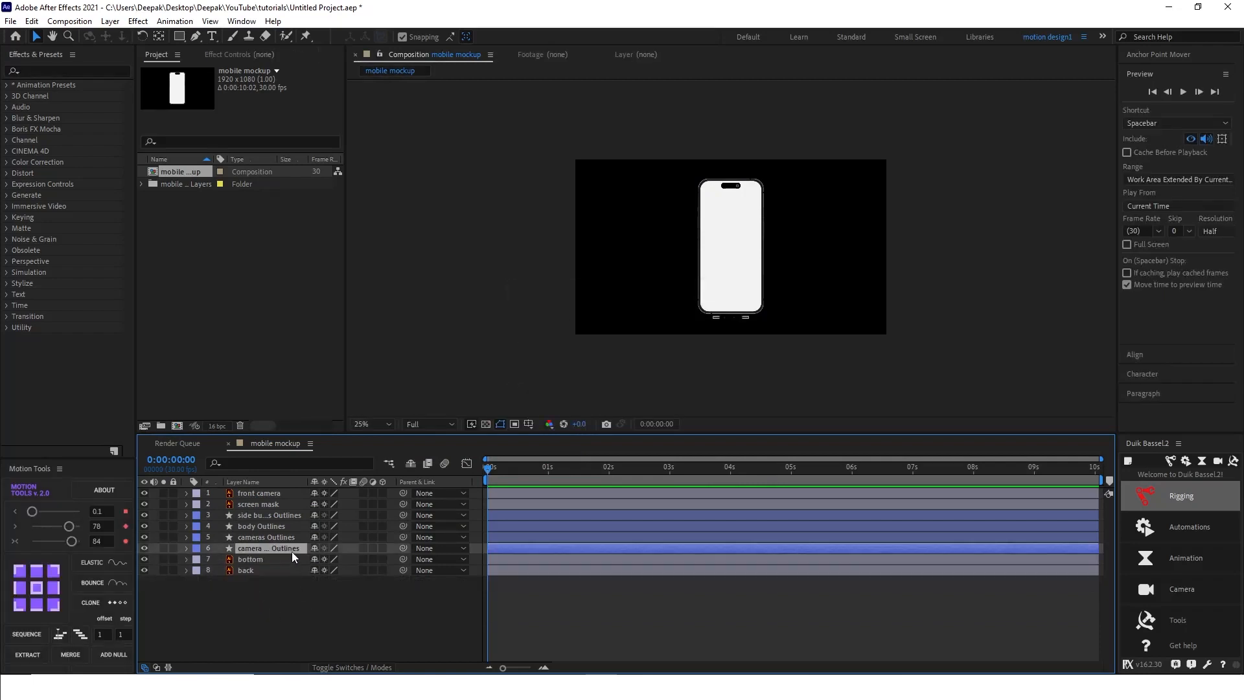
click(294, 606)
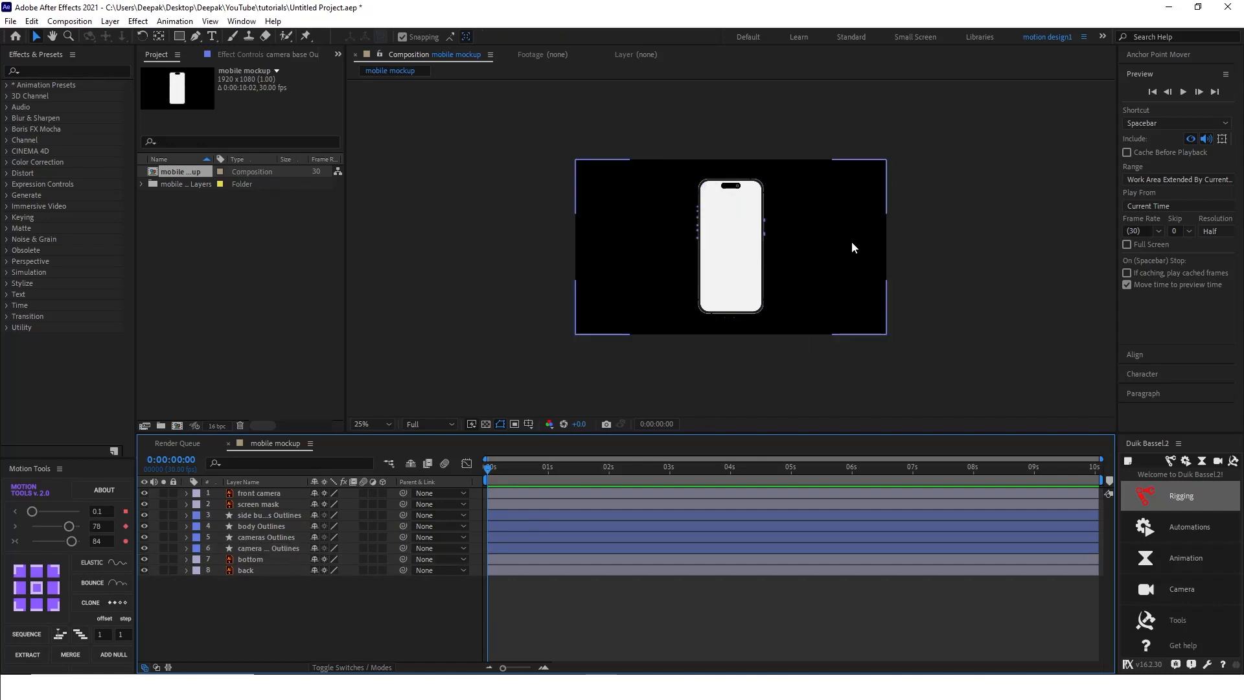
scroll(856, 287, up, 1)
scroll(875, 312, down, 1)
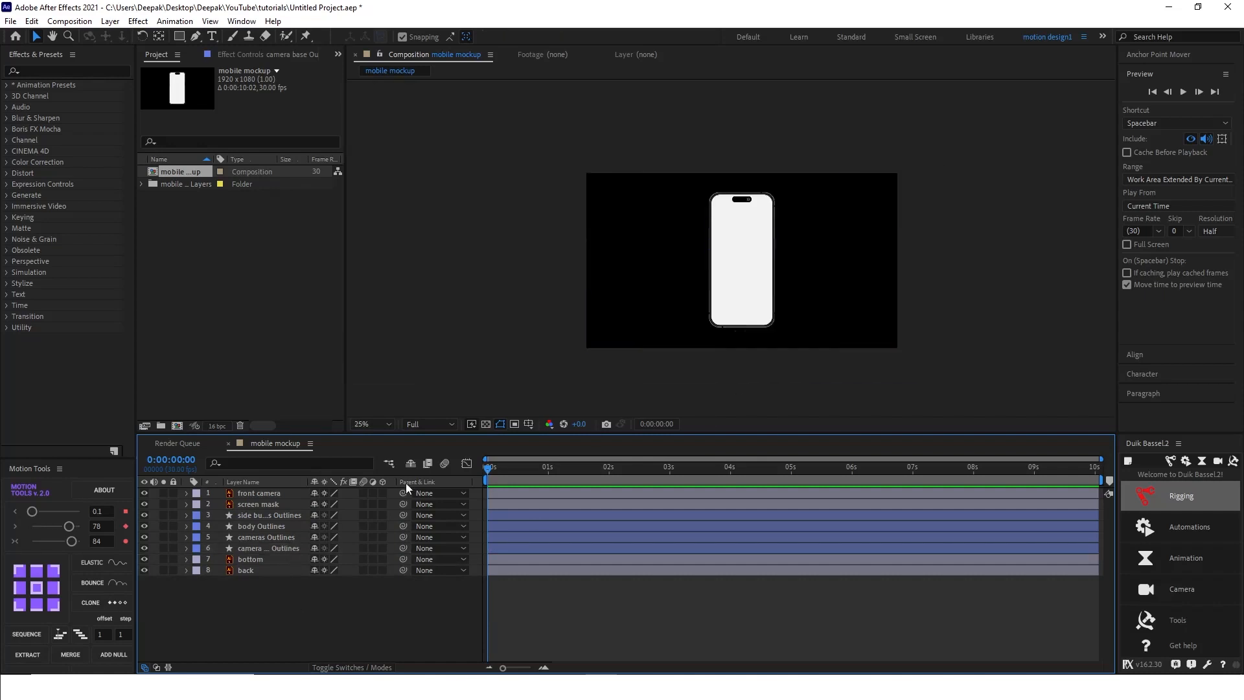
click(271, 548)
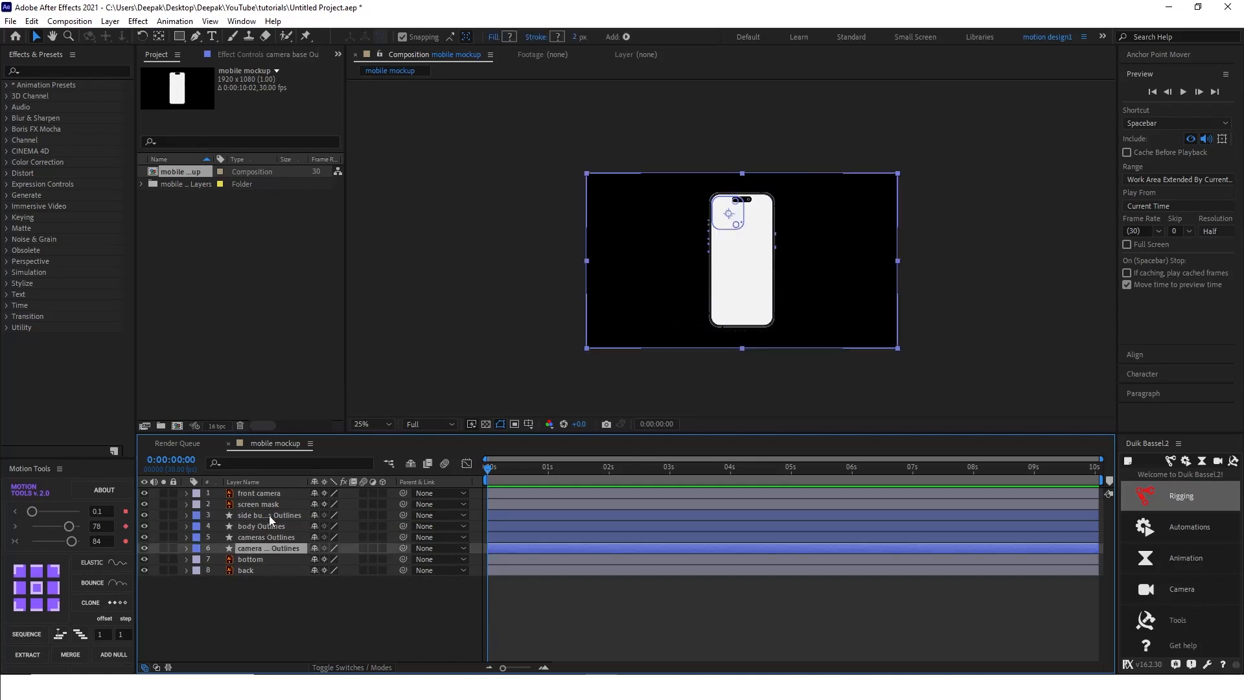
click(269, 515)
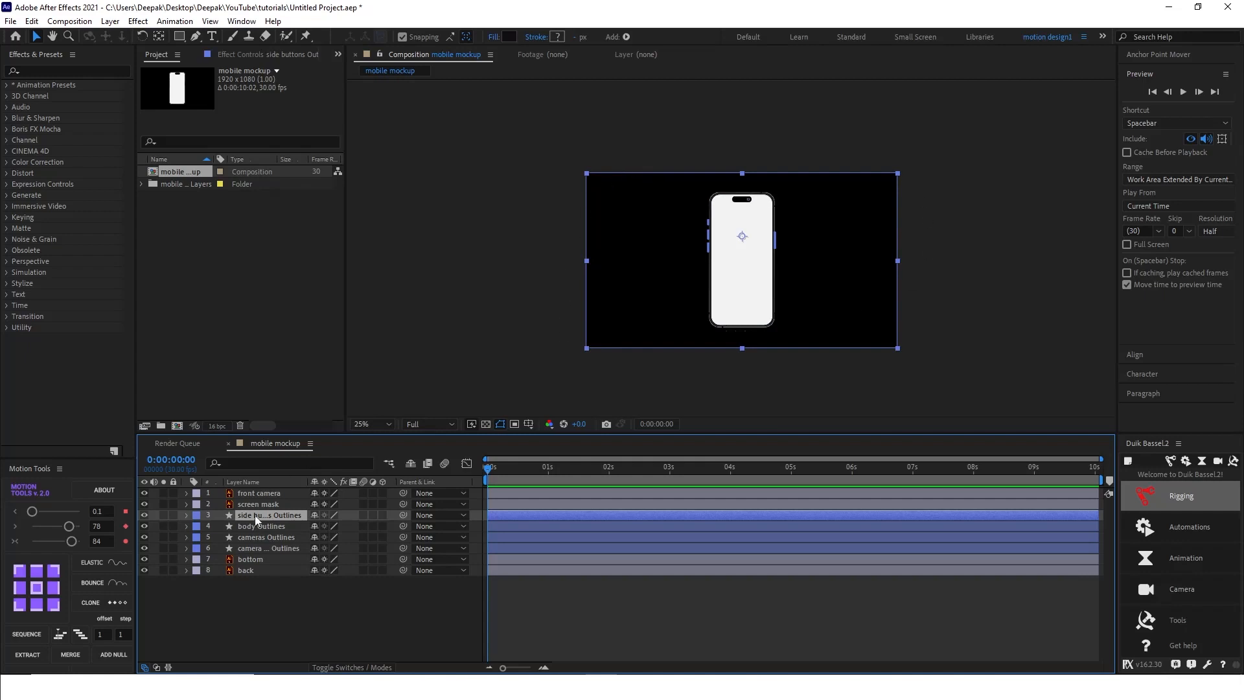
click(188, 517)
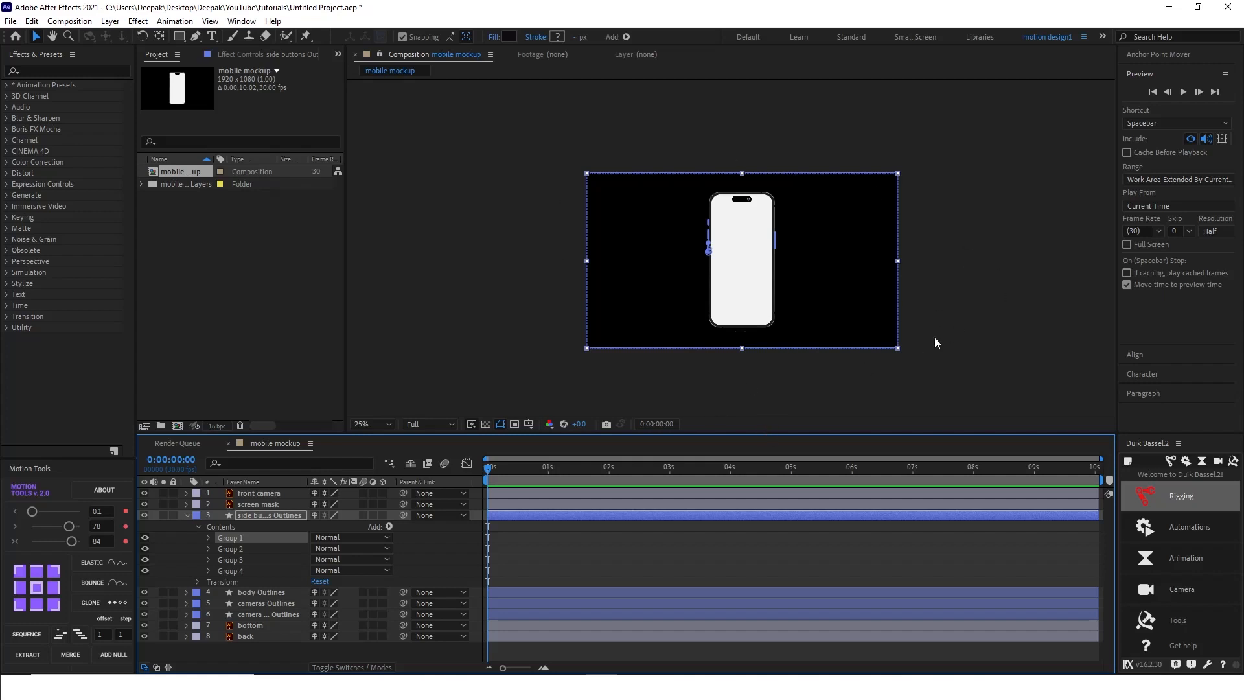
click(262, 519)
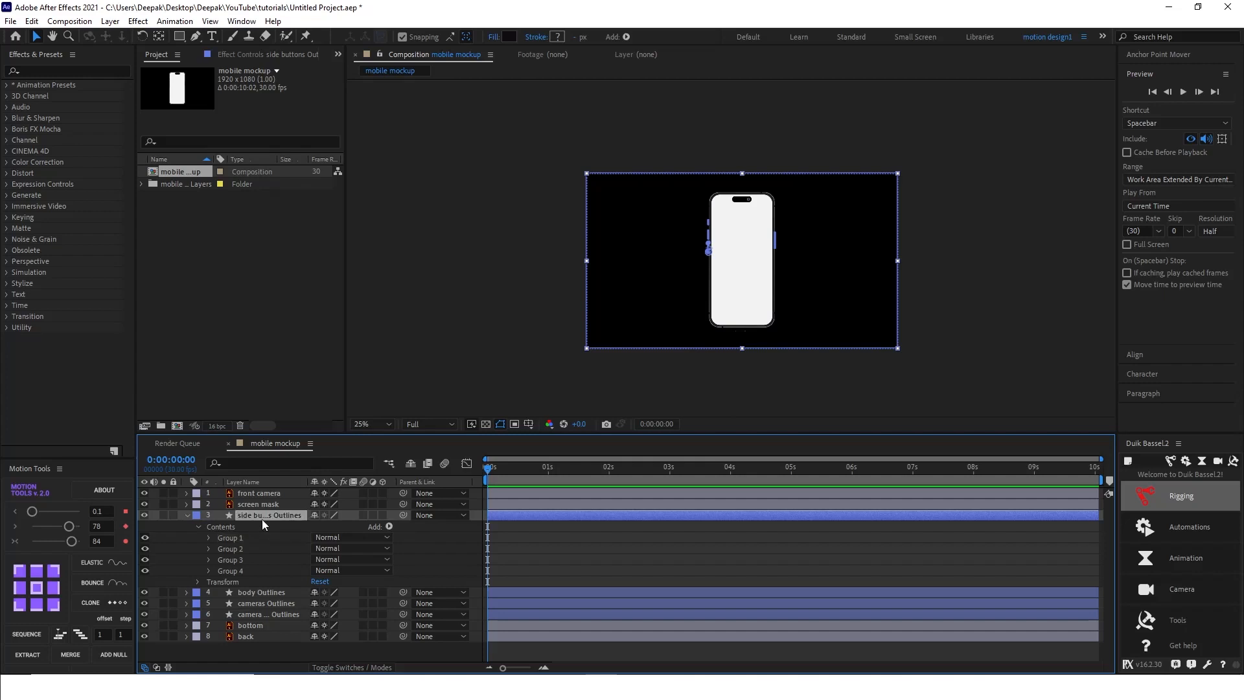
Step: Filter the side buttons outlines contents for "group" and delete the nested Group 1 inside Groups 1 through 4
click(237, 527)
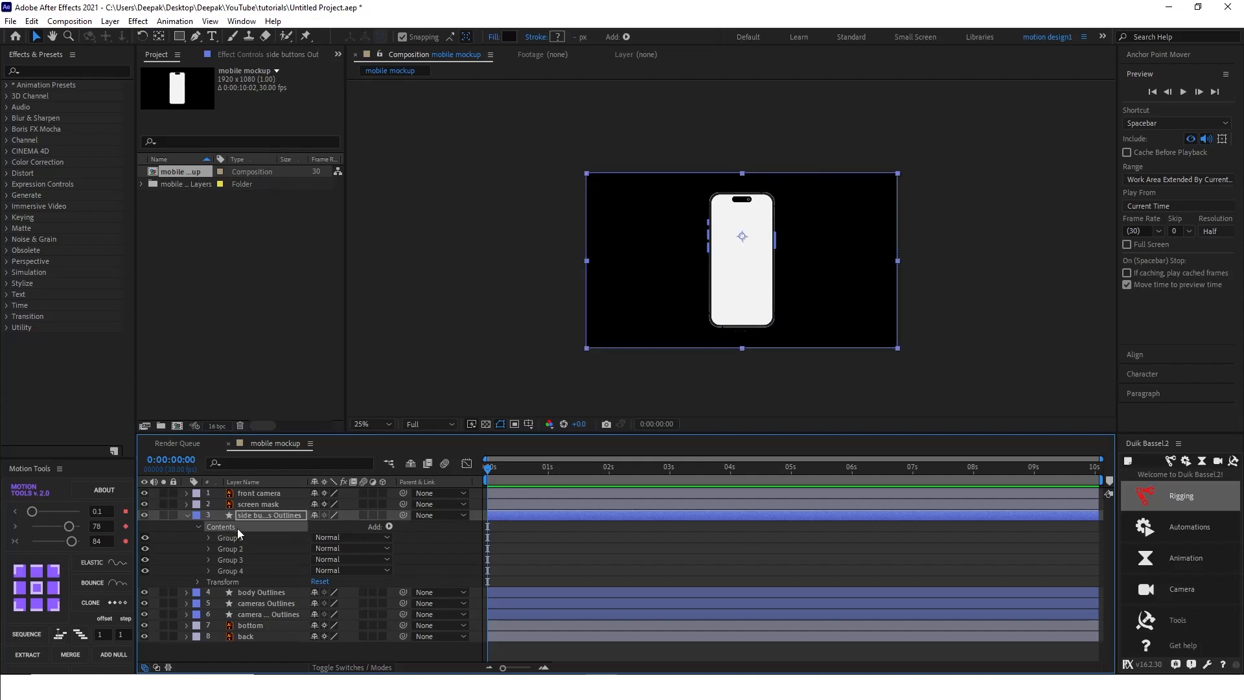
key(ctrl+f)
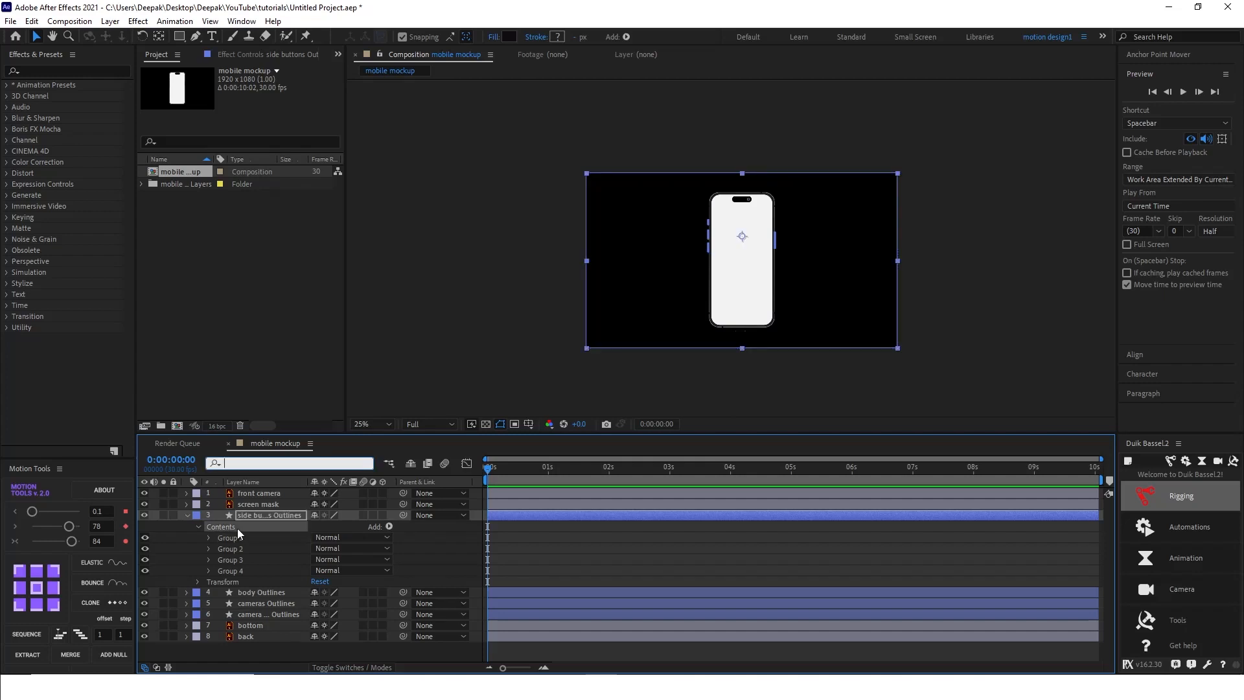
text(group)
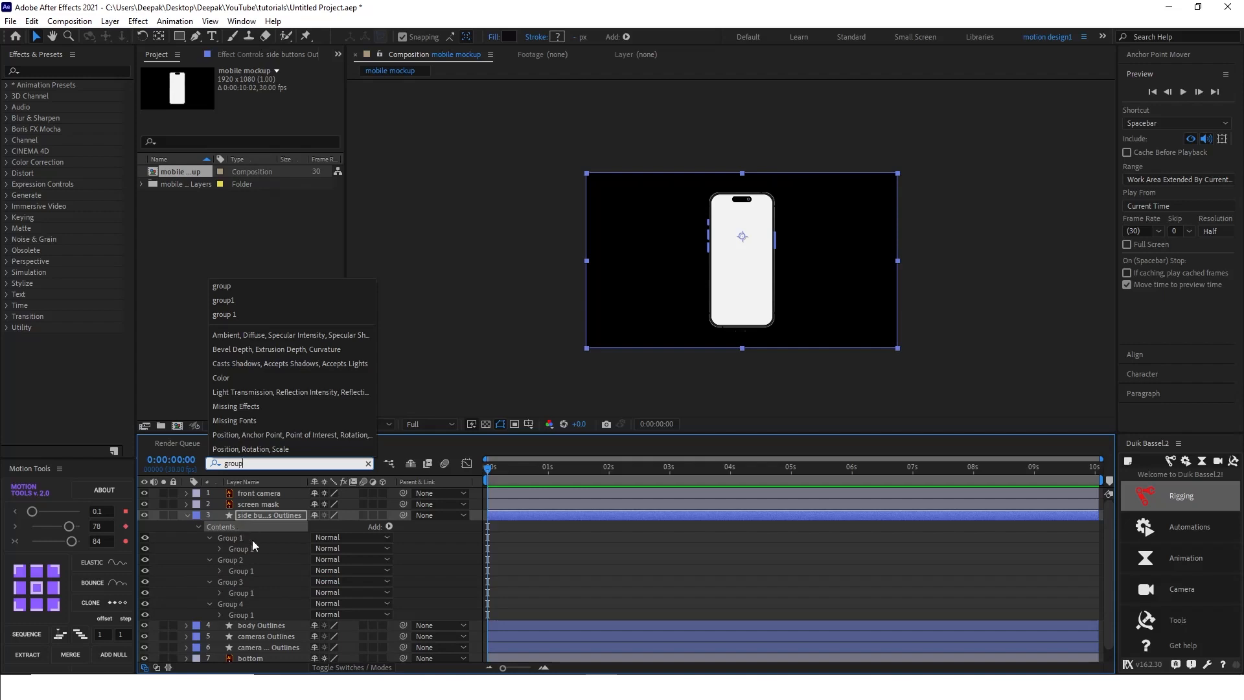
click(253, 549)
click(255, 551)
ctrl+click(243, 570)
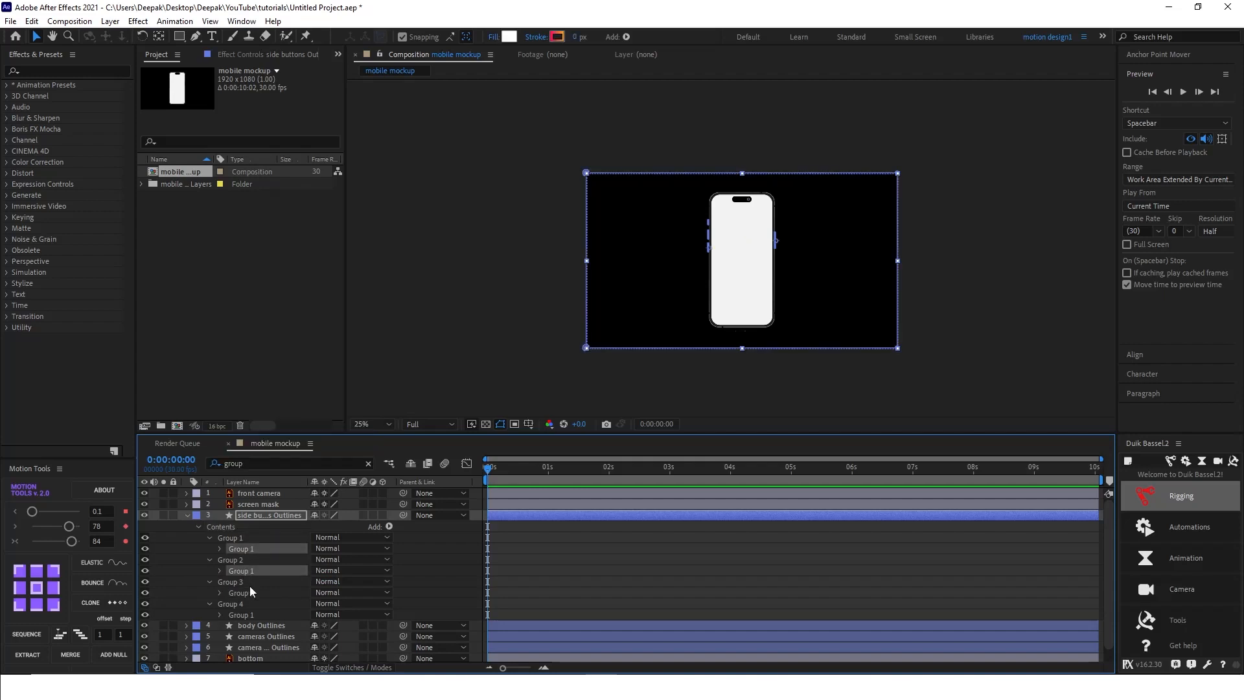
ctrl+click(251, 593)
key(Delete)
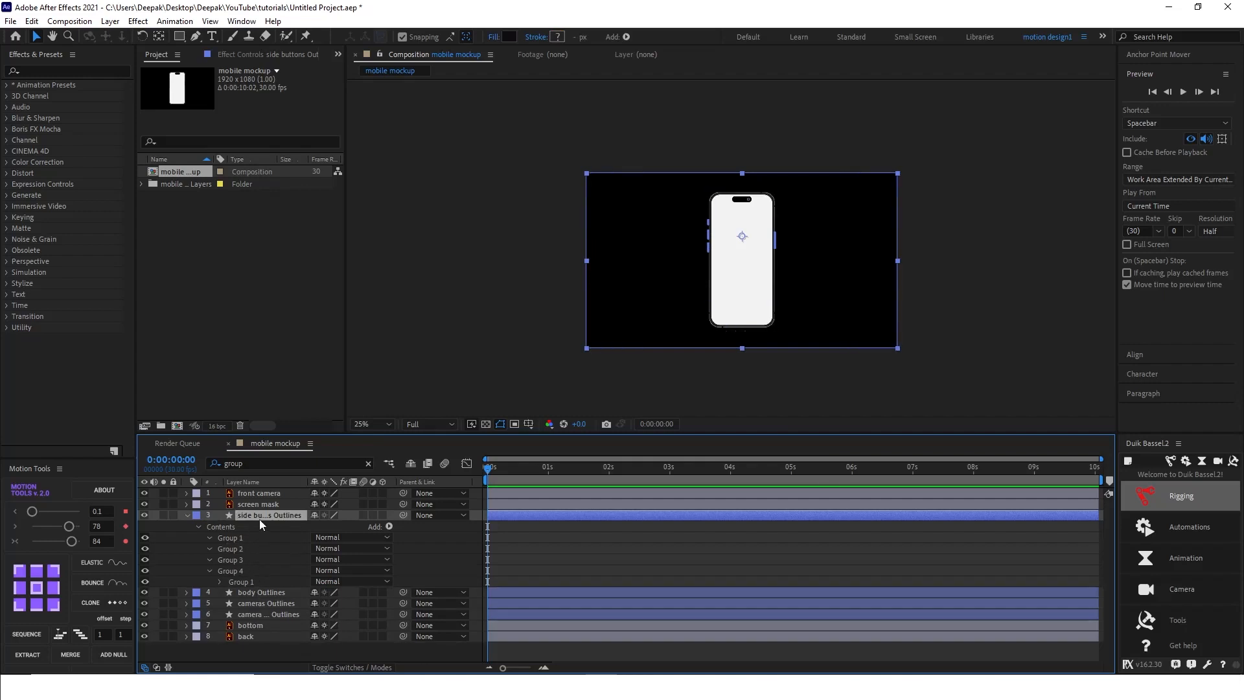
click(244, 579)
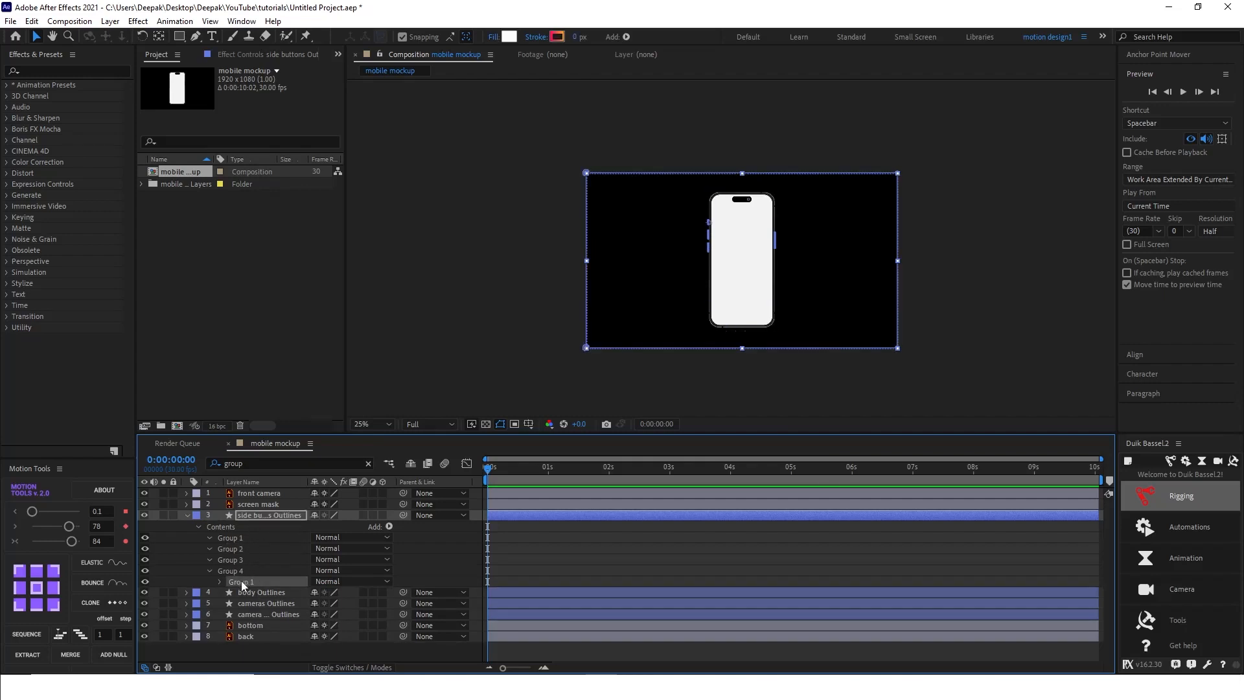
key(Delete)
Step: Select the side buttons outlines layer, check its bounding box around the buttons, and collapse it
click(249, 538)
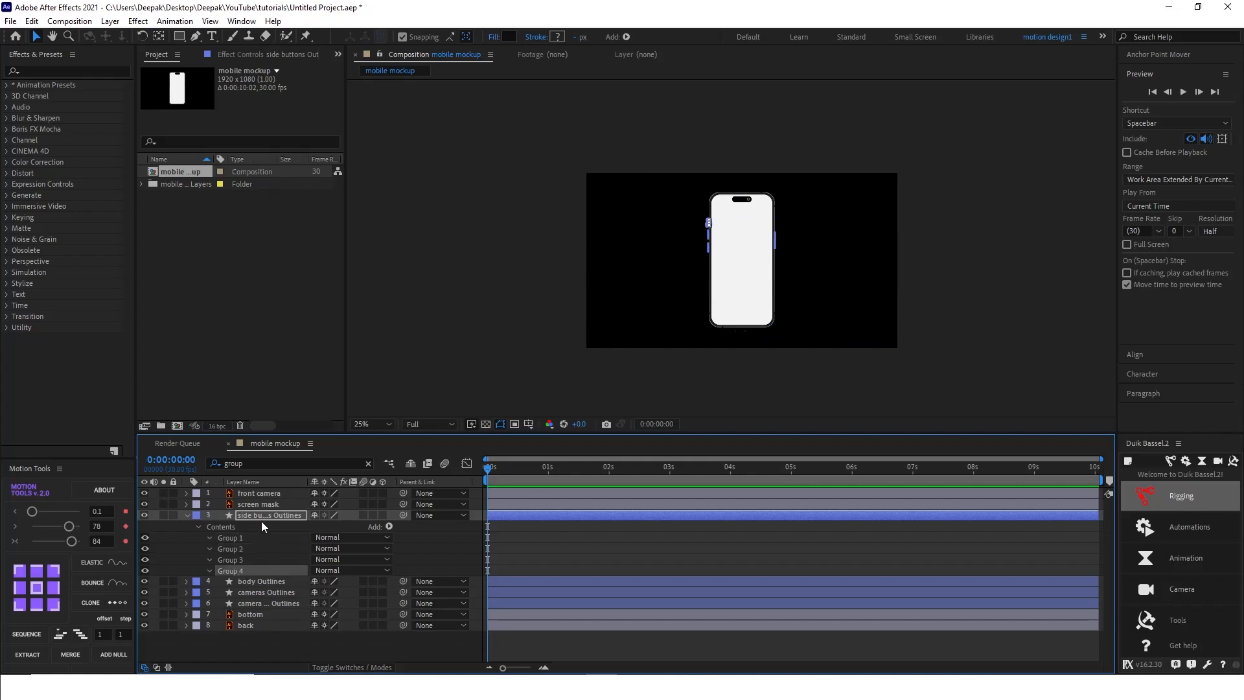
click(262, 521)
scroll(740, 234, up, 2)
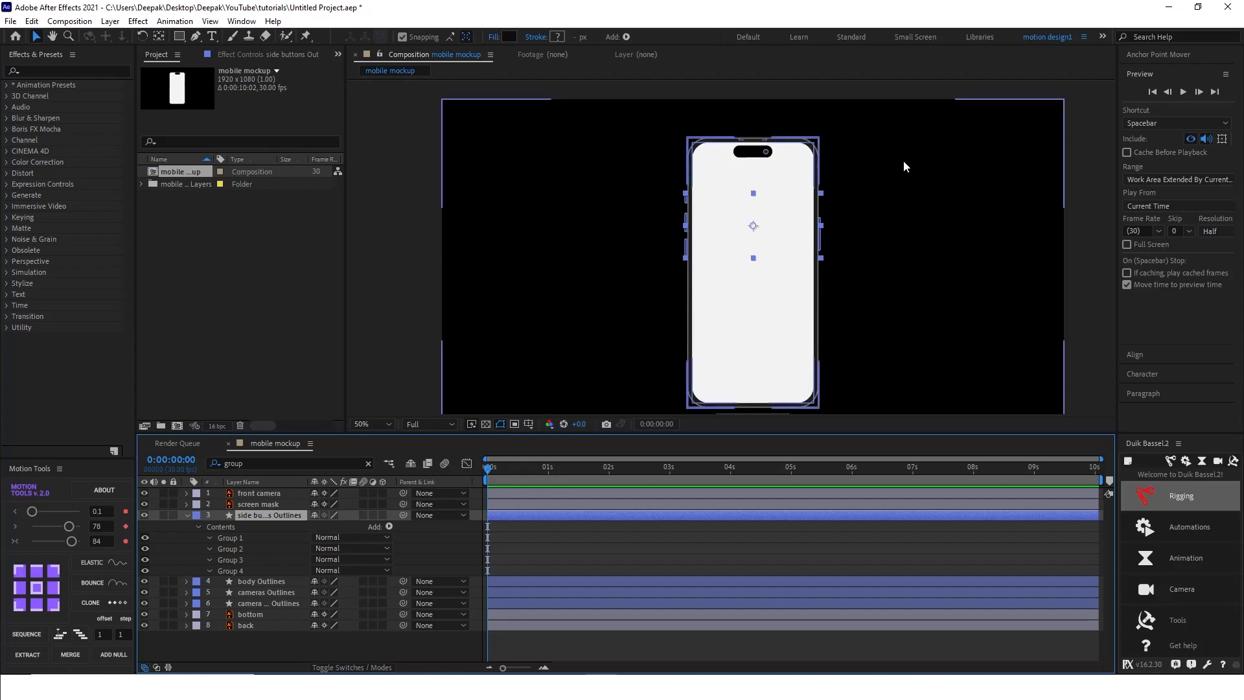
click(186, 515)
Step: Expand the contents of the body outlines layer and filter for "group" to list its nested groups
click(261, 527)
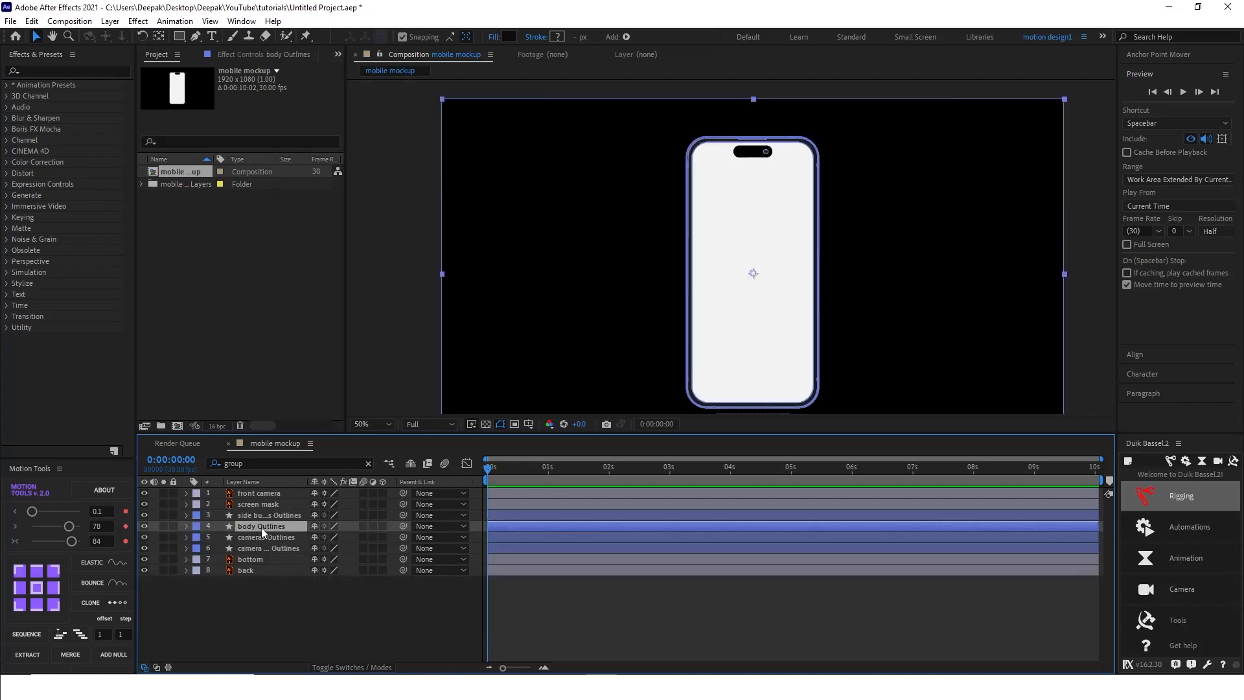
click(186, 526)
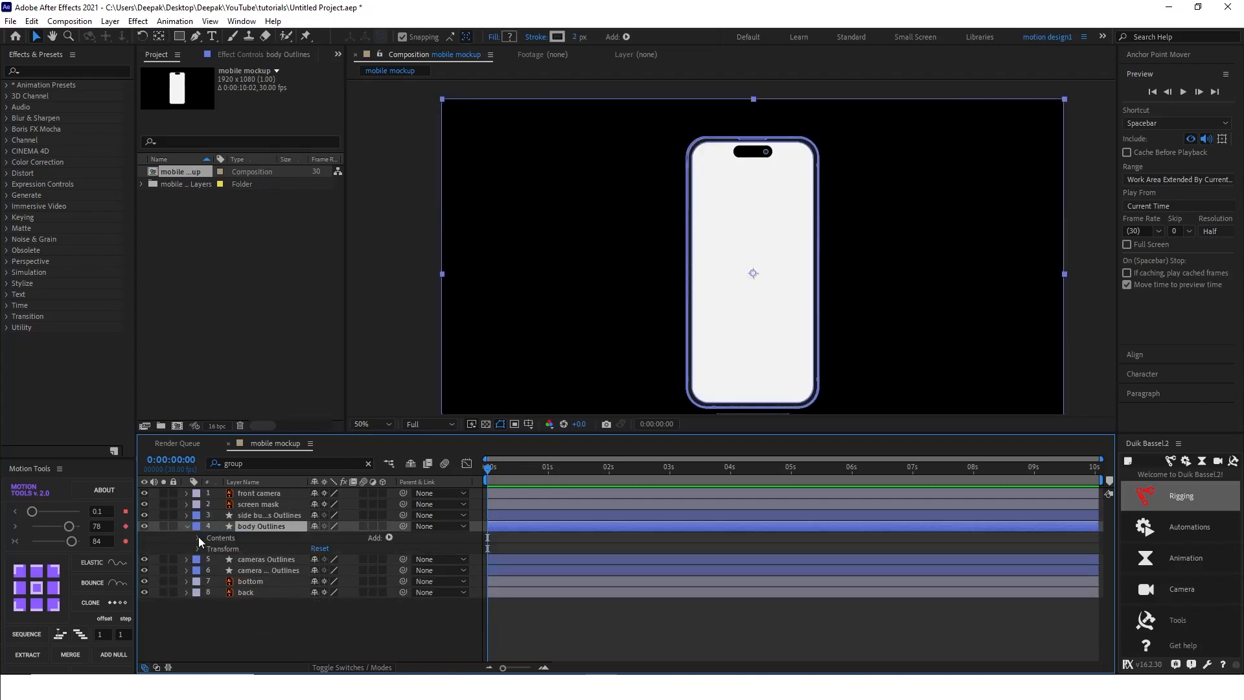
click(199, 538)
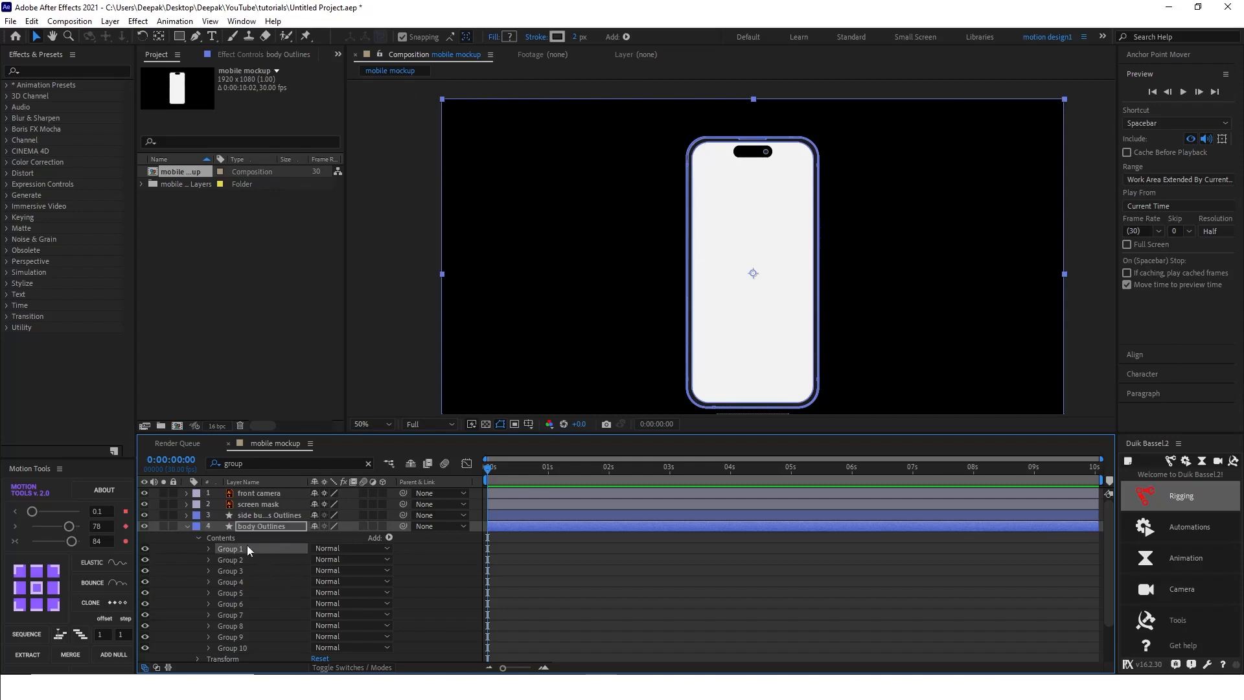
click(220, 539)
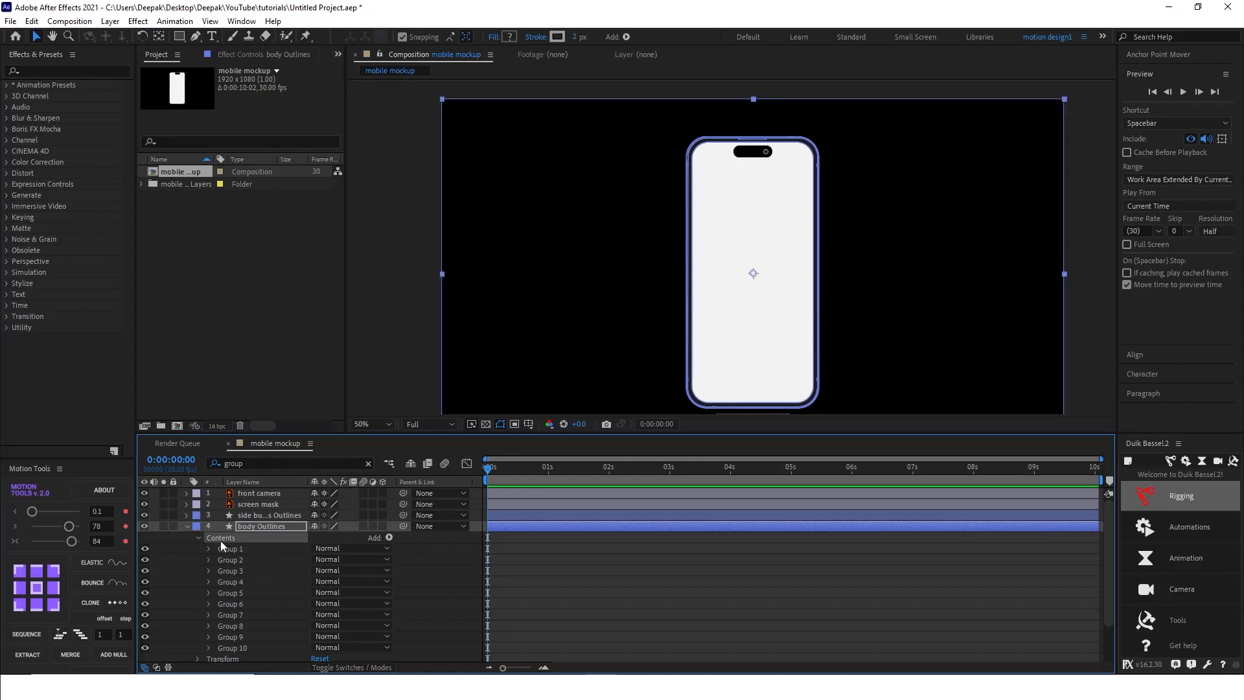
key(ctrl+f)
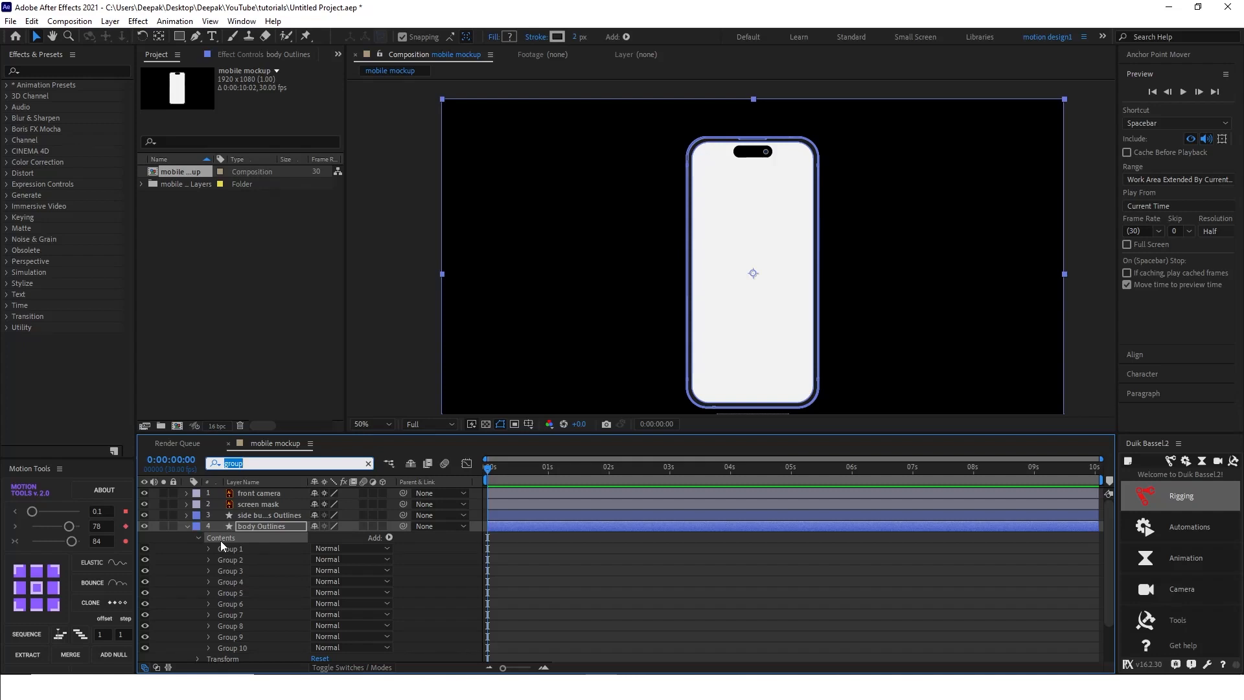
text(group)
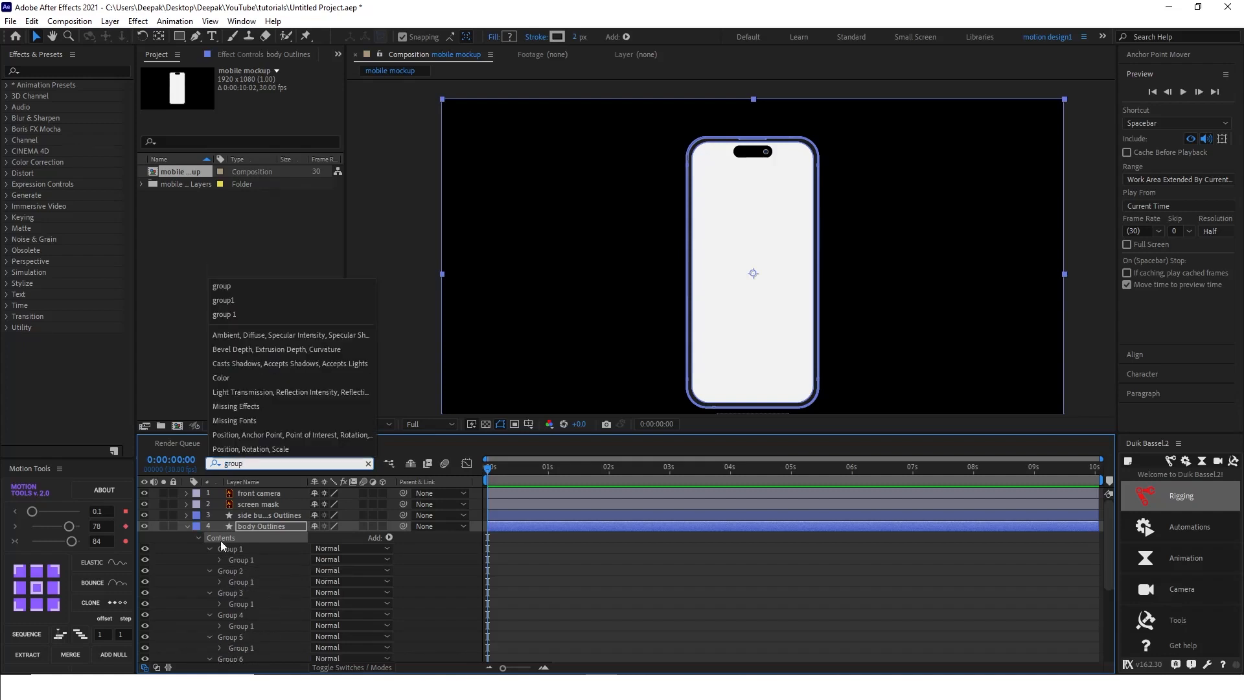
Step: Delete the nested Group 1 inside body Groups 1 through 7, 9 and 10, and collapse the body outlines layer
click(245, 560)
ctrl+click(241, 581)
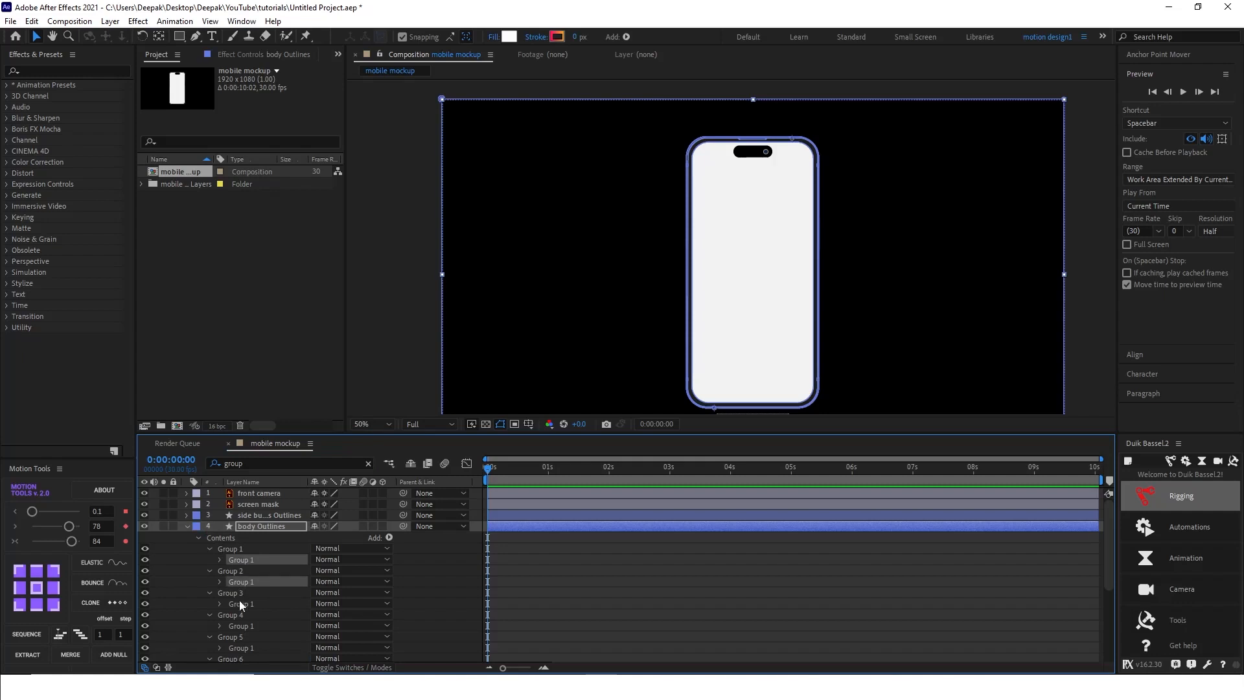
ctrl+click(239, 601)
ctrl+click(239, 625)
ctrl+click(243, 647)
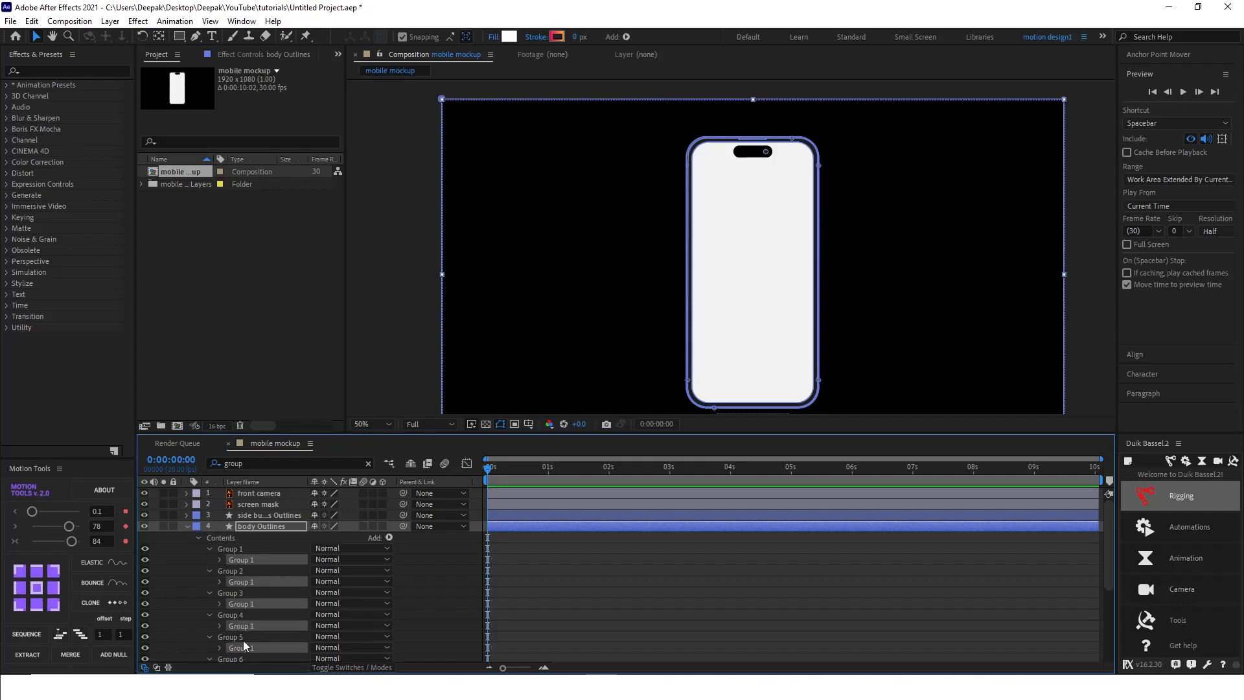
scroll(243, 641, down, 1)
ctrl+click(251, 637)
scroll(251, 636, down, 1)
ctrl+click(252, 636)
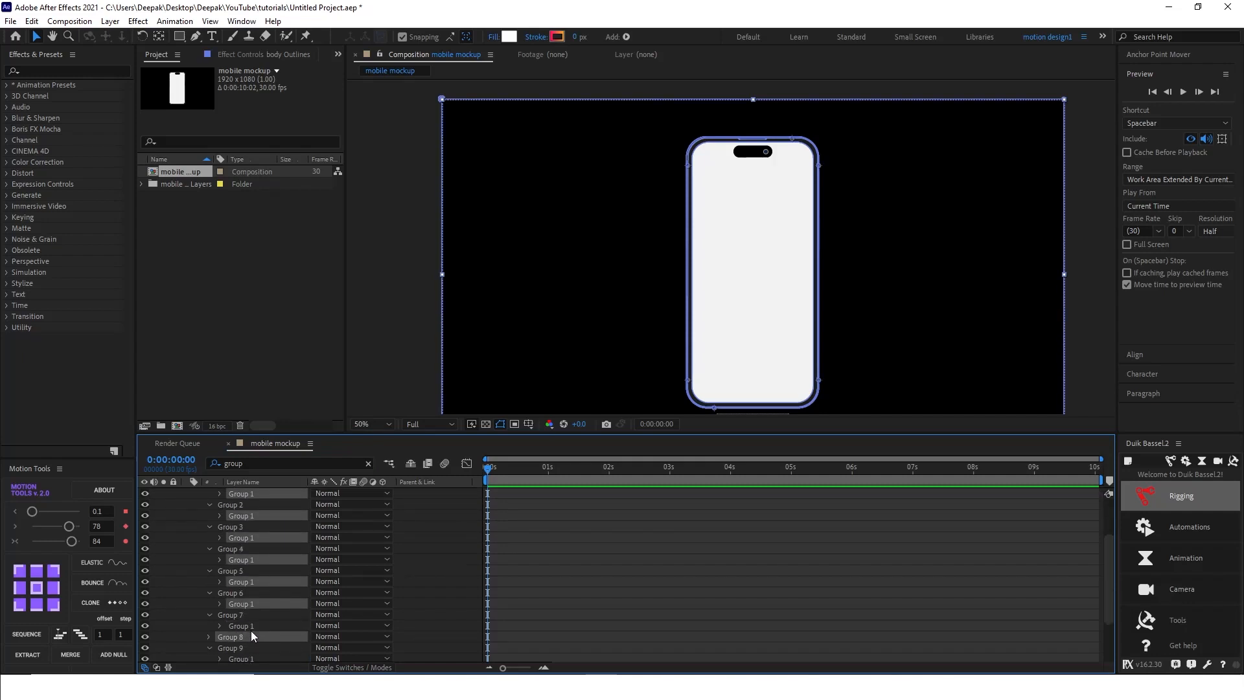
ctrl+click(250, 630)
ctrl+click(248, 637)
scroll(248, 639, down, 1)
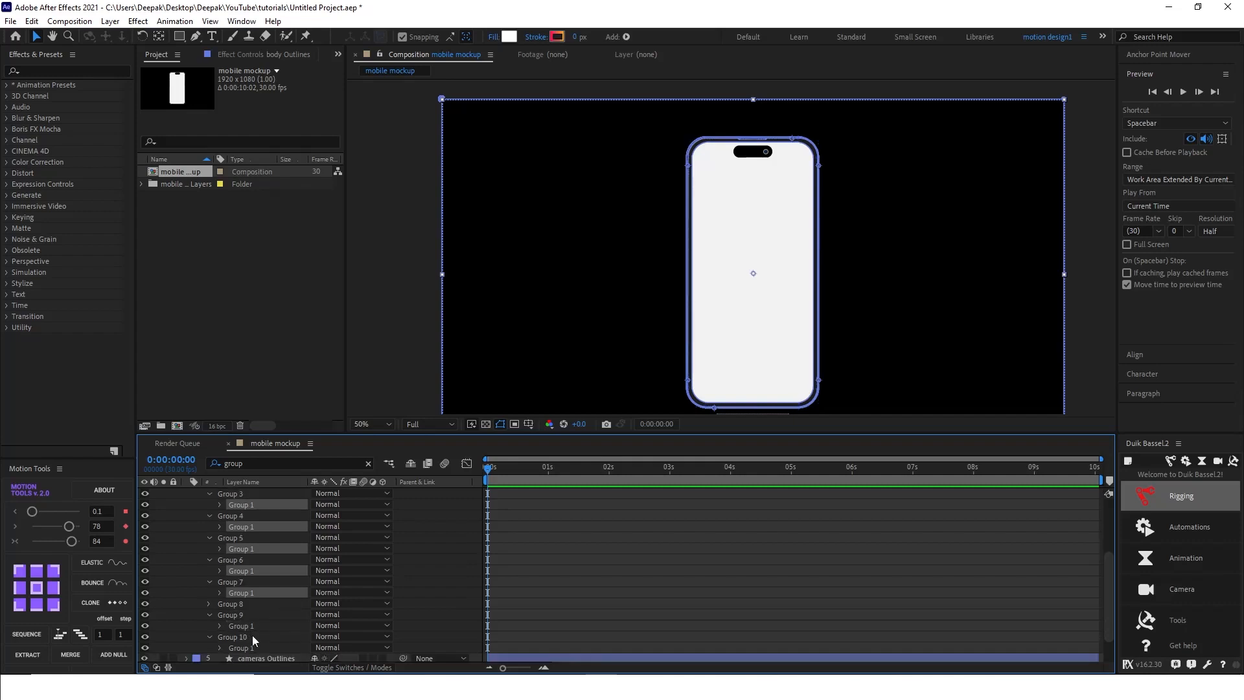
ctrl+click(252, 635)
ctrl+click(252, 635)
ctrl+click(247, 648)
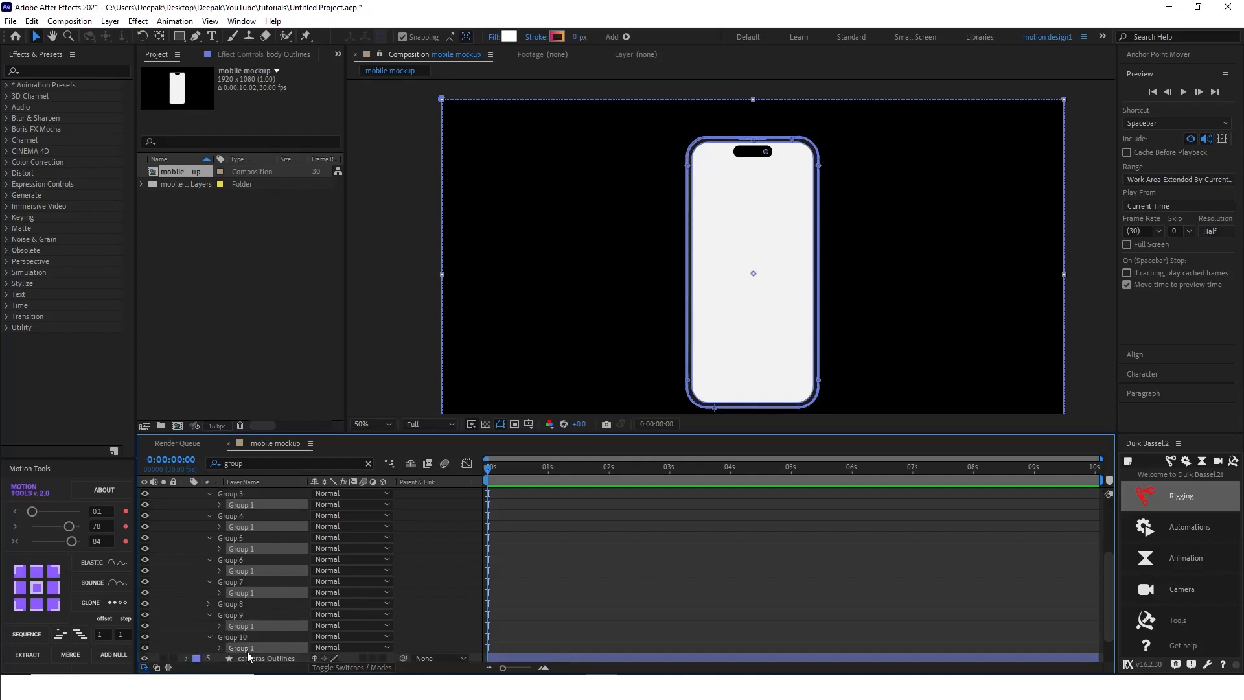
key(ctrl+shift+g)
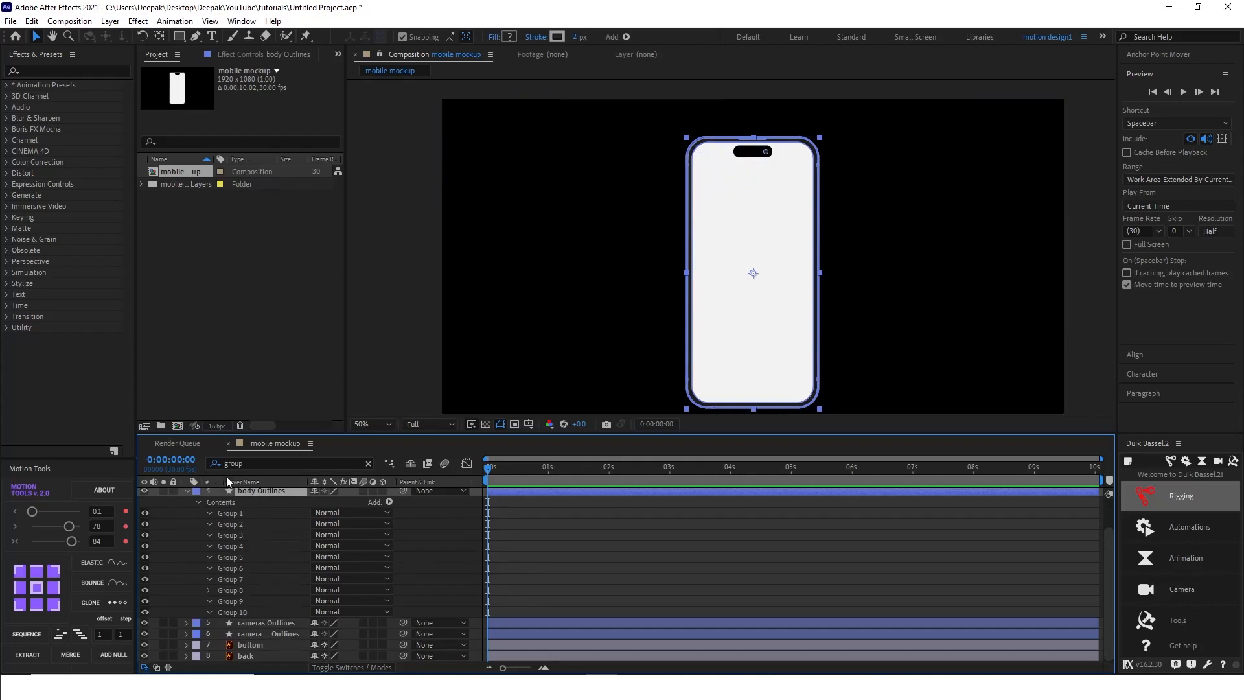
click(189, 492)
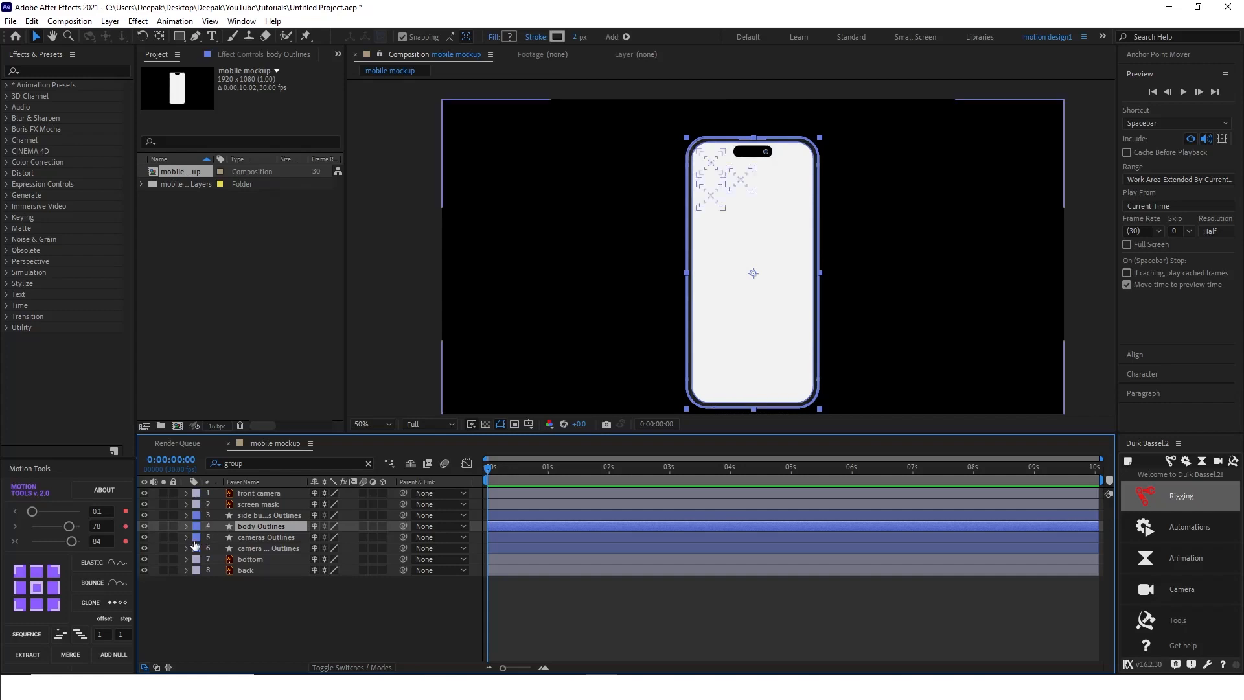
Step: Expand the contents of the cameras outlines layer and list its nested groups with the "group" filter
click(252, 536)
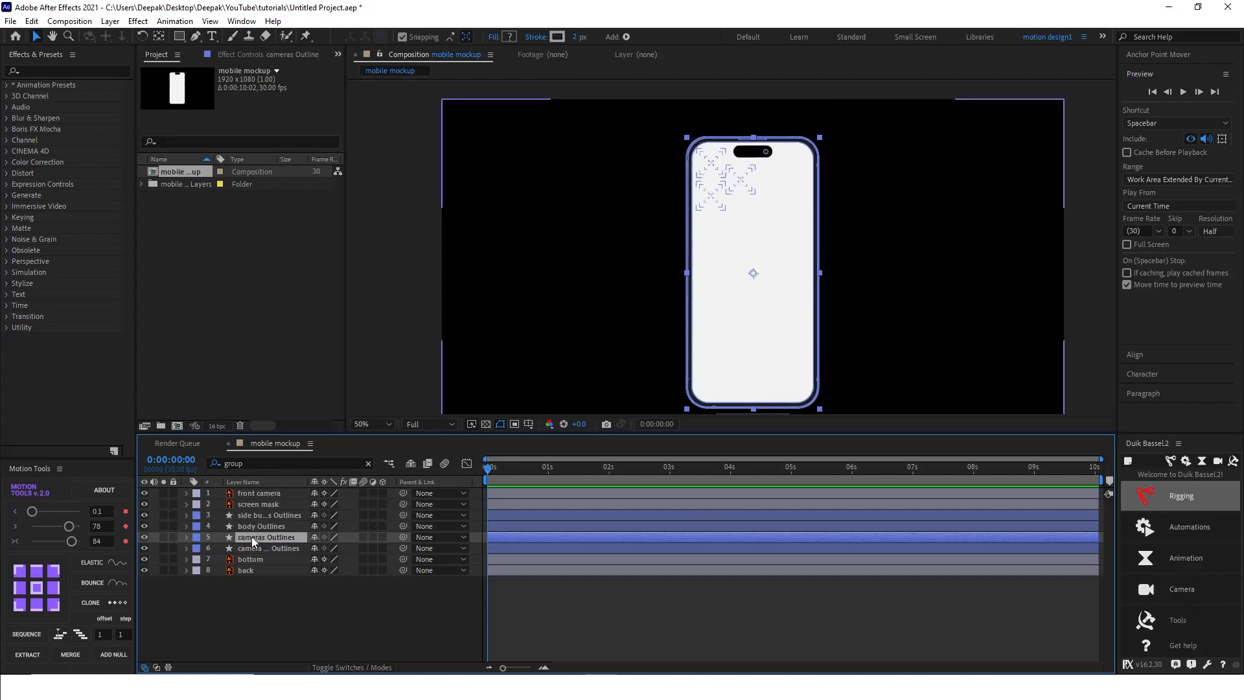
click(187, 537)
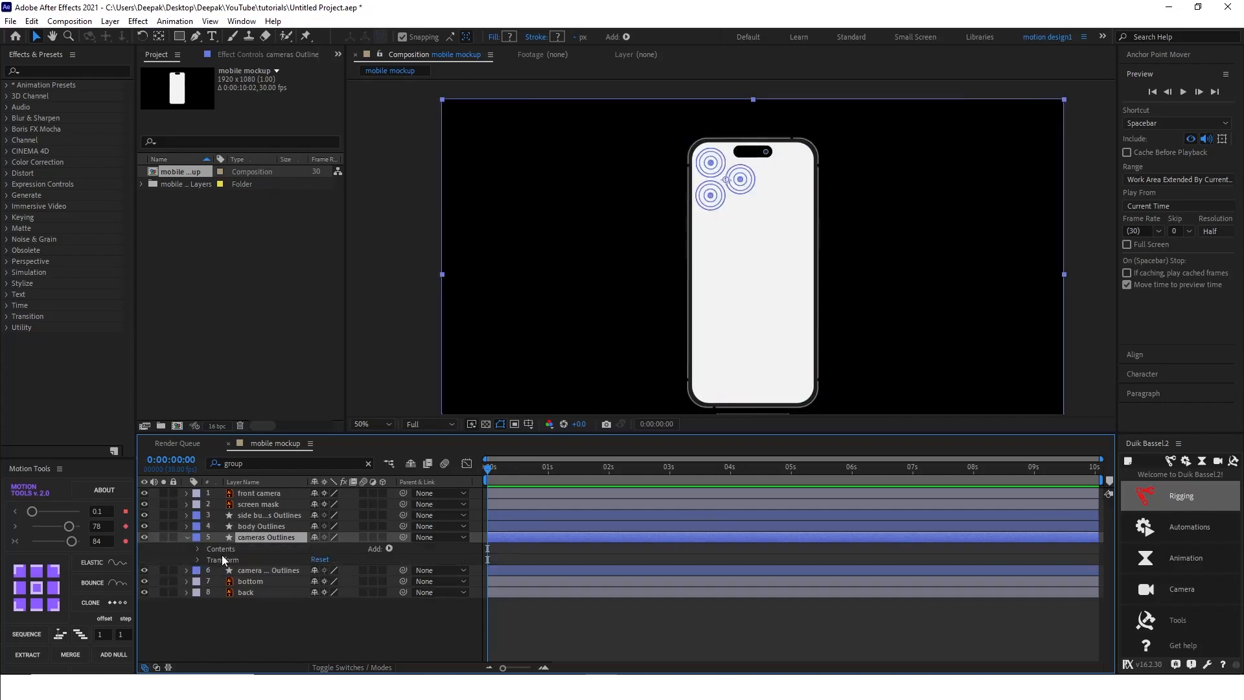
click(198, 548)
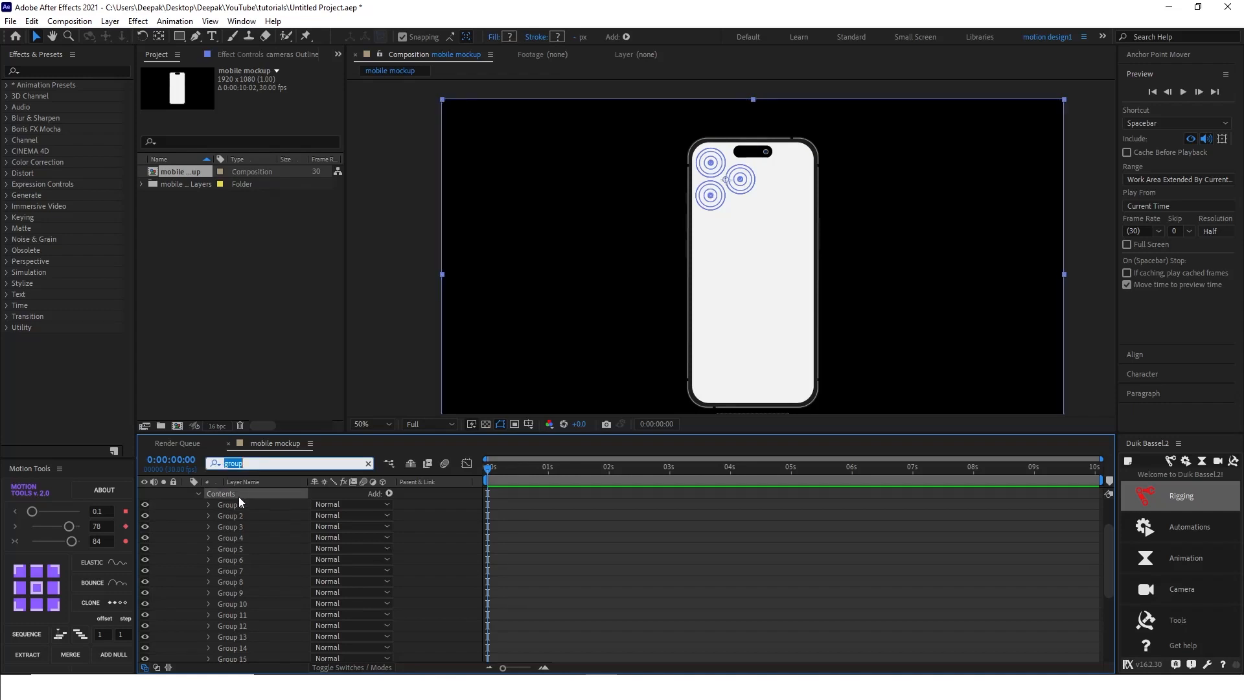
click(215, 463)
Step: Delete the nested Group 1 from every cameras outlines group that contains one, through Group 24, and collapse the layer
click(244, 570)
scroll(245, 576, down, 1)
ctrl+click(245, 561)
ctrl+click(243, 594)
ctrl+click(243, 615)
scroll(243, 616, down, 1)
ctrl+click(242, 604)
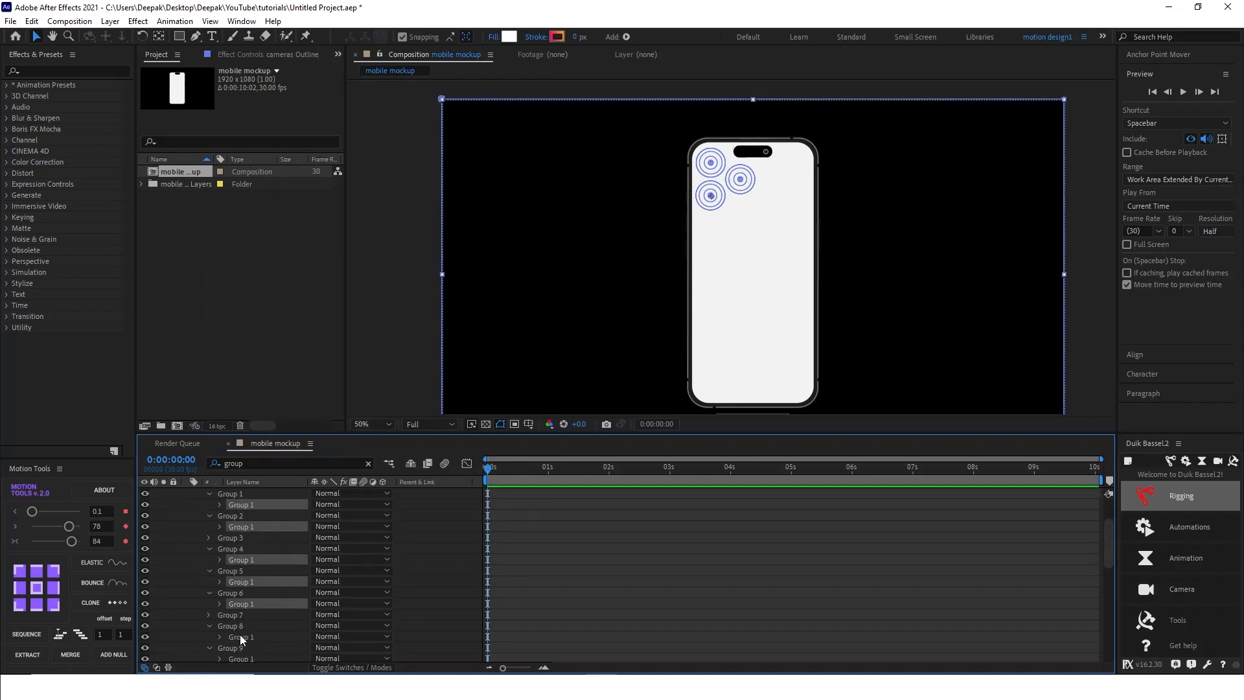
ctrl+click(241, 637)
ctrl+click(243, 644)
scroll(243, 642, down, 2)
ctrl+click(246, 615)
ctrl+click(247, 635)
scroll(247, 634, down, 1)
ctrl+click(245, 626)
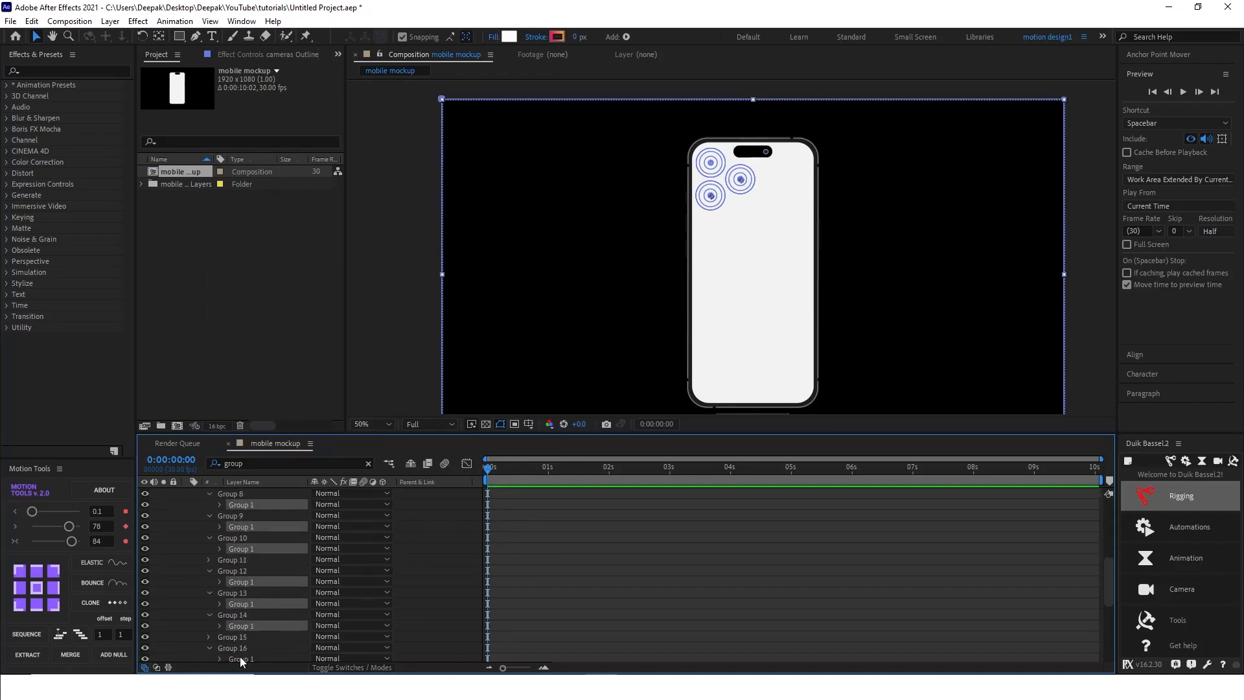
scroll(240, 655, down, 1)
ctrl+click(242, 649)
scroll(243, 652, down, 3)
ctrl+click(252, 626)
ctrl+click(255, 604)
ctrl+click(252, 571)
scroll(247, 609, down, 1)
ctrl+click(242, 616)
ctrl+click(243, 648)
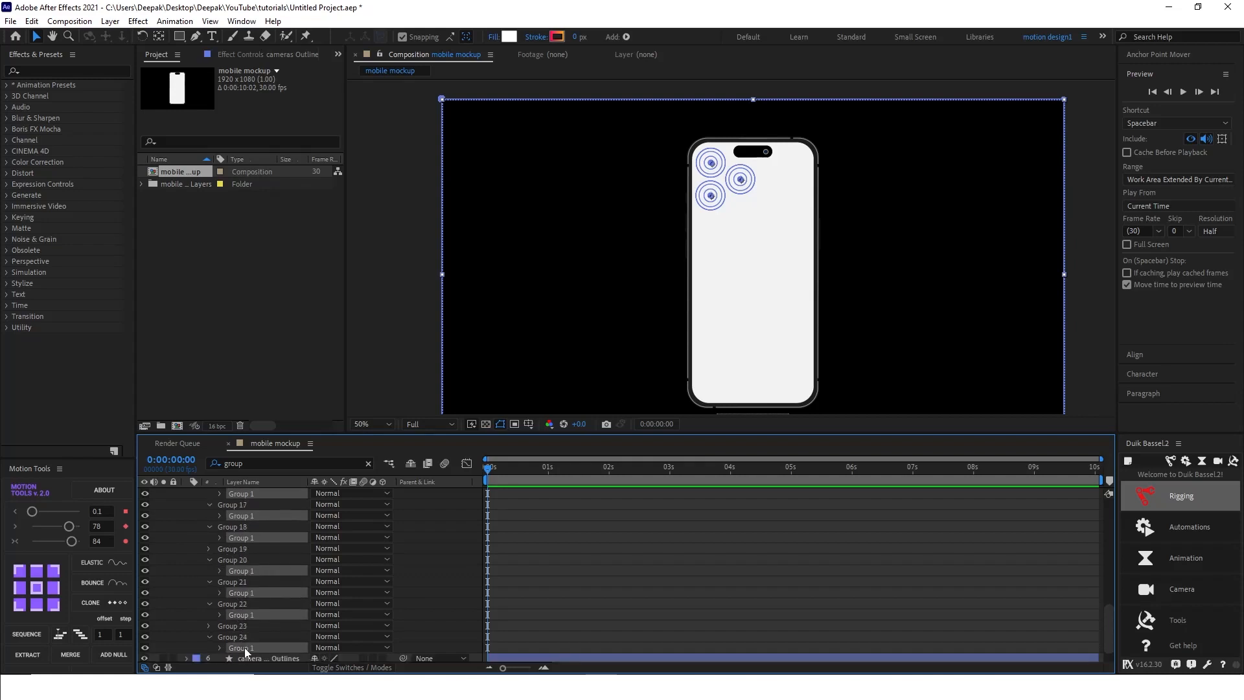
key(ctrl+shift+g)
scroll(245, 648, up, 6)
click(186, 537)
Step: Expand the contents of the camera base outlines layer and filter for "group" to reveal its nested groups
click(186, 548)
click(198, 559)
click(224, 570)
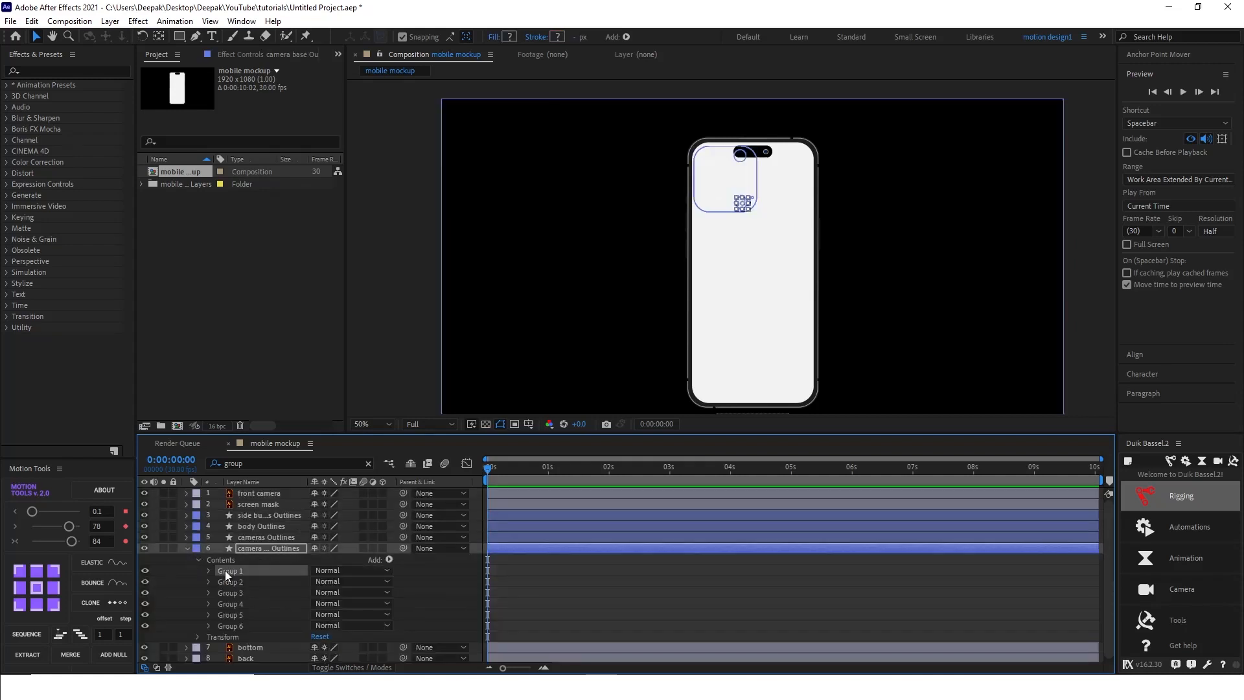
key(ctrl+f)
text(grou)
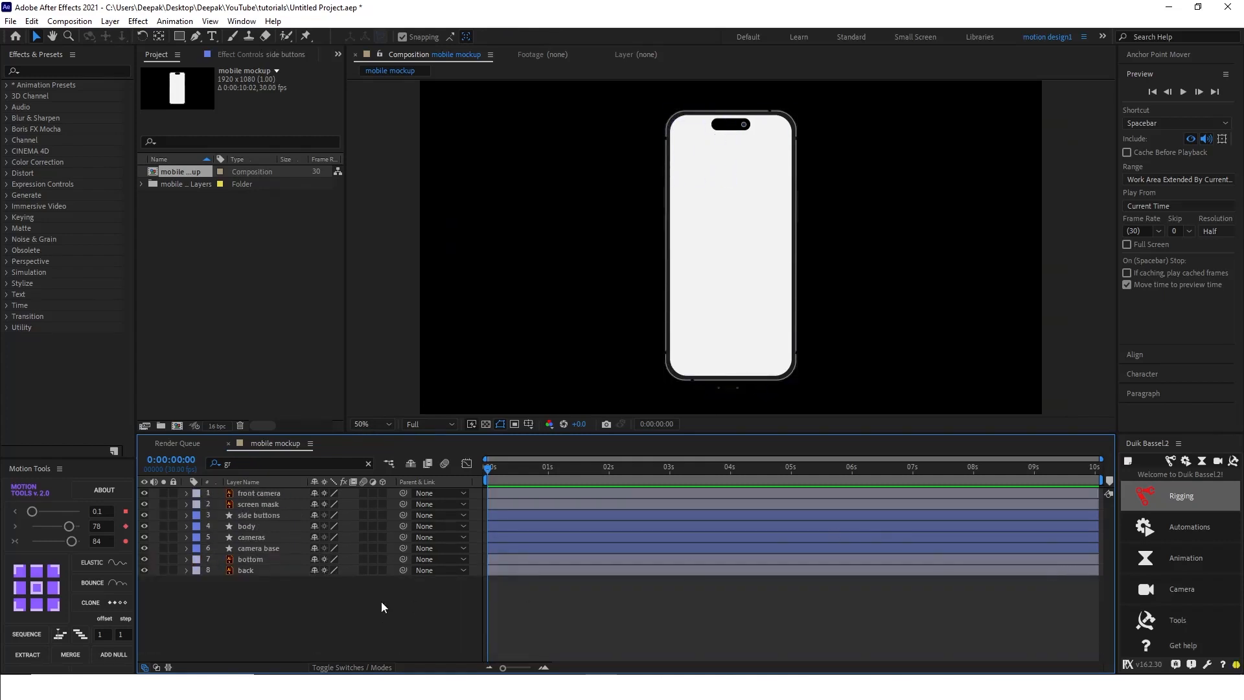
Step: Select the side buttons, body, cameras and camera base layers to check their bounding boxes, and deselect them
click(290, 546)
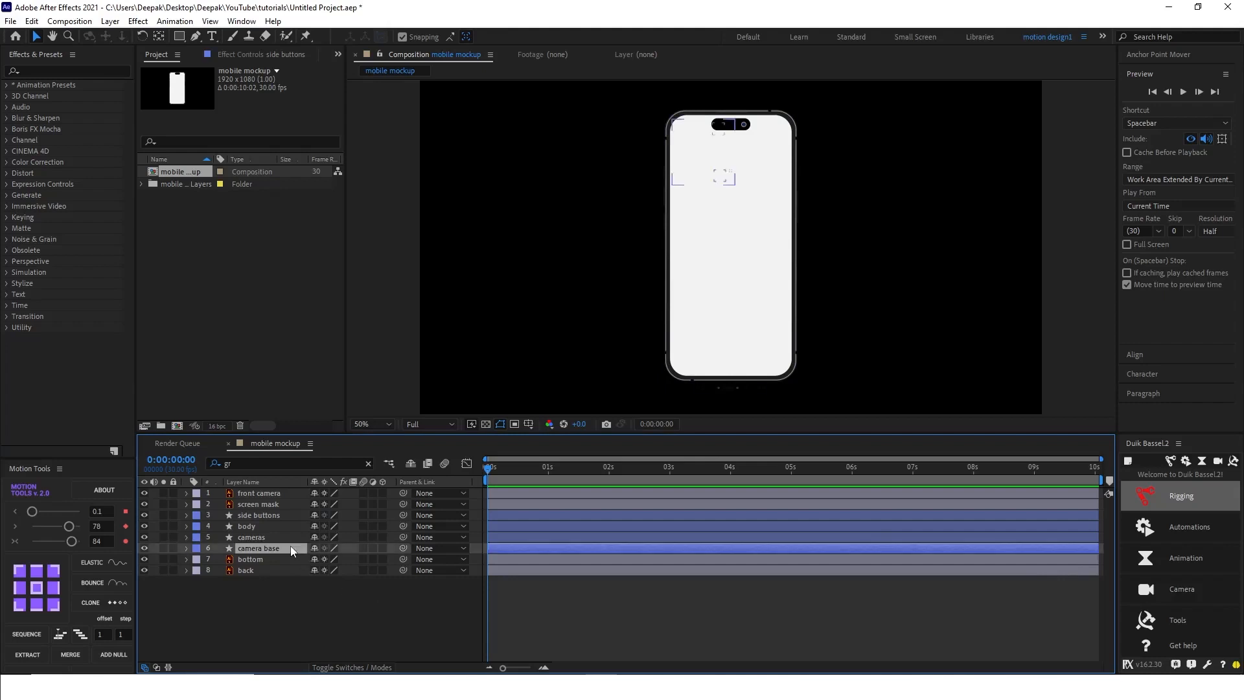
shift+click(270, 517)
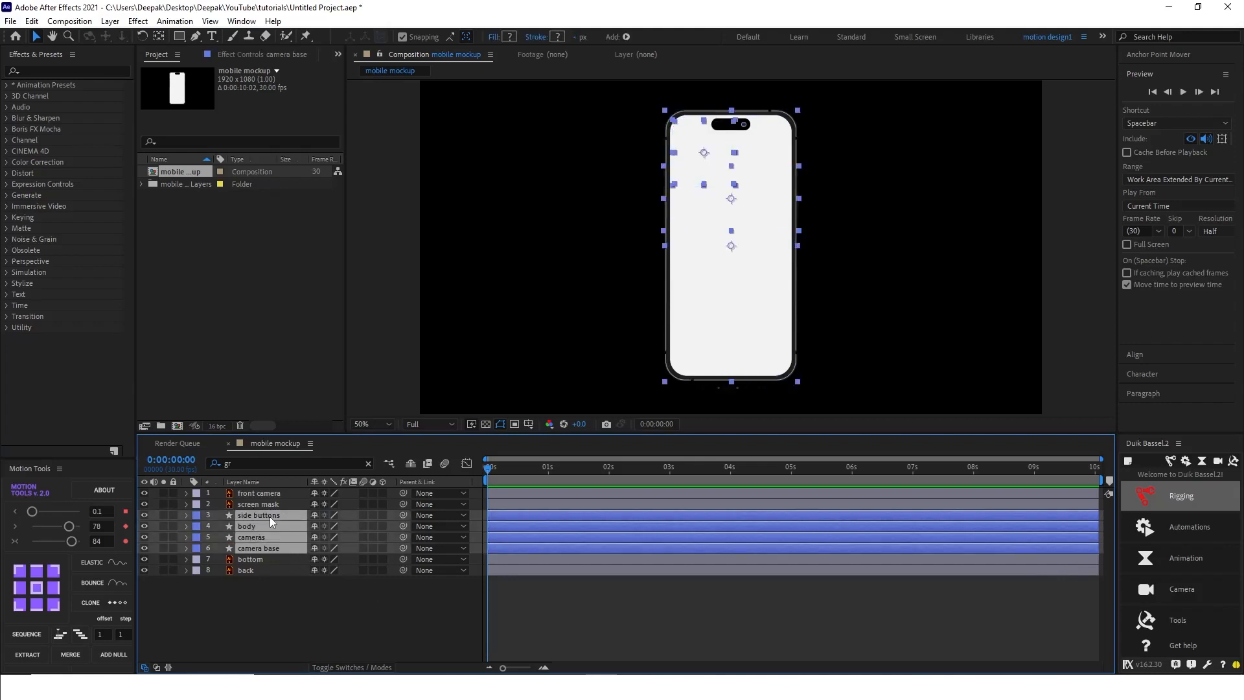
click(350, 597)
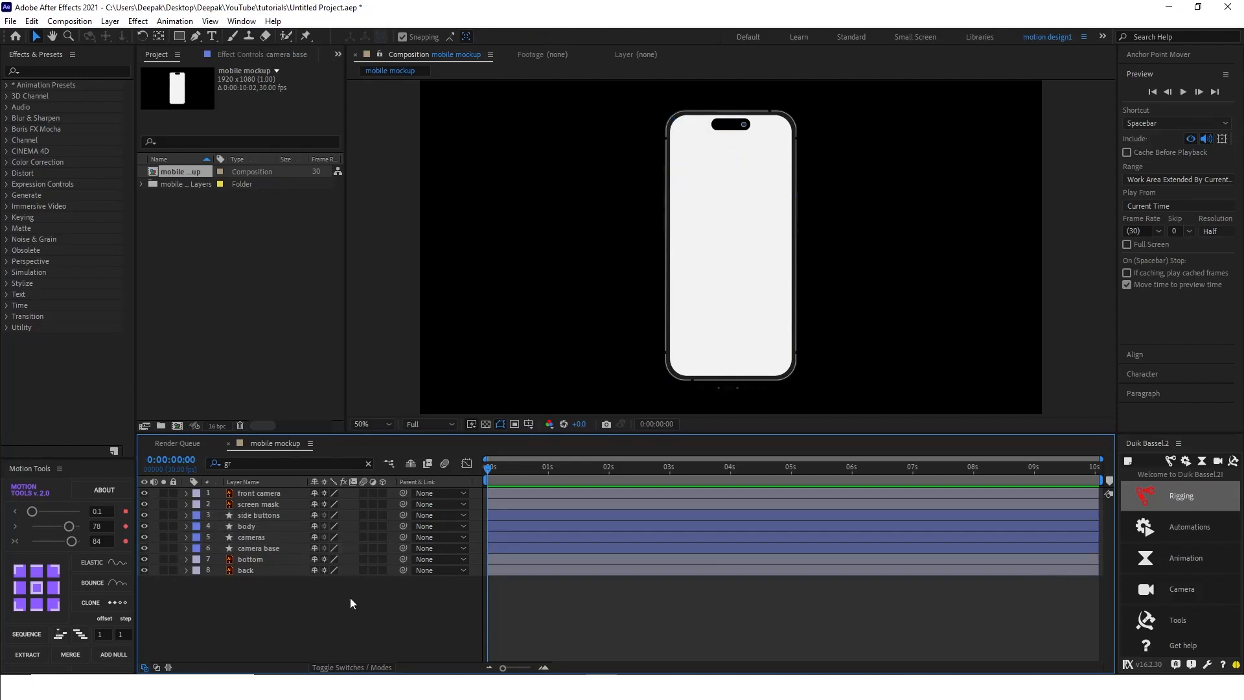
Step: Create a 1920 x 1080 px light purple solid named bg and place it beneath all other layers
key(ctrl+y)
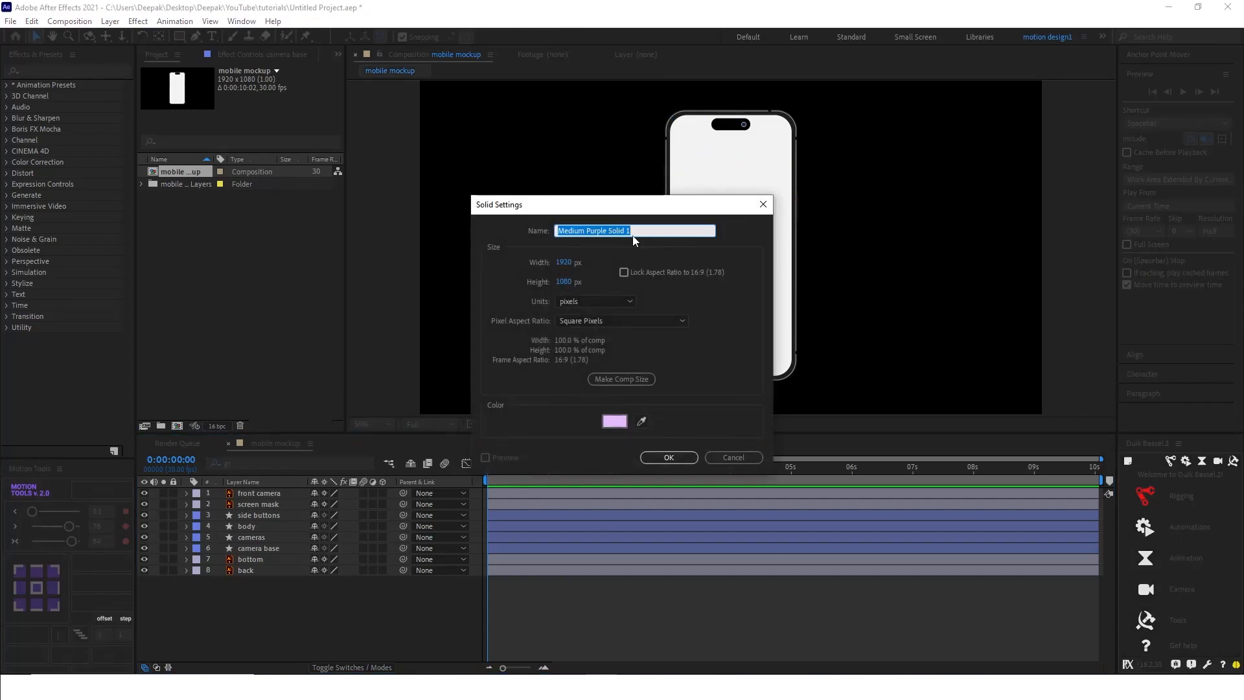
text(bg)
click(672, 458)
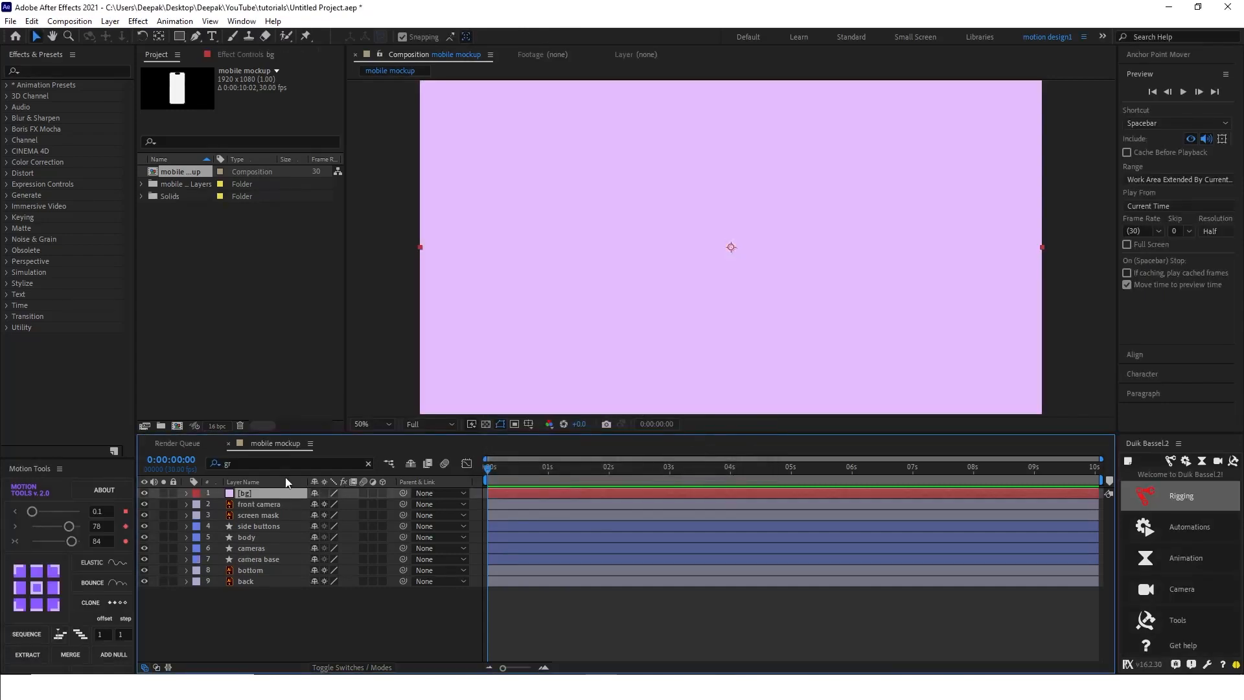
drag(271, 493, 269, 592)
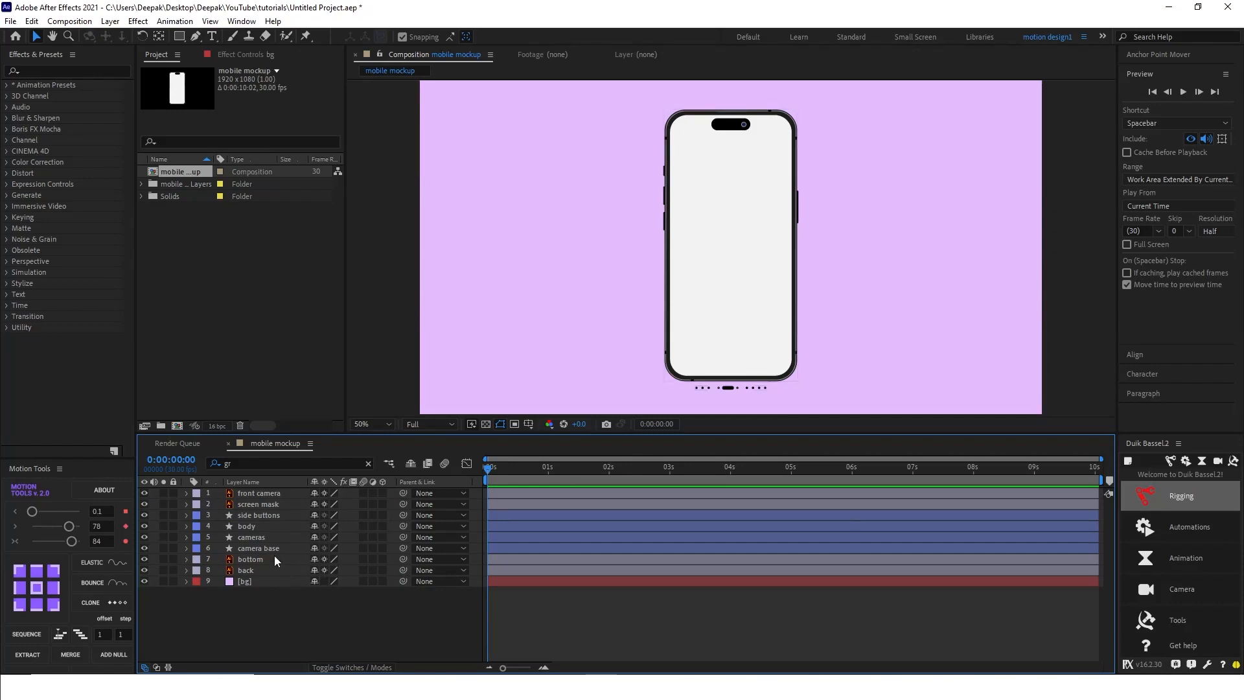
Step: Parent the cameras layer to camera base, and the camera base layer to back
click(271, 537)
drag(404, 538, 278, 546)
click(294, 548)
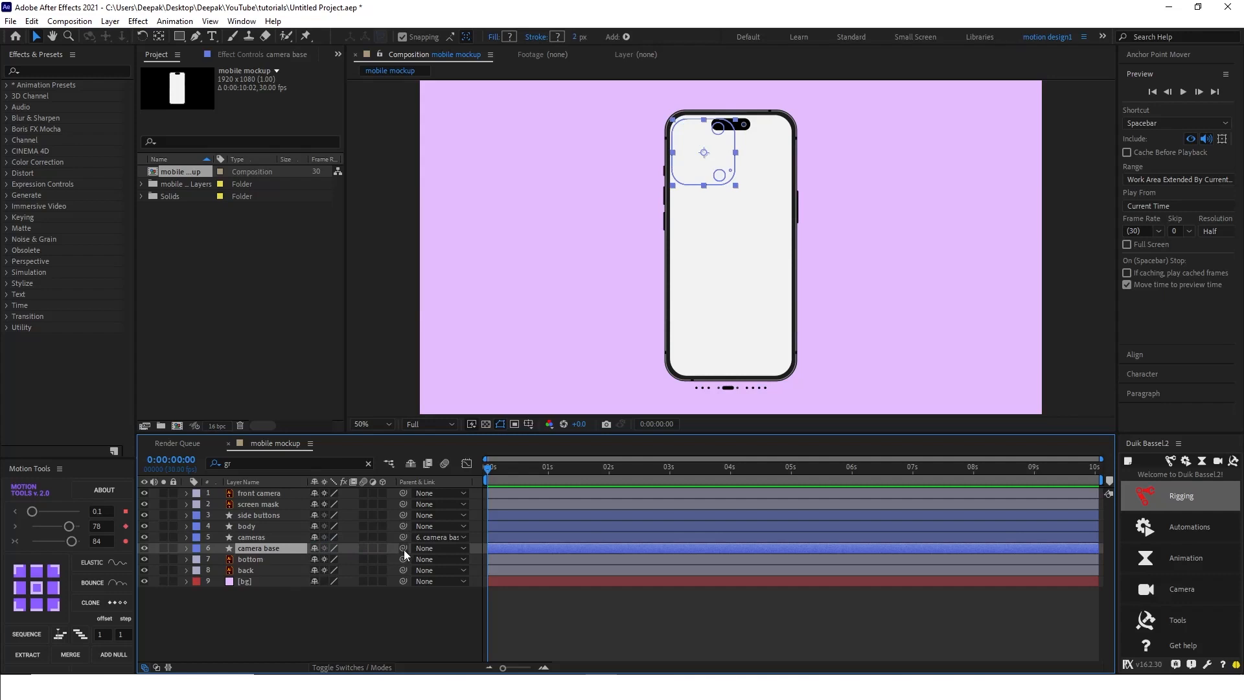
drag(403, 550, 262, 571)
Step: Parent the bottom, side buttons, screen mask and front camera layers to the body layer
click(273, 557)
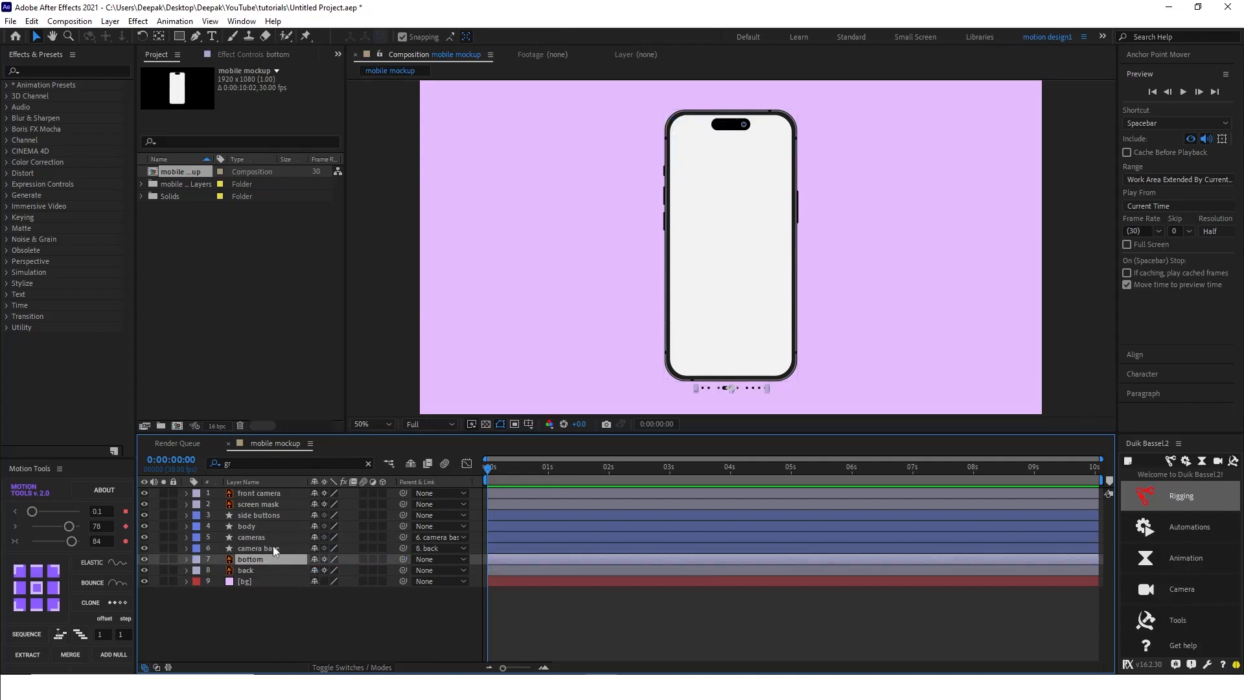
ctrl+click(262, 515)
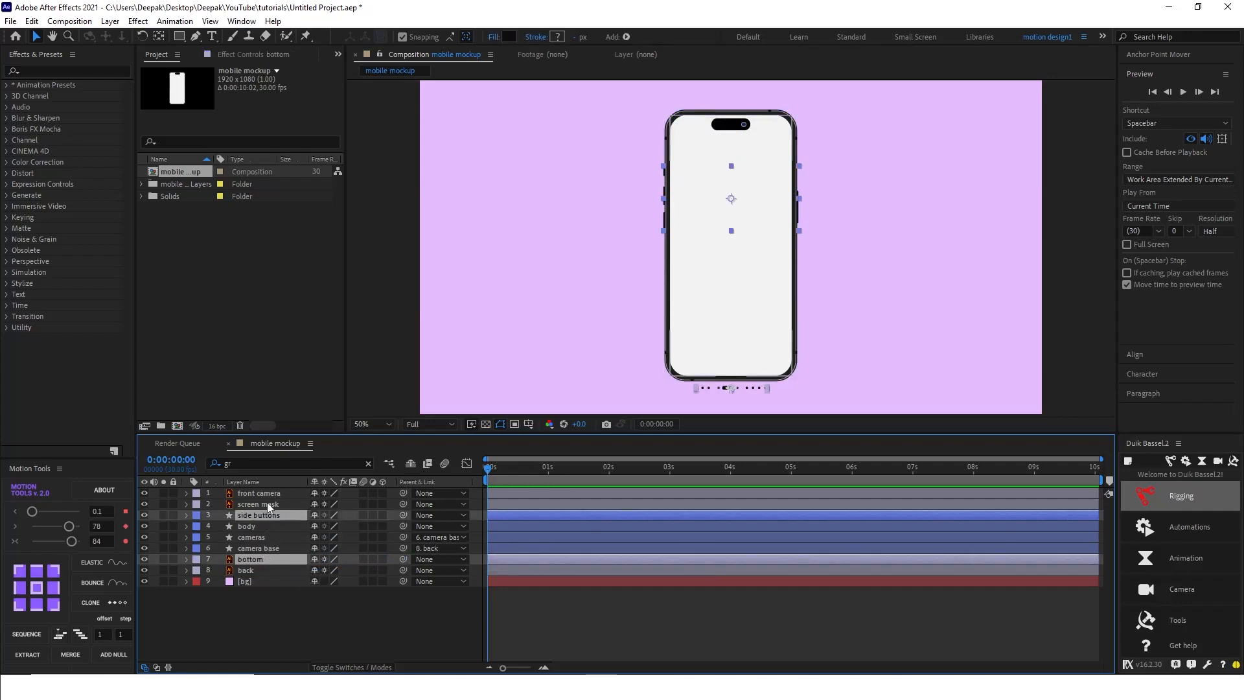
ctrl+click(268, 506)
ctrl+click(270, 492)
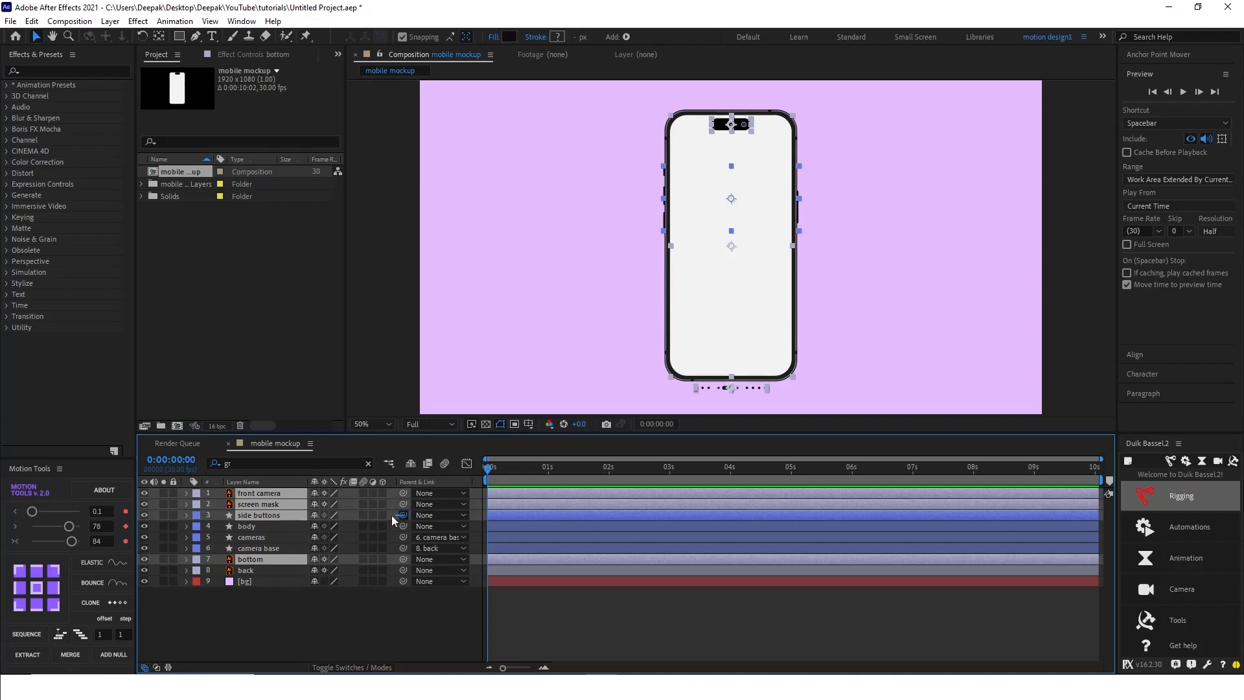
drag(391, 515, 254, 527)
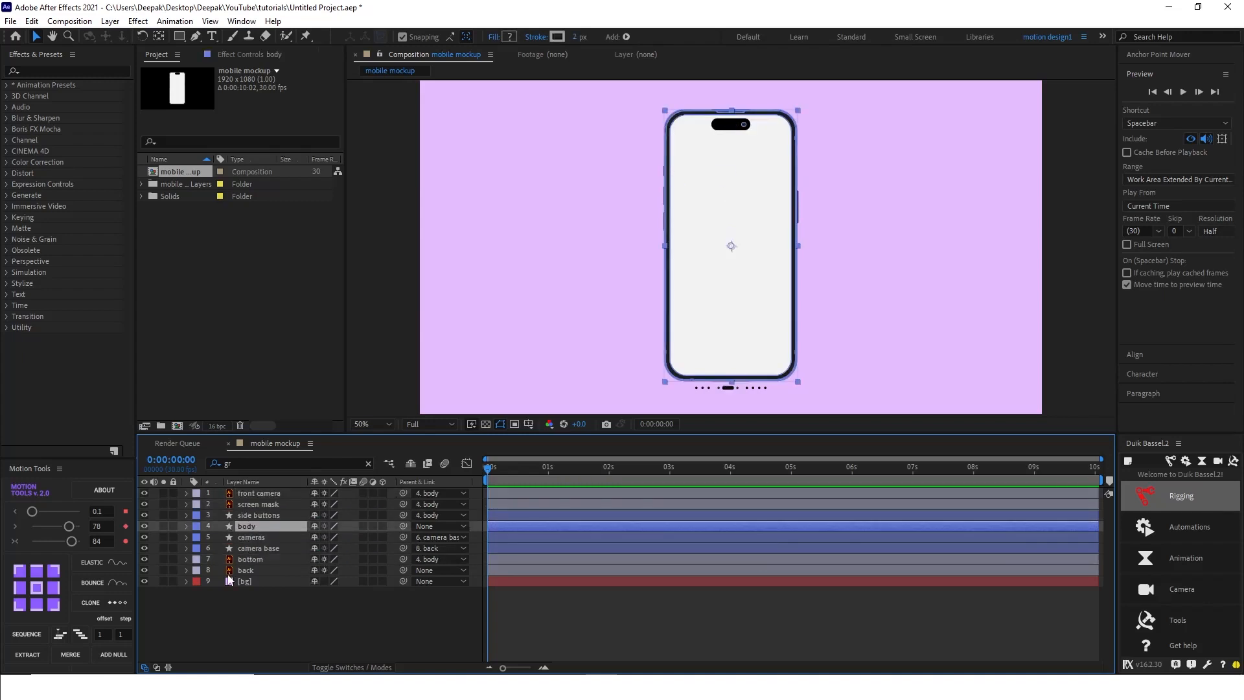
Step: Turn all nine layers into 3D layers and set the composition's 3D renderer to CINEMA 4D
key(ctrl+a)
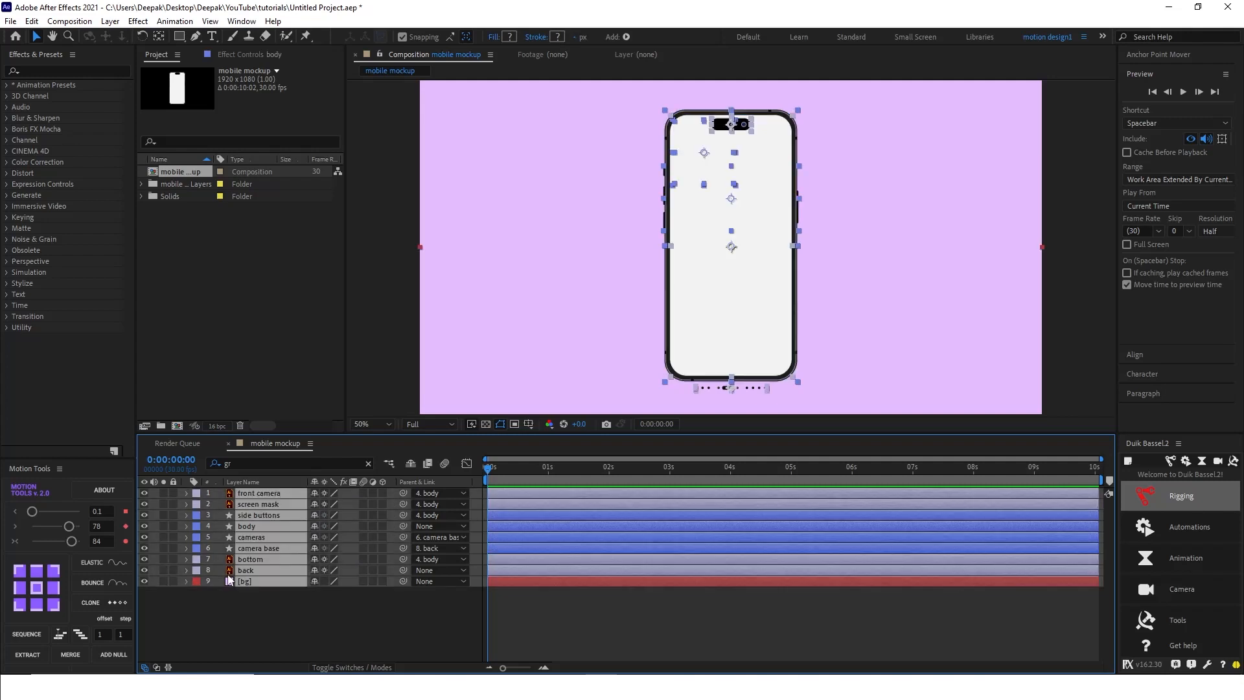
click(384, 490)
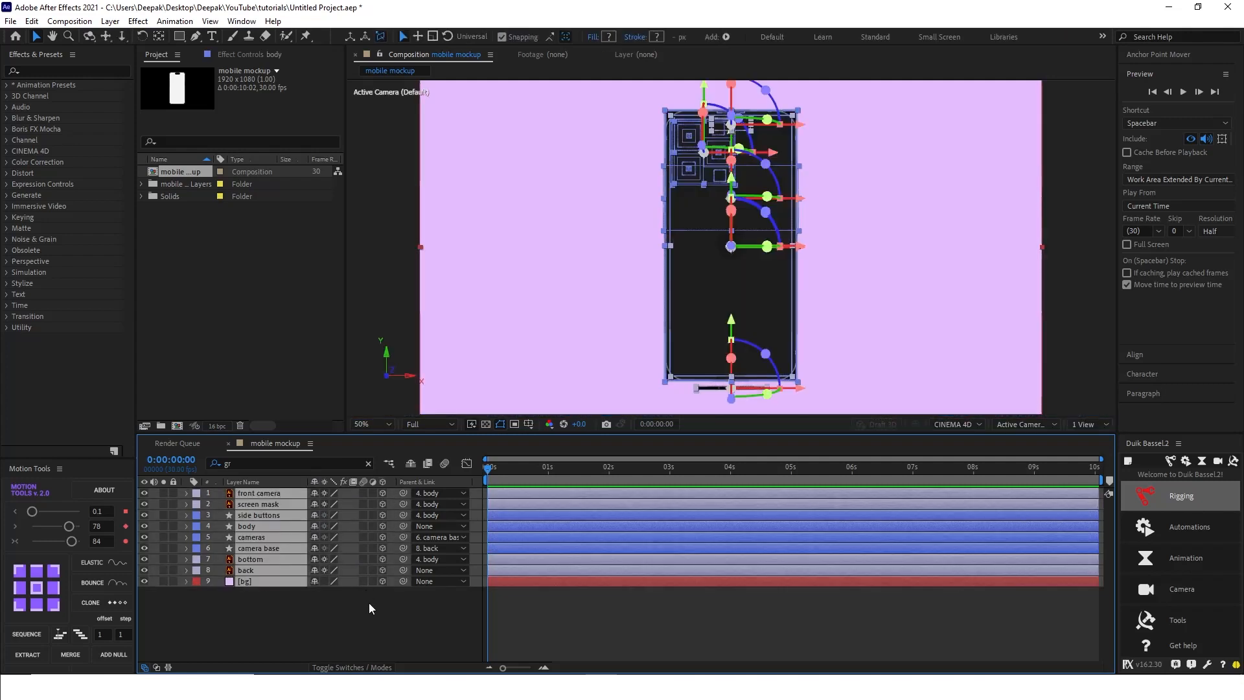
click(368, 603)
click(962, 424)
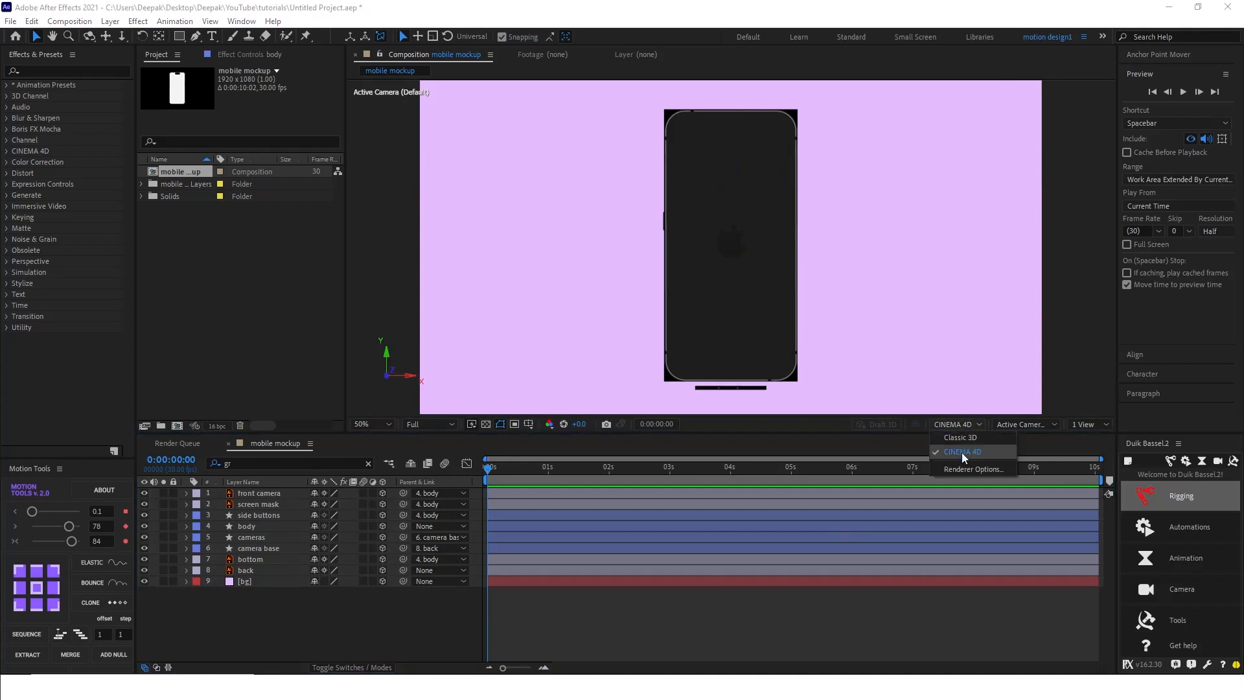
click(962, 452)
click(278, 554)
click(255, 548)
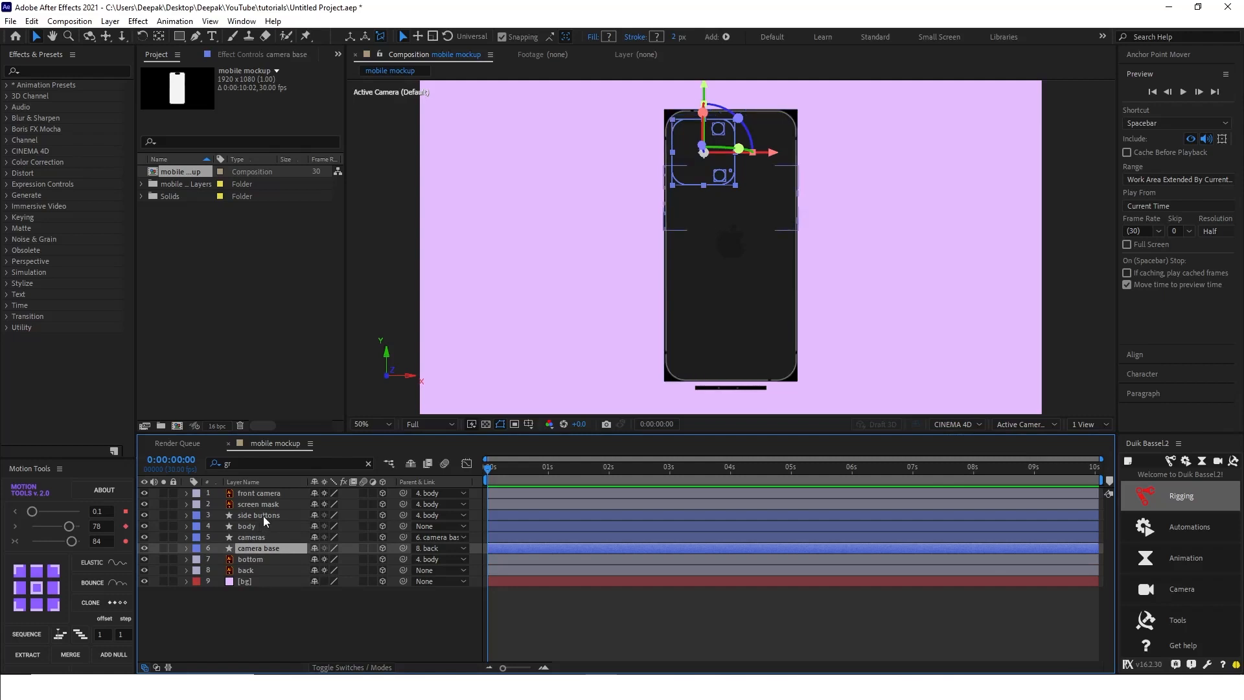
click(263, 516)
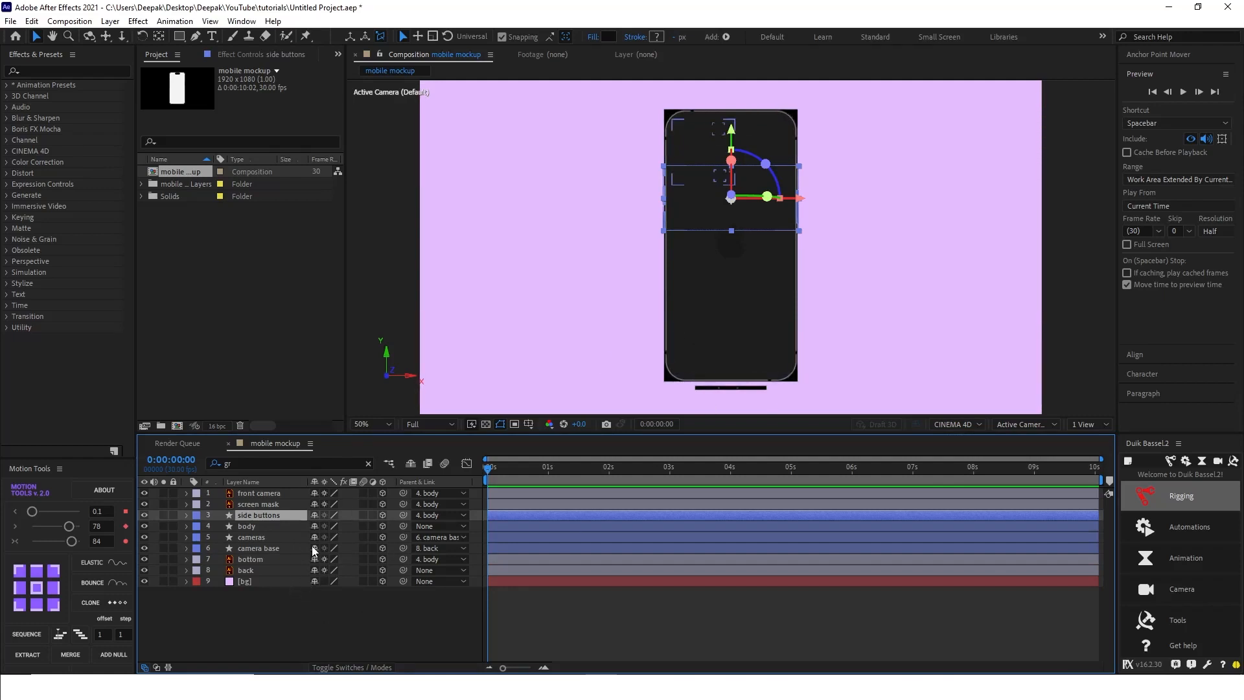
click(380, 598)
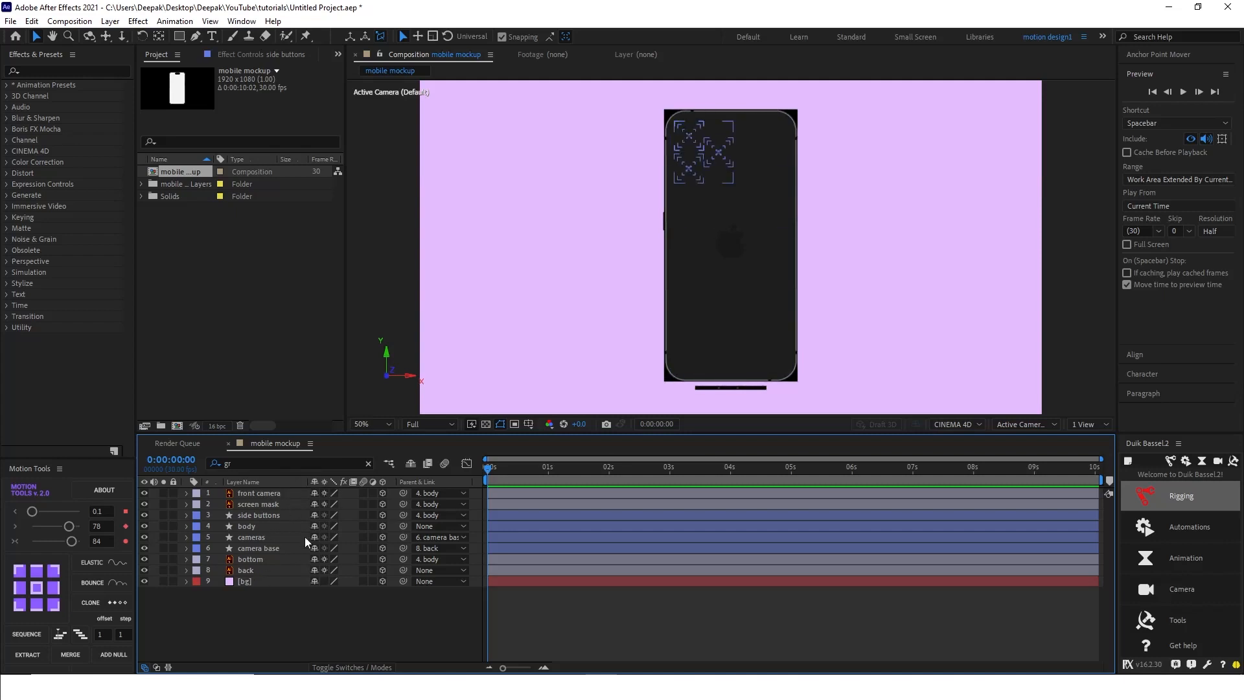
Step: Move the bg layer back to a Z position of 52 and scale it to 107%
click(251, 584)
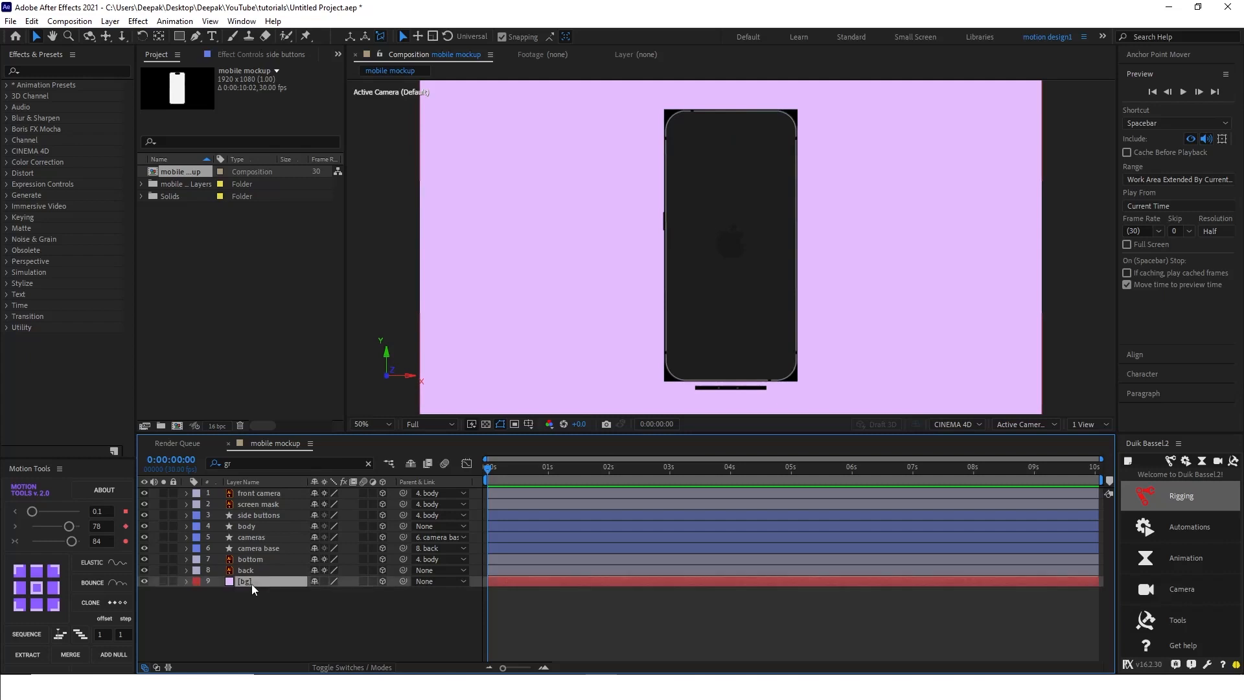
key(p)
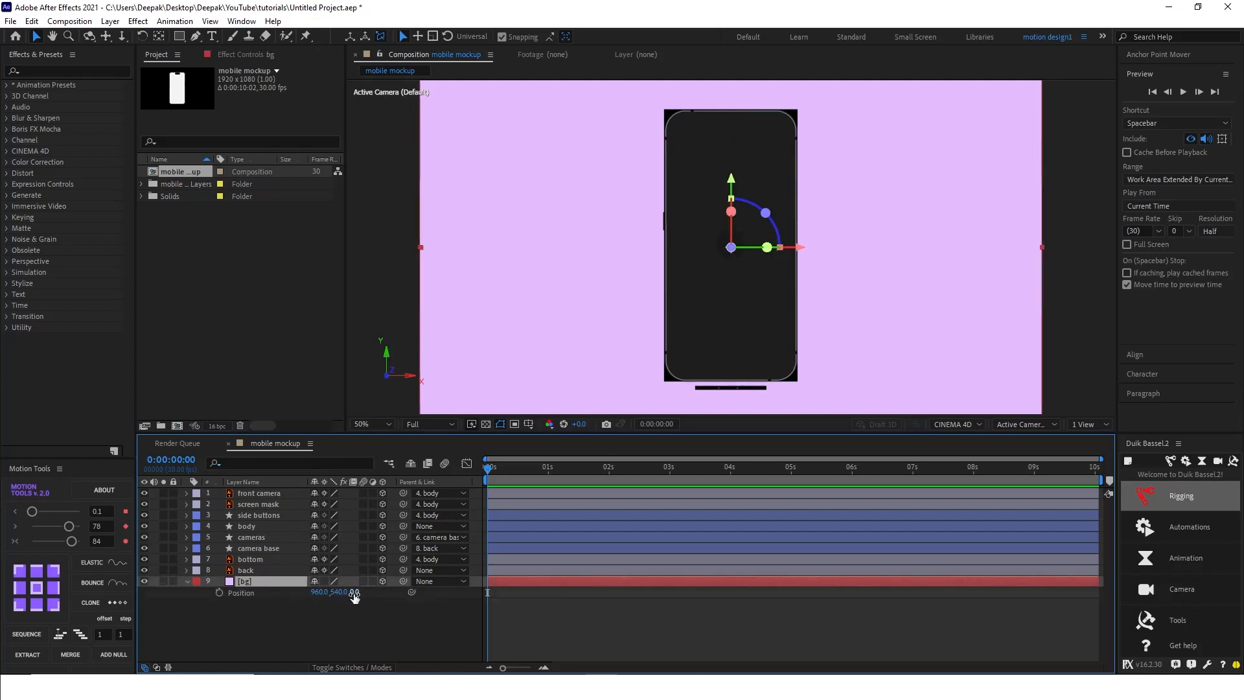
drag(354, 596, 388, 596)
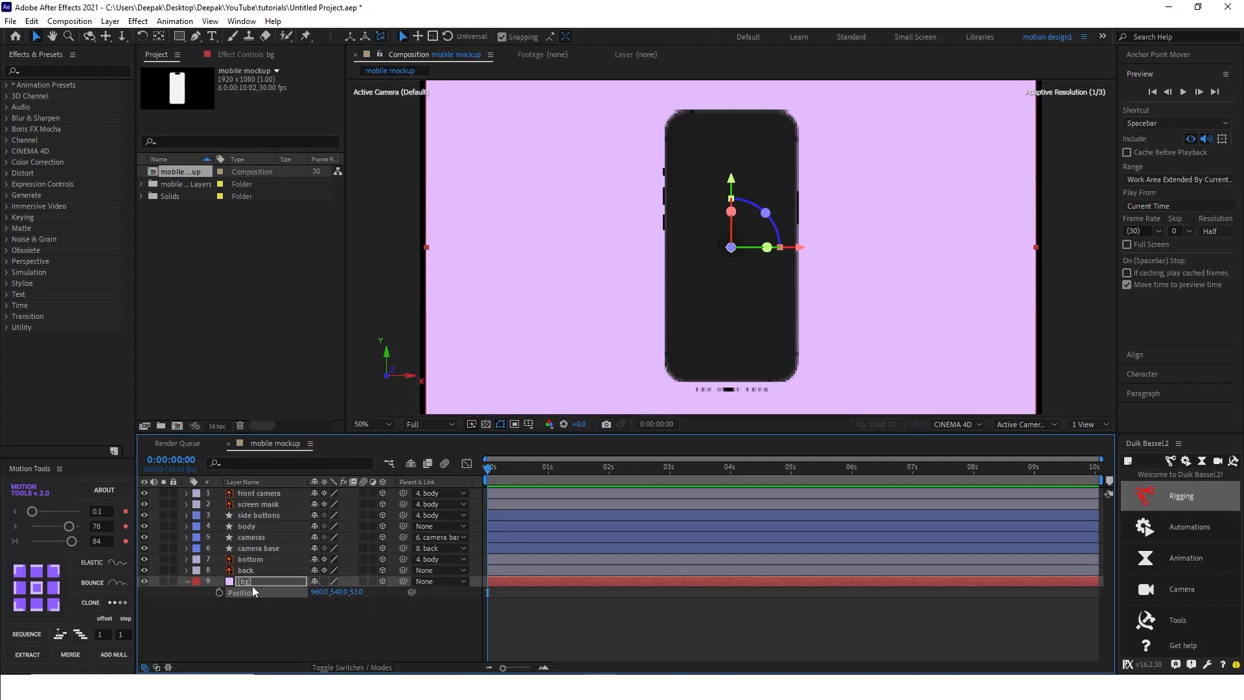
click(253, 585)
key(s)
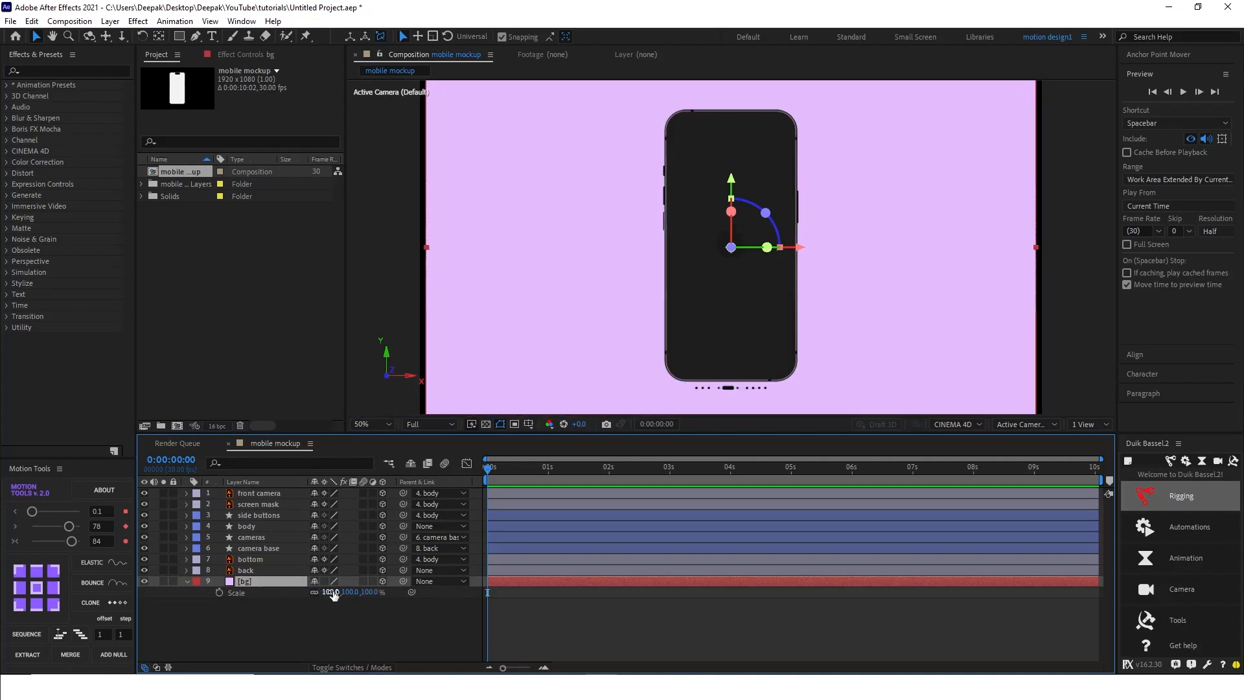
drag(333, 592, 339, 591)
click(344, 617)
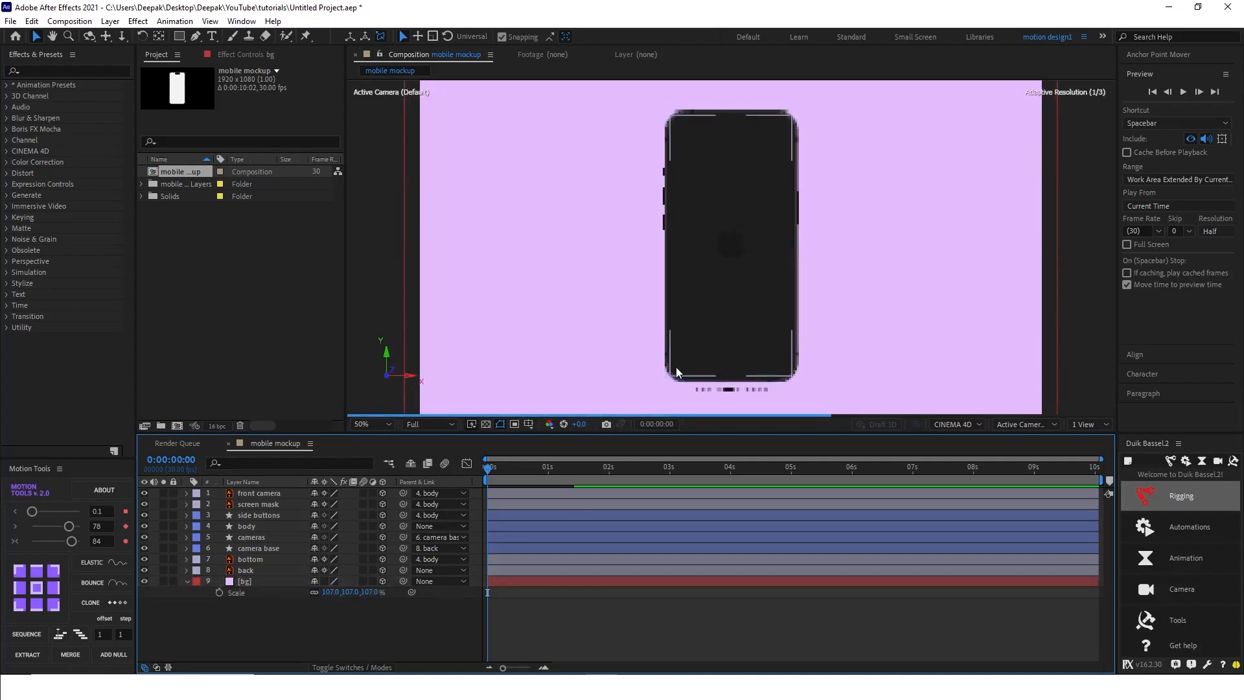
Step: Parent the back layer to body and set its Y rotation to 180°
click(259, 559)
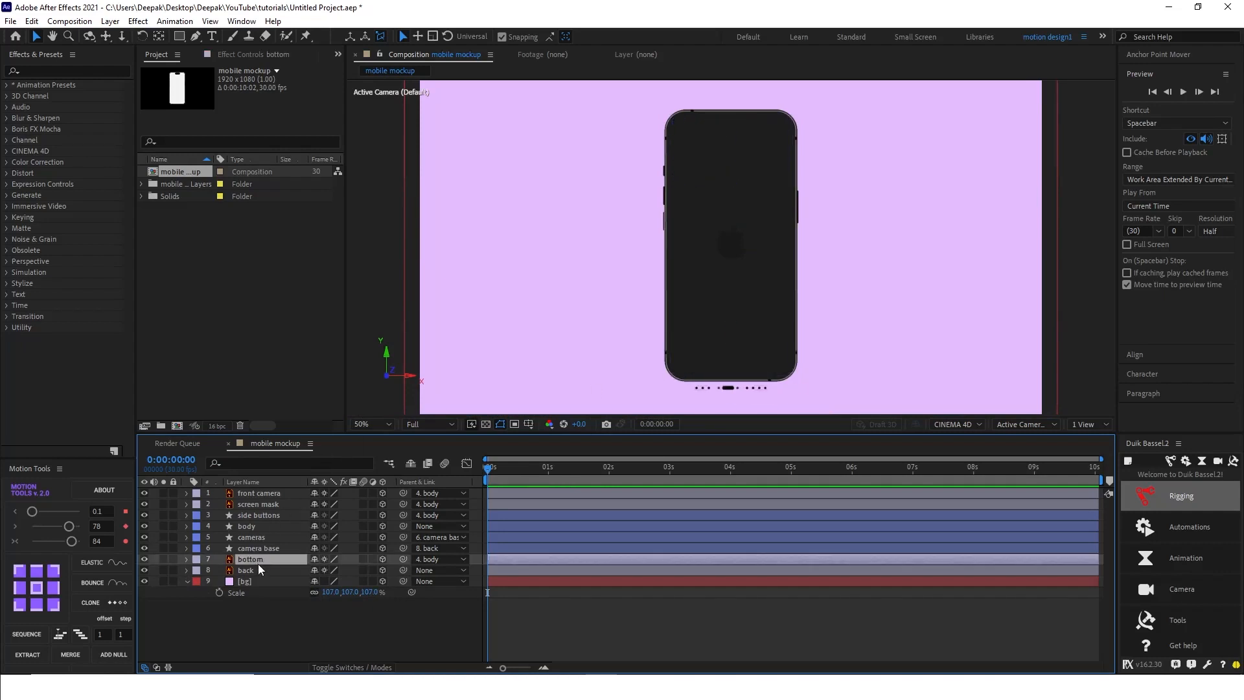
click(257, 569)
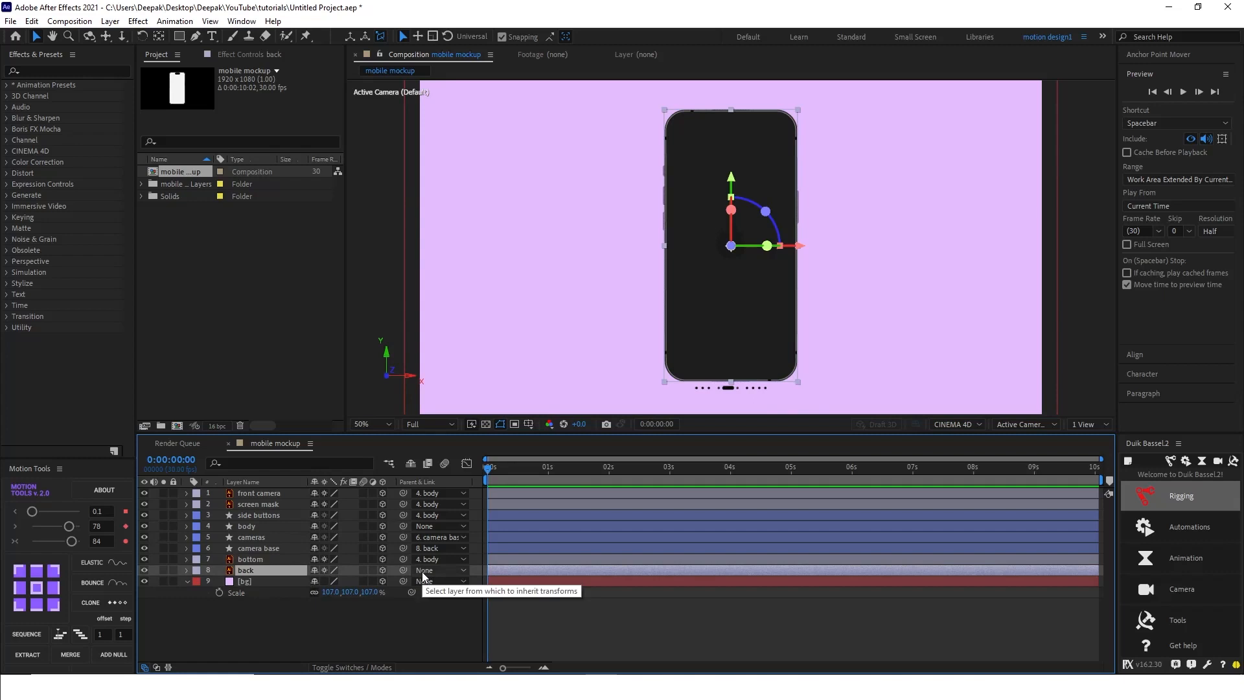
drag(404, 571, 255, 529)
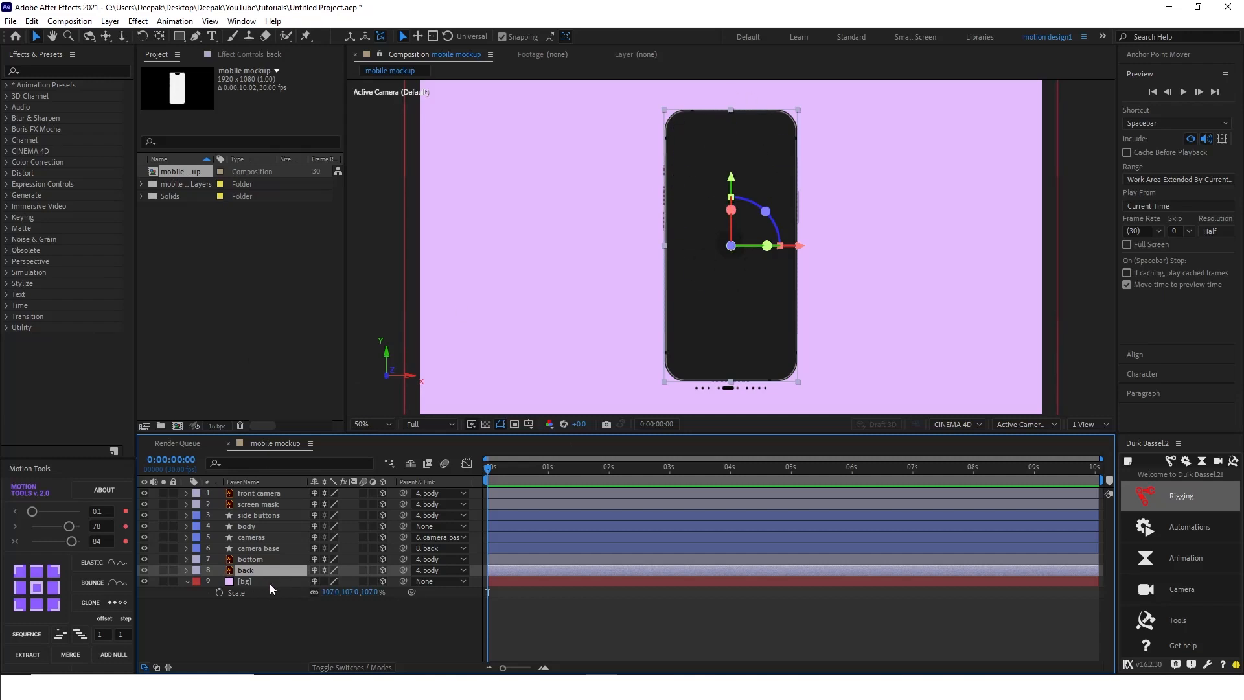
key(r)
click(329, 604)
text(180)
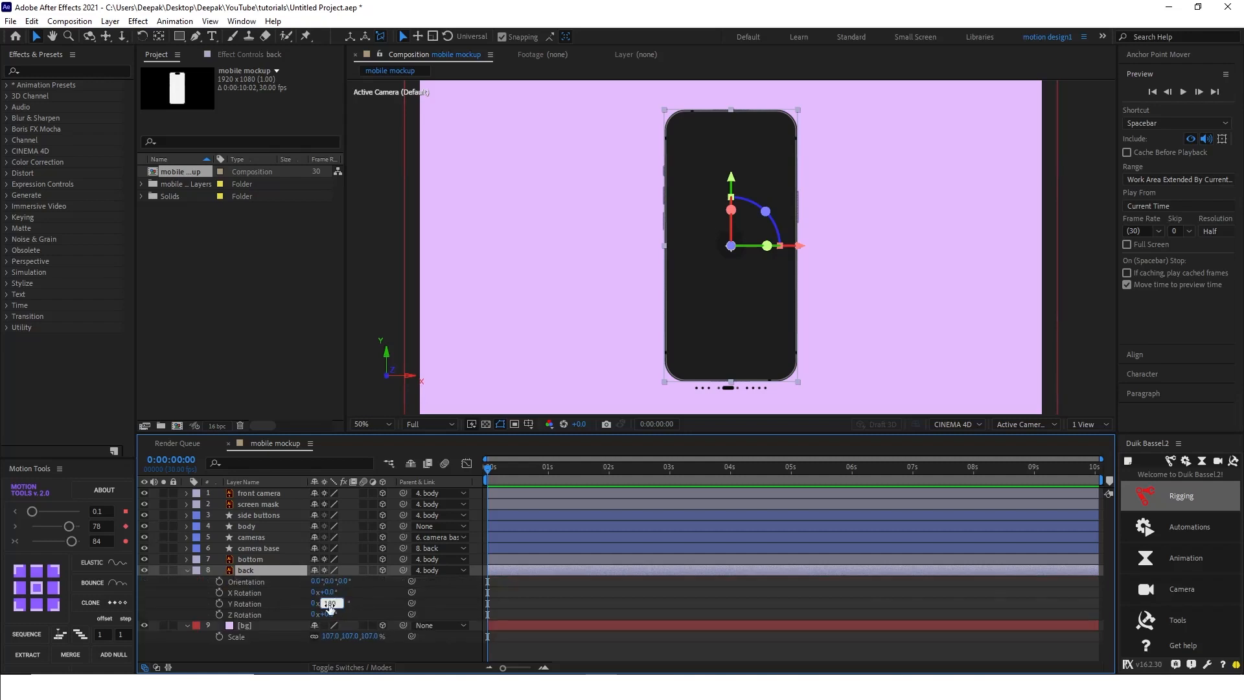
key(Return)
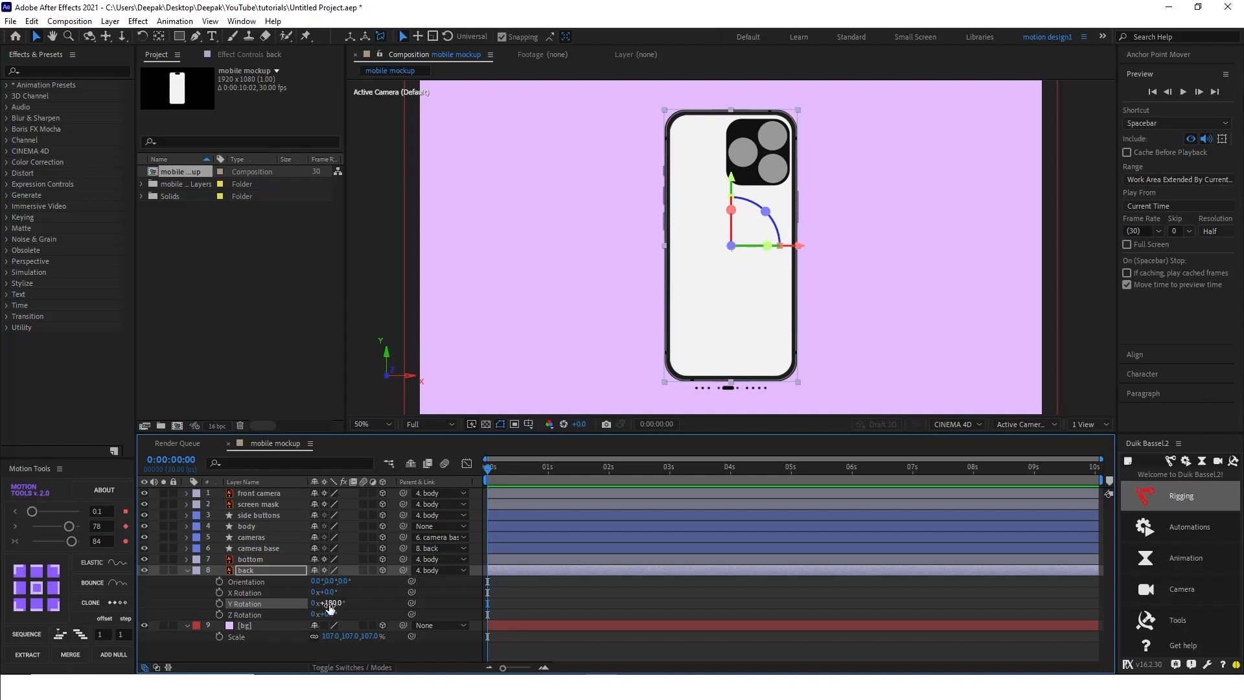
Step: Set the Z position of the back layer to 36
key(p)
click(354, 581)
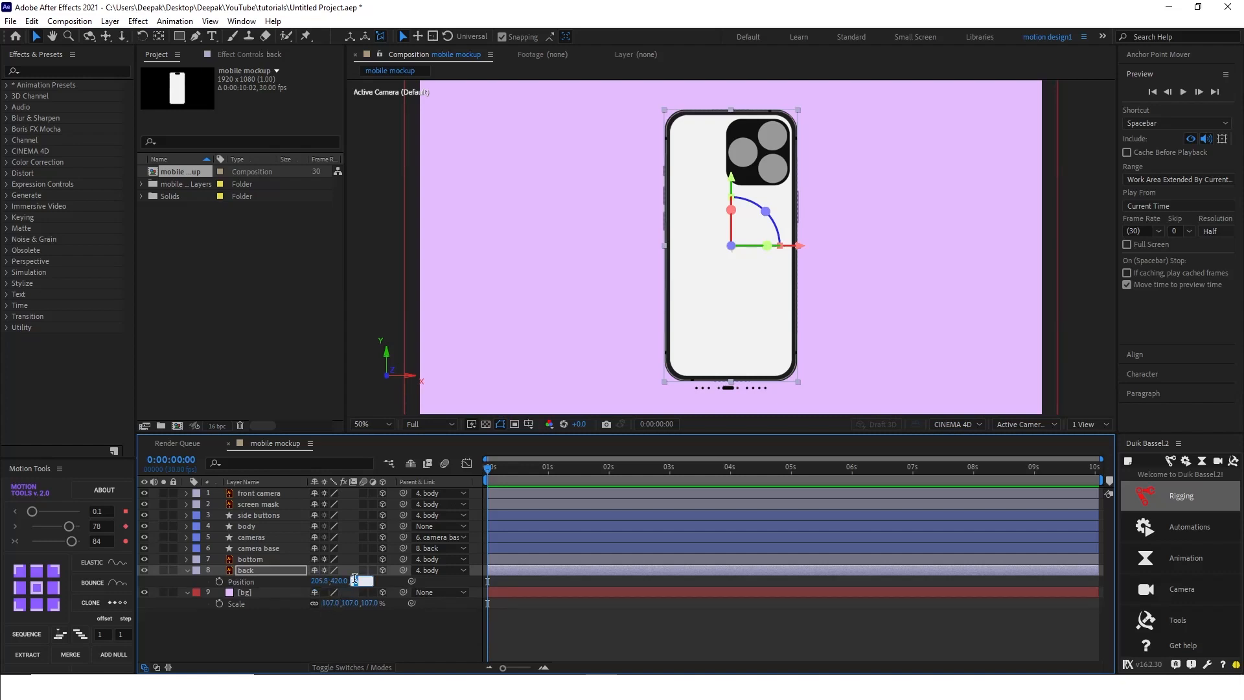
text(40)
key(Return)
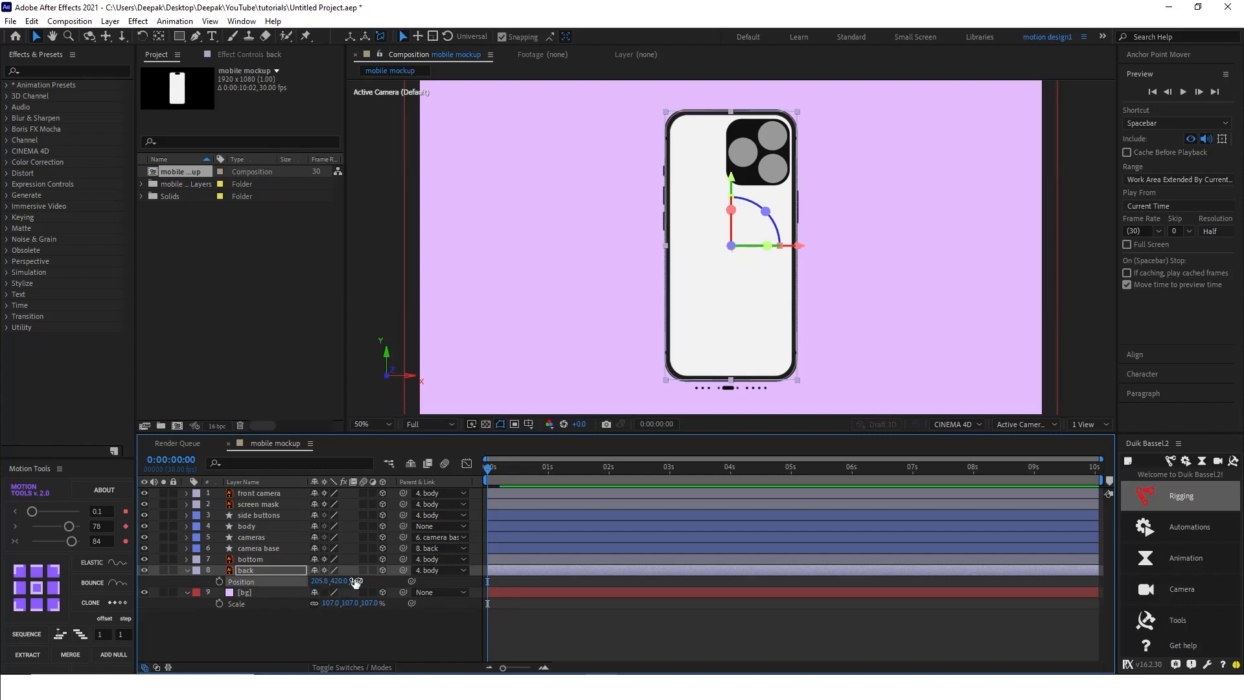
Step: Examine the depth between the phone's front and back at the upper corner in Custom View 1
click(1040, 424)
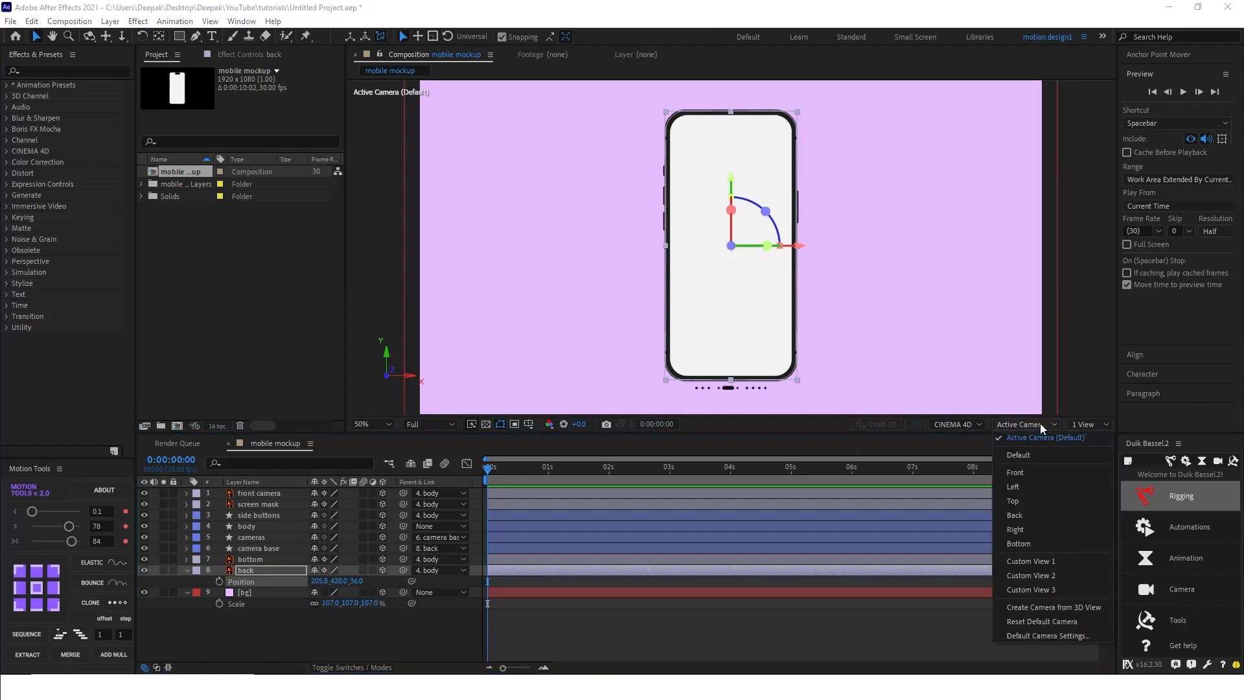
click(1029, 561)
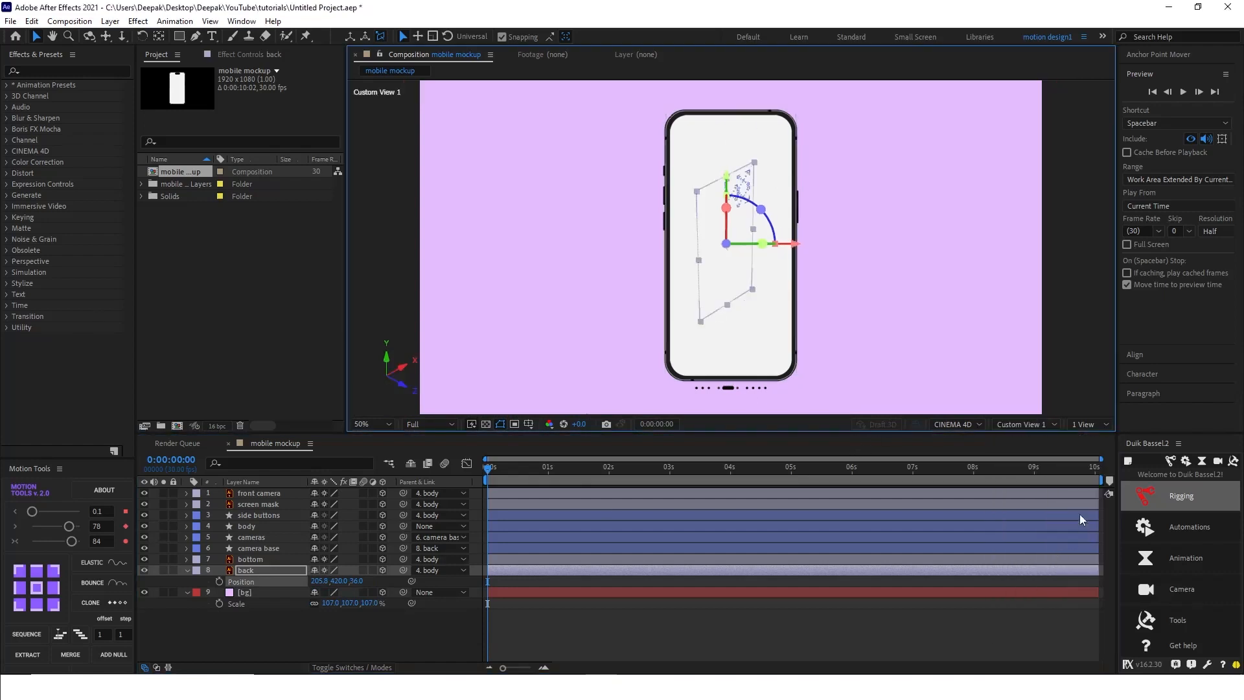
key(period)
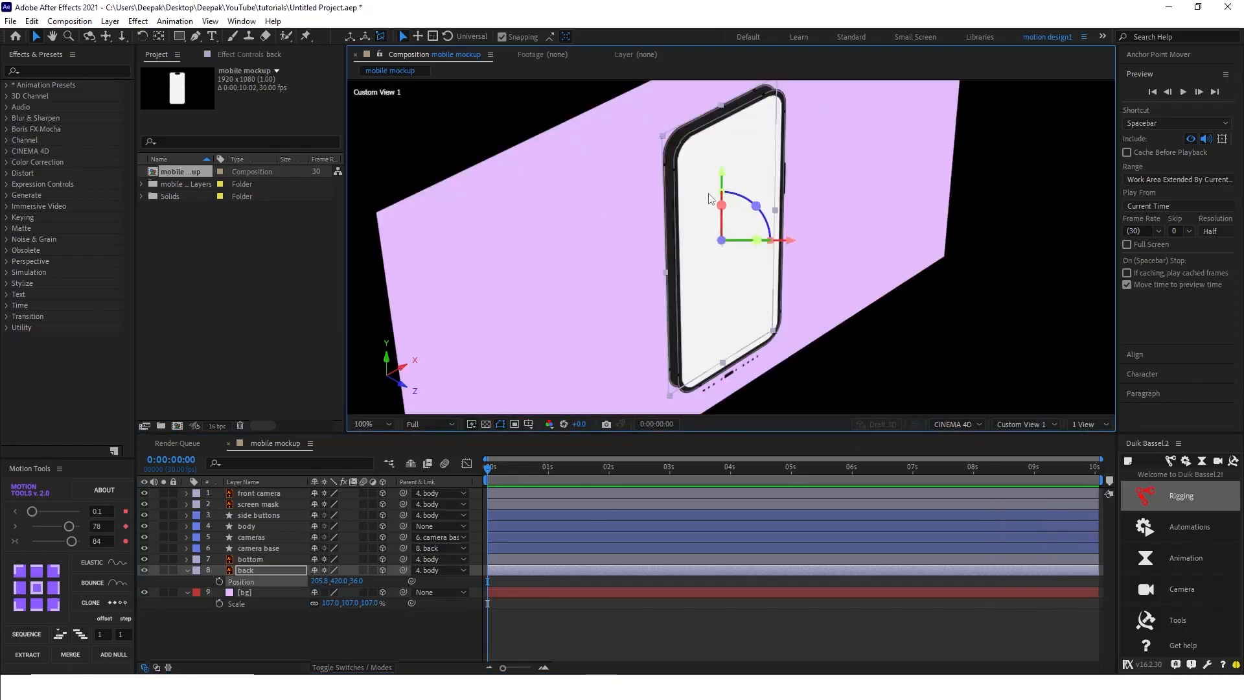
key(period)
key(period)
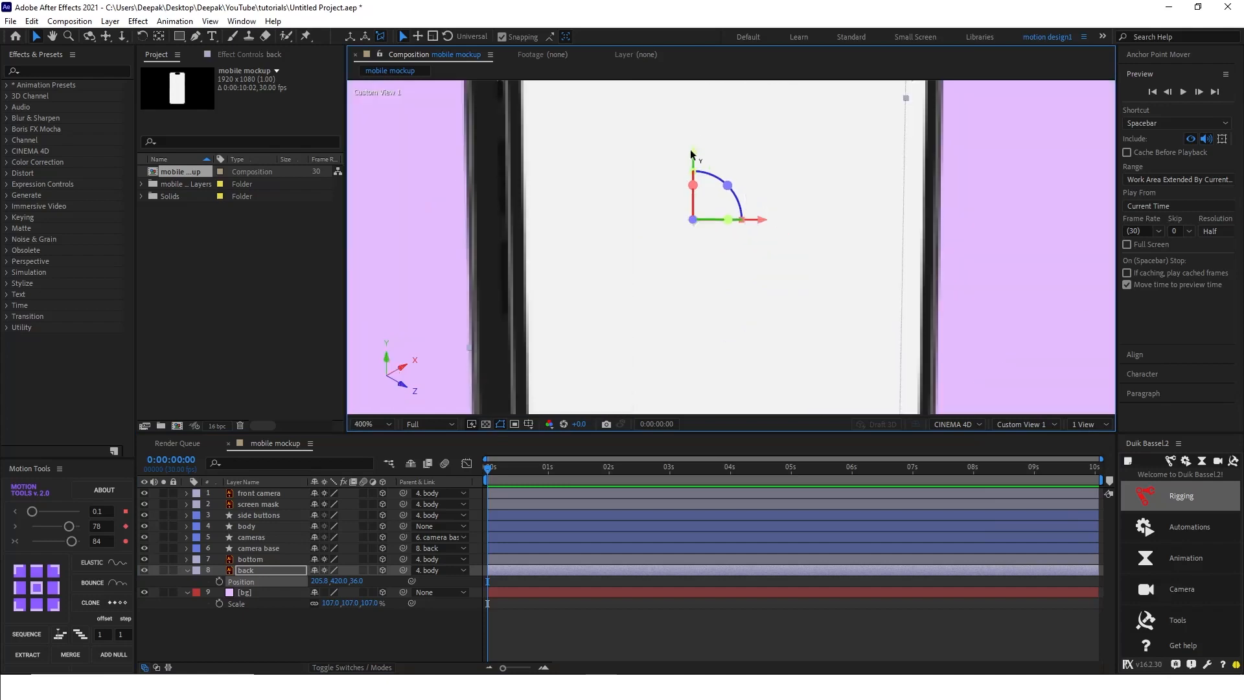
key(h)
drag(691, 156, 714, 309)
drag(561, 102, 663, 317)
key(v)
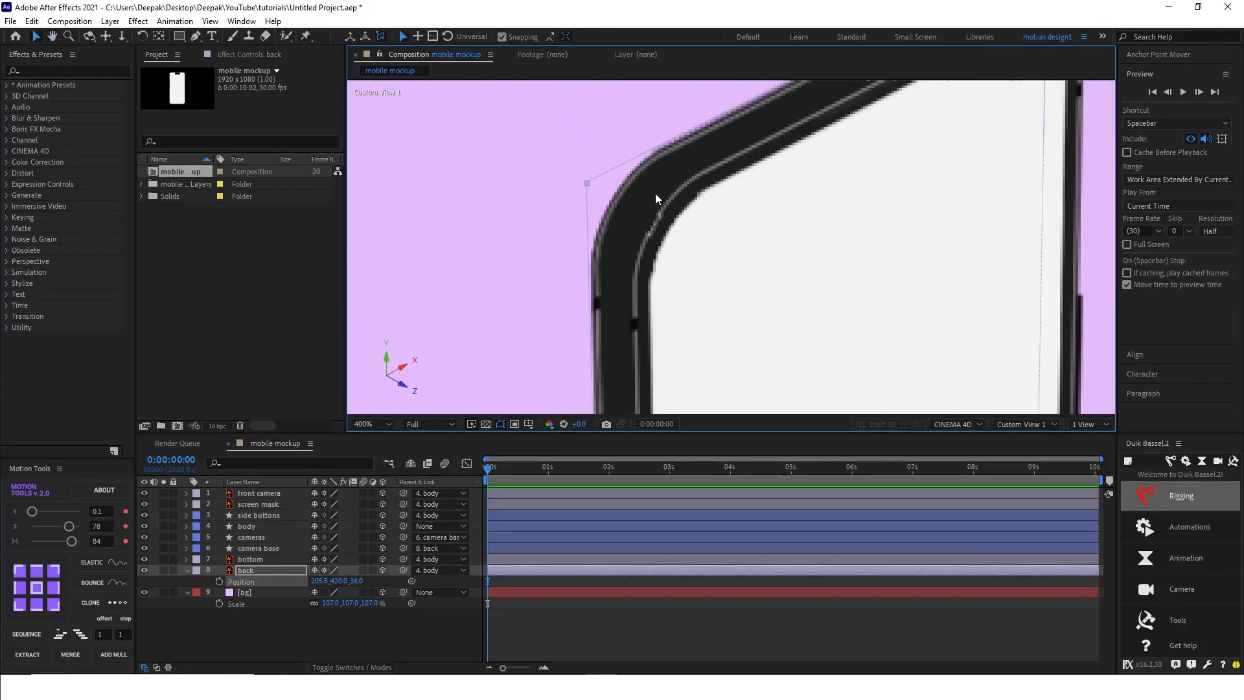
Step: Inspect the spacing between the front layers and the back layer from the Top view
click(1029, 422)
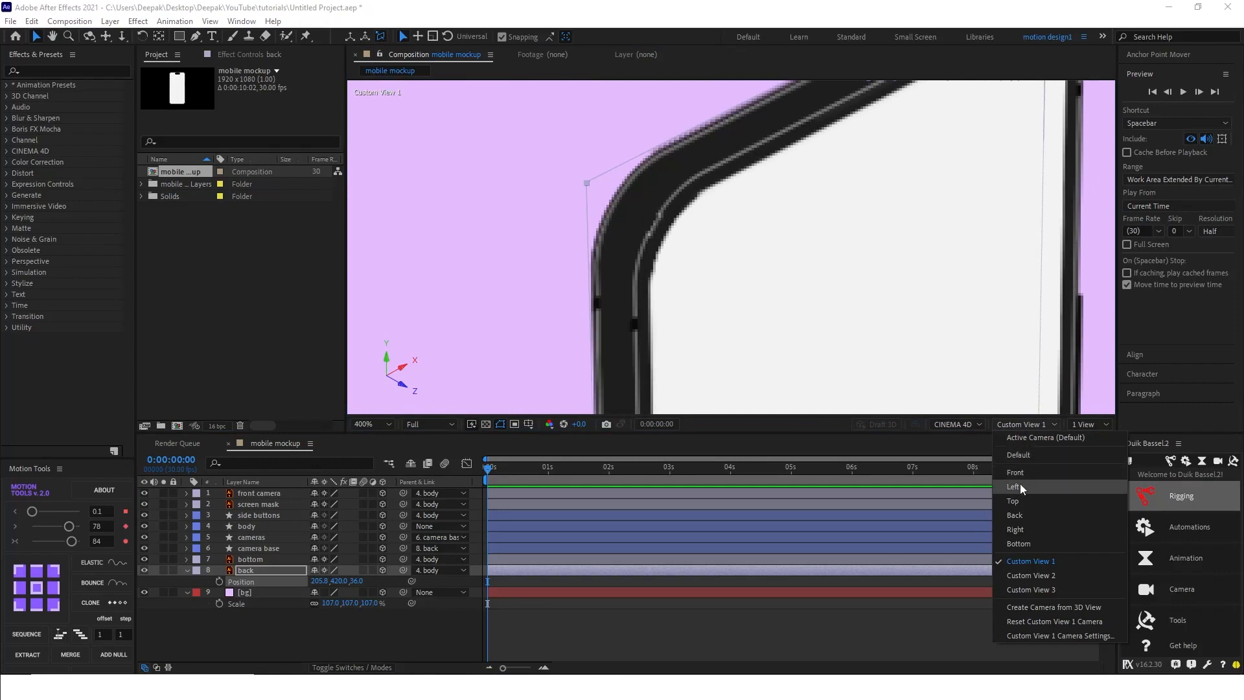
click(1013, 500)
scroll(705, 256, down, 2)
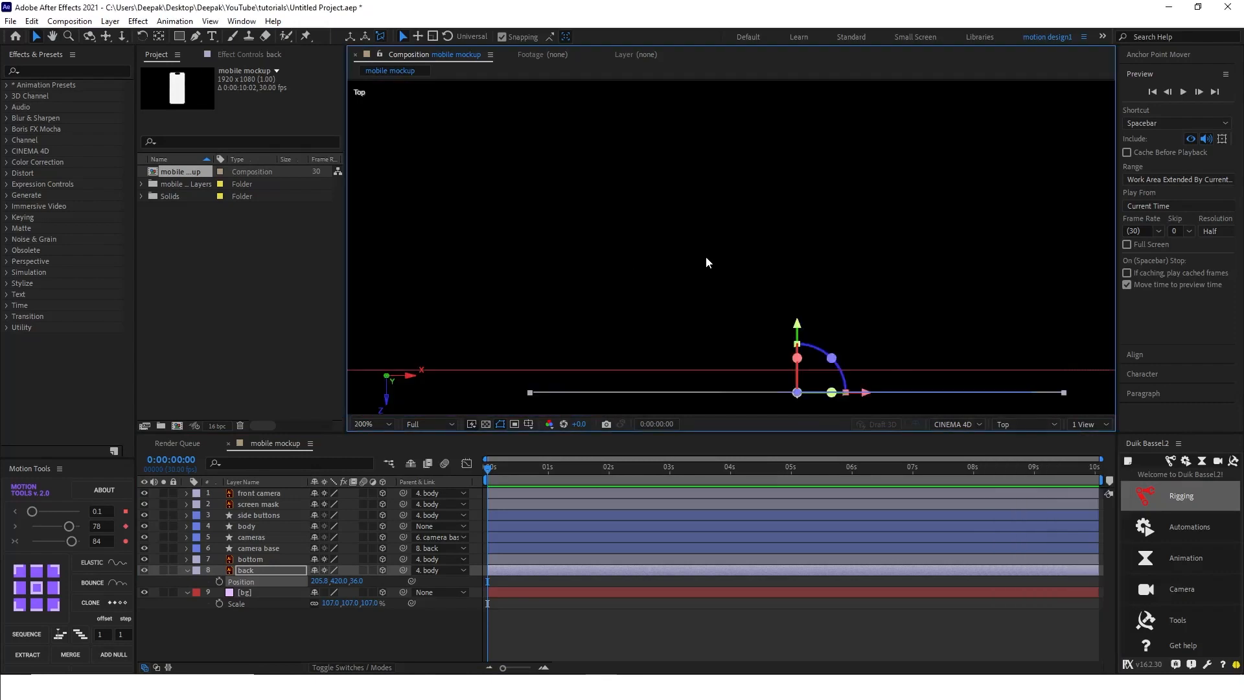
scroll(836, 324, up, 1)
key(space)
key(space)
drag(783, 169, 658, 72)
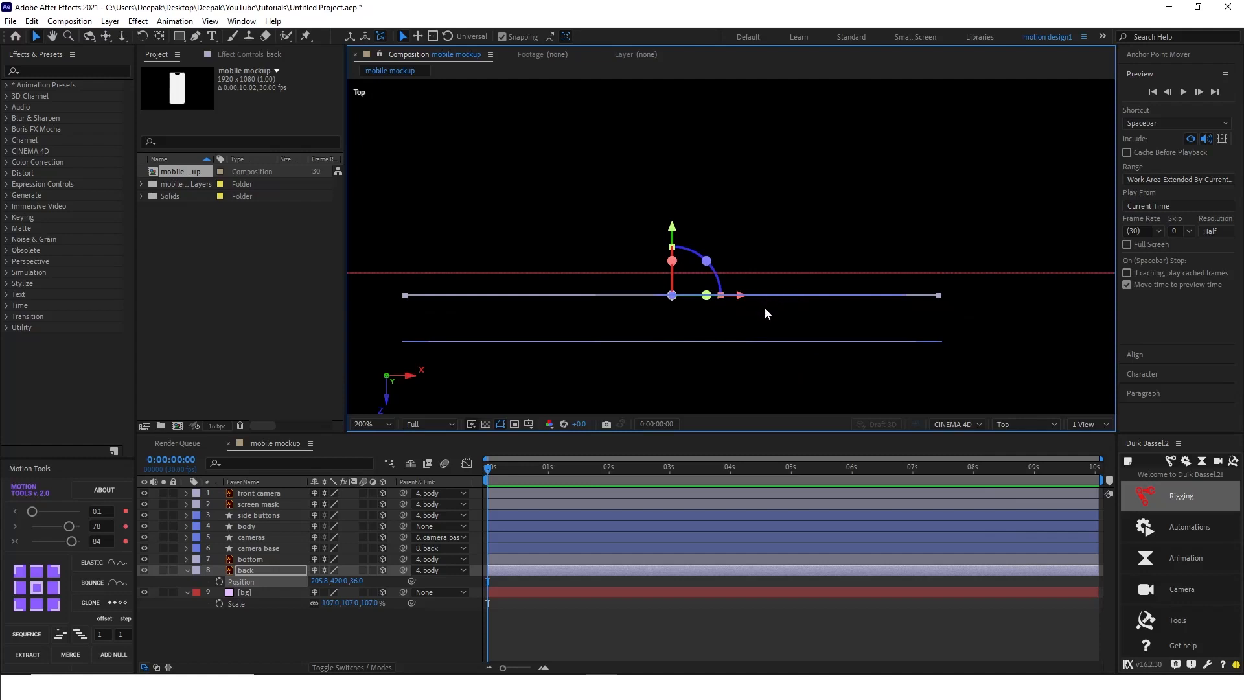
click(716, 343)
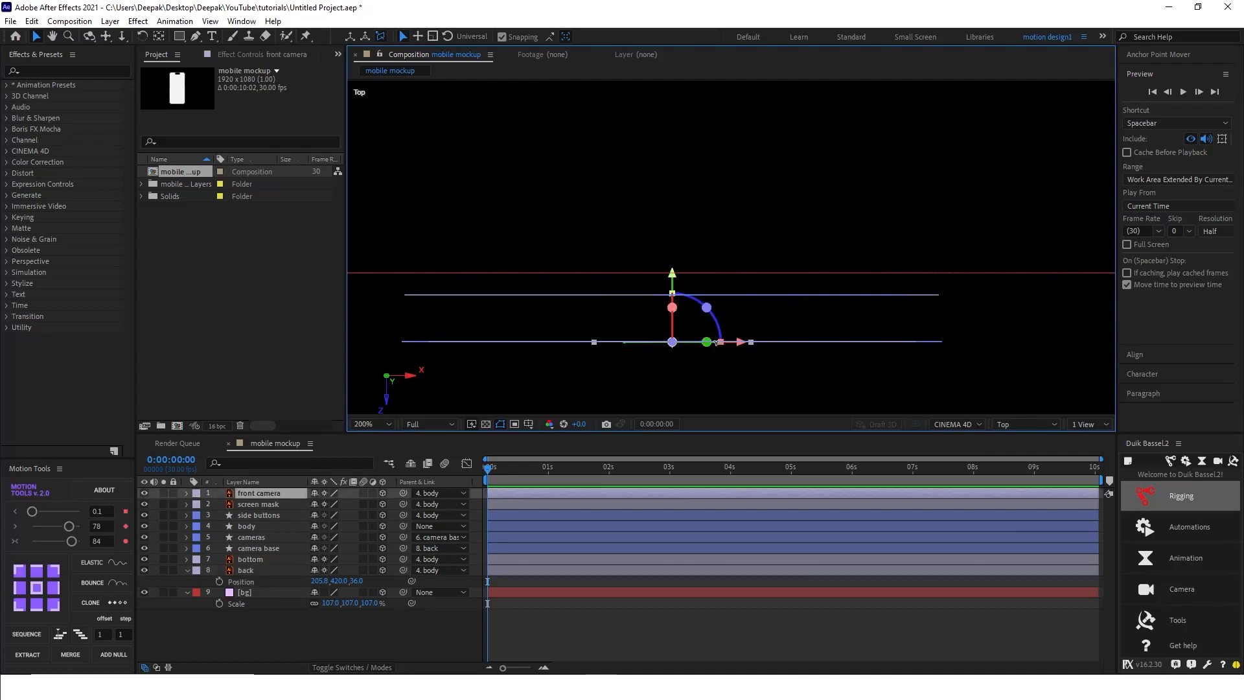
Step: Select the body layer and return the composition to the Default view at 50% magnification
click(251, 528)
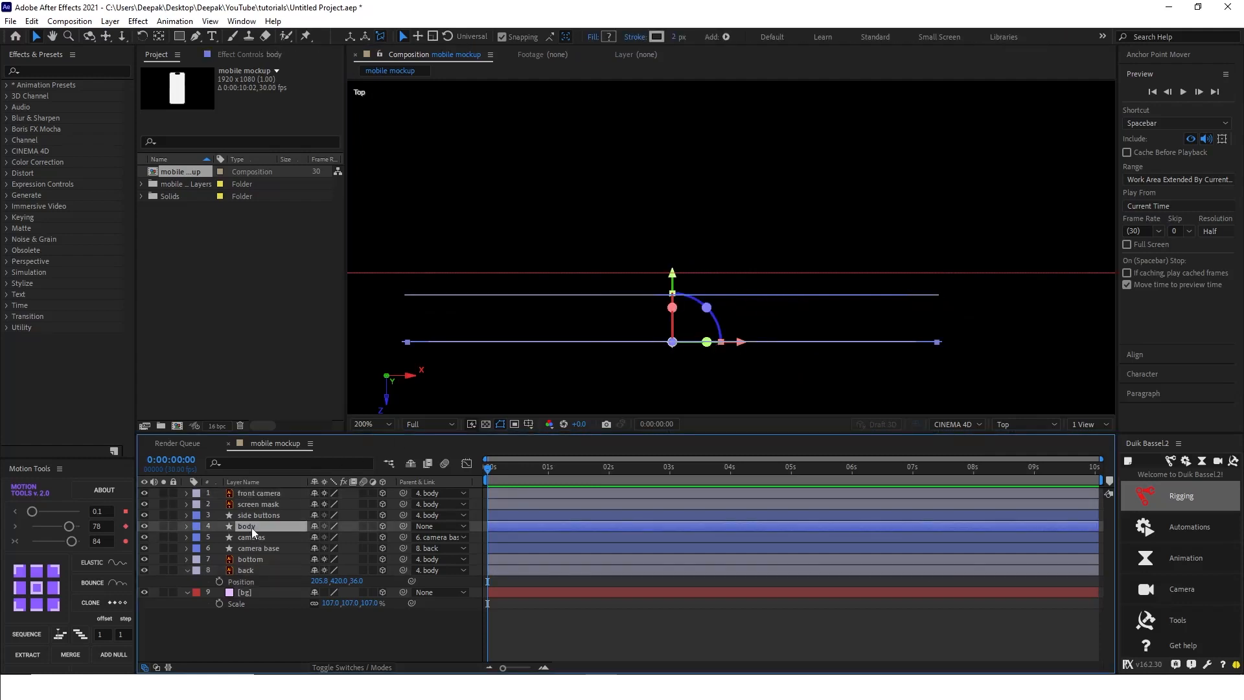
click(1006, 428)
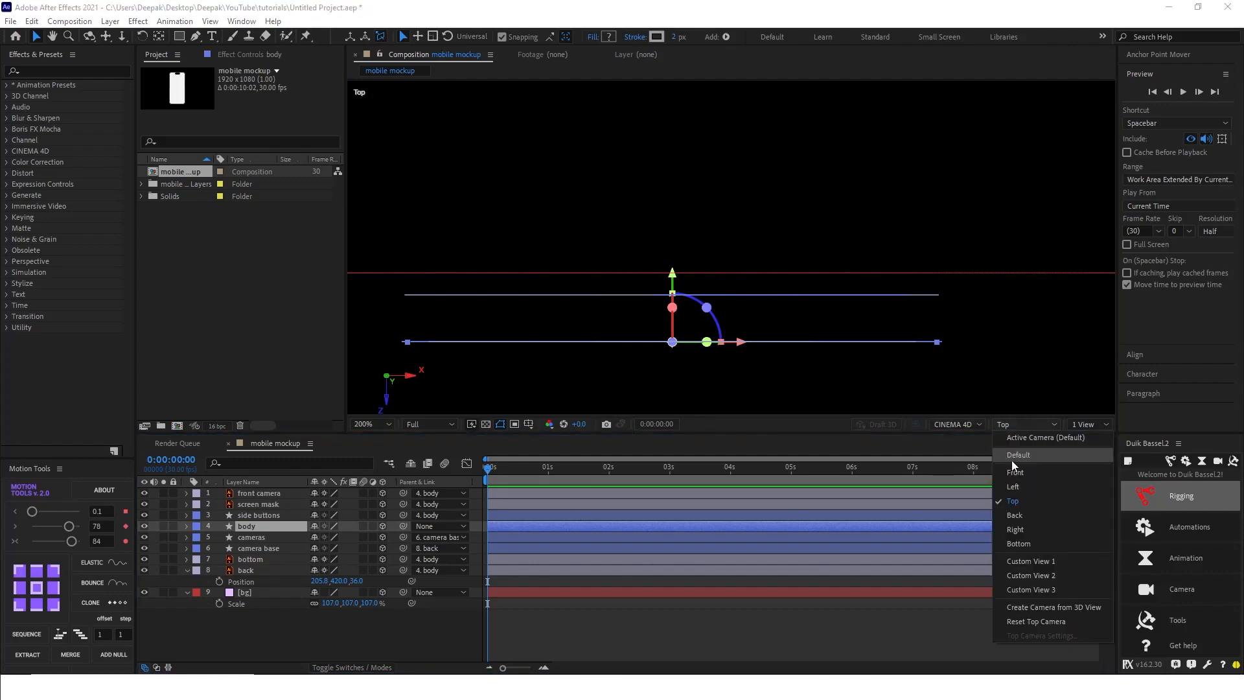
click(1015, 458)
key(comma)
key(comma)
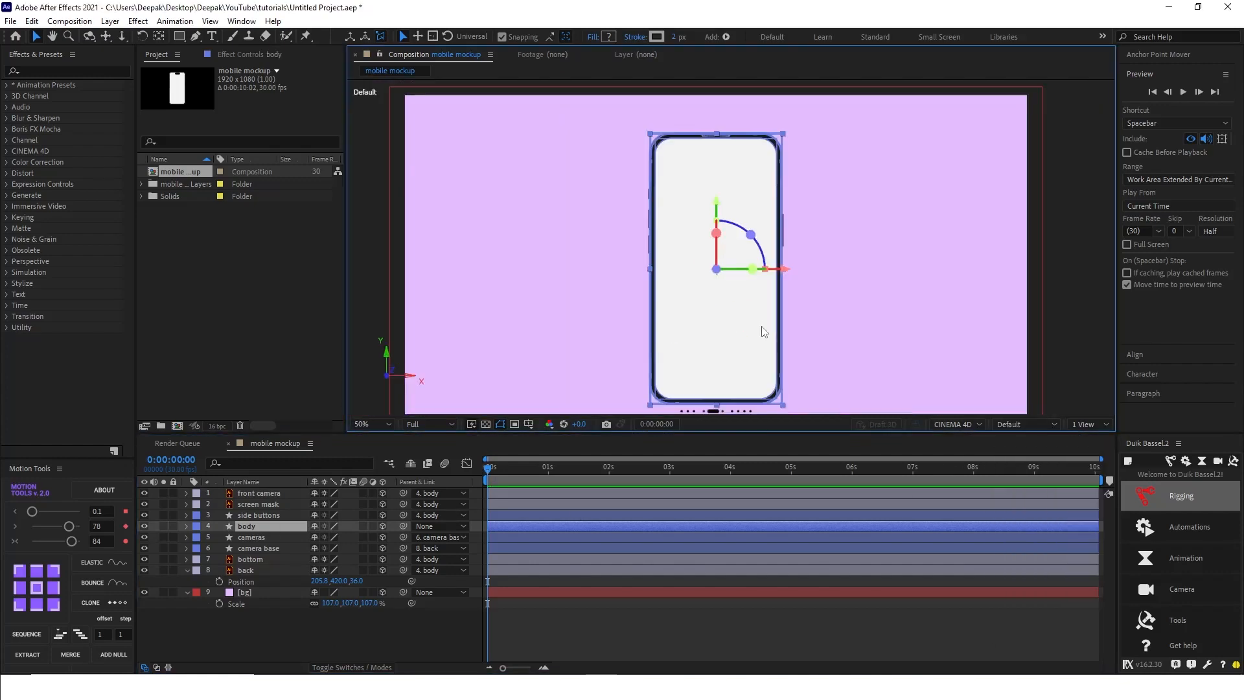
Step: Rotate the body layer to 23° around Y and set the bg layer's Z position to 397
key(r)
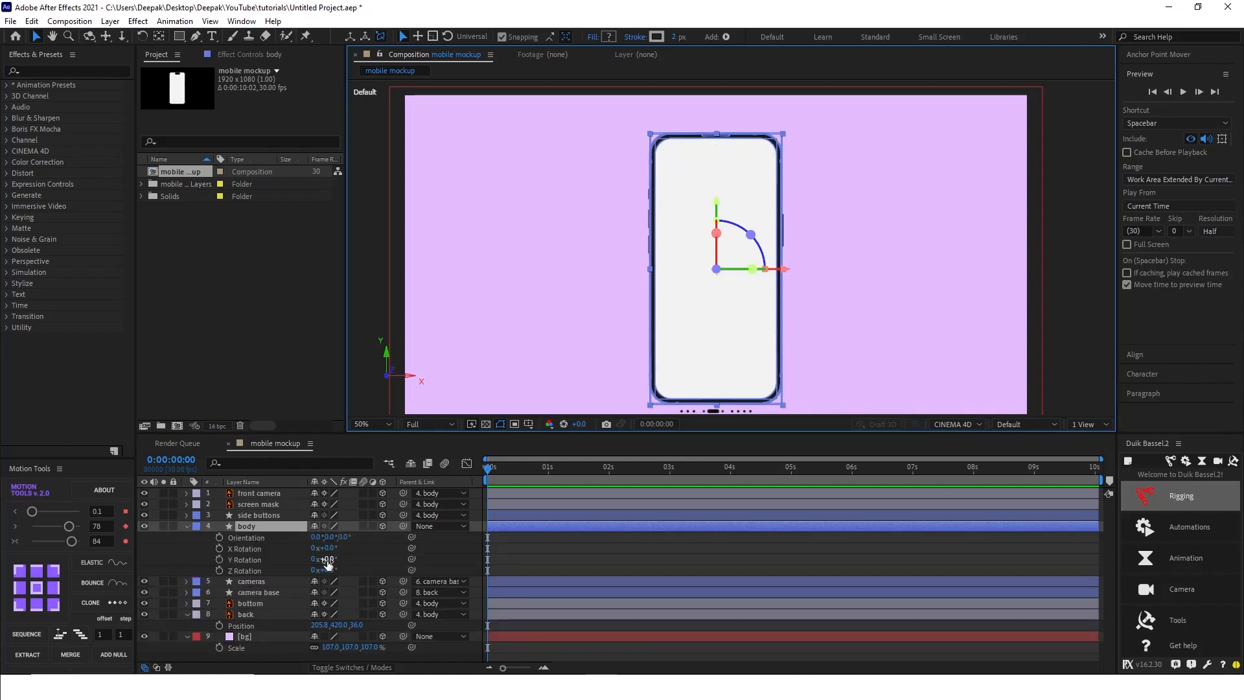
mouse_move(327, 563)
mouse_down()
mouse_move(370, 561)
mouse_move(342, 561)
mouse_up()
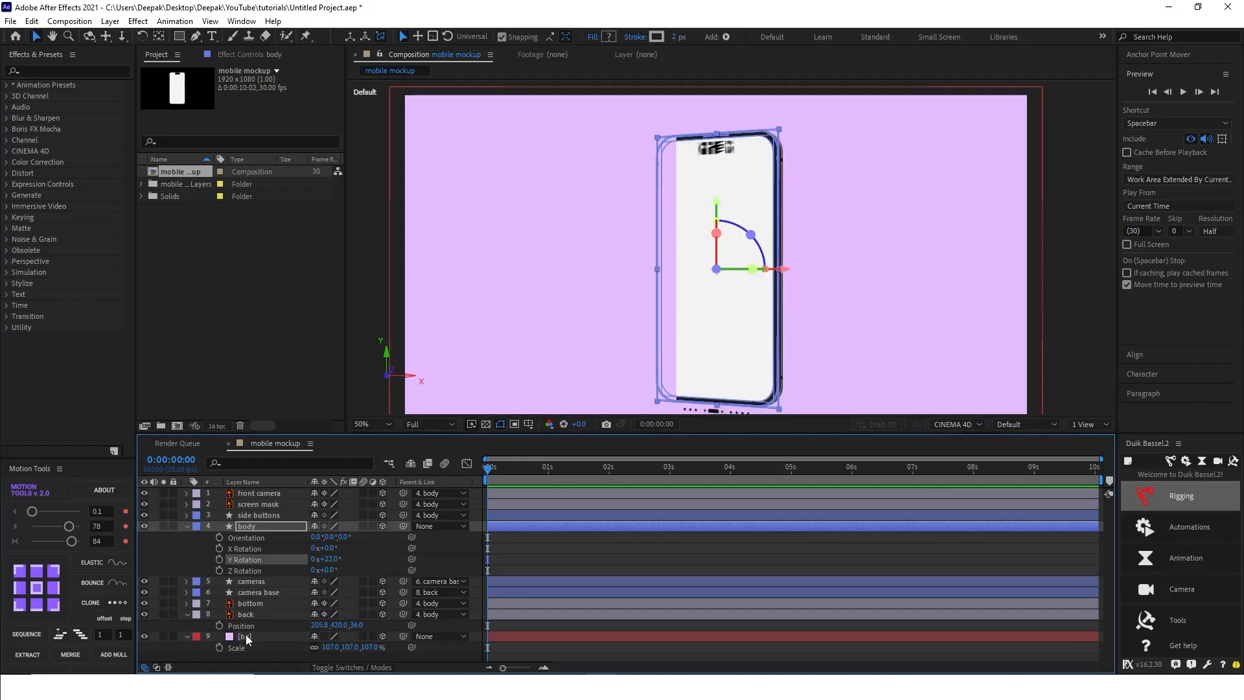
click(288, 640)
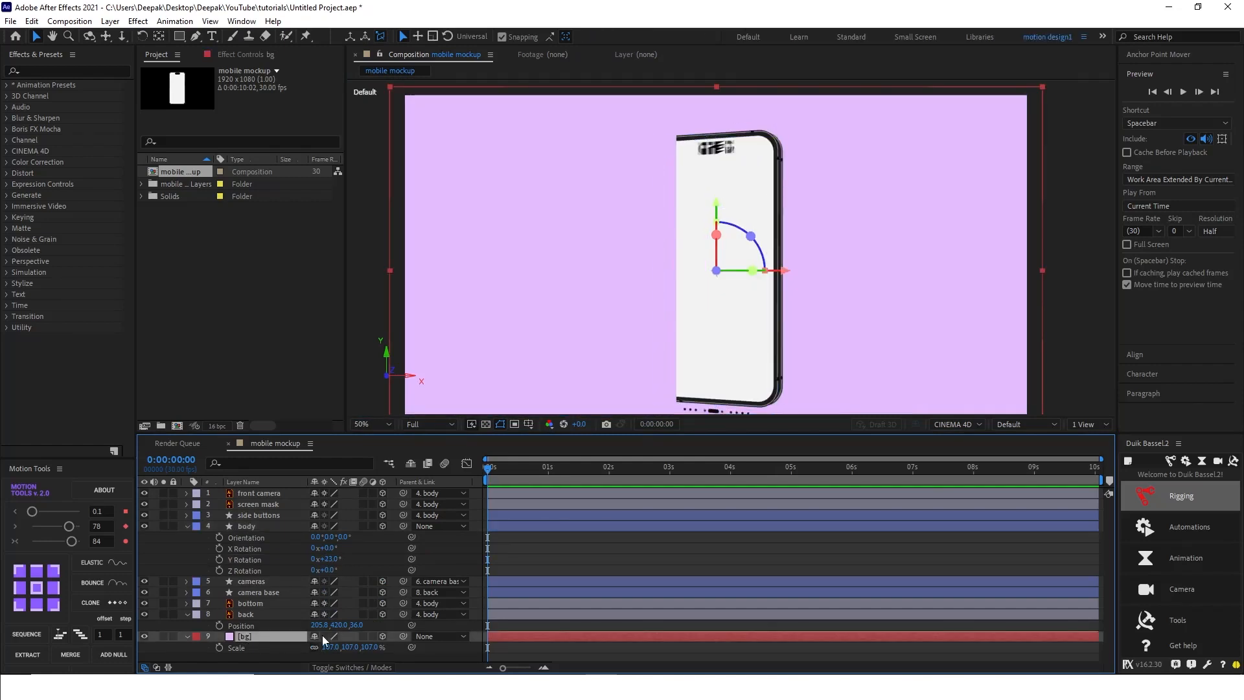
key(p)
drag(357, 651, 542, 611)
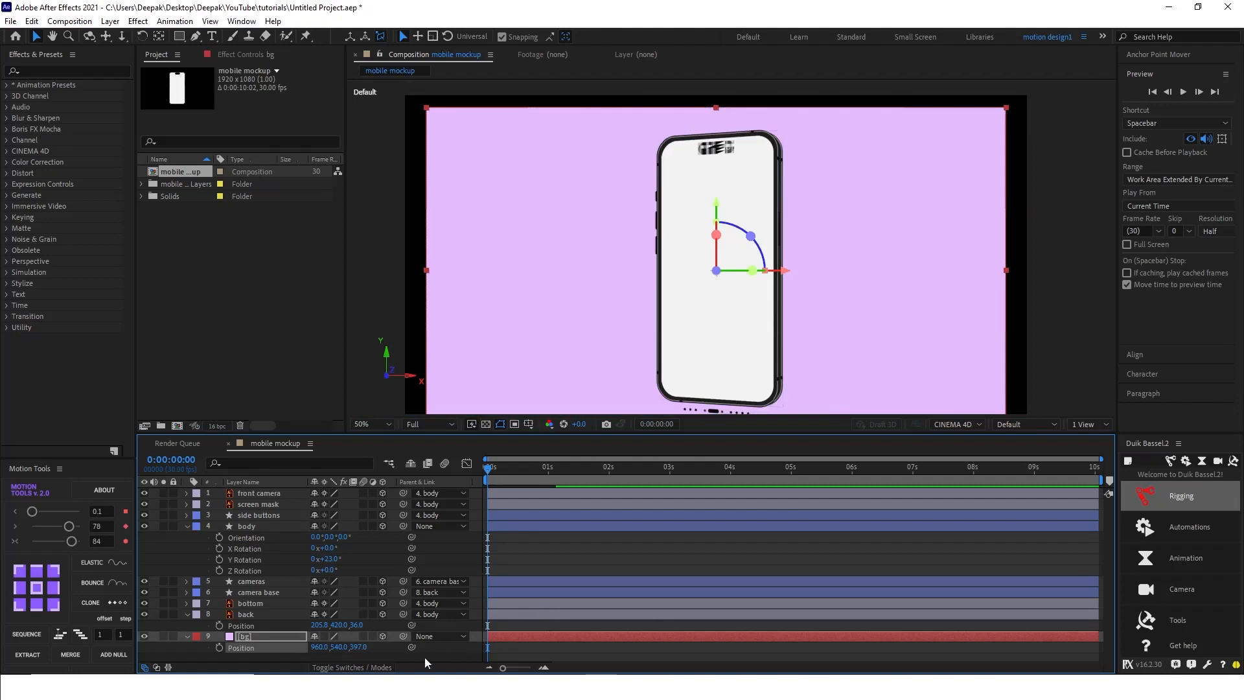
Step: Scale the bg layer to 122% so it fills the frame again
key(s)
drag(331, 647, 394, 648)
click(433, 638)
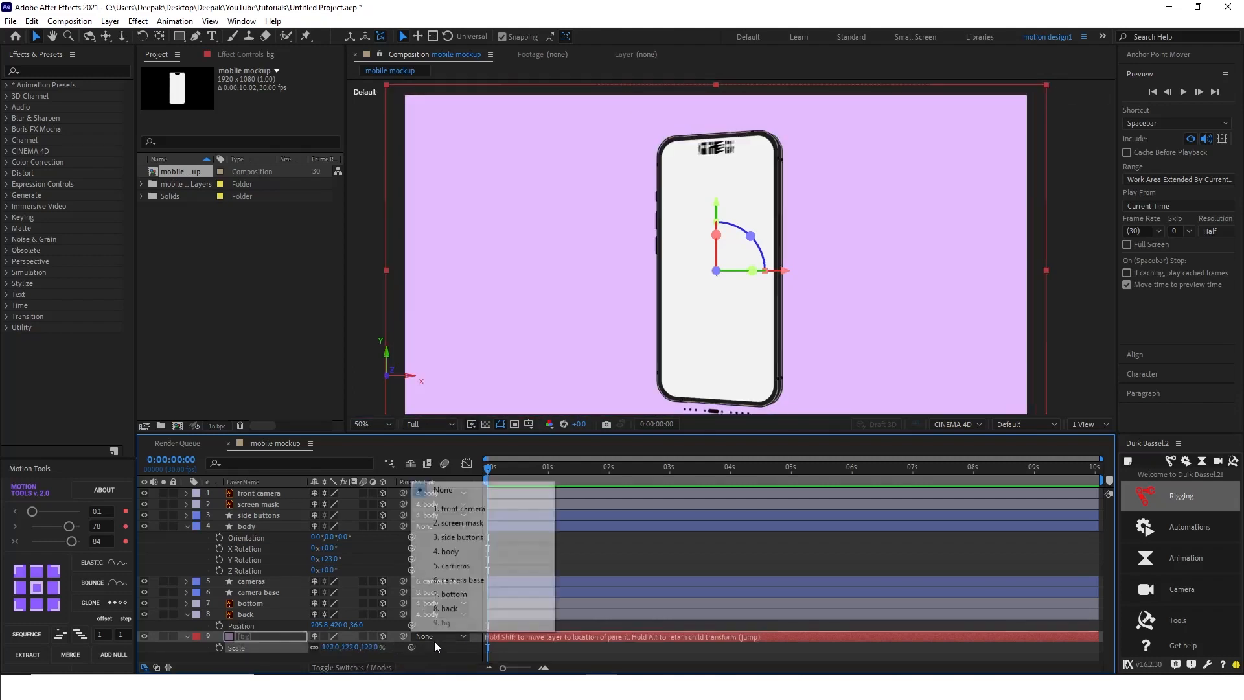
click(260, 515)
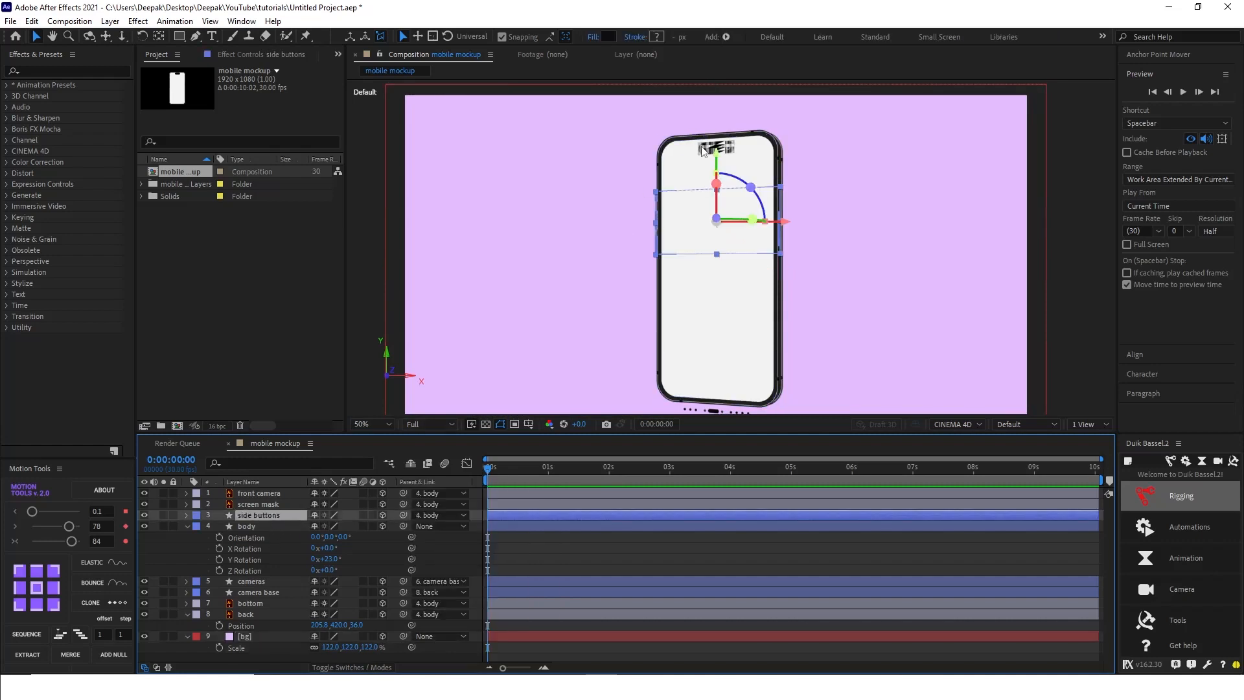
Step: Reveal the positions of the front camera and screen mask layers and set the front camera's Z position to -1
click(259, 493)
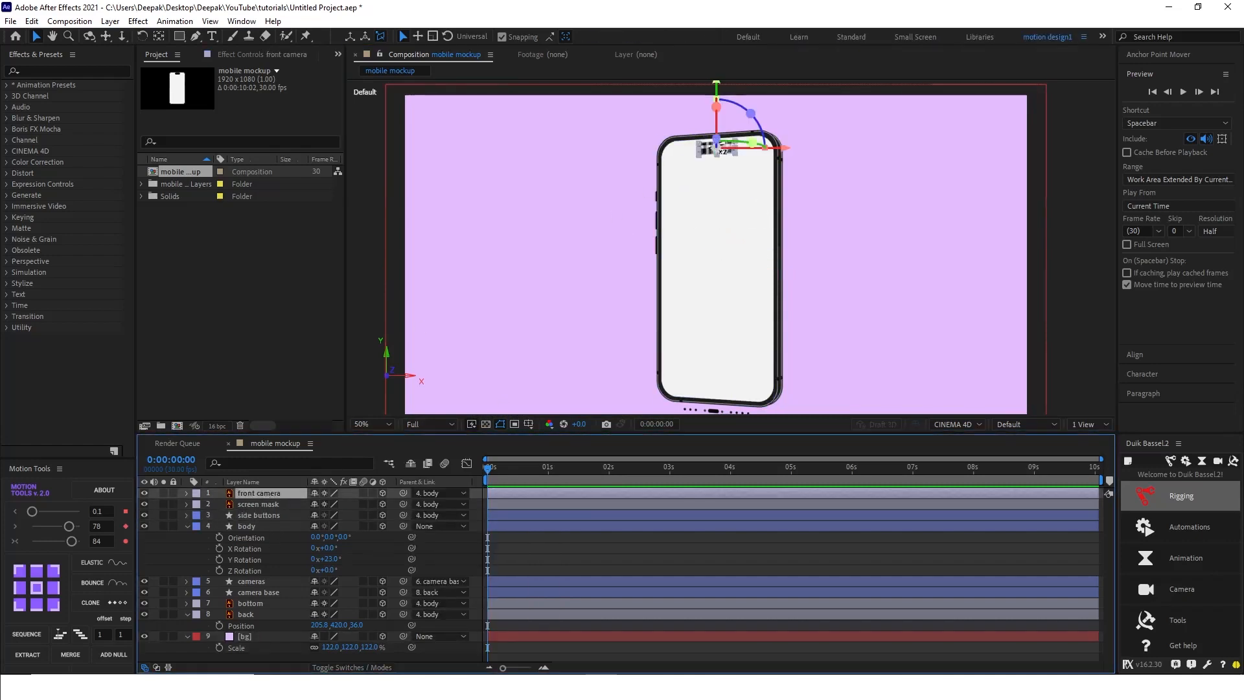
click(278, 518)
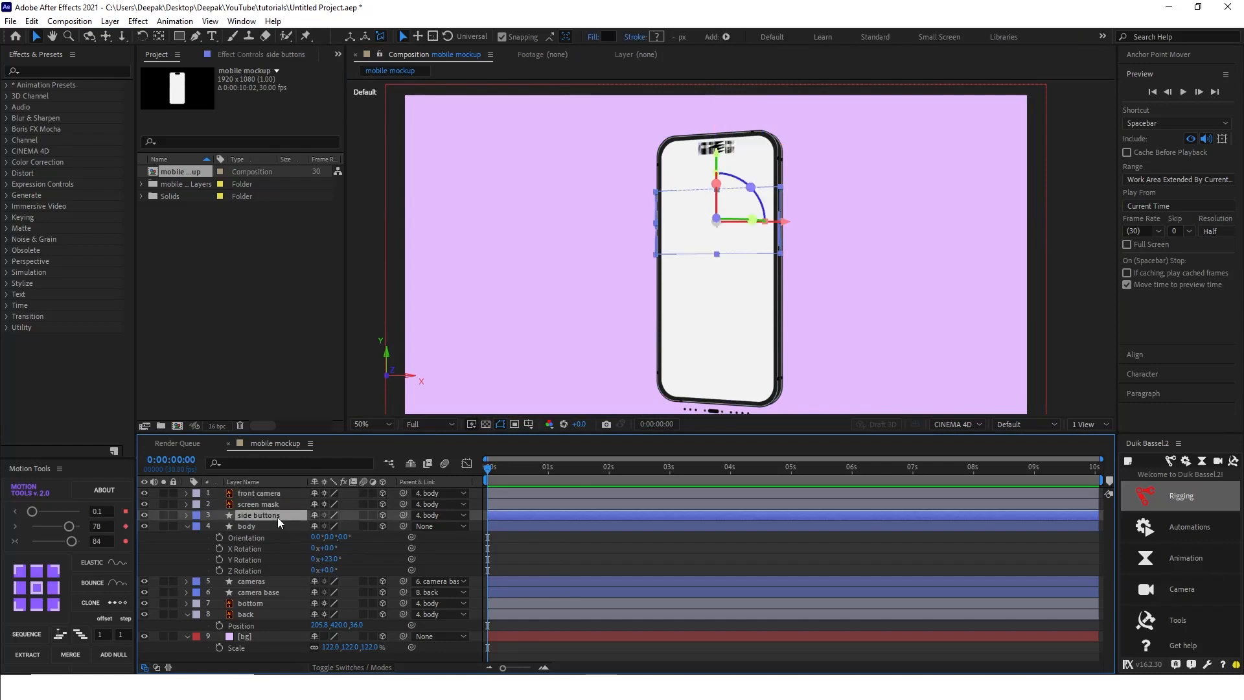
click(275, 504)
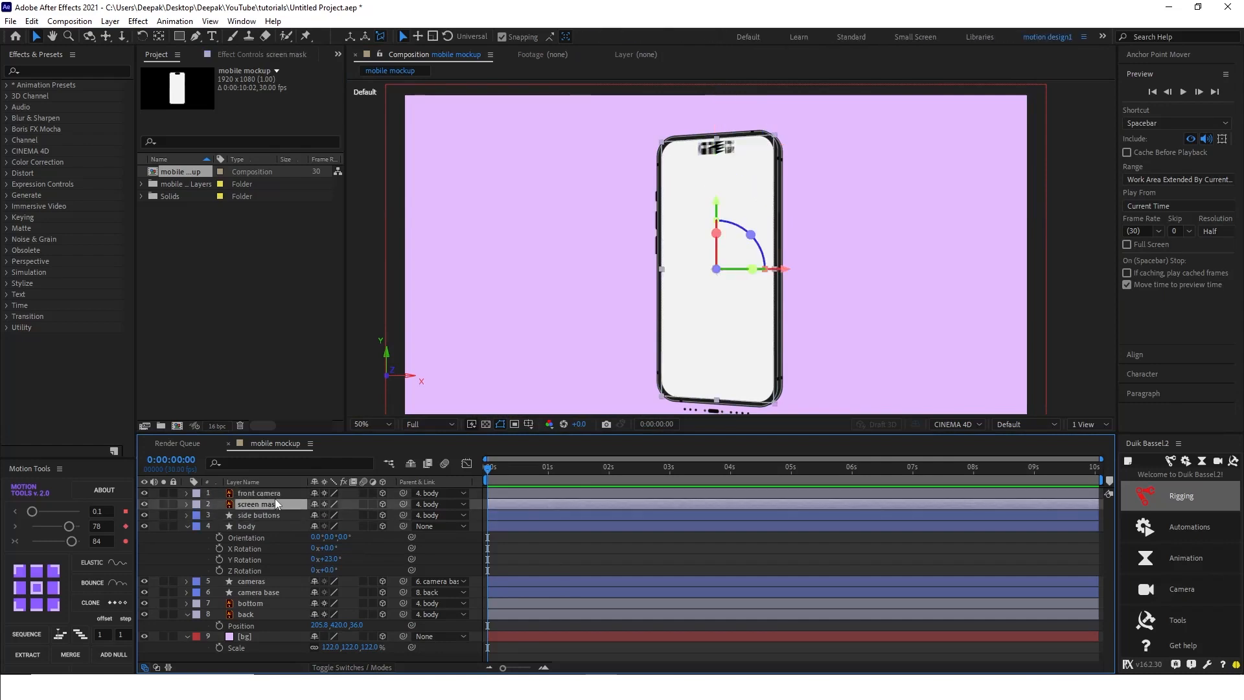
ctrl+click(275, 494)
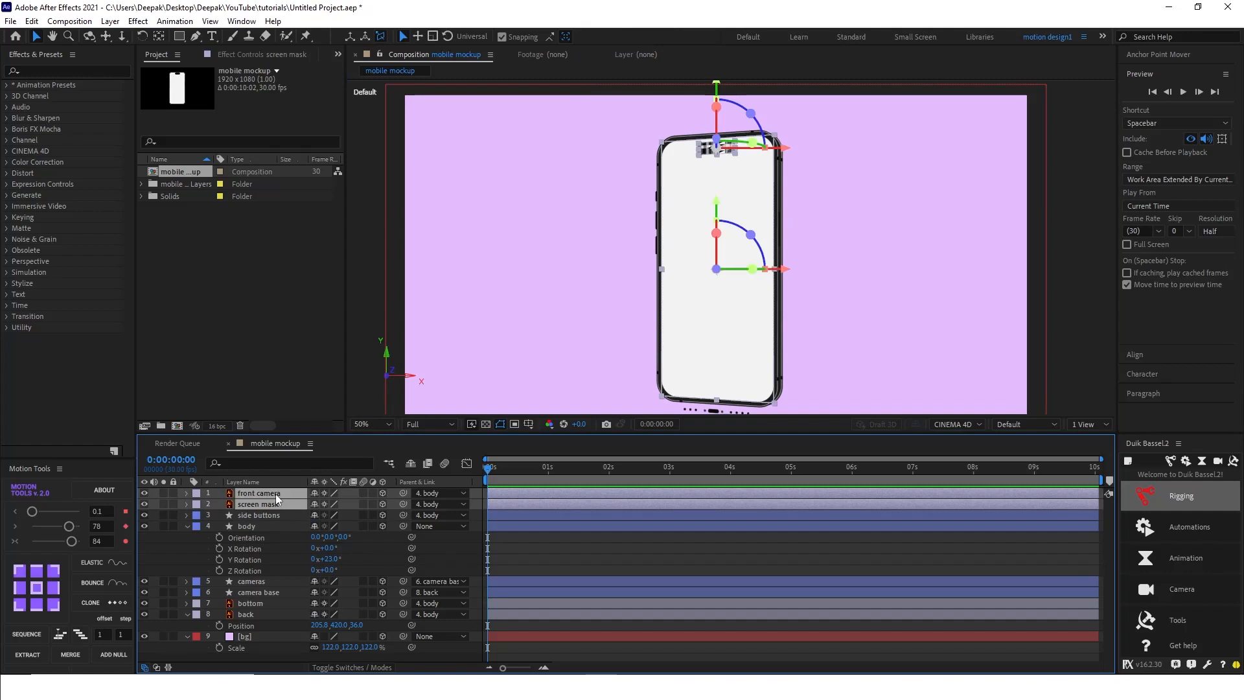
key(p)
click(366, 506)
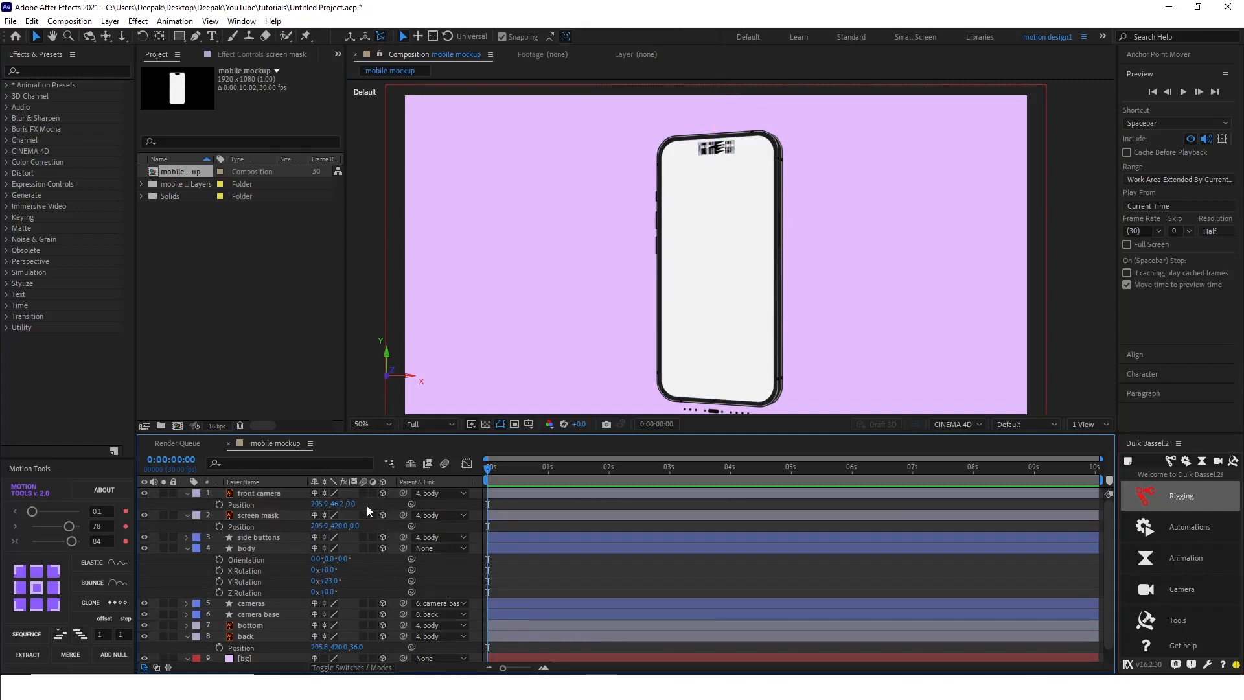
click(353, 505)
text(-1)
key(Return)
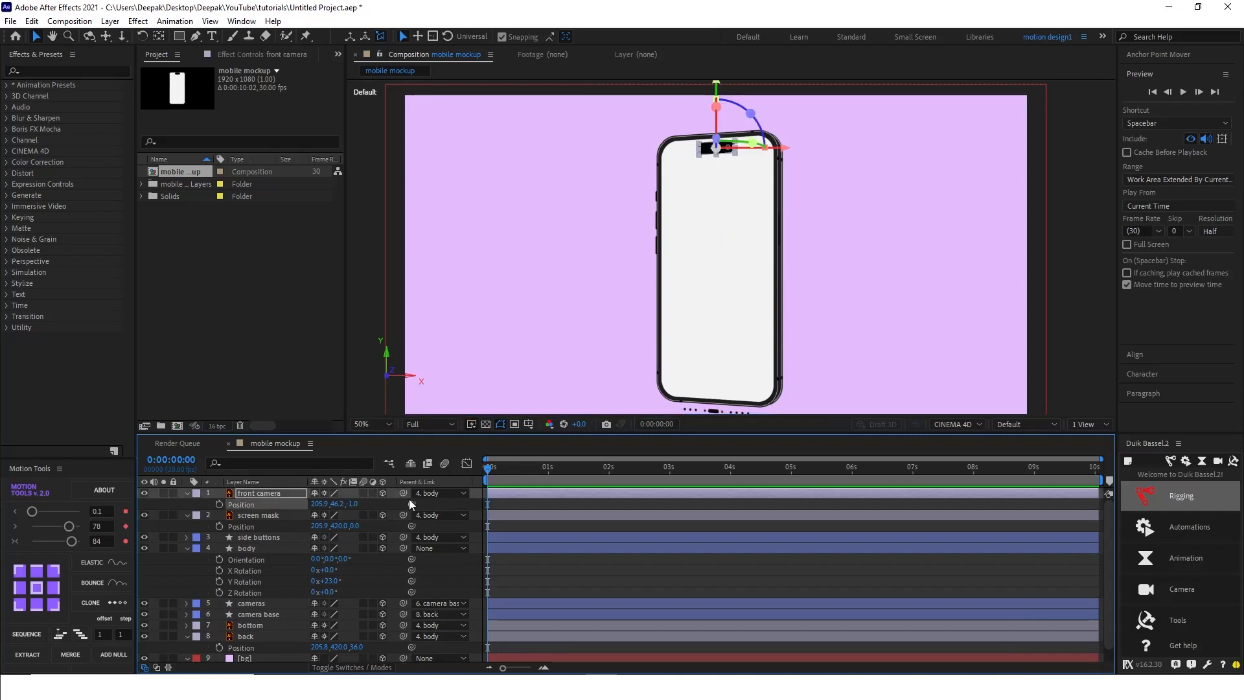
Step: Set the Z position of the screen mask layer to -1 and of the front camera layer to -2
click(357, 525)
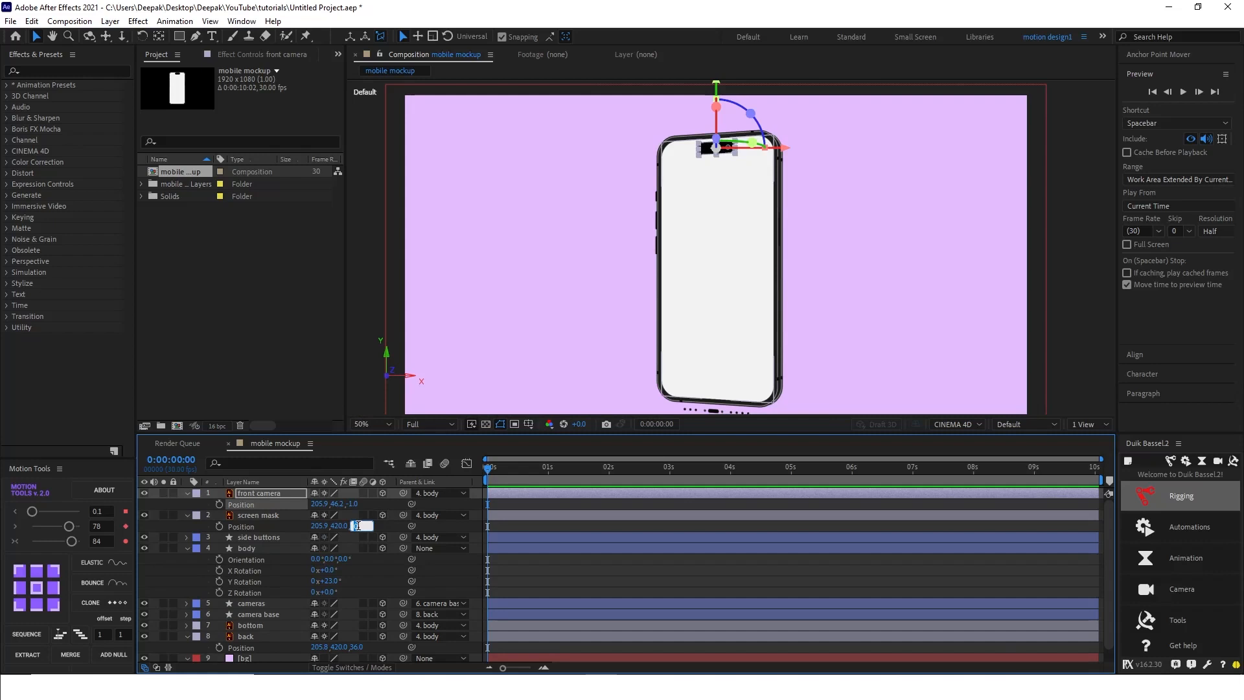
text(-1)
key(Return)
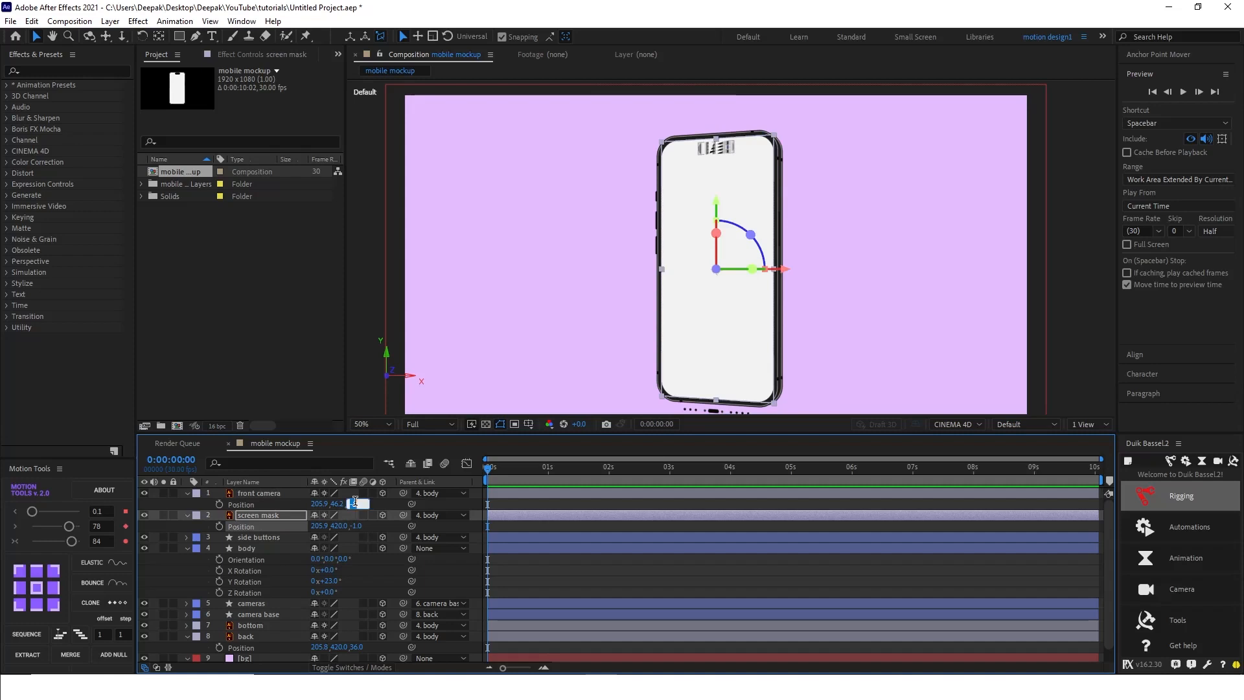
click(355, 505)
drag(355, 505, 356, 505)
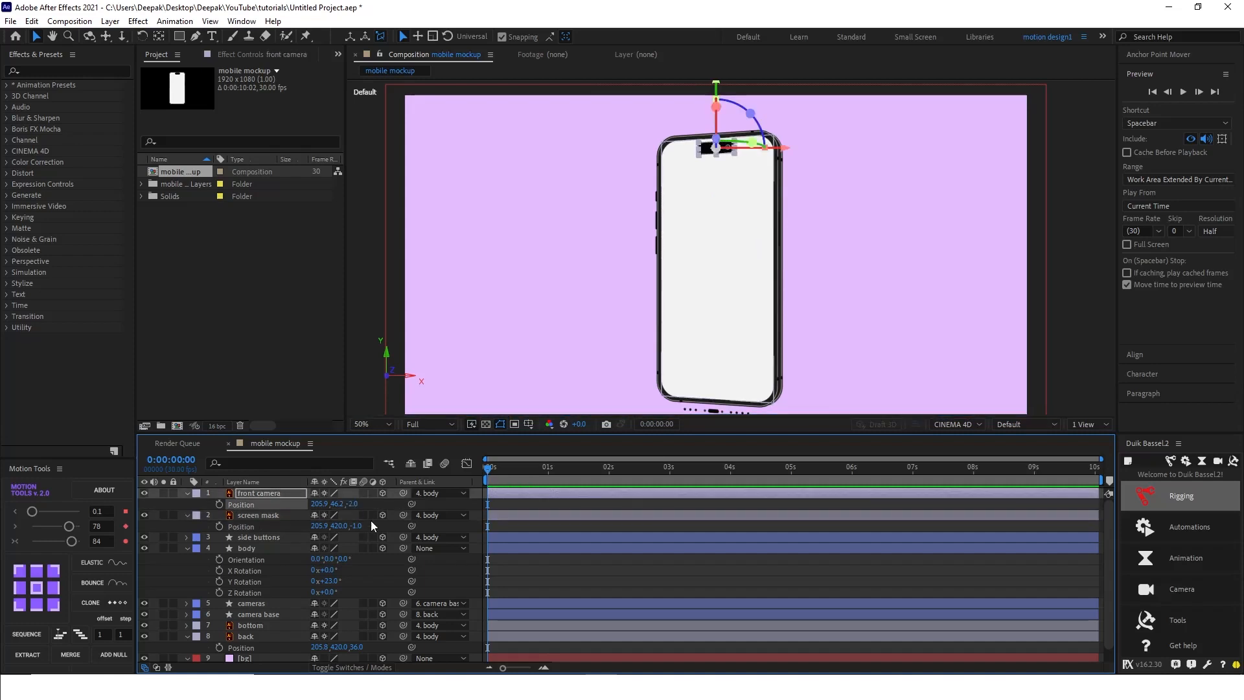
click(389, 506)
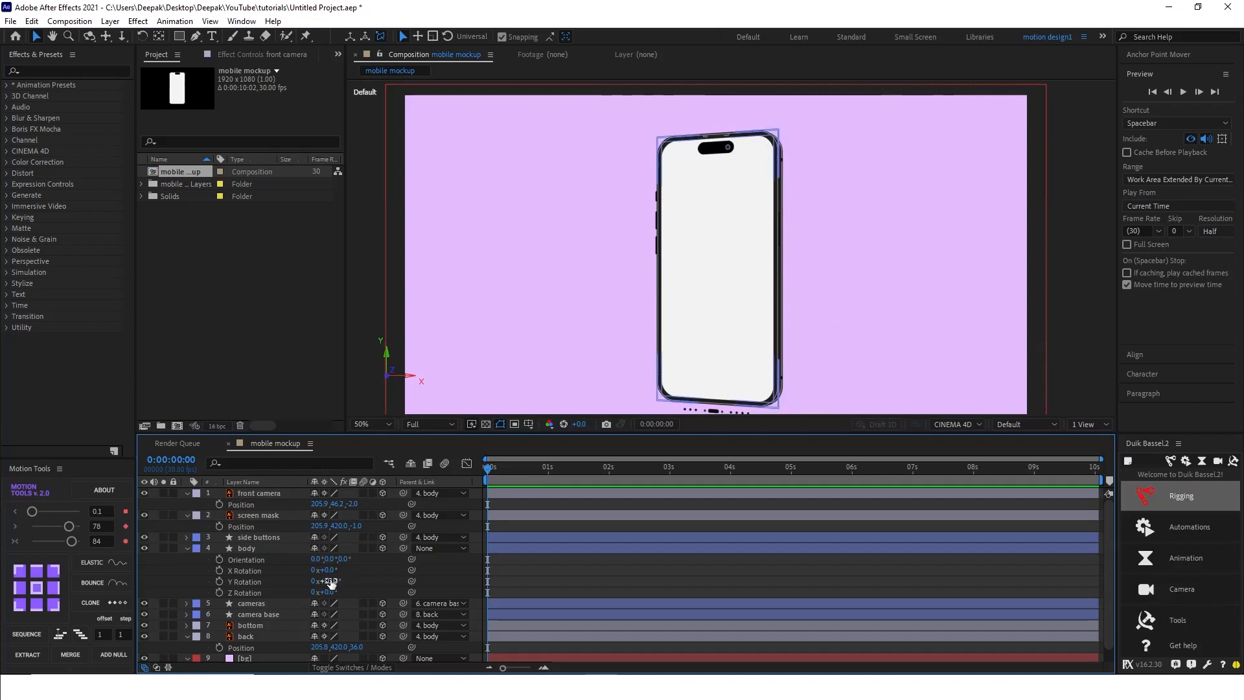
Step: Rotate the body layer to 144° around Y to turn the phone's back toward the view
drag(331, 581, 379, 575)
click(384, 578)
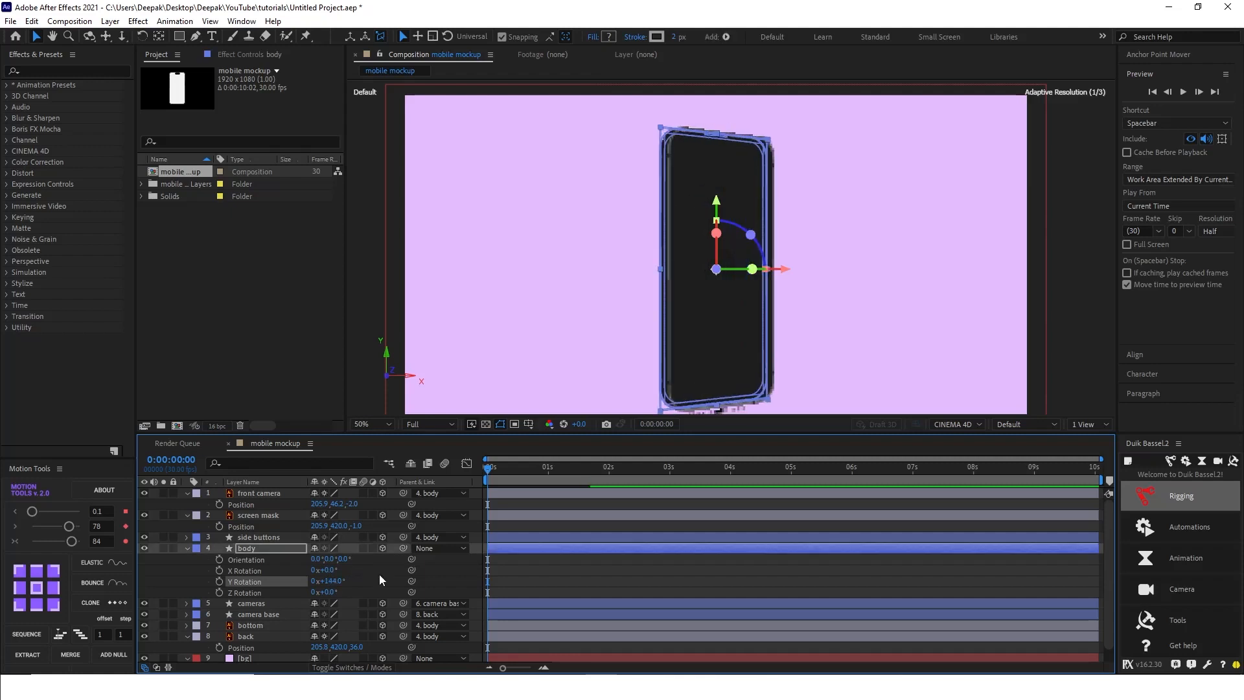
click(367, 577)
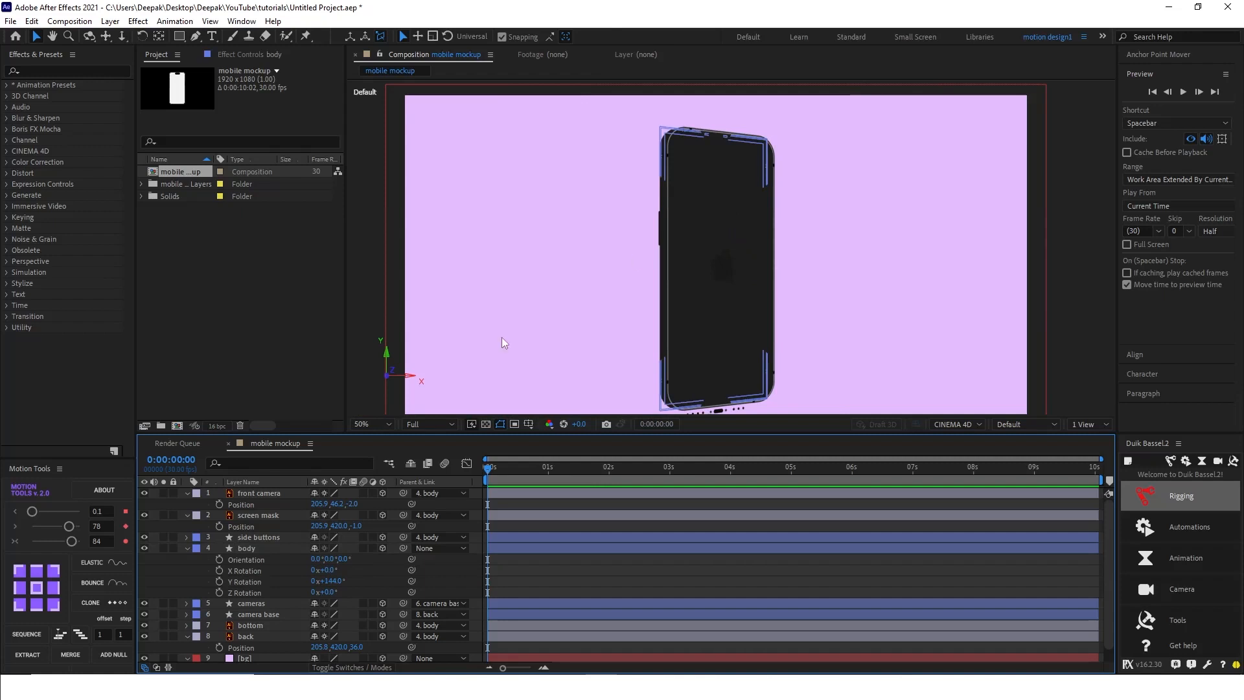
Step: Reveal the positions of the cameras and camera base layers and set the camera base's Z position to -10
click(247, 615)
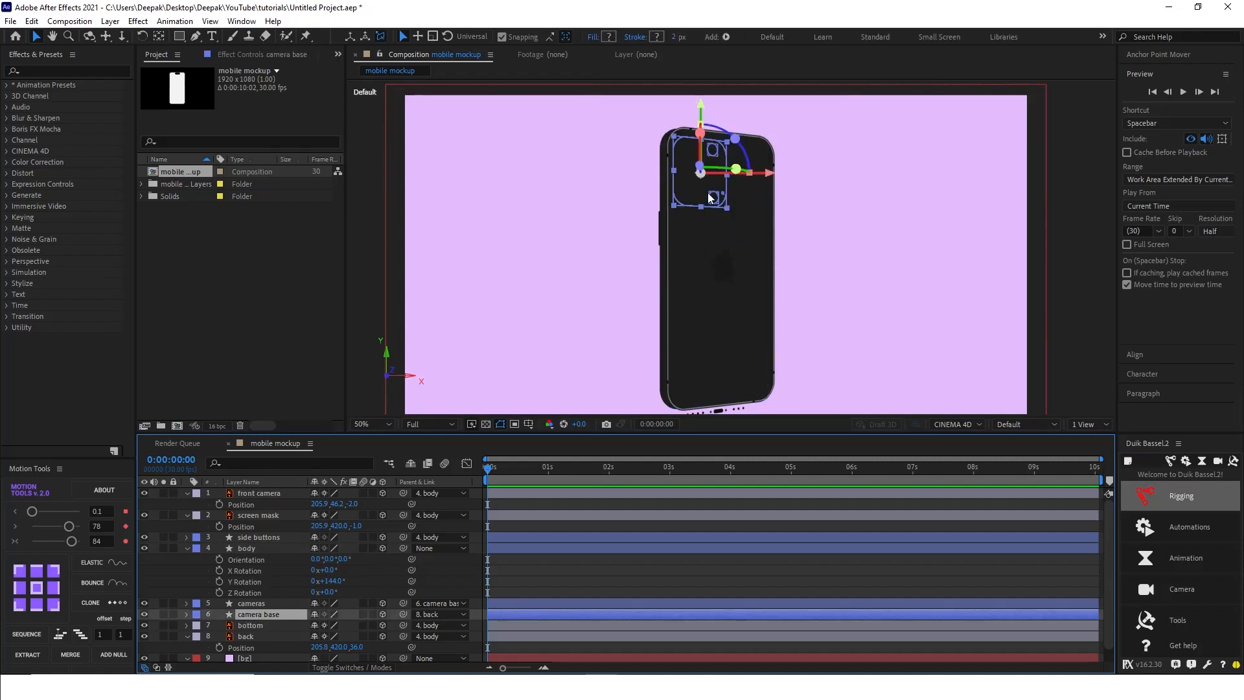
shift+click(267, 604)
key(p)
scroll(355, 609, down, 1)
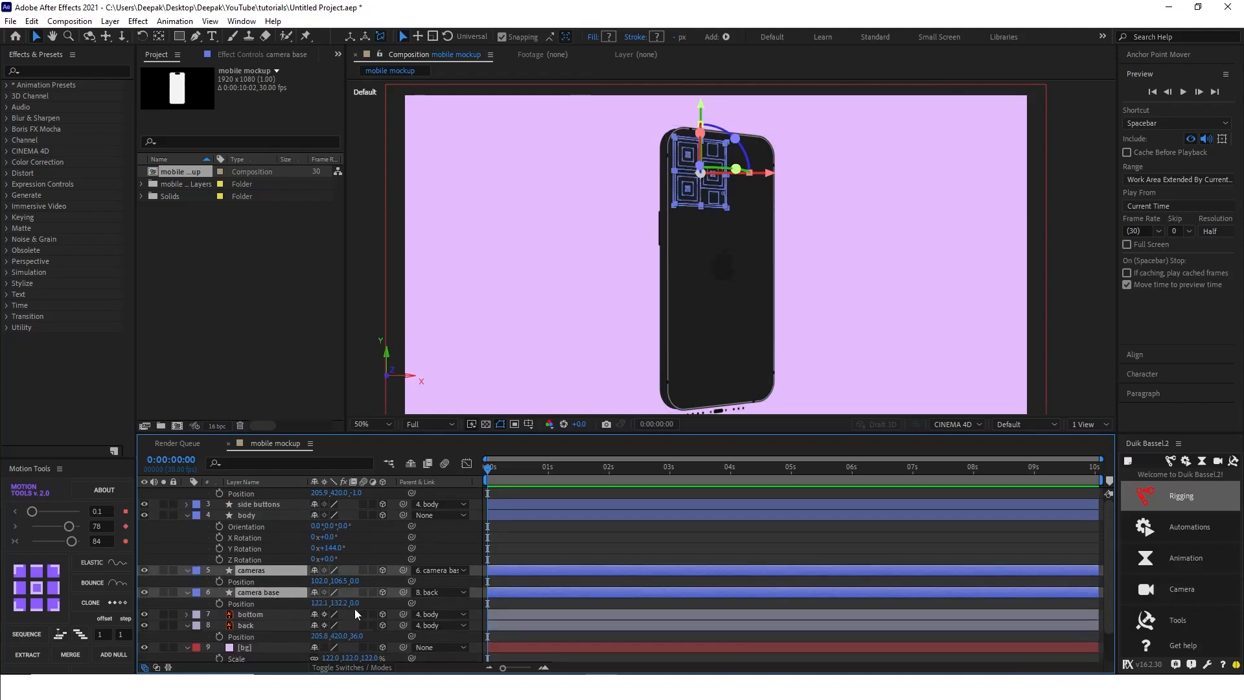
click(368, 601)
click(264, 591)
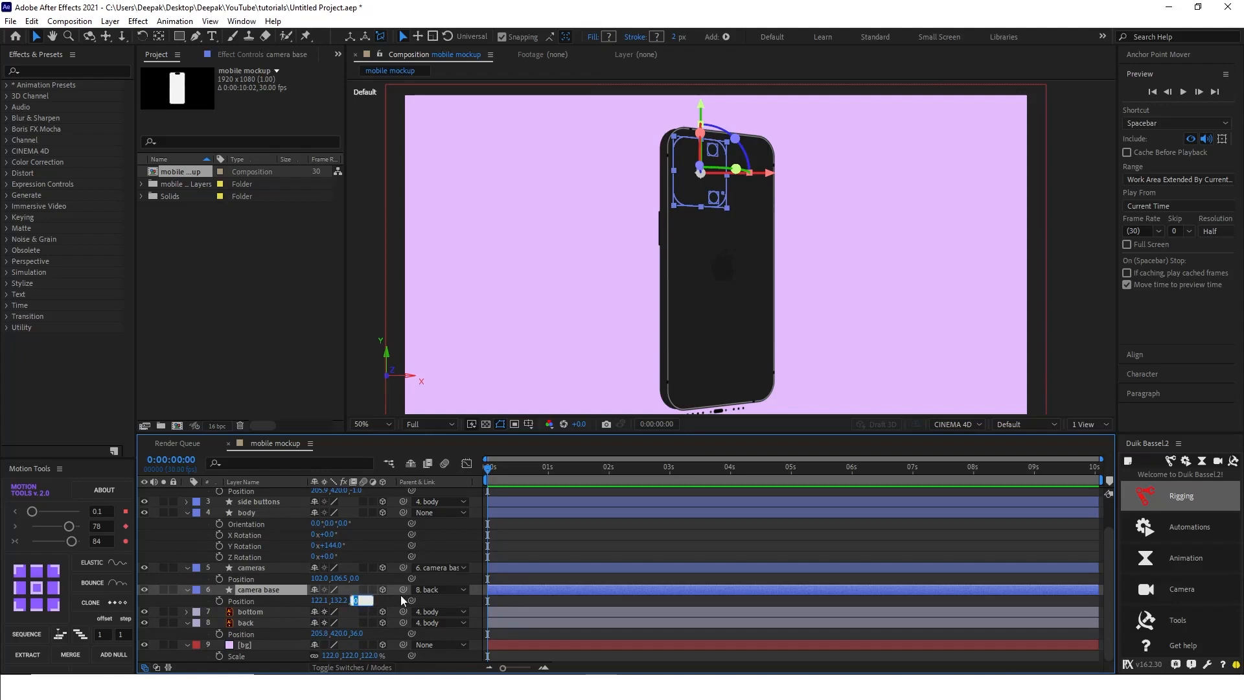
text(10)
key(Return)
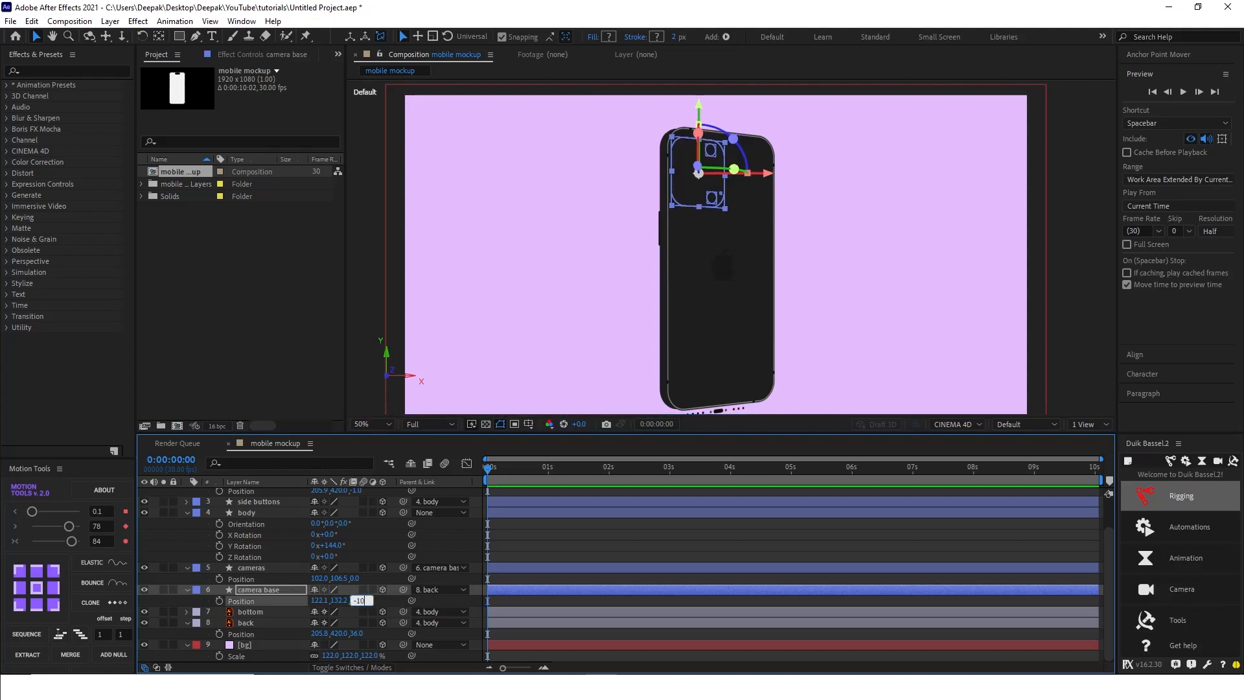
drag(358, 600, 344, 601)
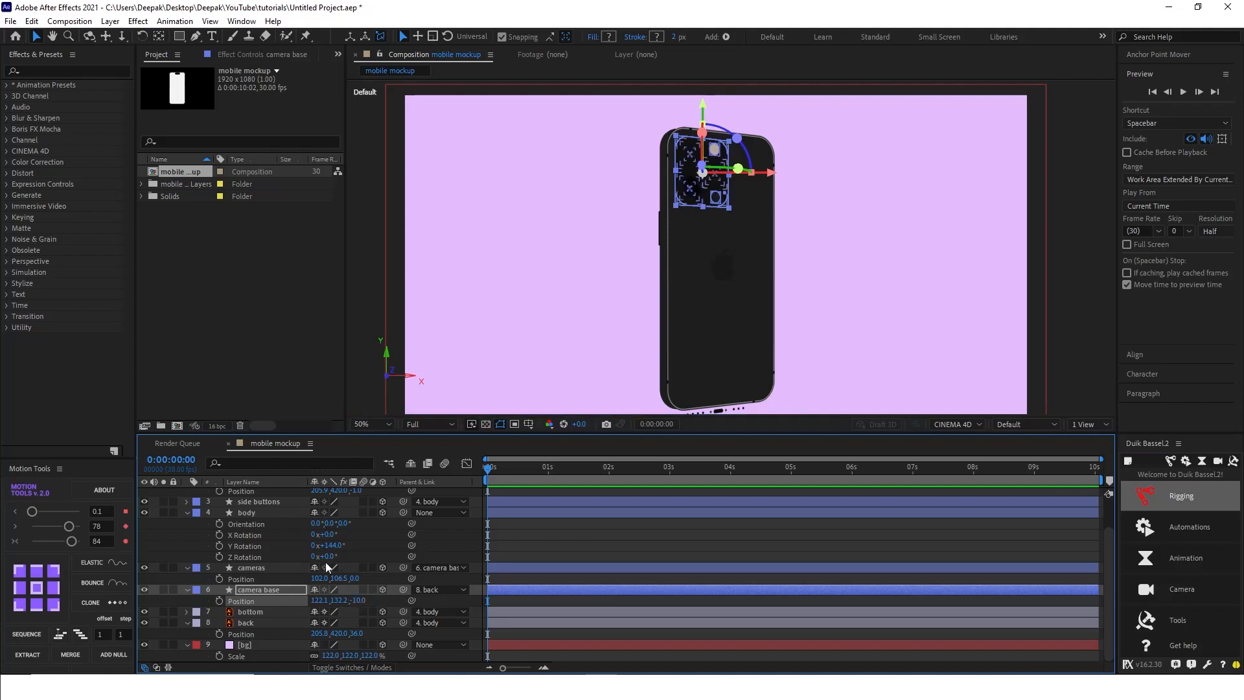
Step: Set the Z position of the cameras layer to -12
click(256, 566)
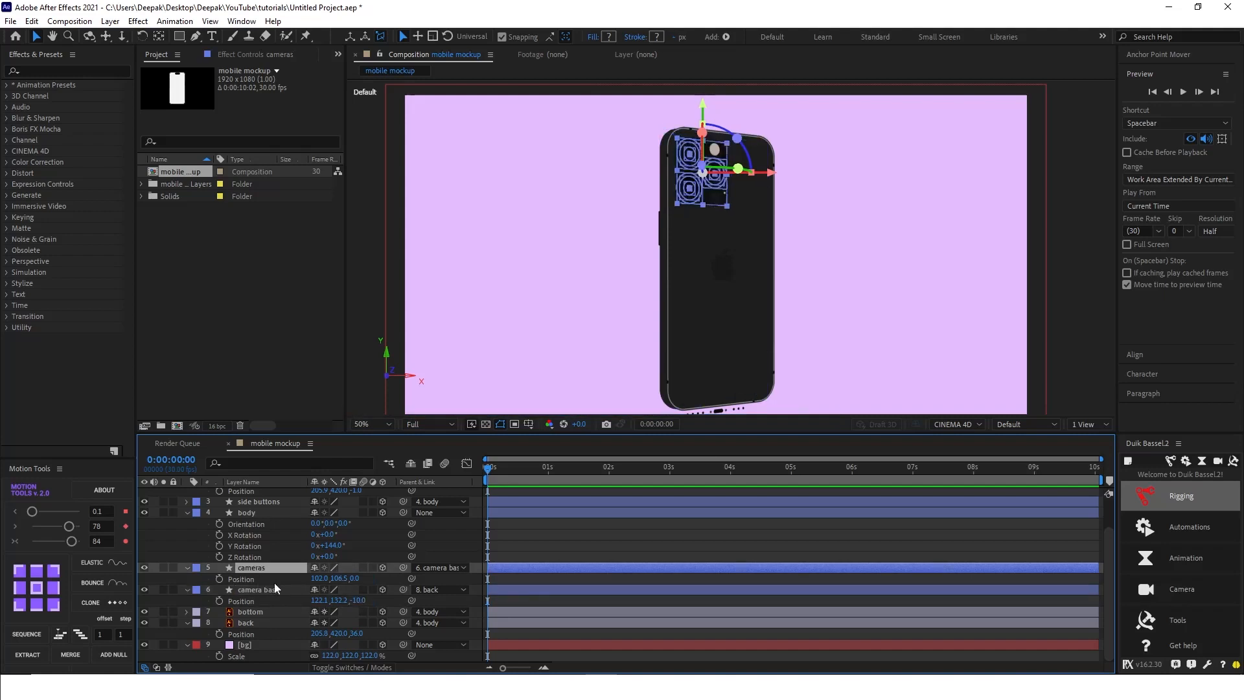
click(355, 578)
text(-12)
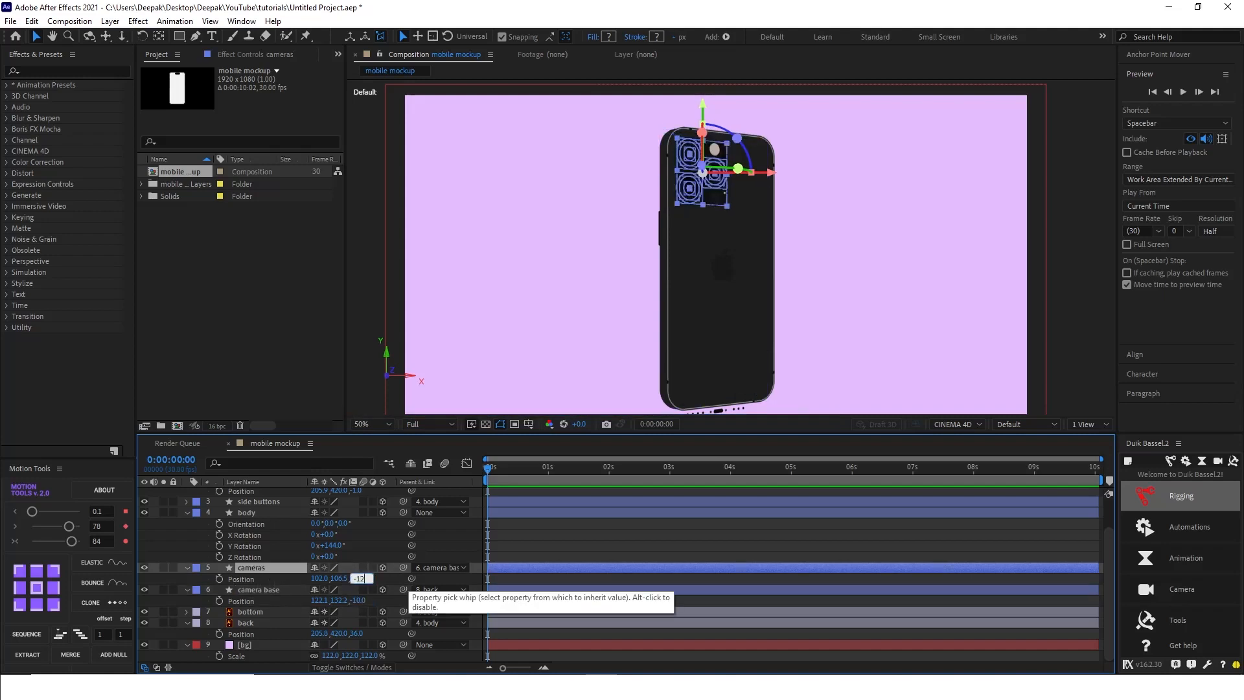
key(Return)
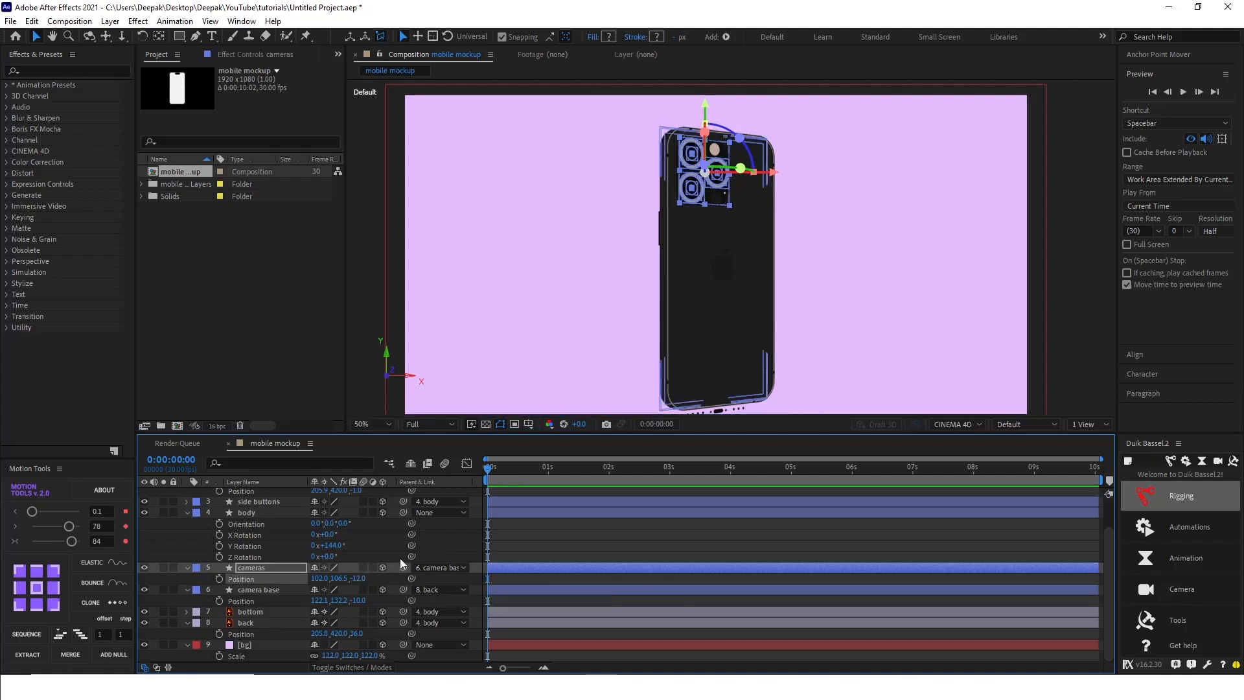
click(724, 363)
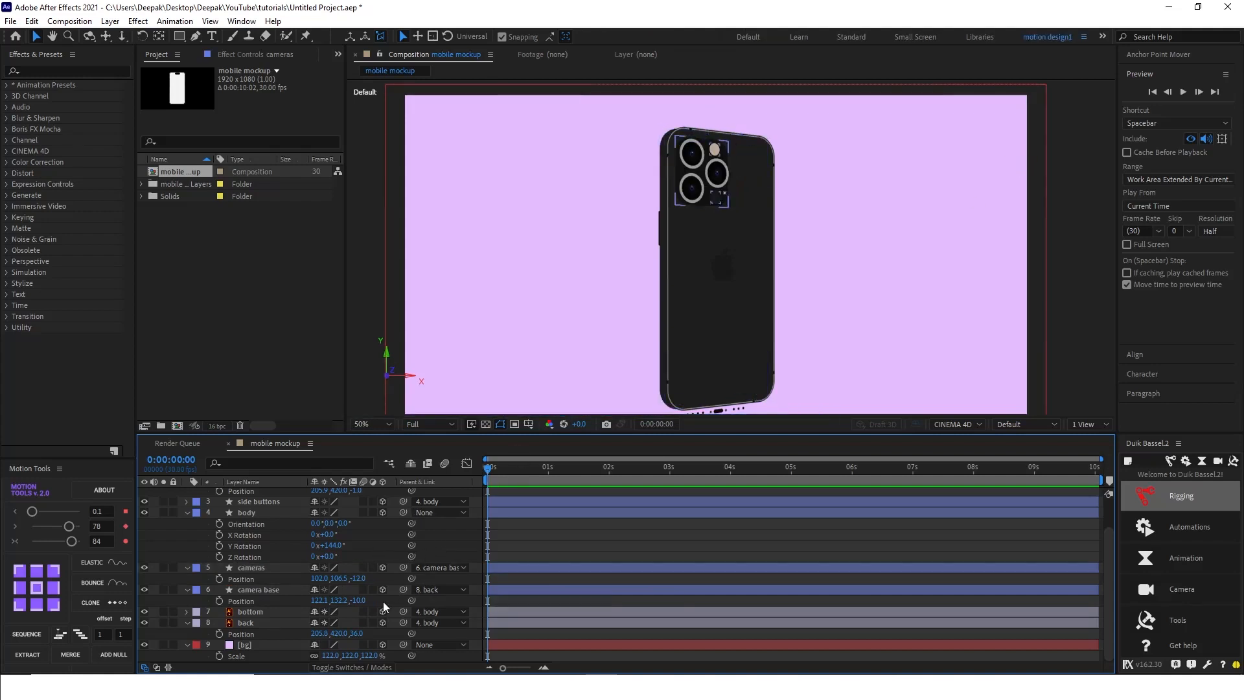
Step: Move the cameras layer further out from the camera base by setting its Z position to -15
click(361, 577)
text(-15)
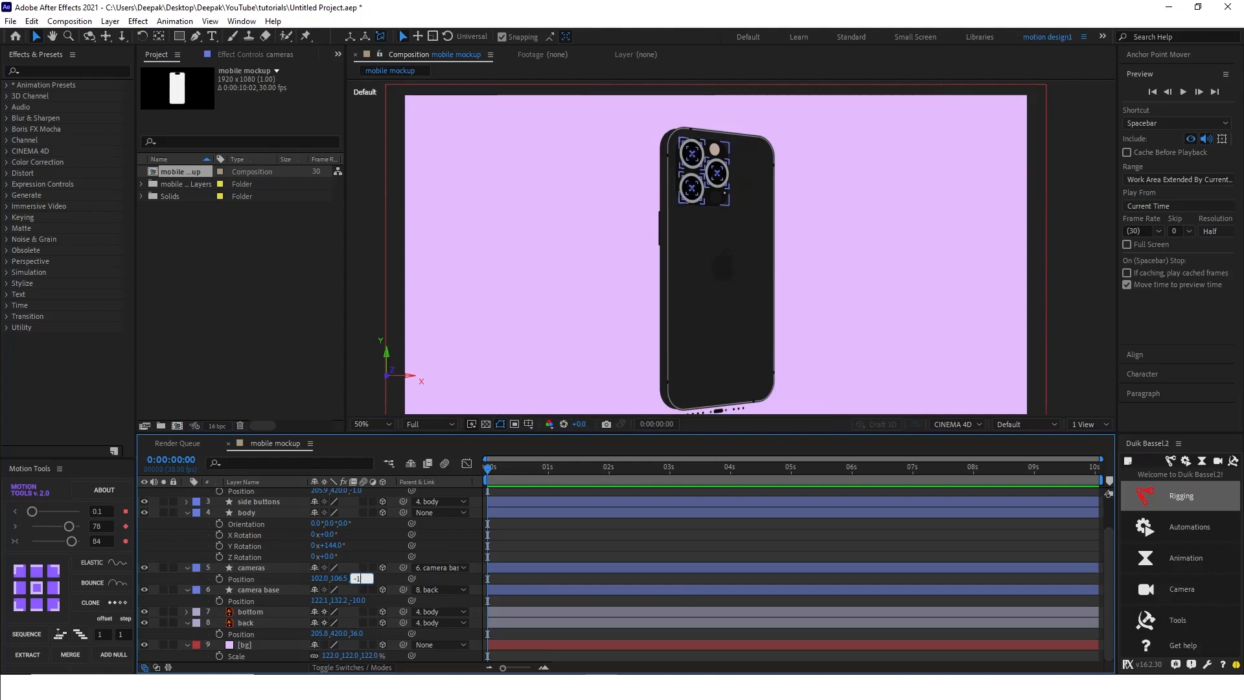
key(Return)
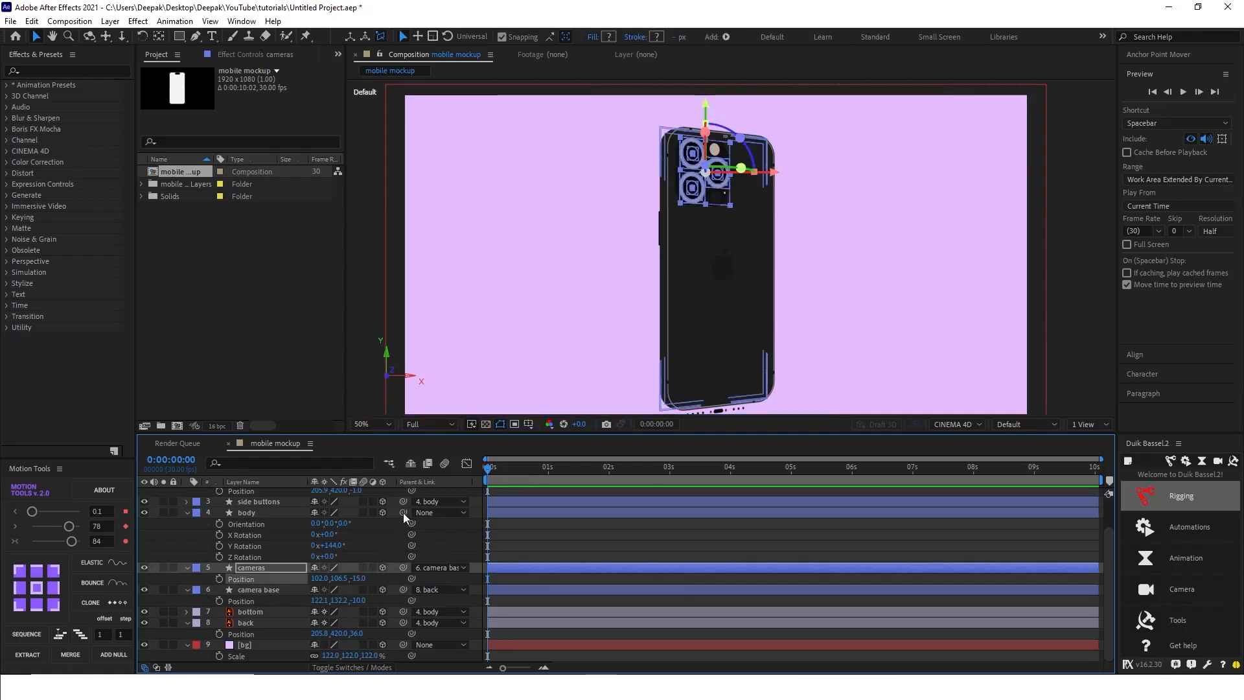
key(F2)
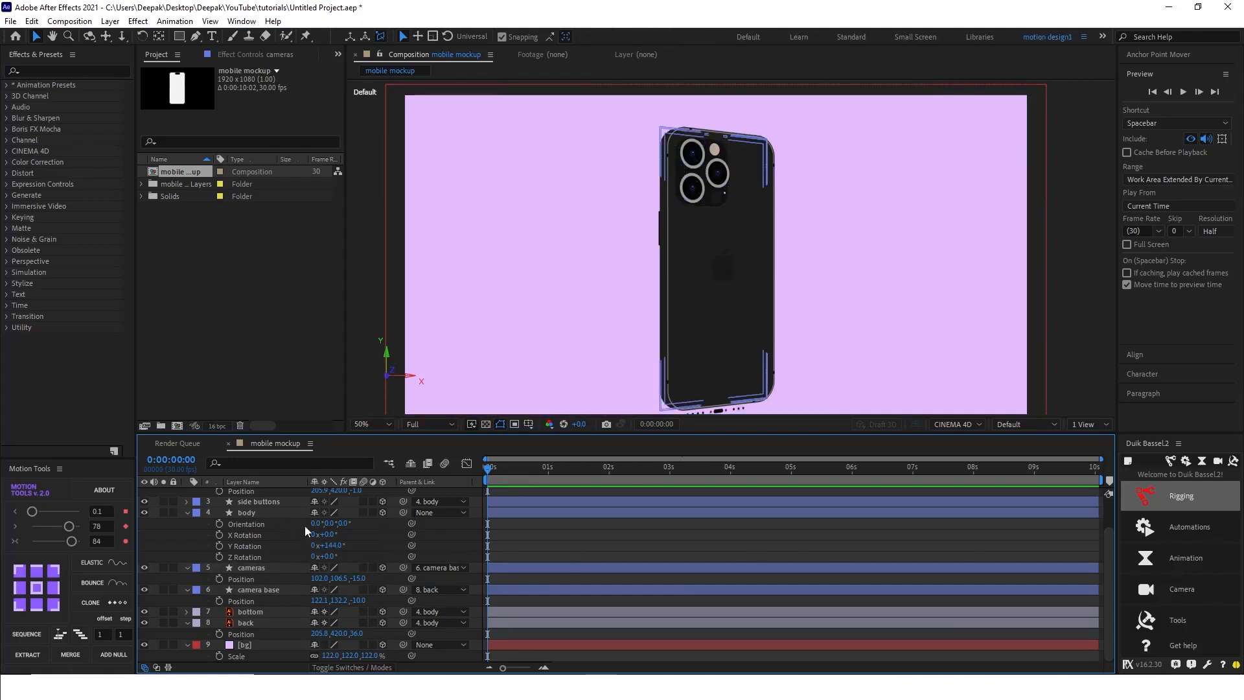
Step: Turn the body layer to 93° around Y to check the gap between its layers, and set its Y rotation to 45°
drag(331, 545, 300, 550)
key(F2)
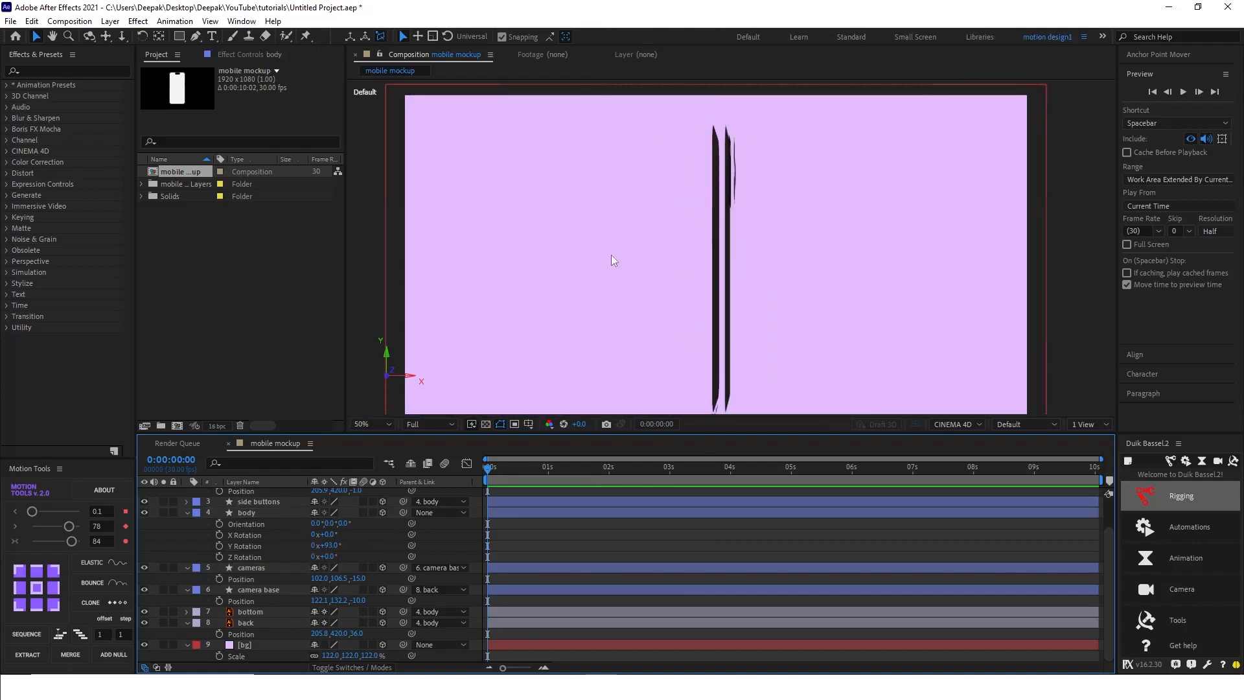
mouse_move(332, 545)
mouse_down()
mouse_move(342, 550)
mouse_move(319, 555)
mouse_up()
click(327, 546)
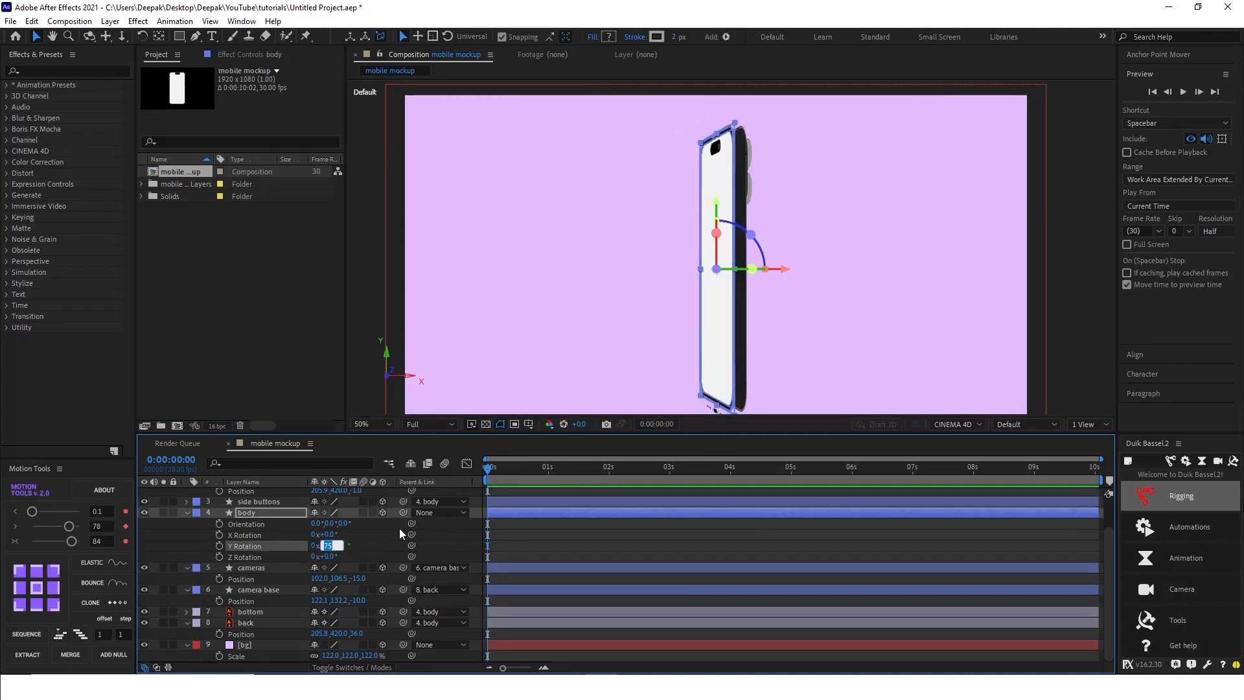
text(45)
key(Return)
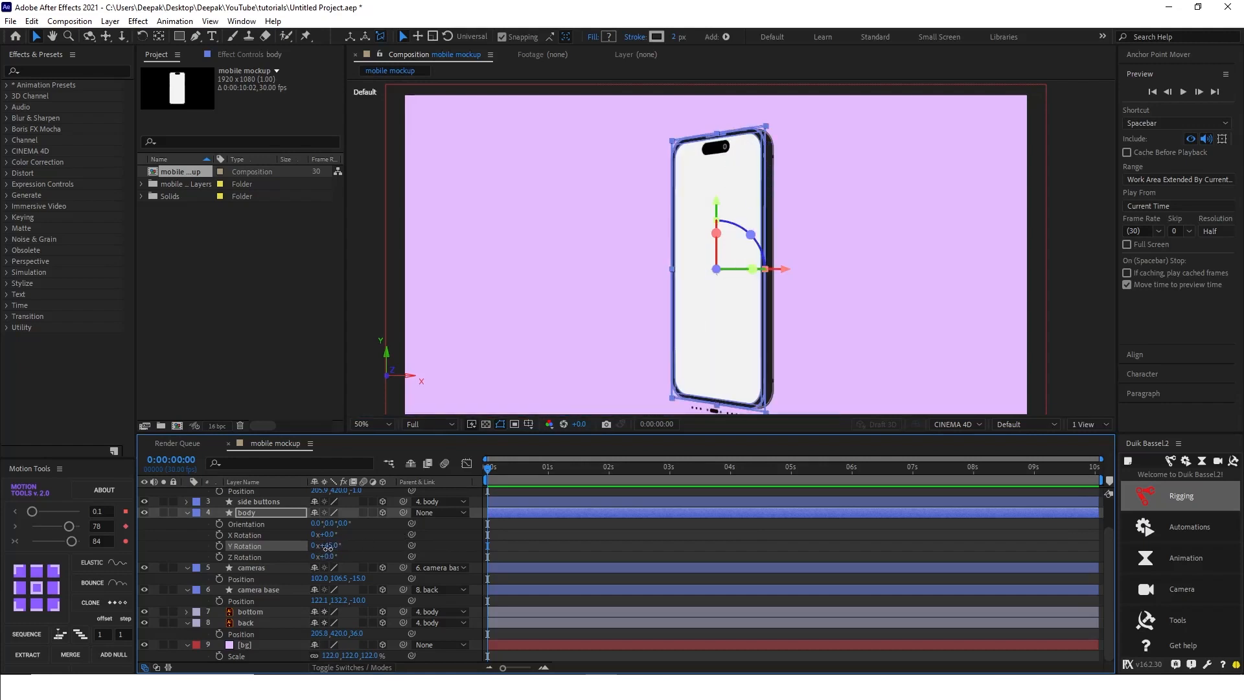
Step: Set the body layer's Y rotation to 90° to show the phone exactly edge-on
click(324, 546)
text(0)
key(Return)
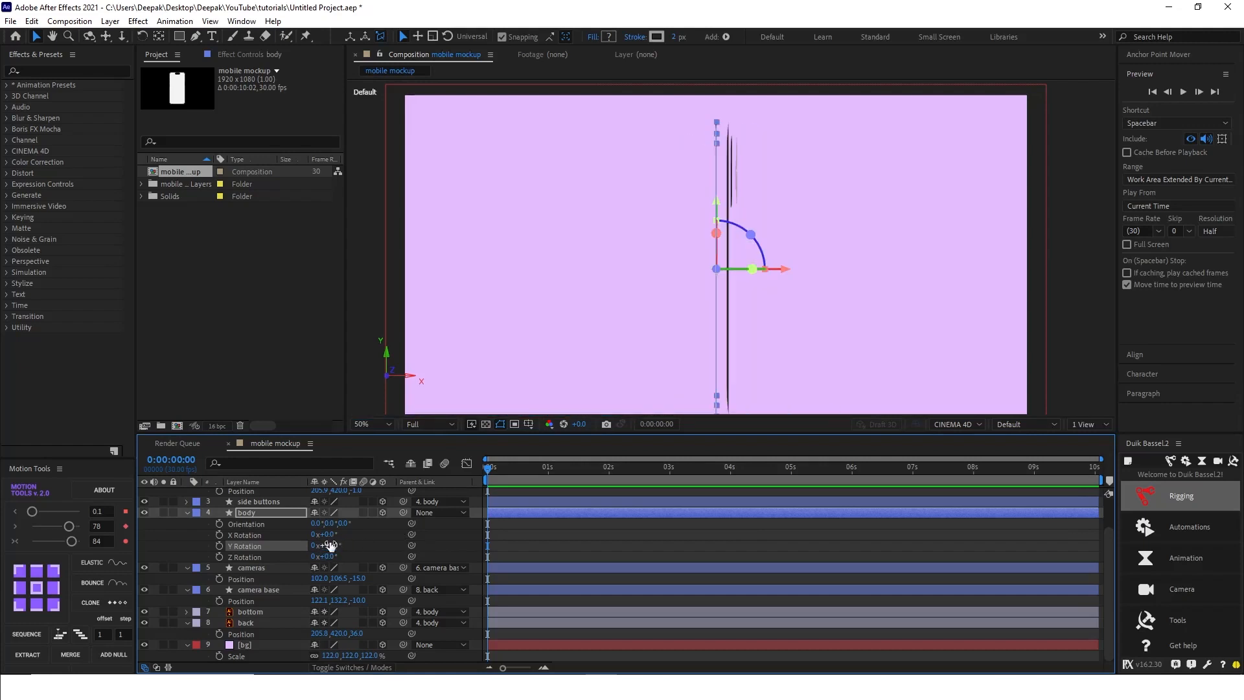
click(406, 531)
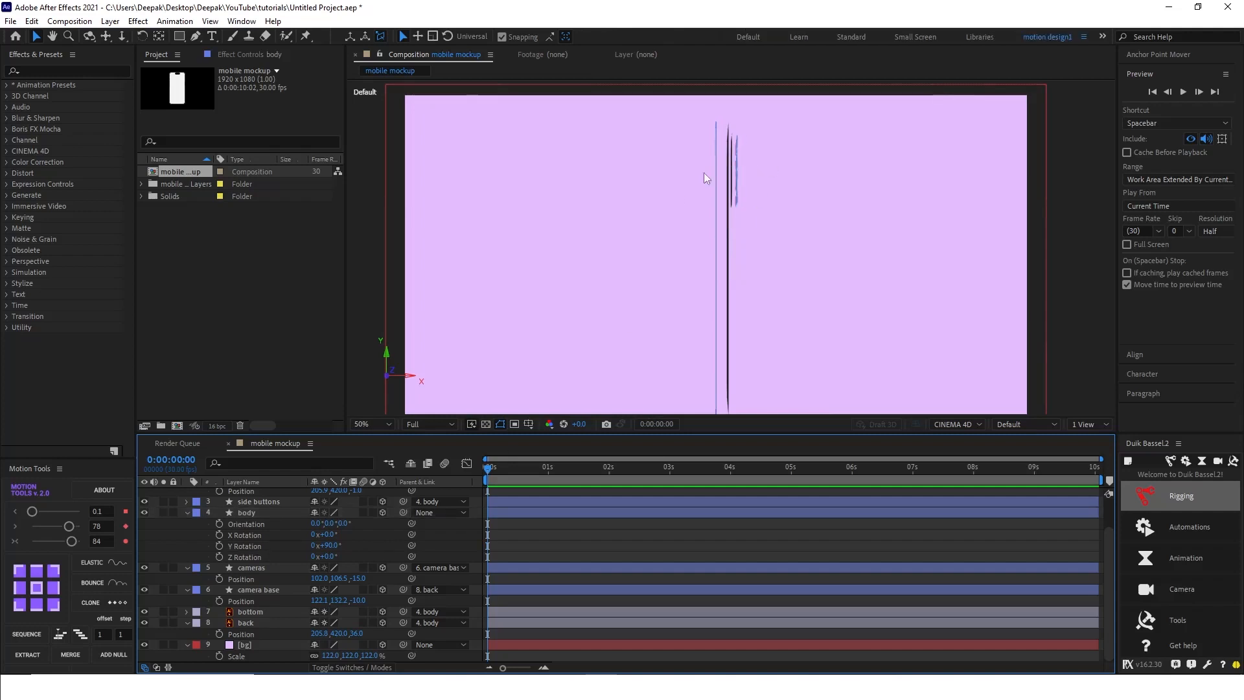
Step: Reveal the body layer's Geometry Options and Material Options
click(265, 508)
key(period)
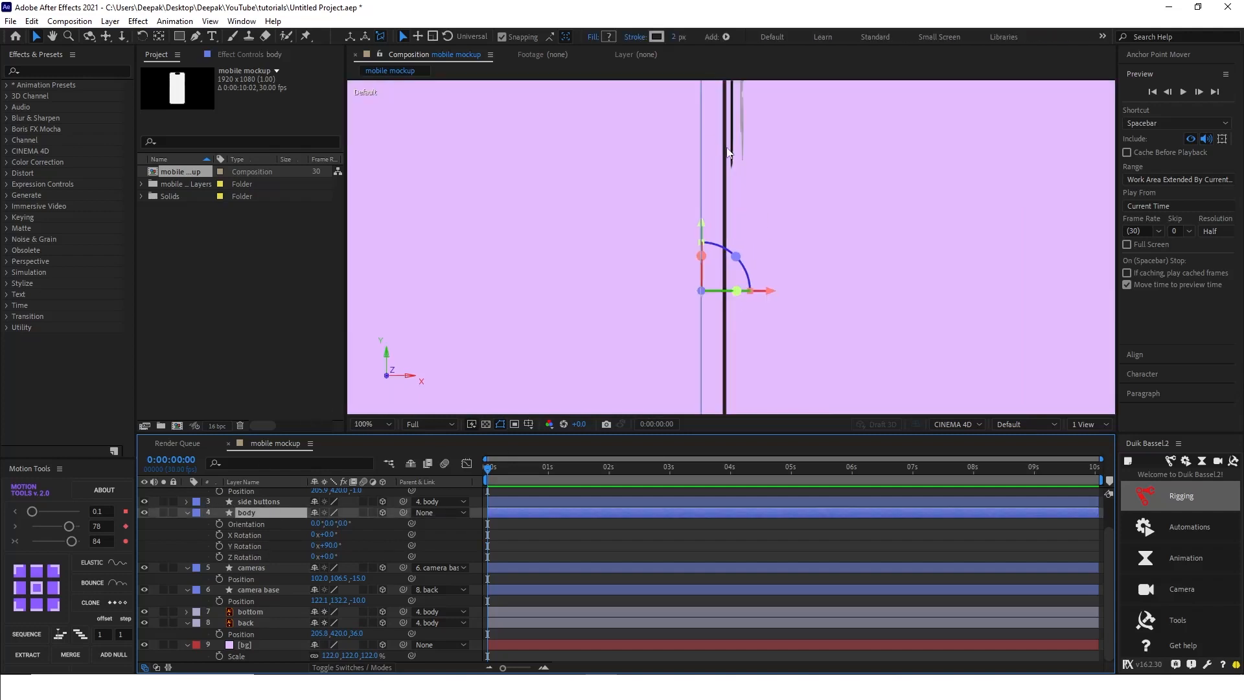
click(186, 514)
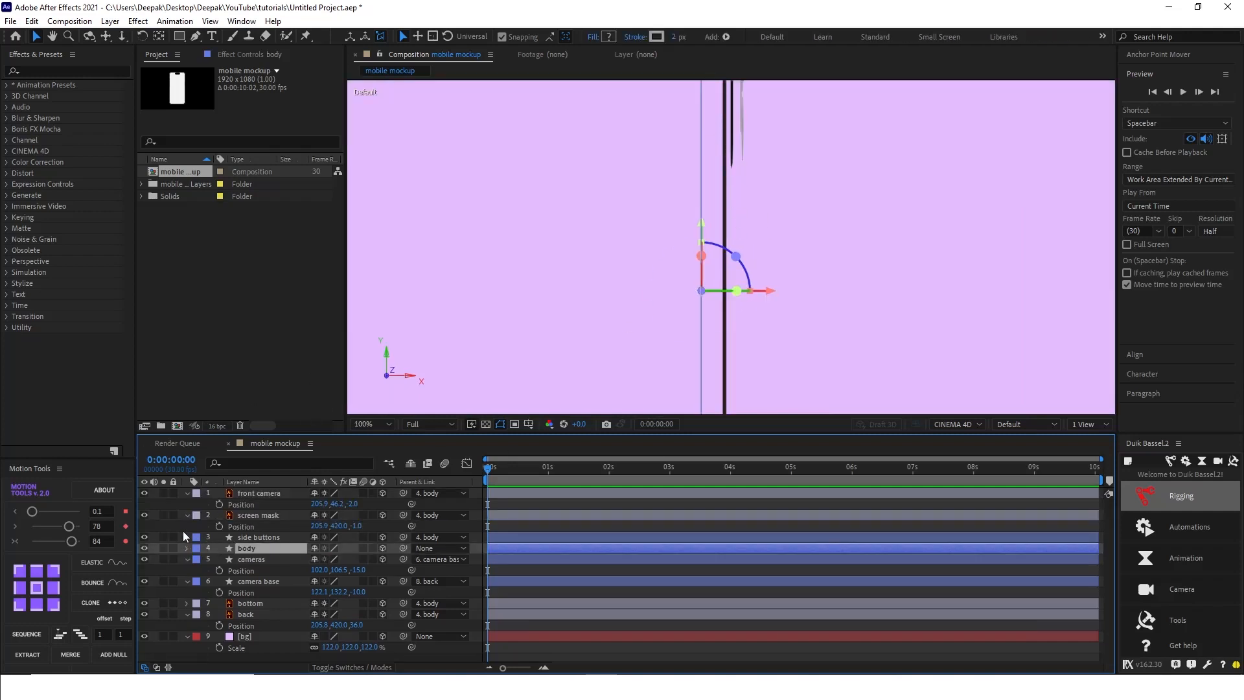
click(187, 547)
click(197, 547)
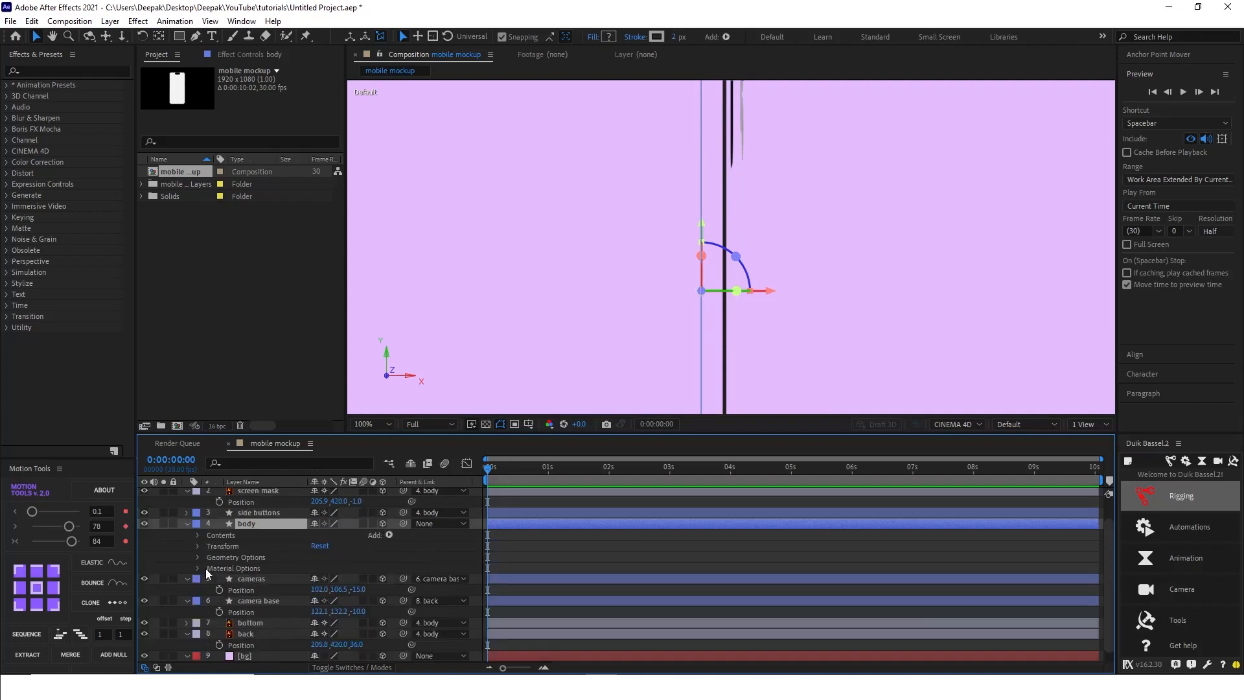
click(198, 567)
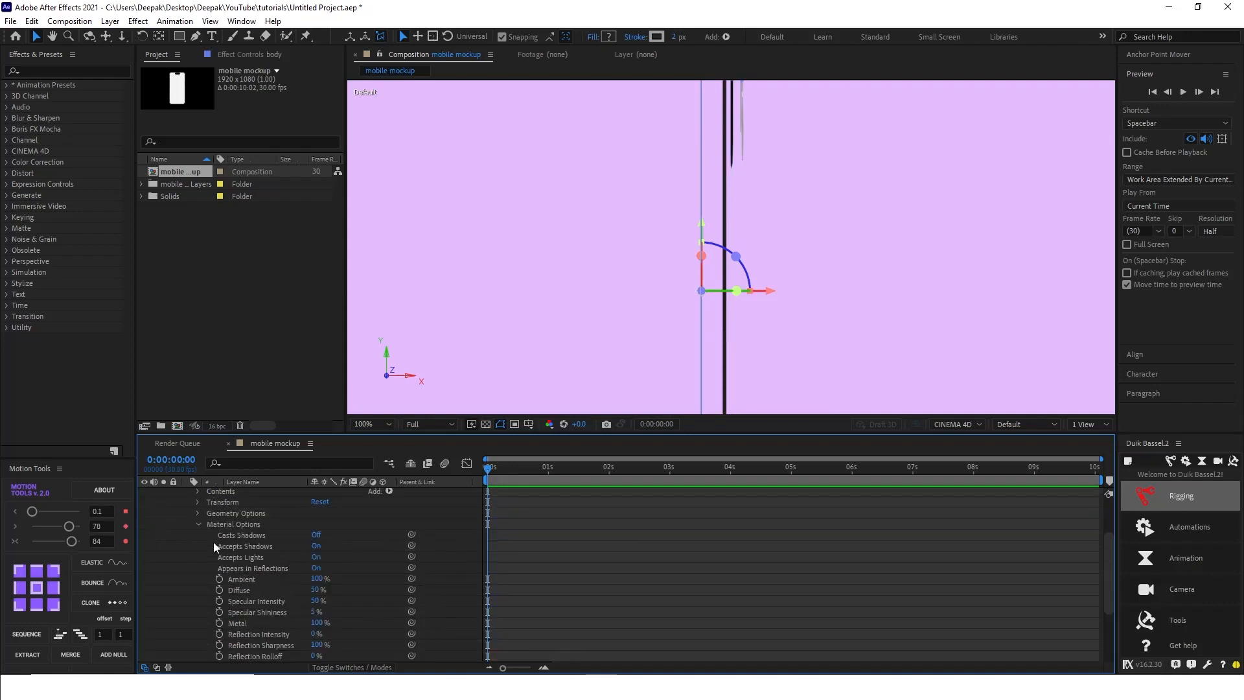
click(198, 513)
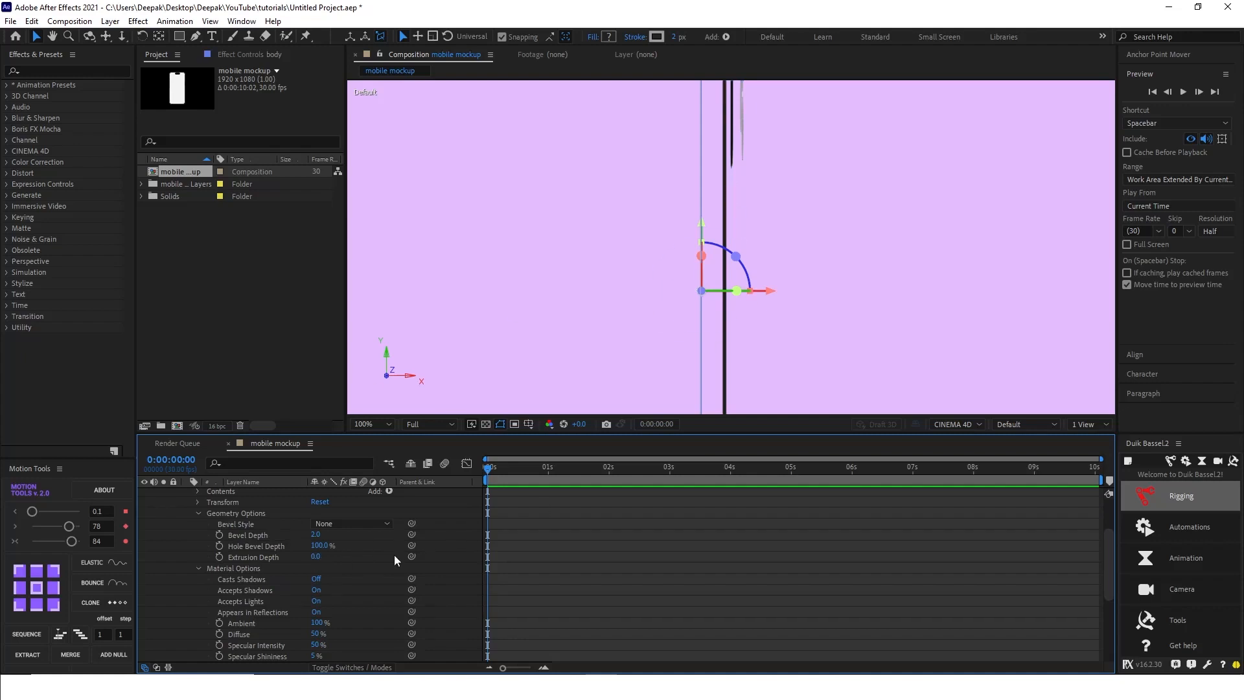
Step: Give the body layer thickness by setting its Extrusion Depth to 35
scroll(394, 554, down, 5)
click(259, 622)
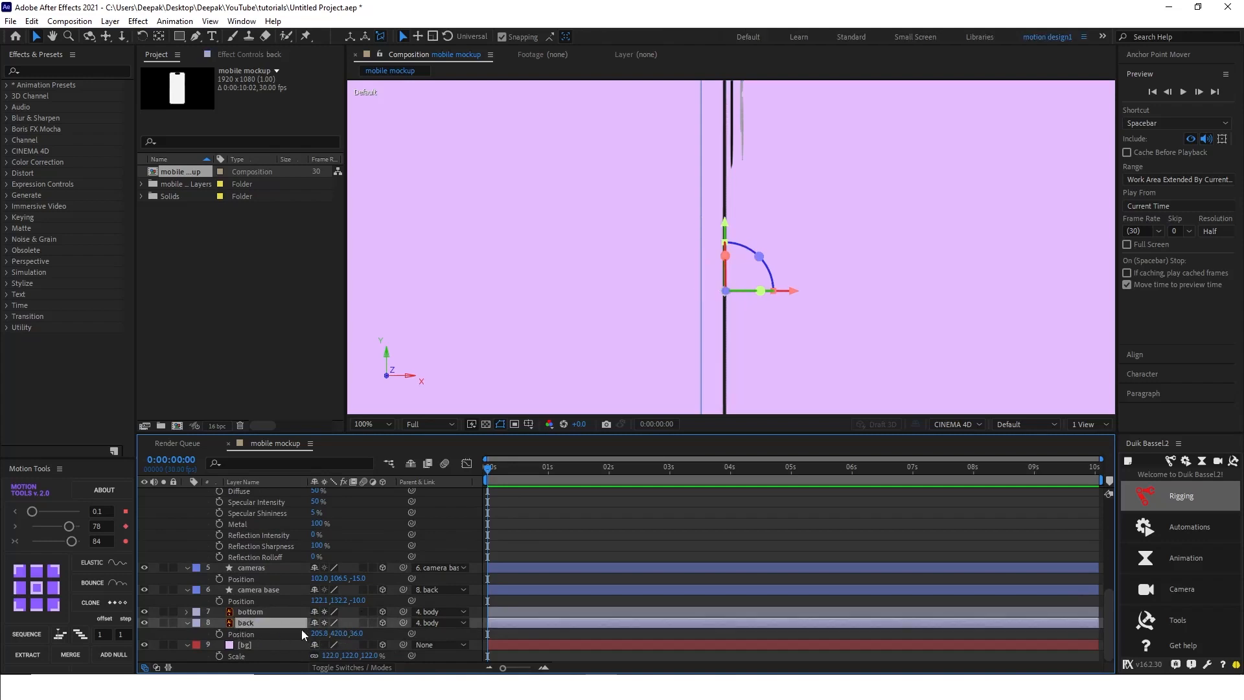
scroll(340, 560, up, 5)
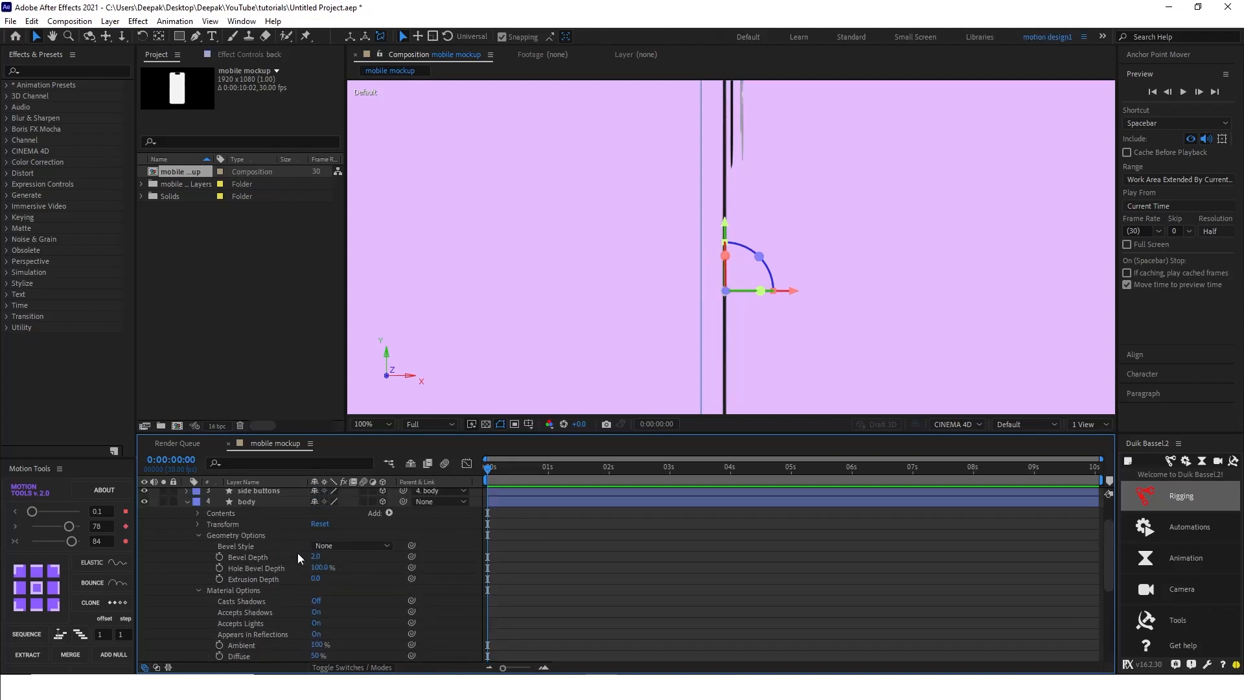
click(247, 500)
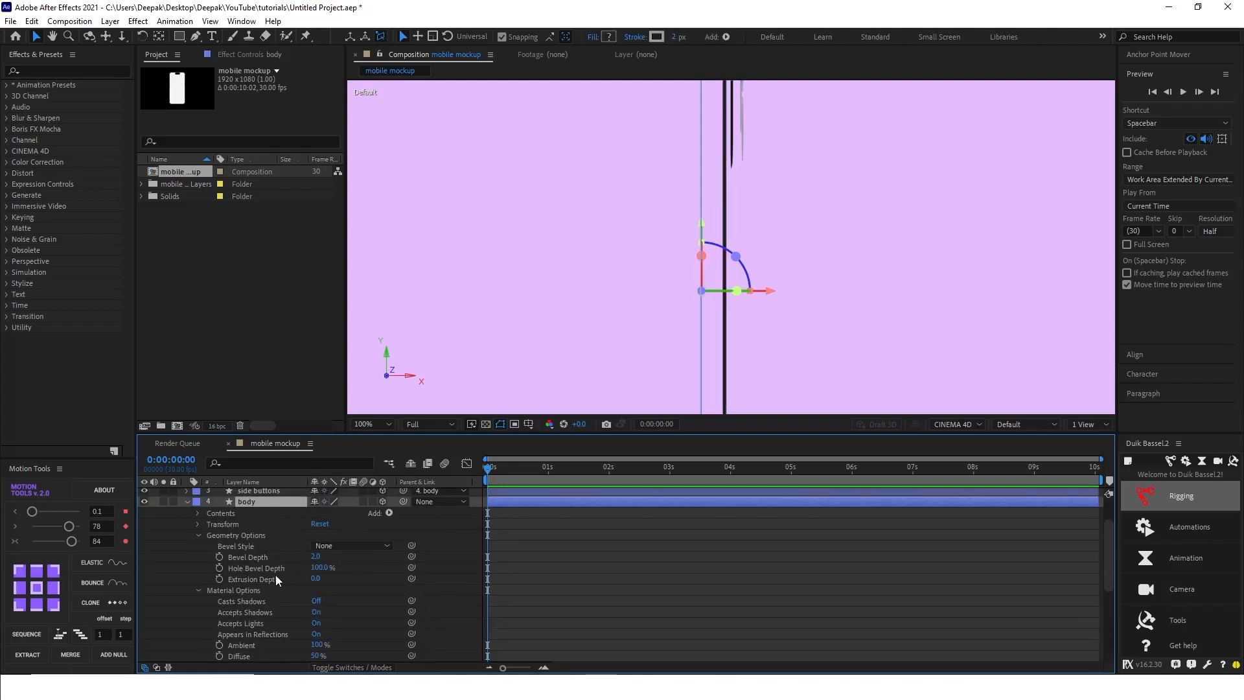
click(314, 579)
key(Return)
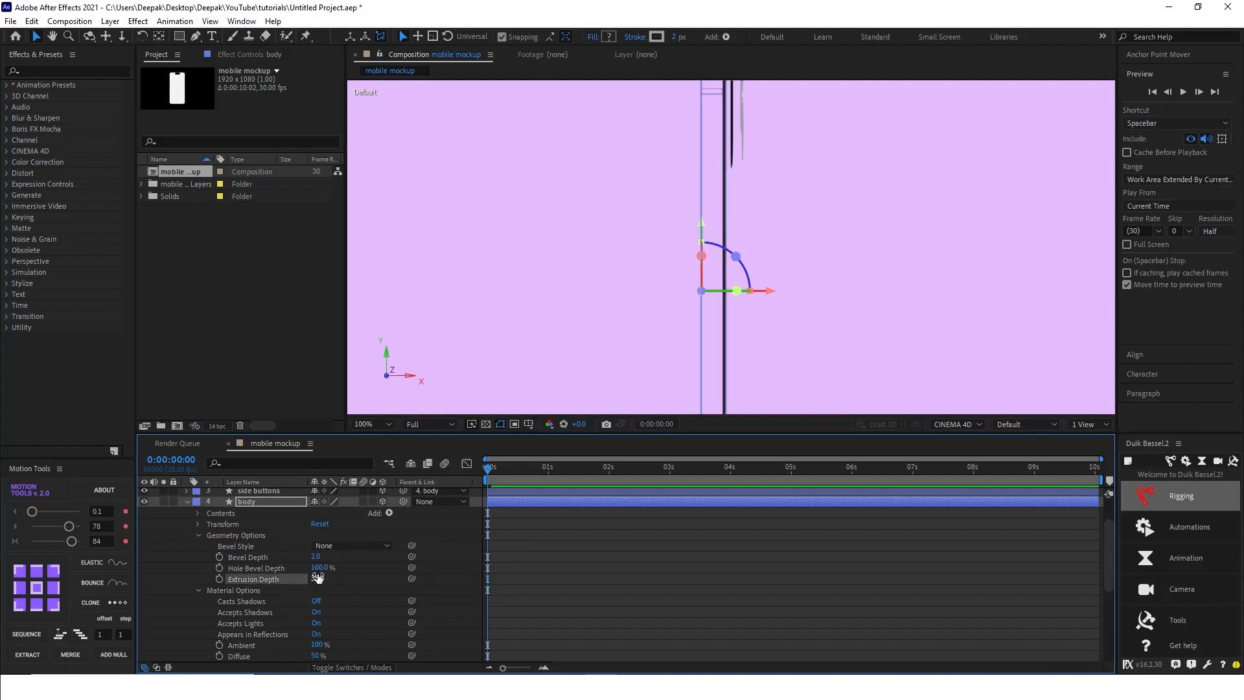
Step: Inspect the extruded body's edge against the back layer up close and collapse the body layer's properties
click(391, 567)
scroll(737, 278, down, 2)
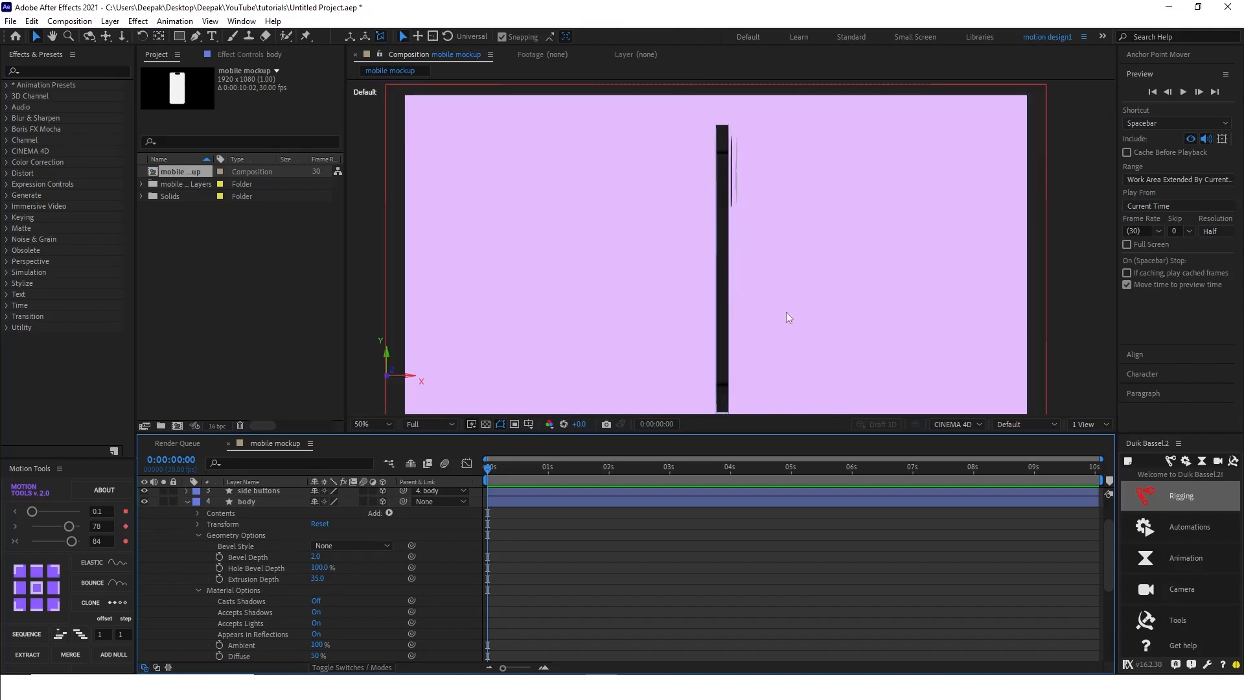
click(719, 154)
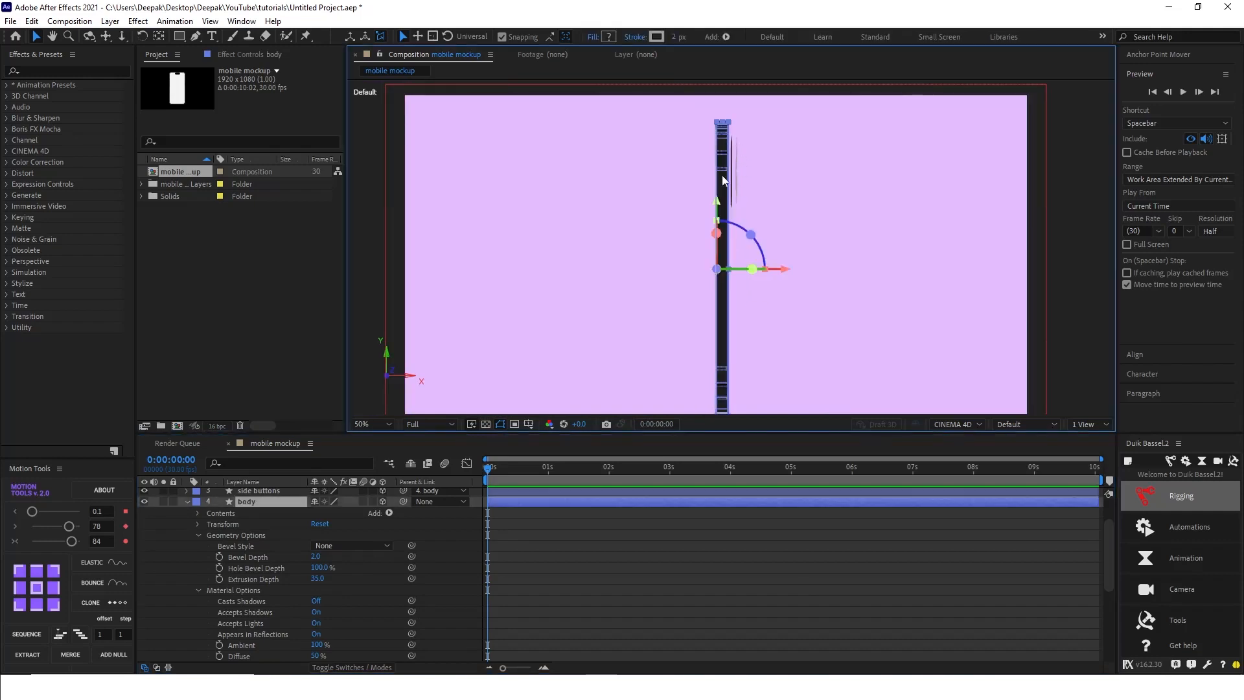
scroll(720, 285, up, 2)
scroll(719, 290, up, 2)
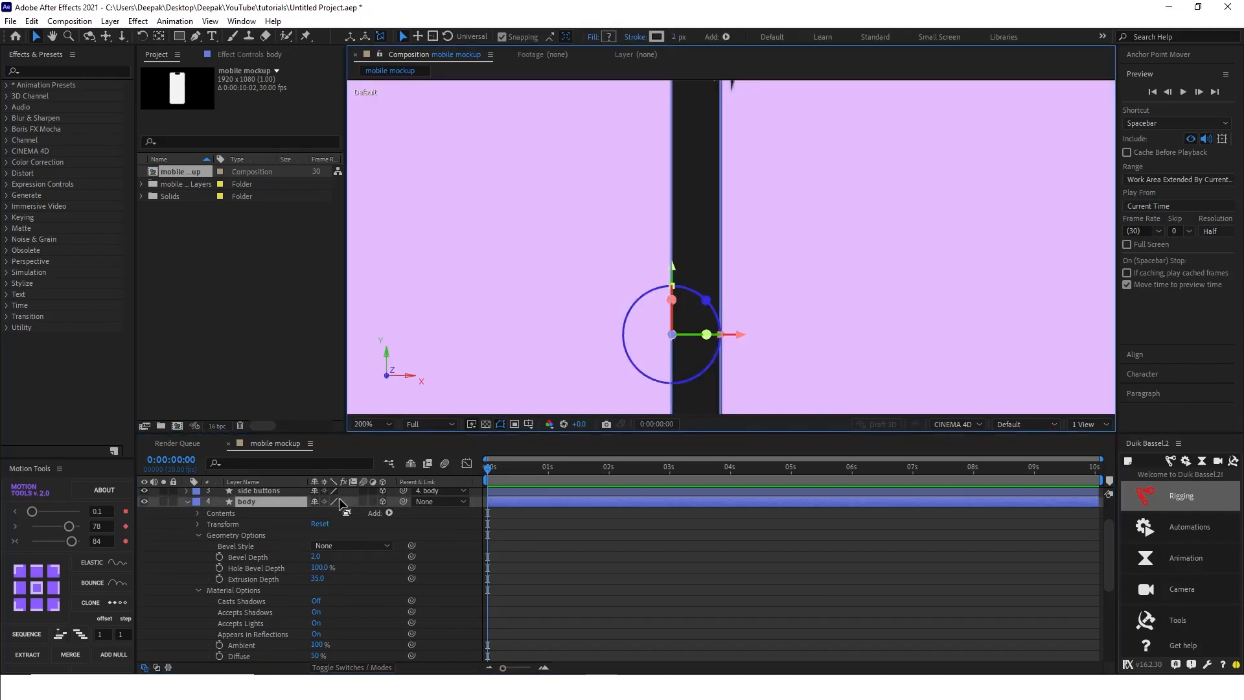
click(184, 501)
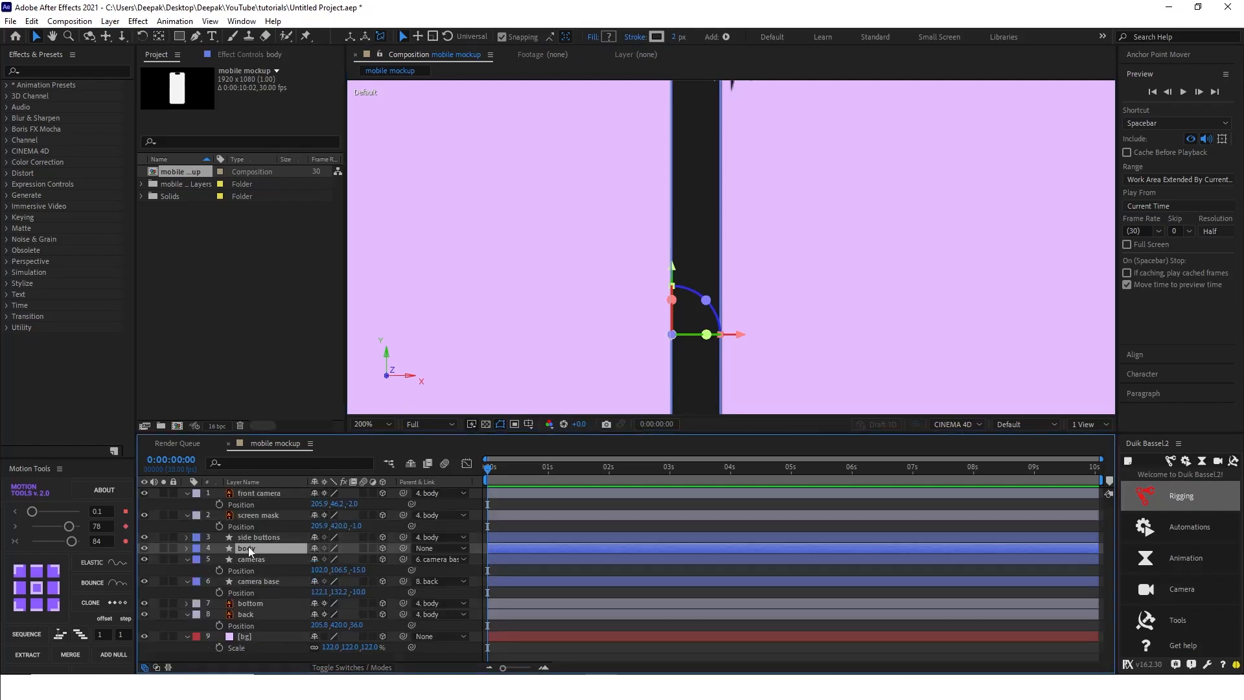
key(comma)
key(comma)
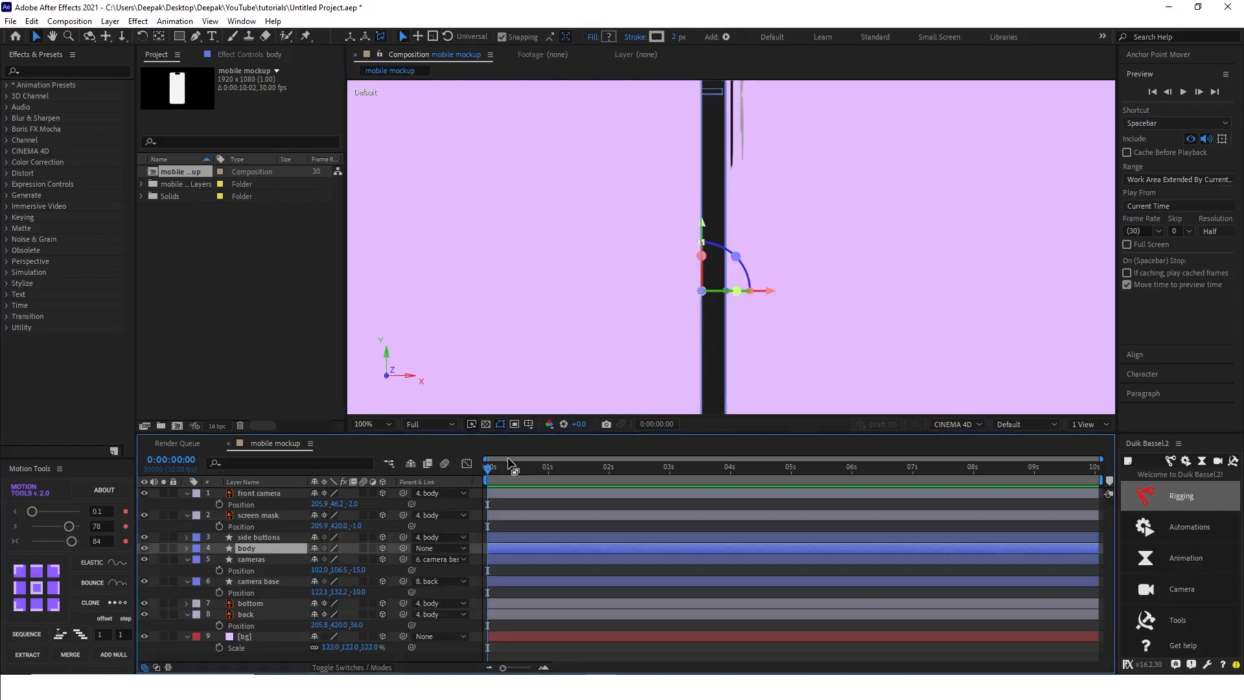
Step: Set the camera base layer's Extrusion Depth to 9 in its Geometry Options
click(252, 580)
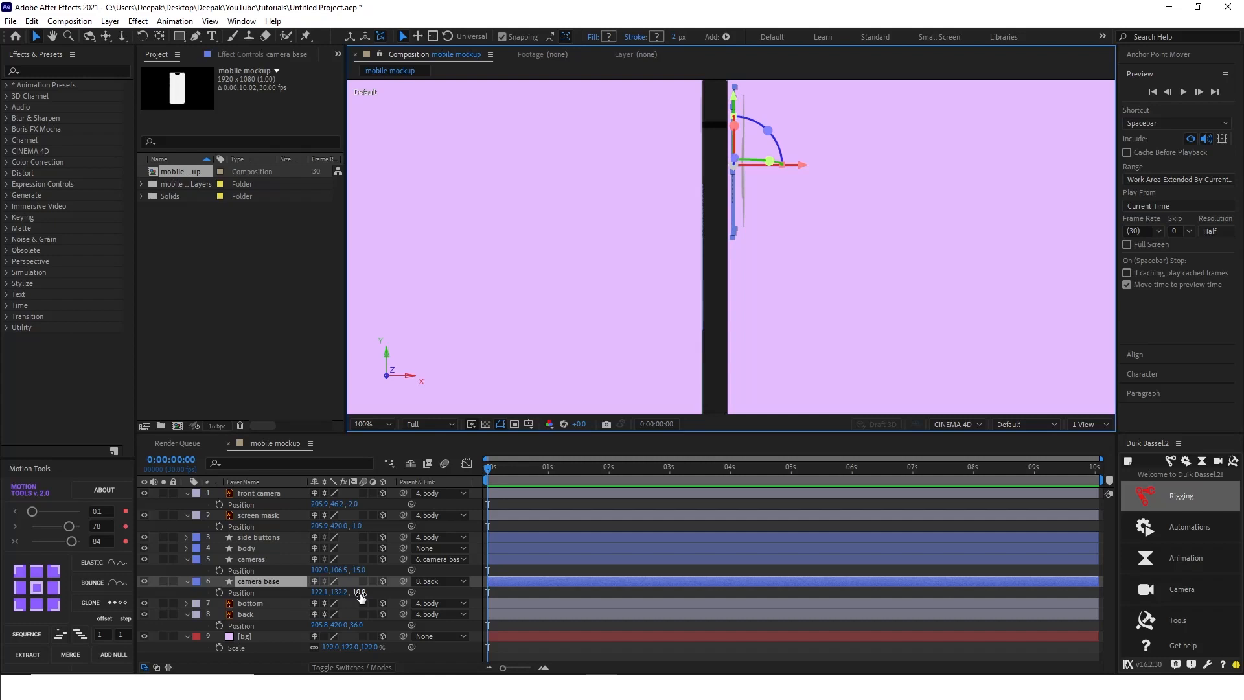
click(187, 581)
click(186, 580)
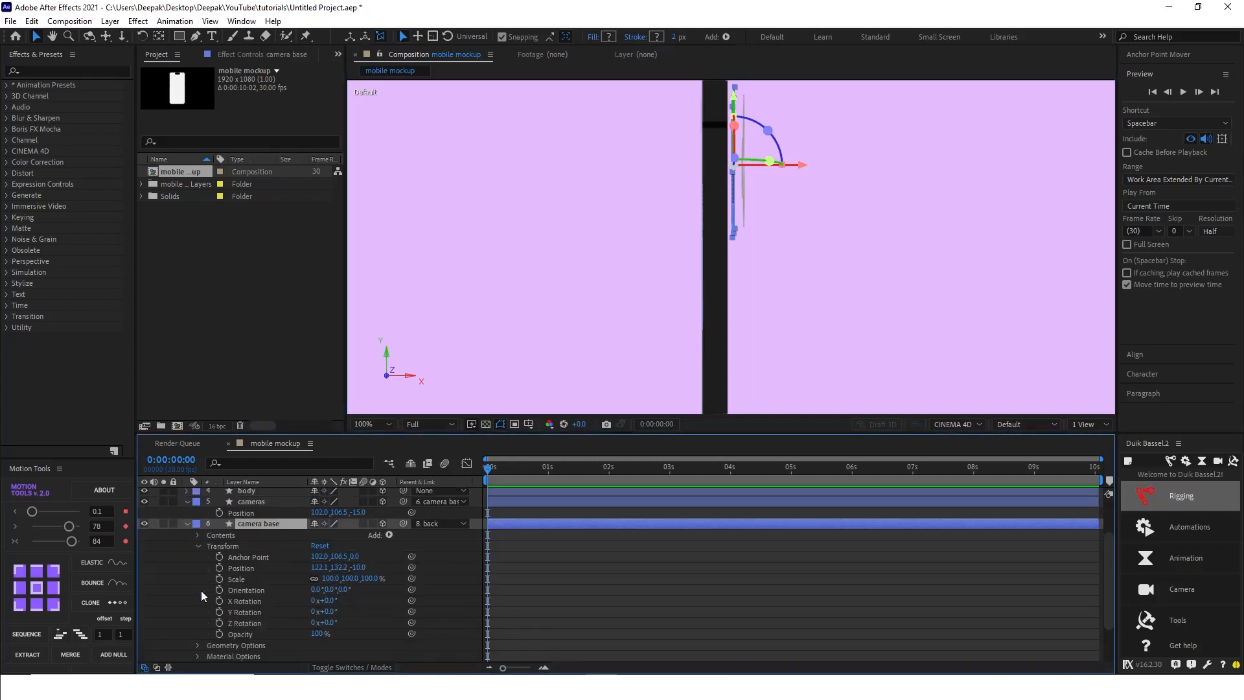
click(199, 546)
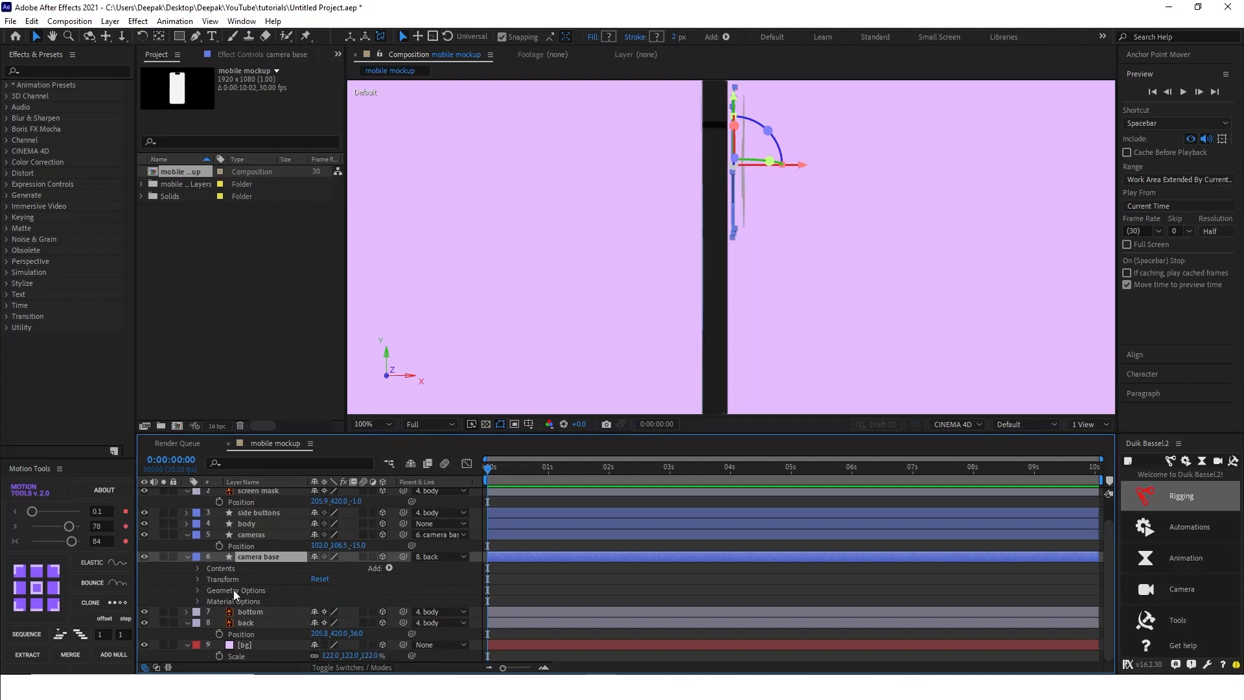
click(199, 589)
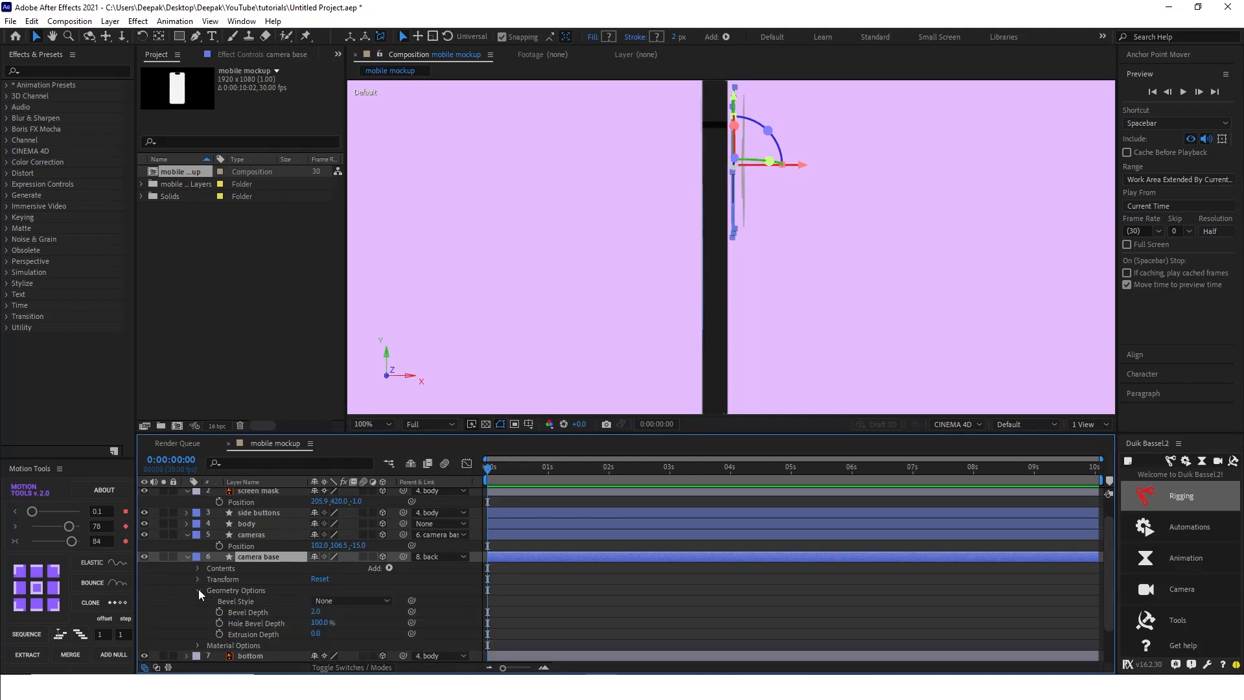
click(316, 633)
text(9)
key(Return)
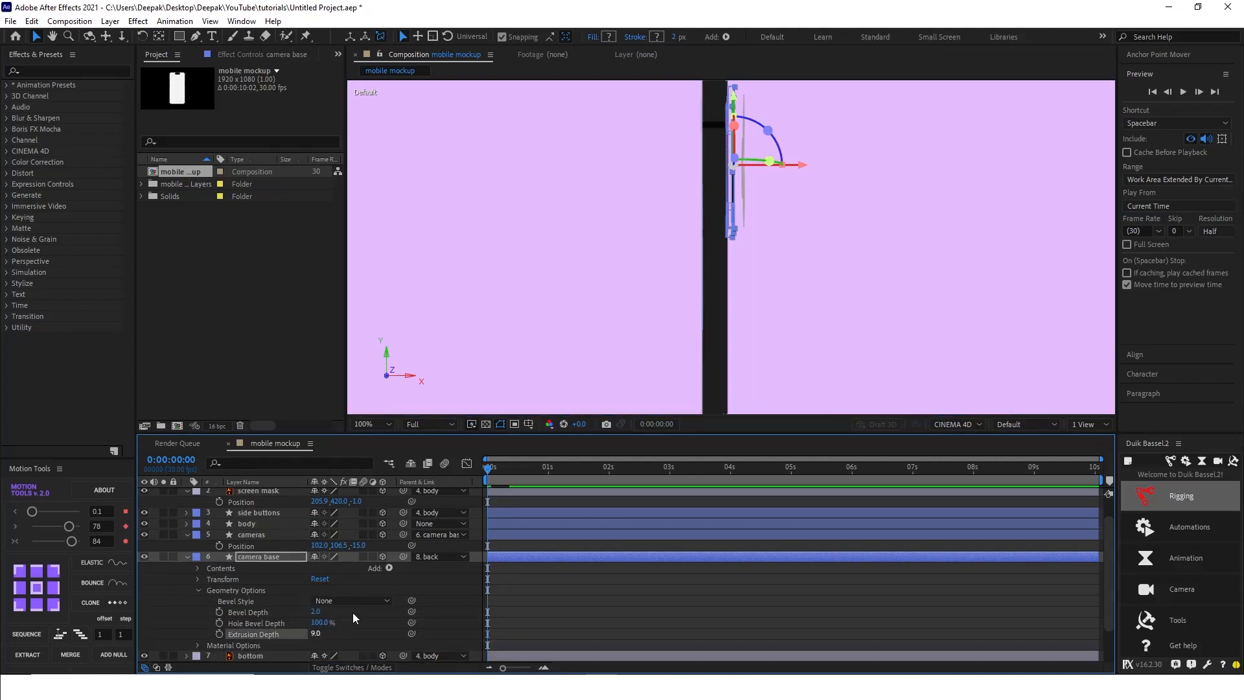
Step: Reveal the cameras layer's Geometry Options
click(249, 535)
click(186, 534)
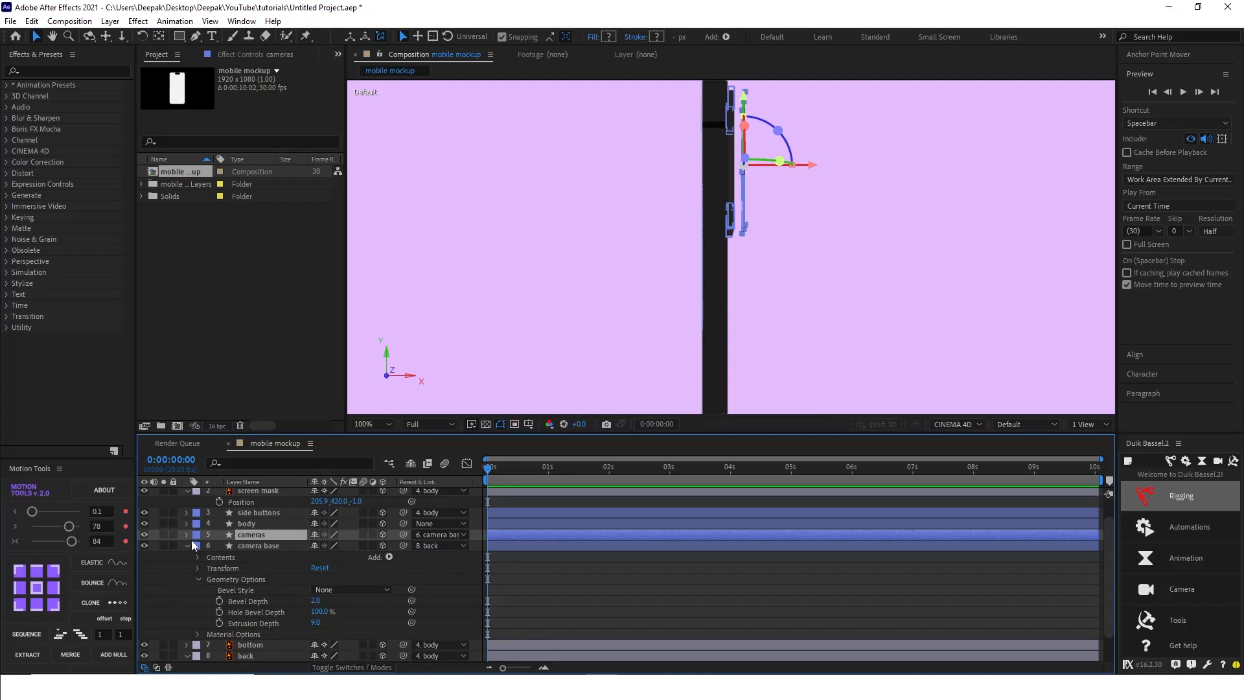
click(188, 534)
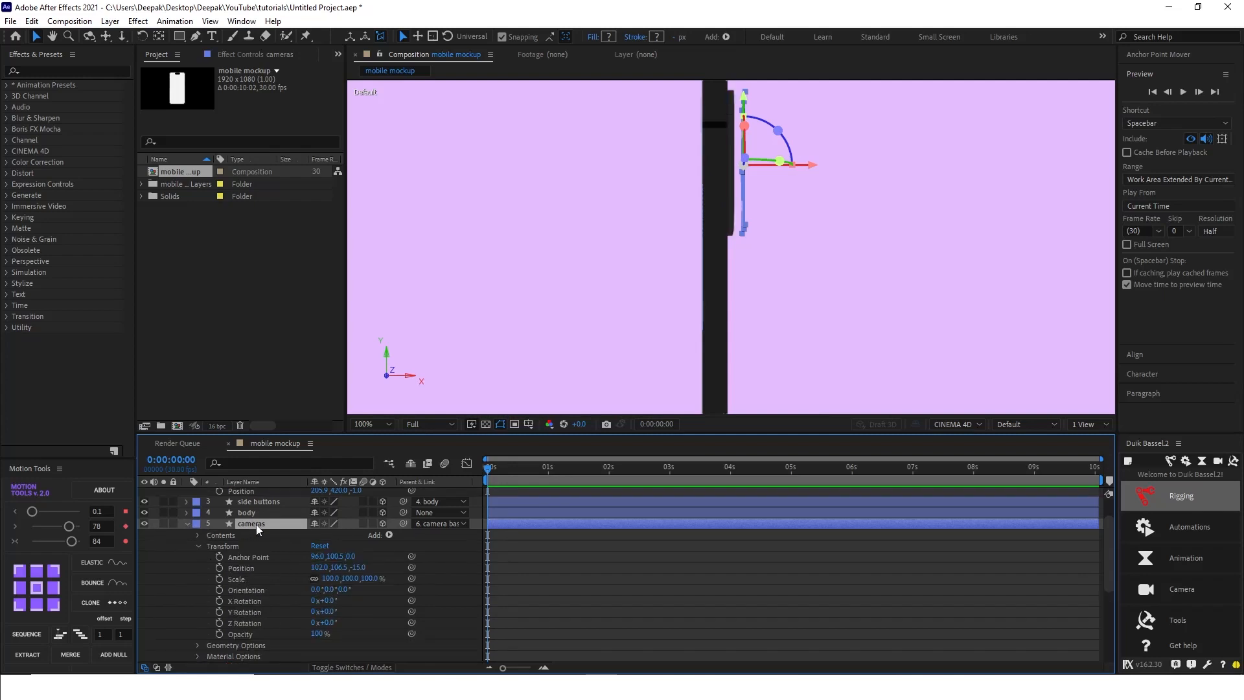
key(p)
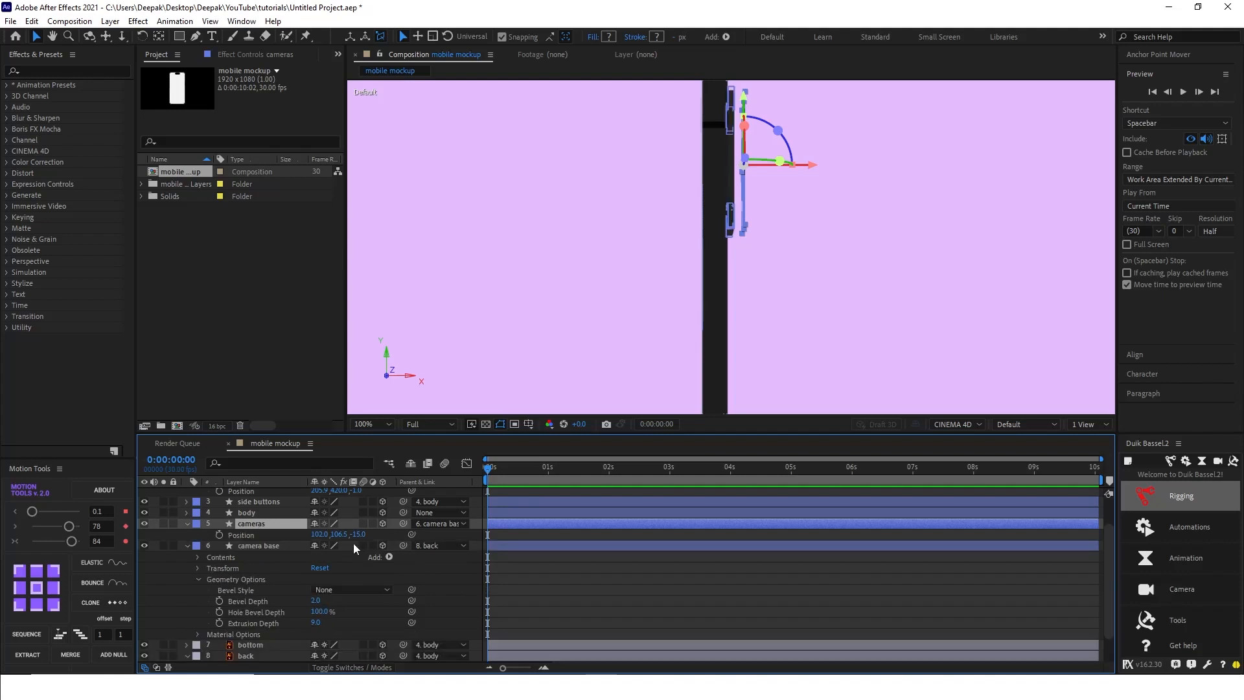
click(188, 525)
click(187, 524)
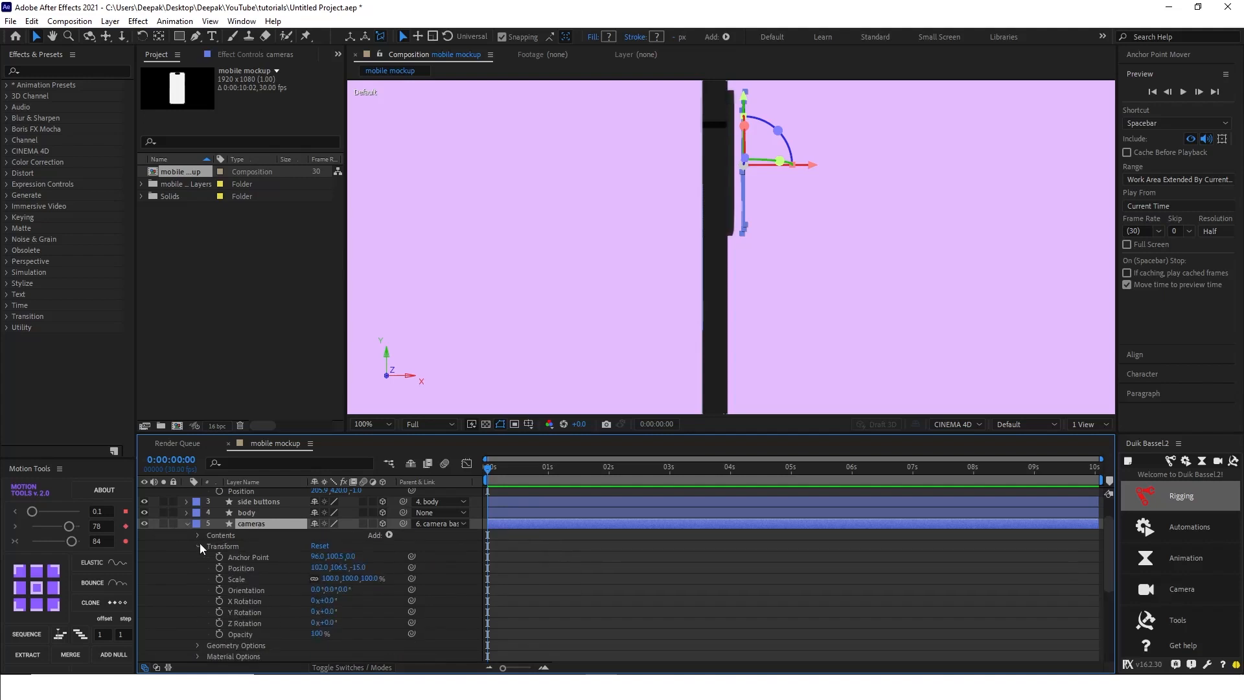
click(198, 546)
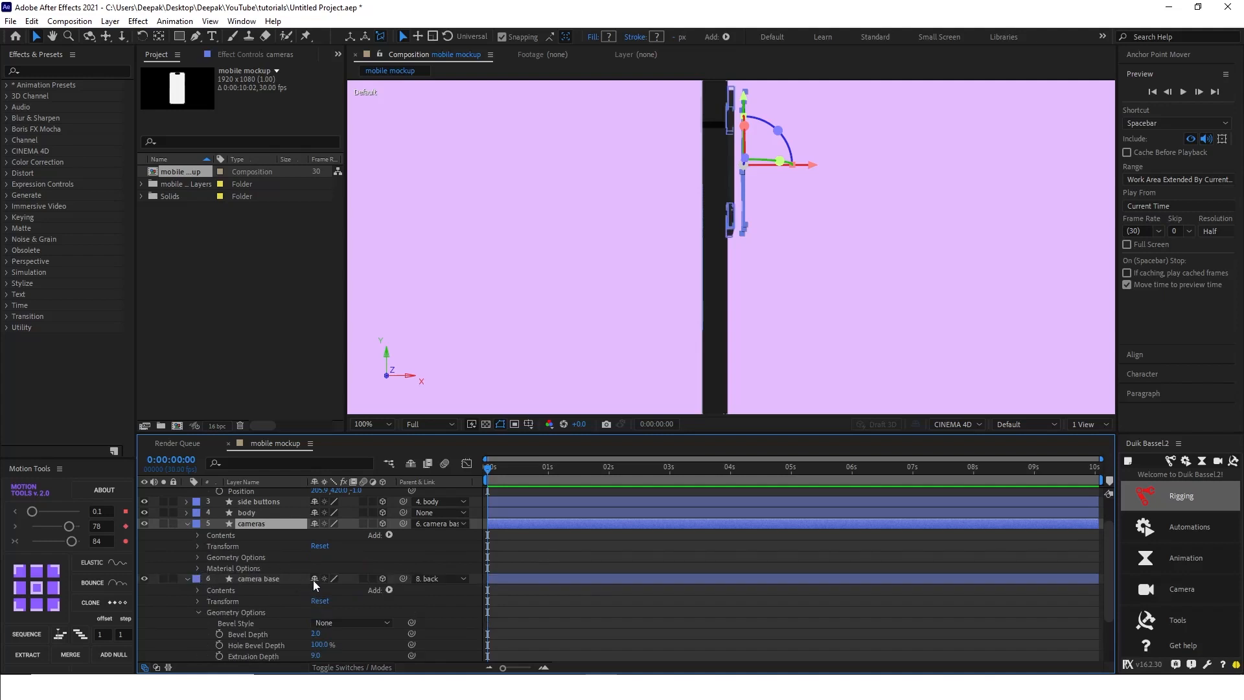
click(198, 557)
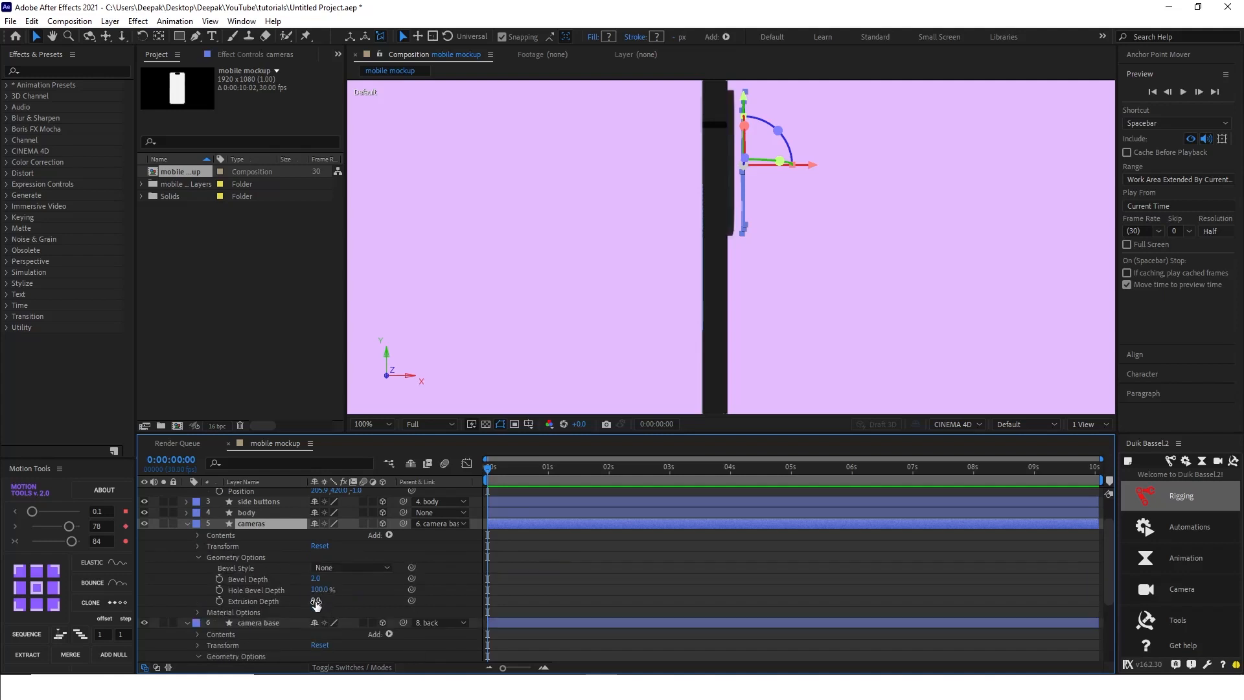
Step: Set the cameras layer's Extrusion Depth to 14 and check how it meets the camera base
click(315, 601)
text(14)
key(Return)
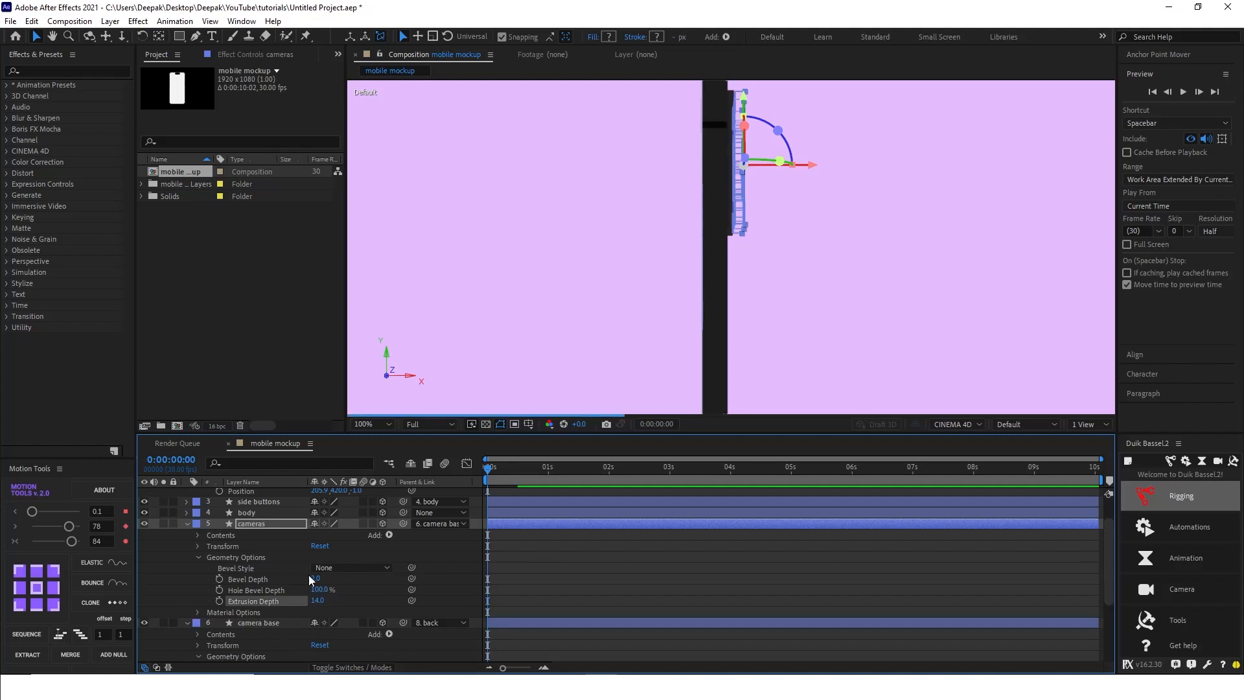
click(651, 252)
scroll(747, 119, up, 2)
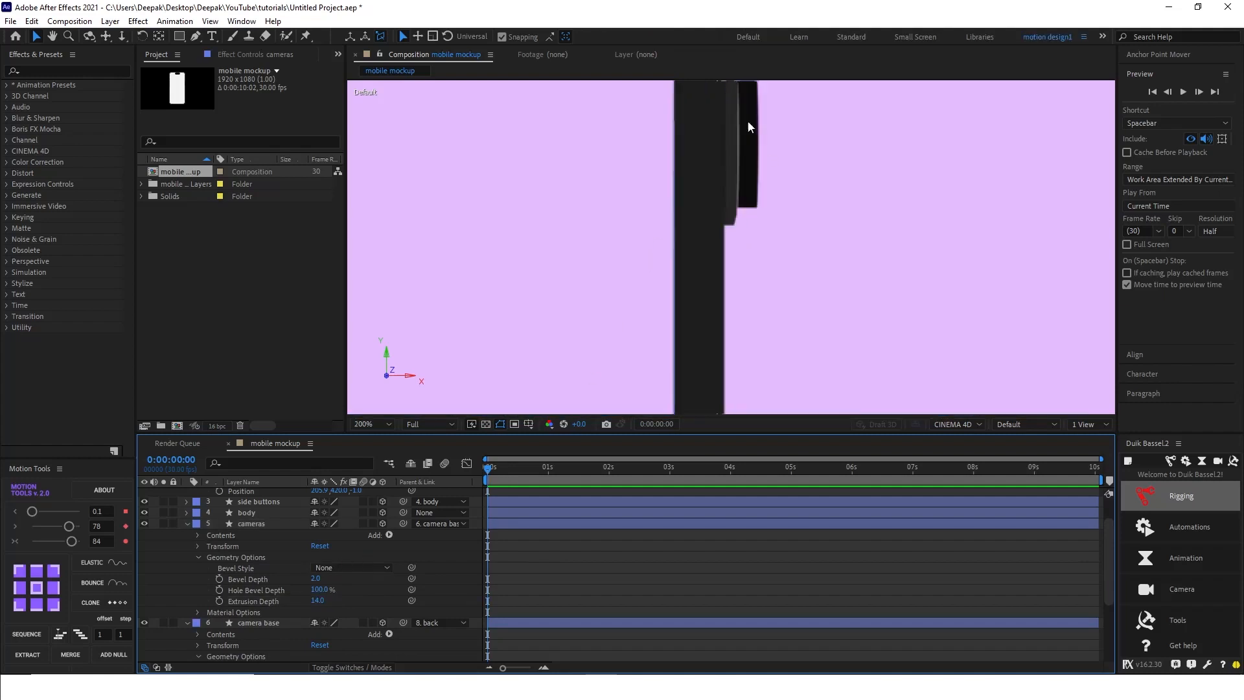
Step: Set the cameras layer's Extrusion Depth to 15 and collapse the cameras and camera base layers' properties
click(320, 600)
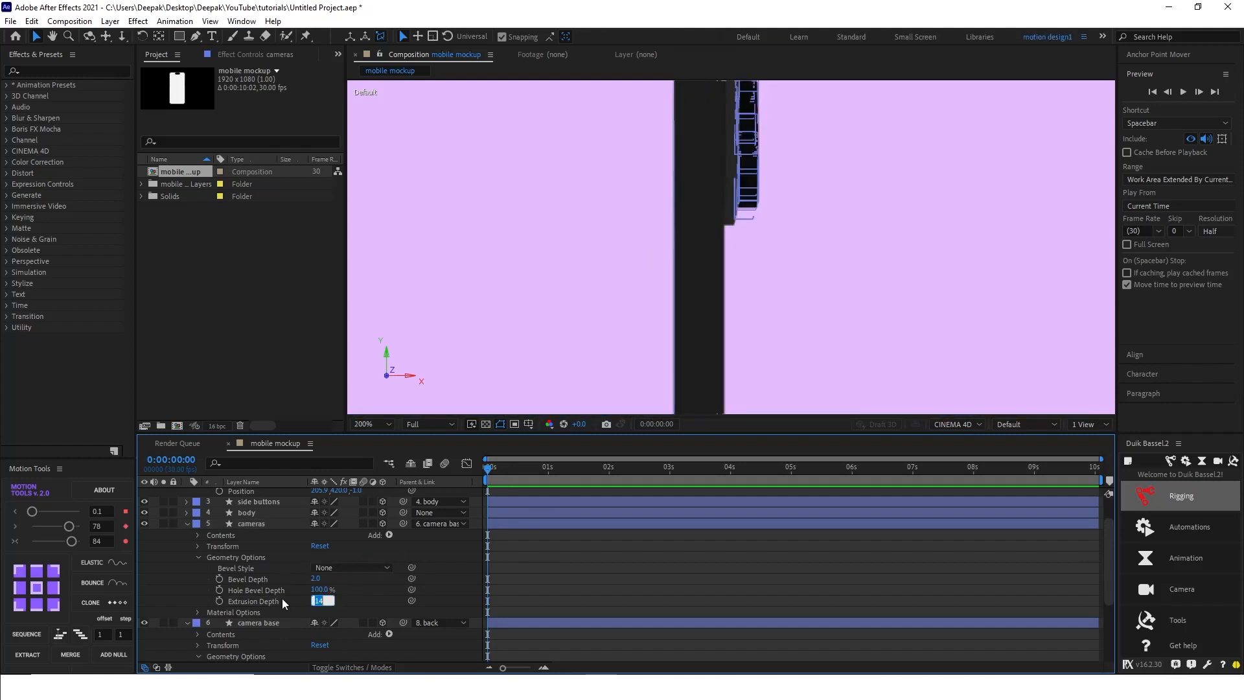
text(15)
key(Return)
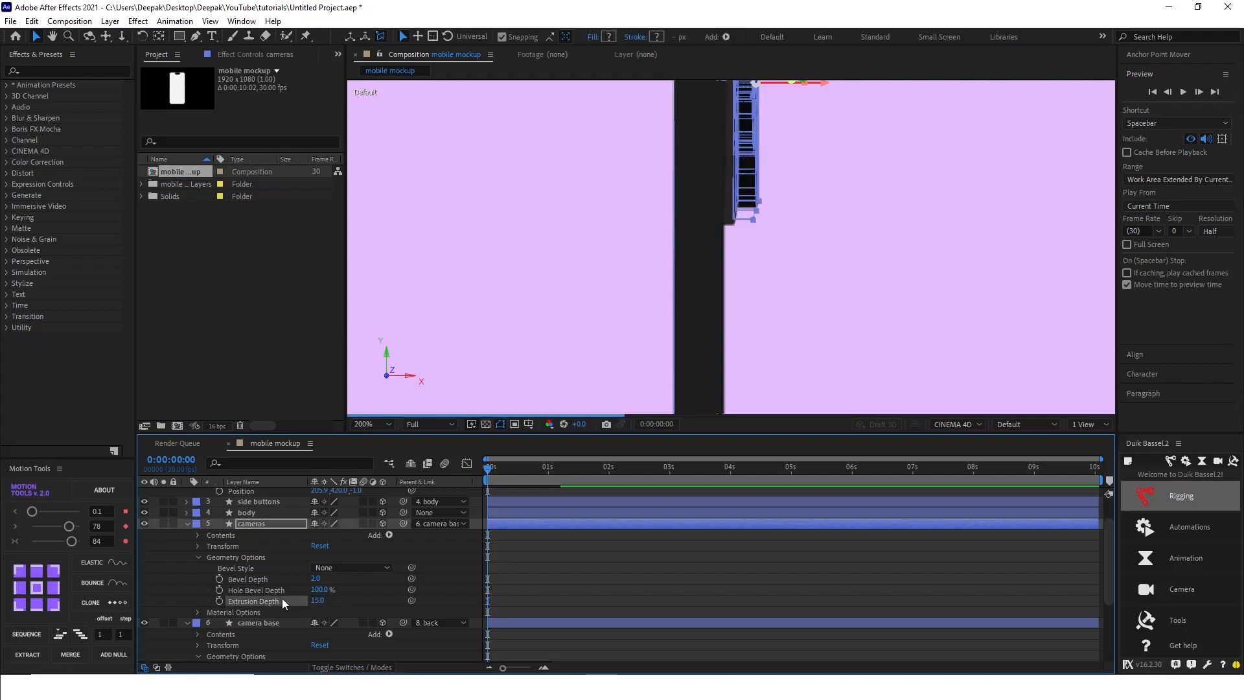
click(387, 554)
scroll(701, 334, down, 1)
key(space)
drag(767, 242, 728, 295)
scroll(713, 256, up, 1)
key(v)
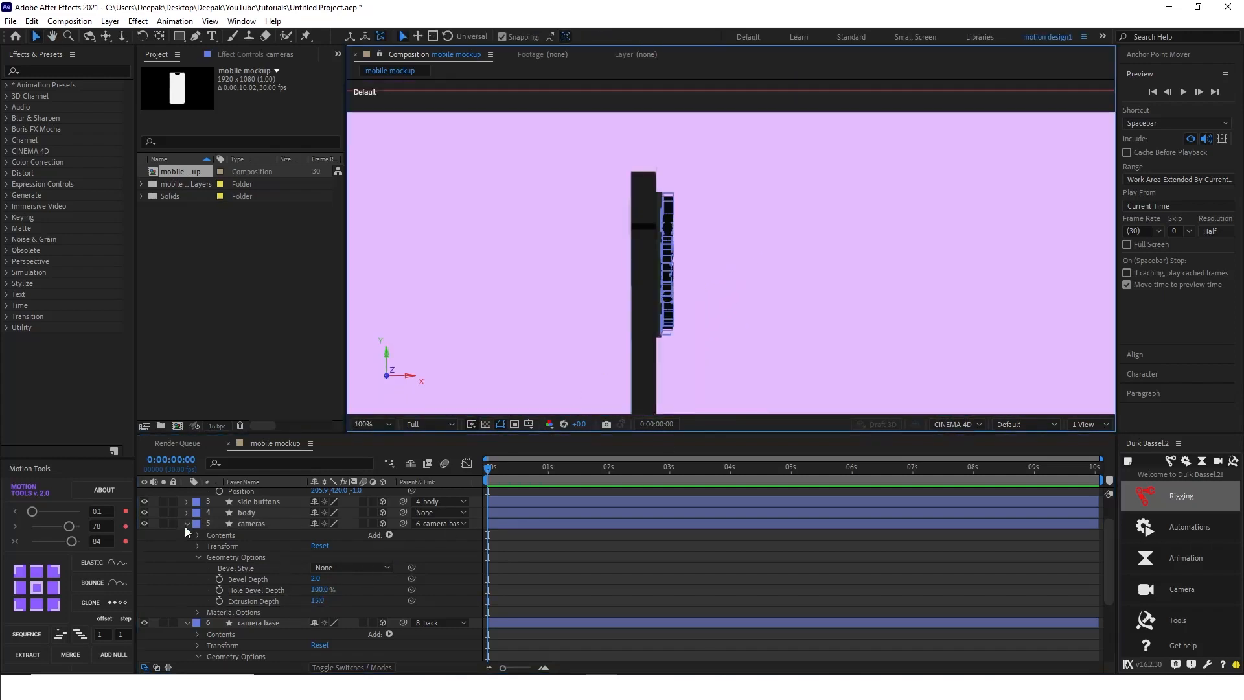
click(186, 524)
click(187, 534)
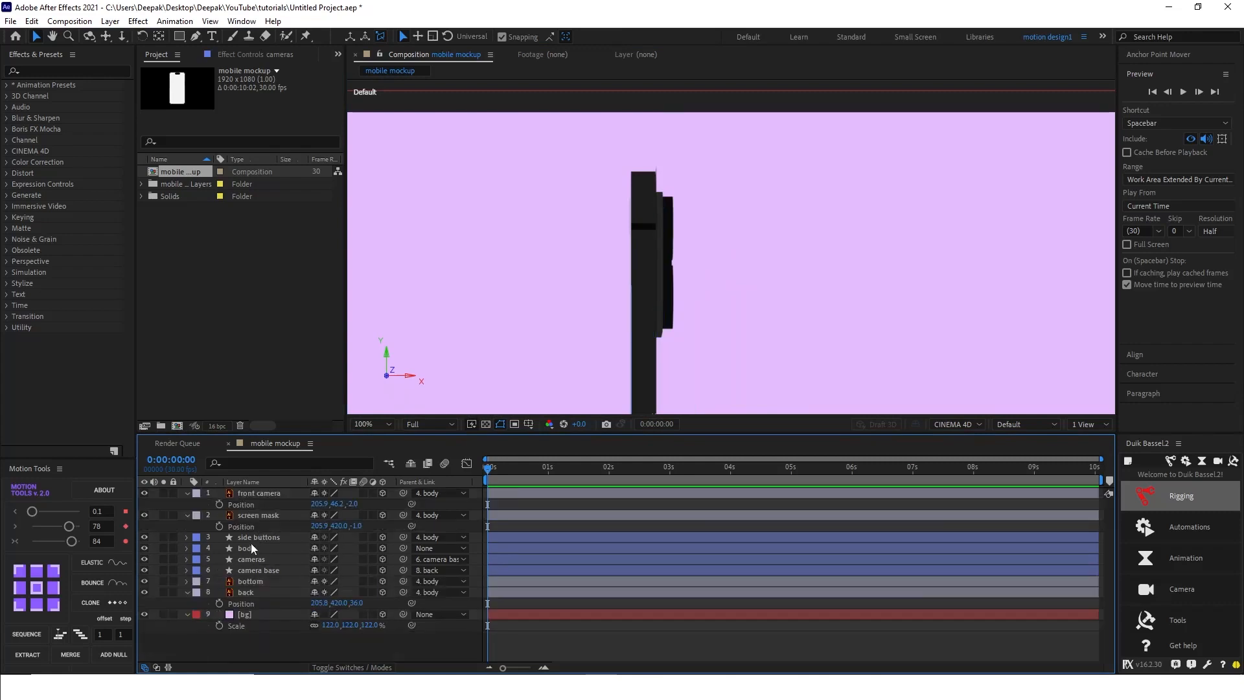
Step: Turn the body layer to a Y rotation of -91° to view the phone from its opposite edge
click(247, 559)
click(251, 571)
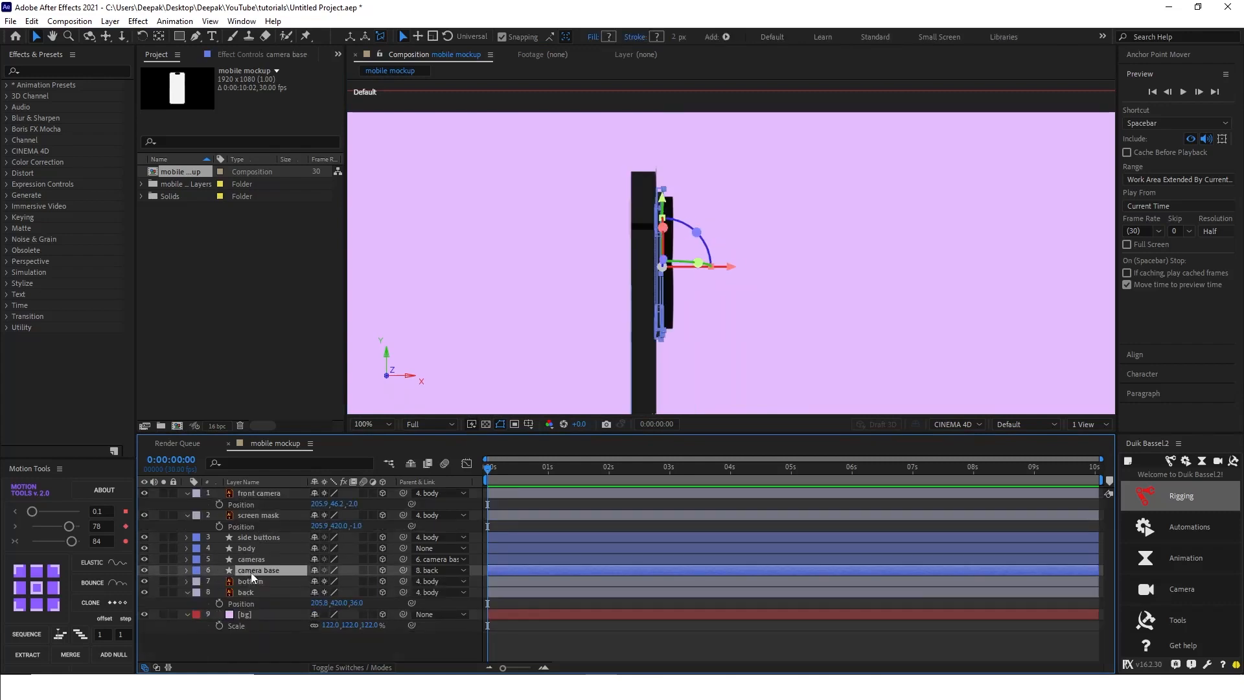
click(243, 549)
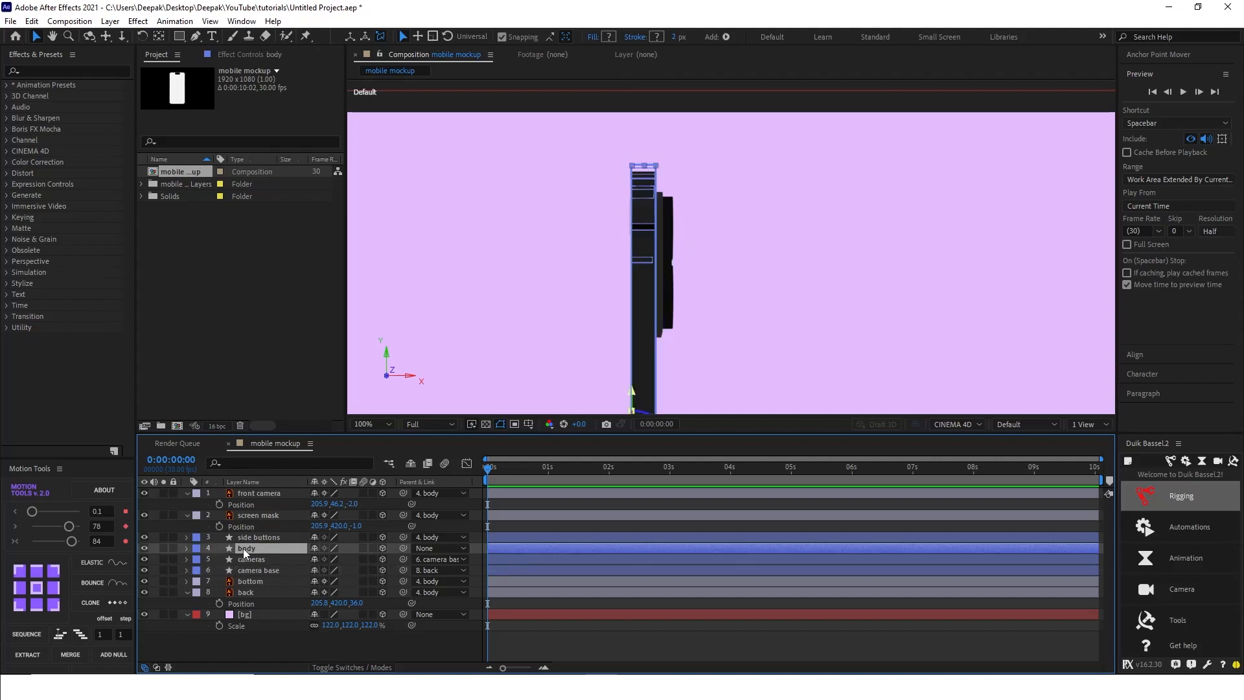
key(r)
drag(332, 581, 218, 581)
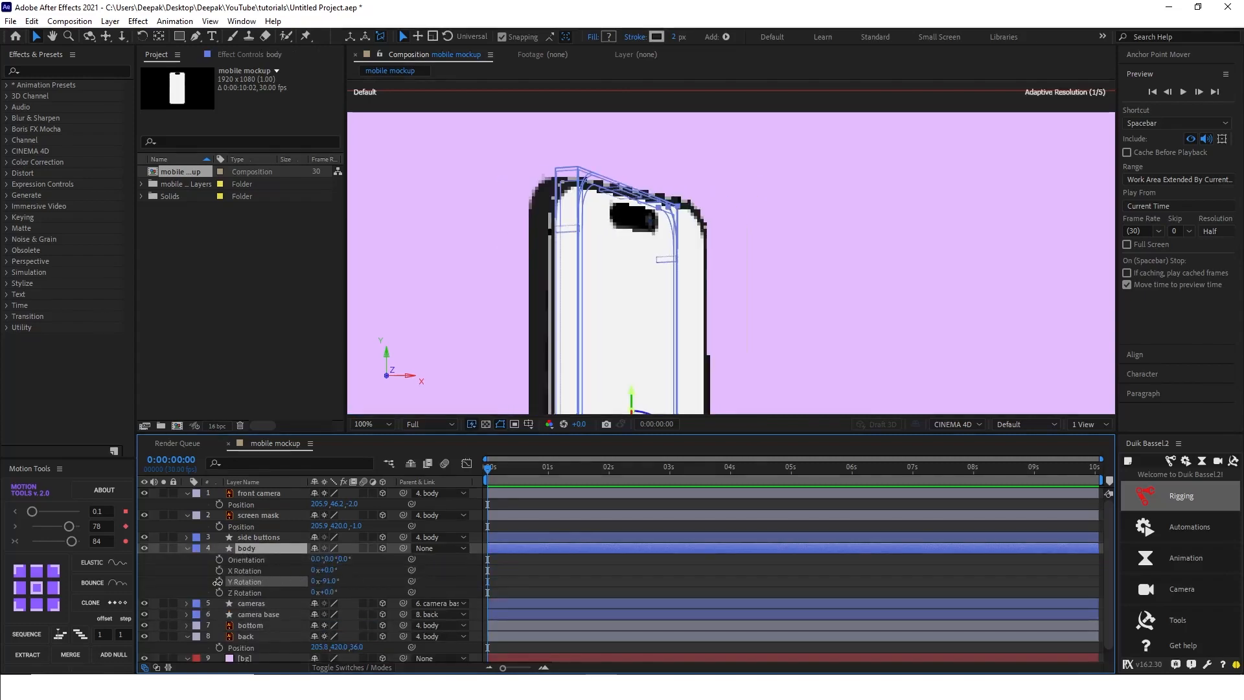
scroll(641, 311, down, 1)
drag(832, 242, 796, 164)
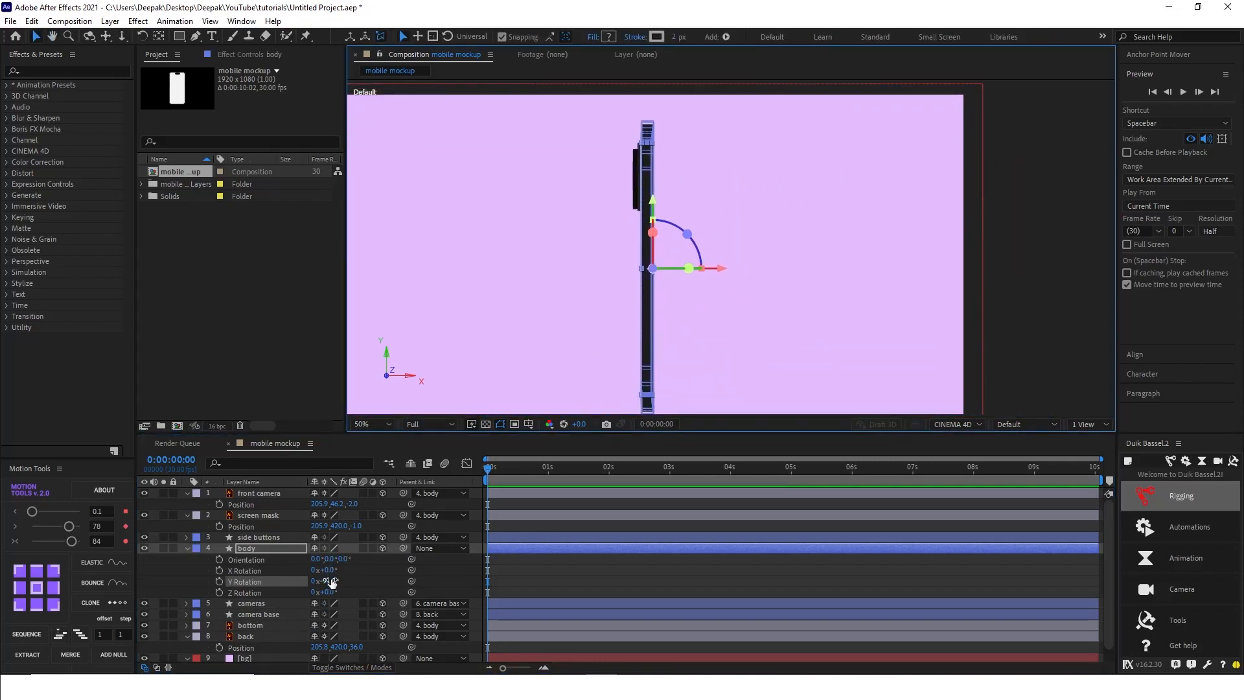
Step: Turn the body layer through Y rotations of -27° and 80° to 52° to inspect the side buttons up close
drag(332, 582, 373, 580)
click(786, 211)
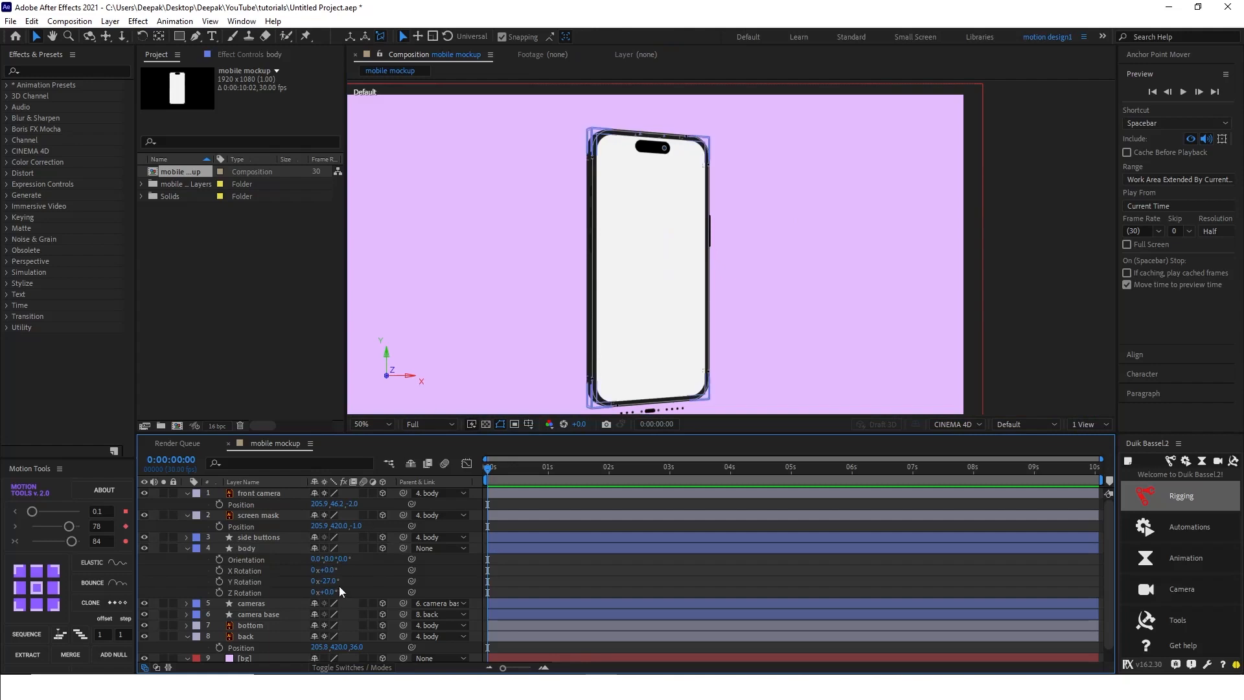
drag(327, 582, 394, 568)
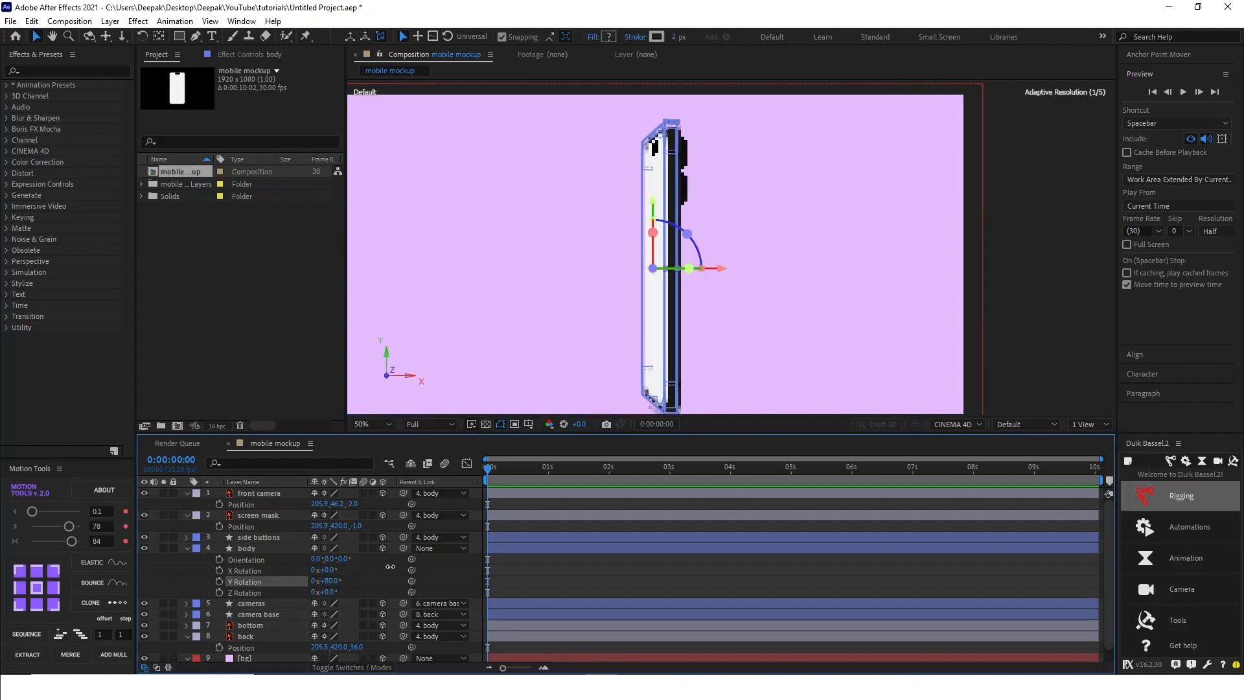
click(727, 173)
scroll(728, 172, up, 2)
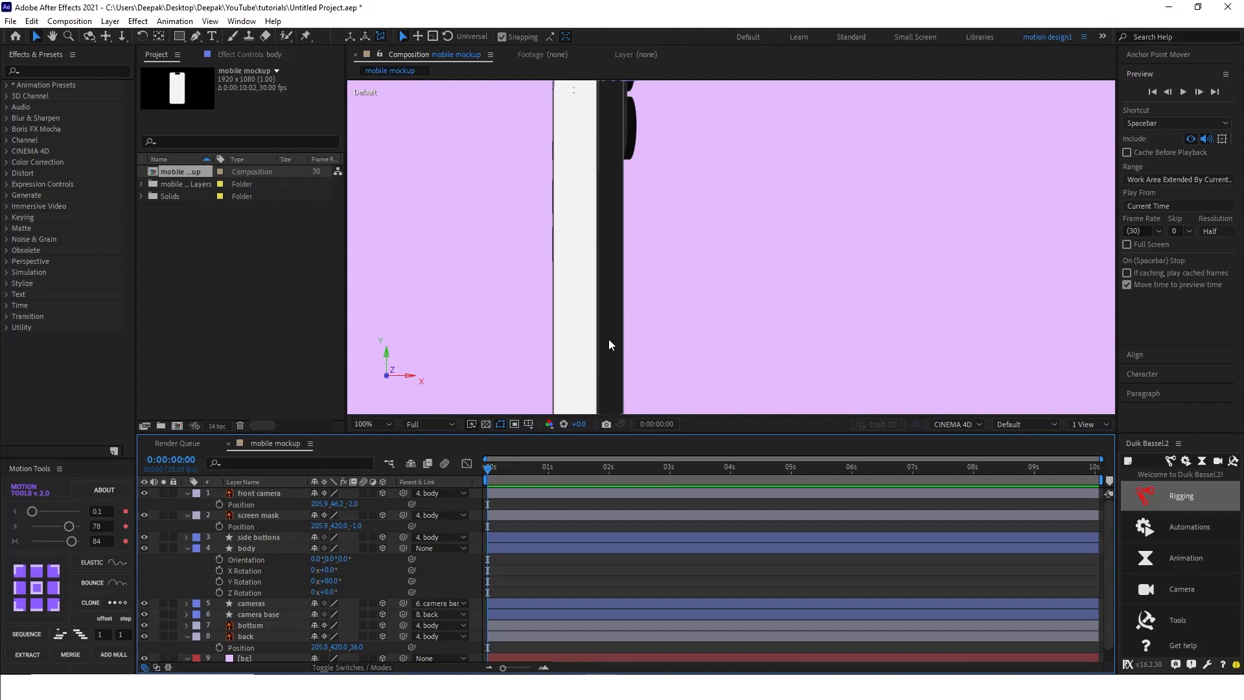
scroll(609, 345, down, 1)
scroll(705, 219, up, 1)
mouse_move(328, 580)
mouse_down()
mouse_move(354, 573)
mouse_move(306, 578)
mouse_up()
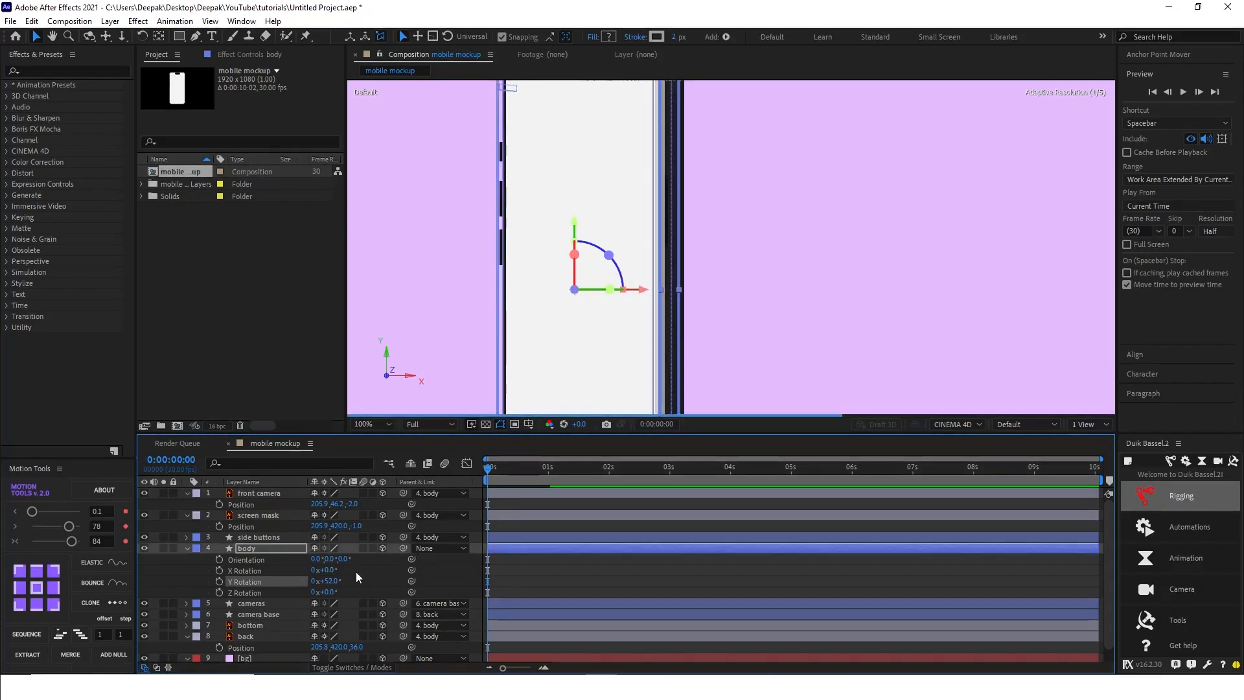
click(786, 156)
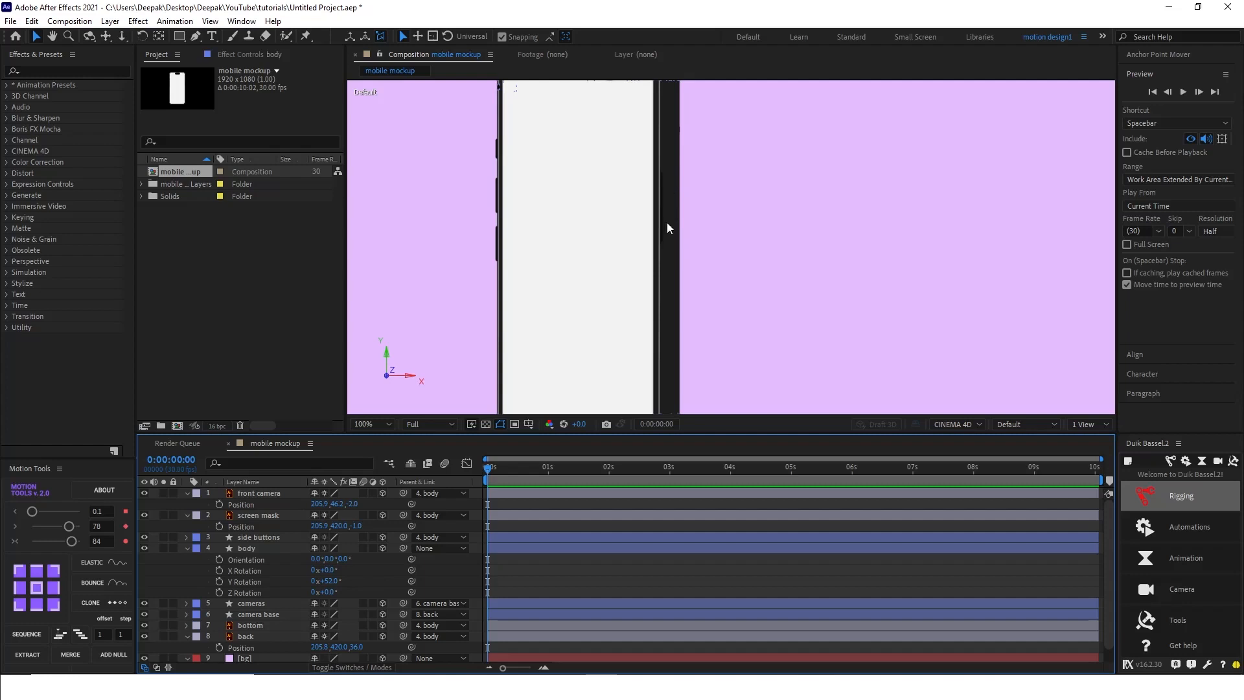
Step: Set the side buttons layer's Extrusion Depth to 10 in its Geometry Options
click(258, 537)
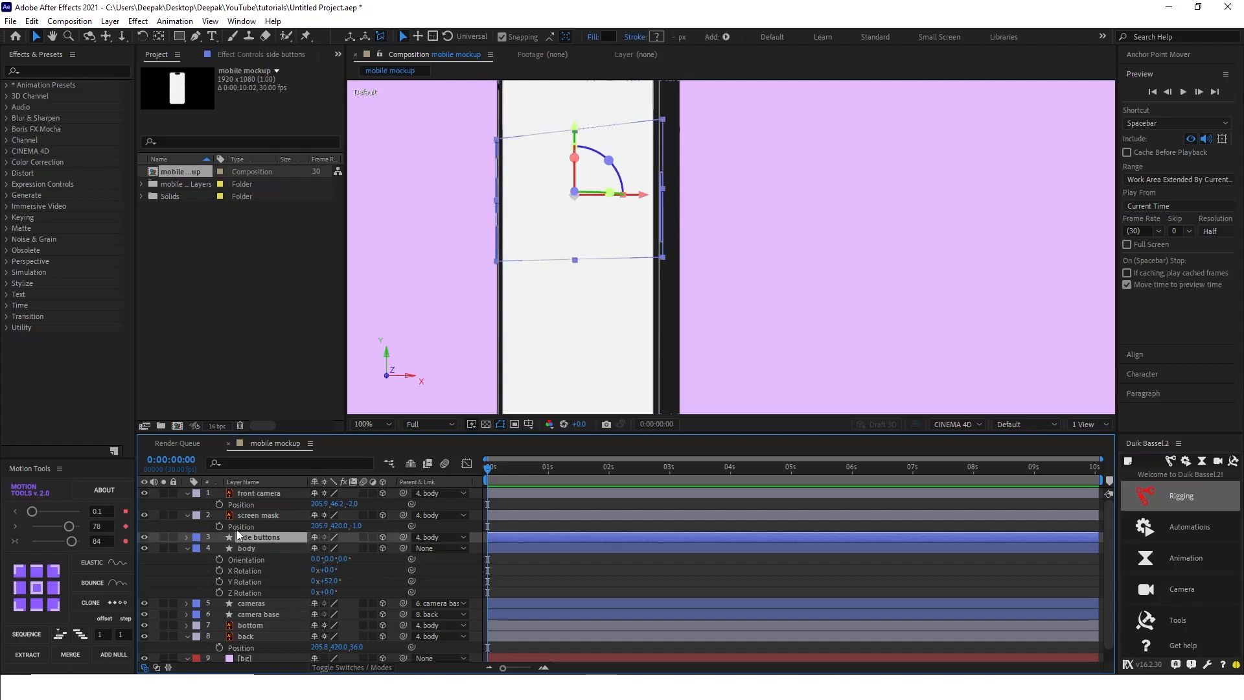
key(p)
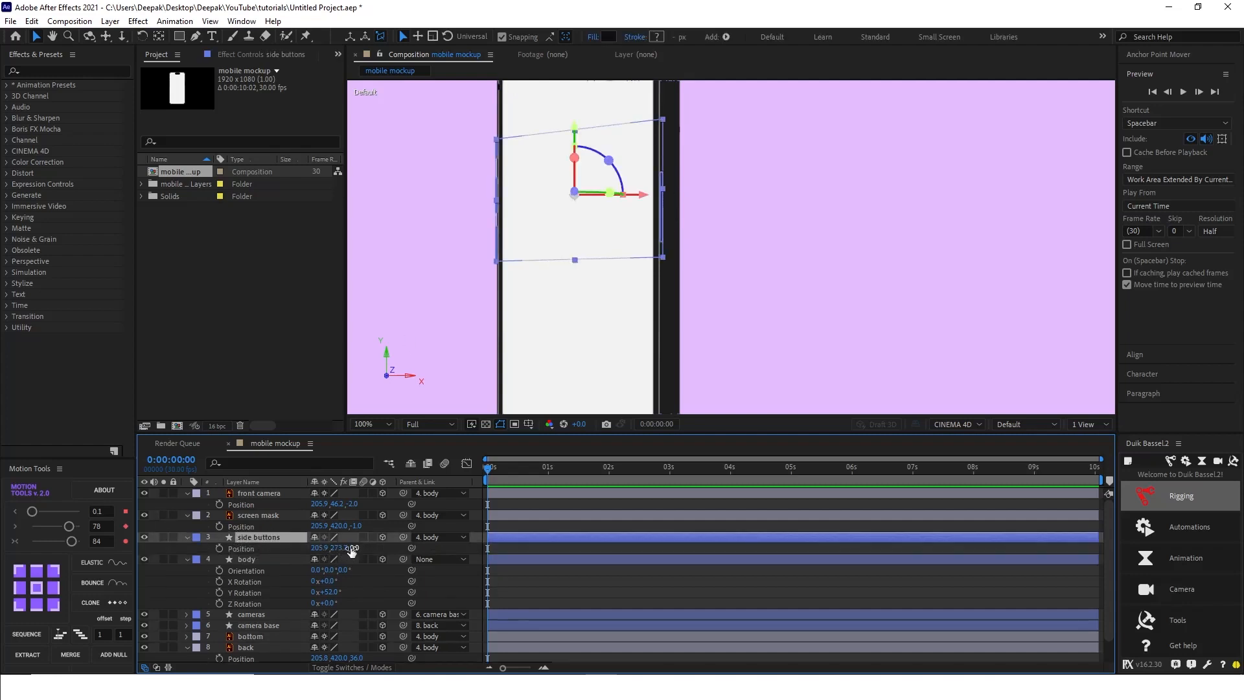
click(183, 538)
click(183, 538)
click(197, 547)
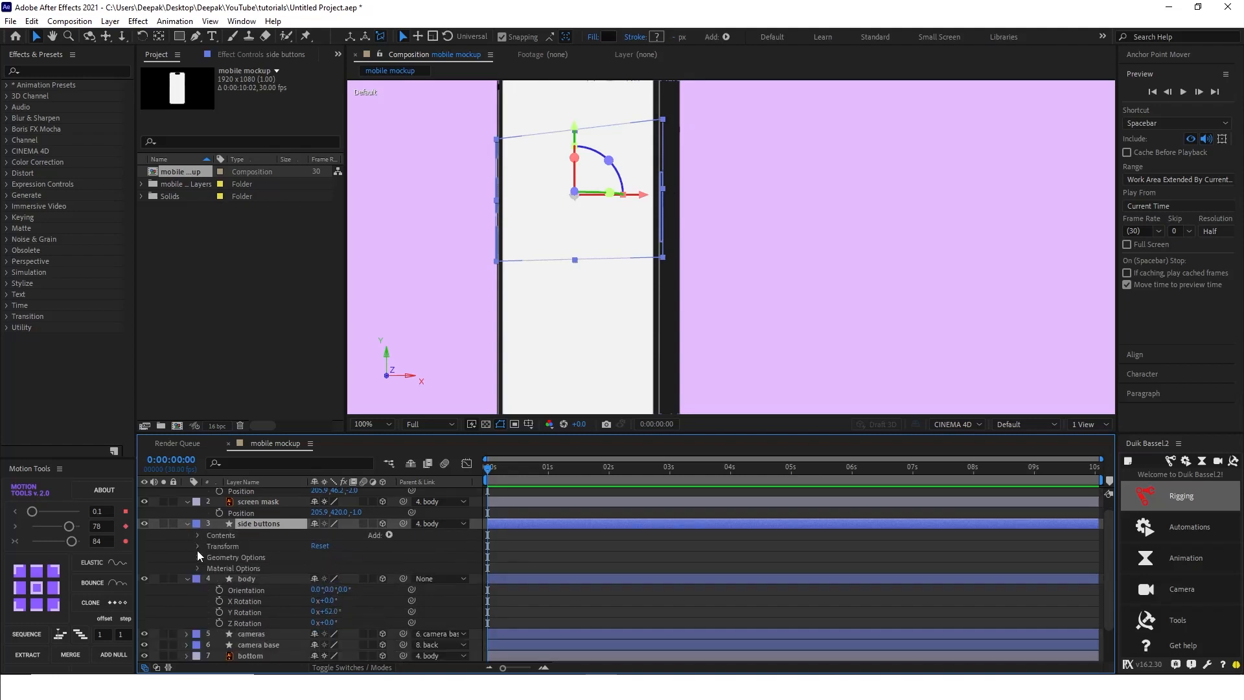
click(197, 565)
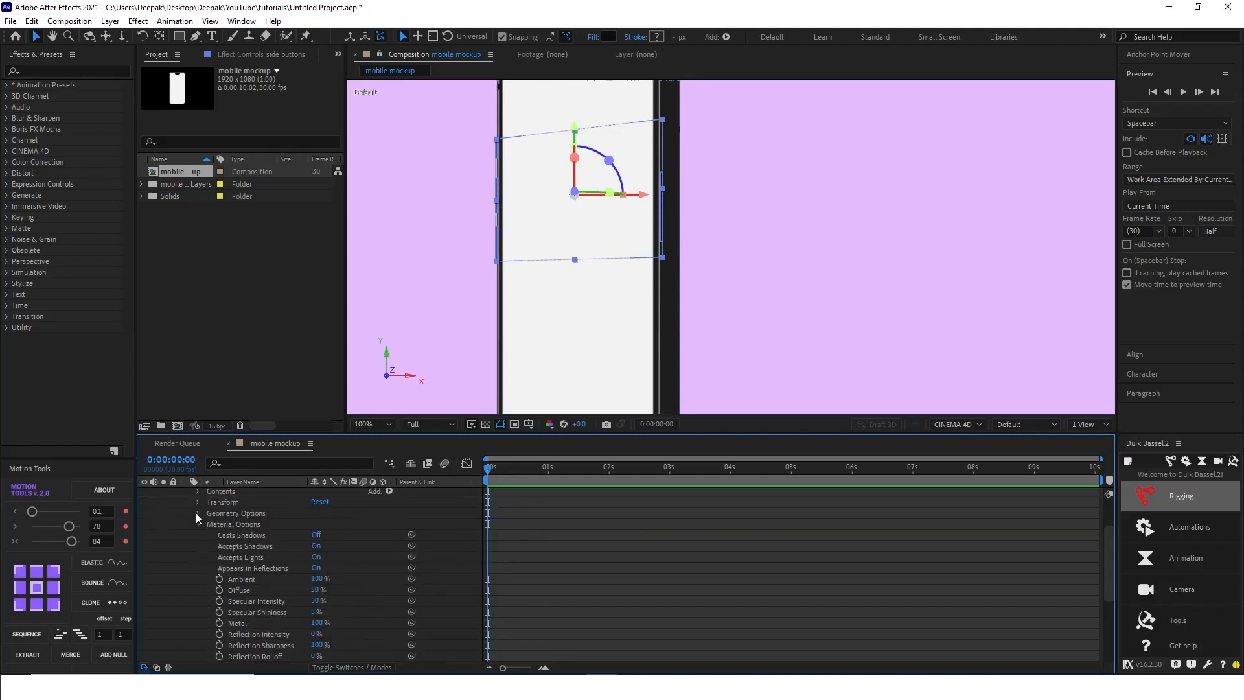
click(198, 513)
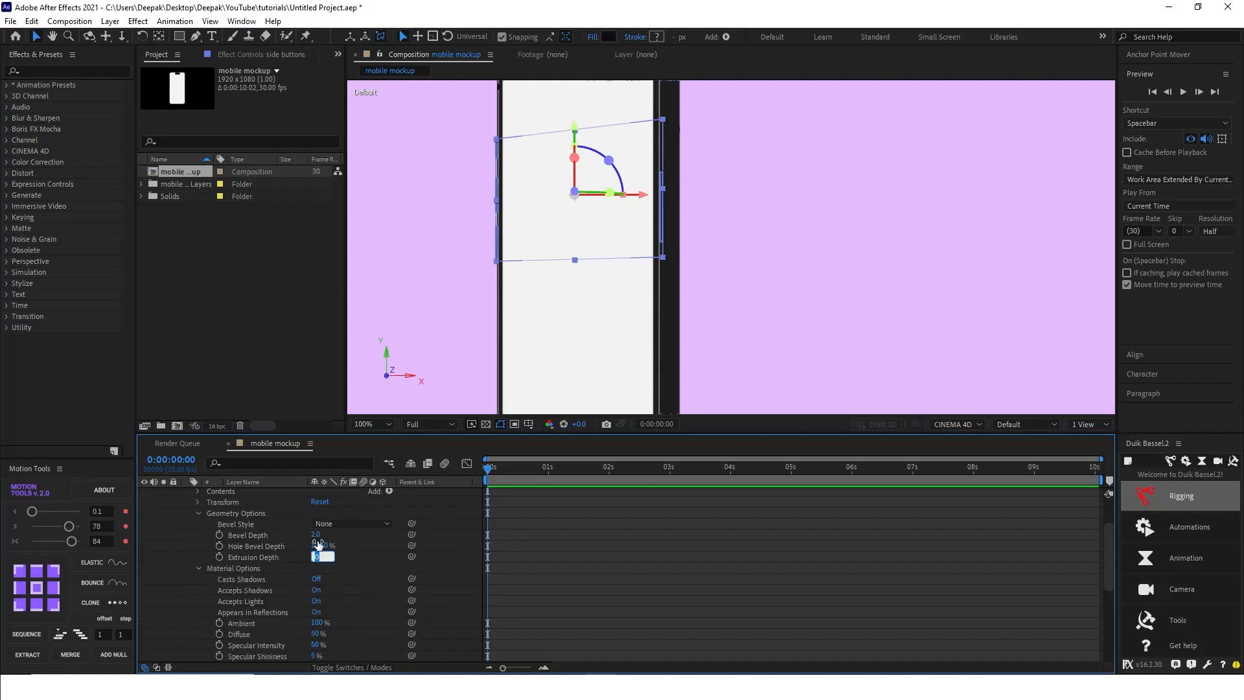
text(10)
key(Return)
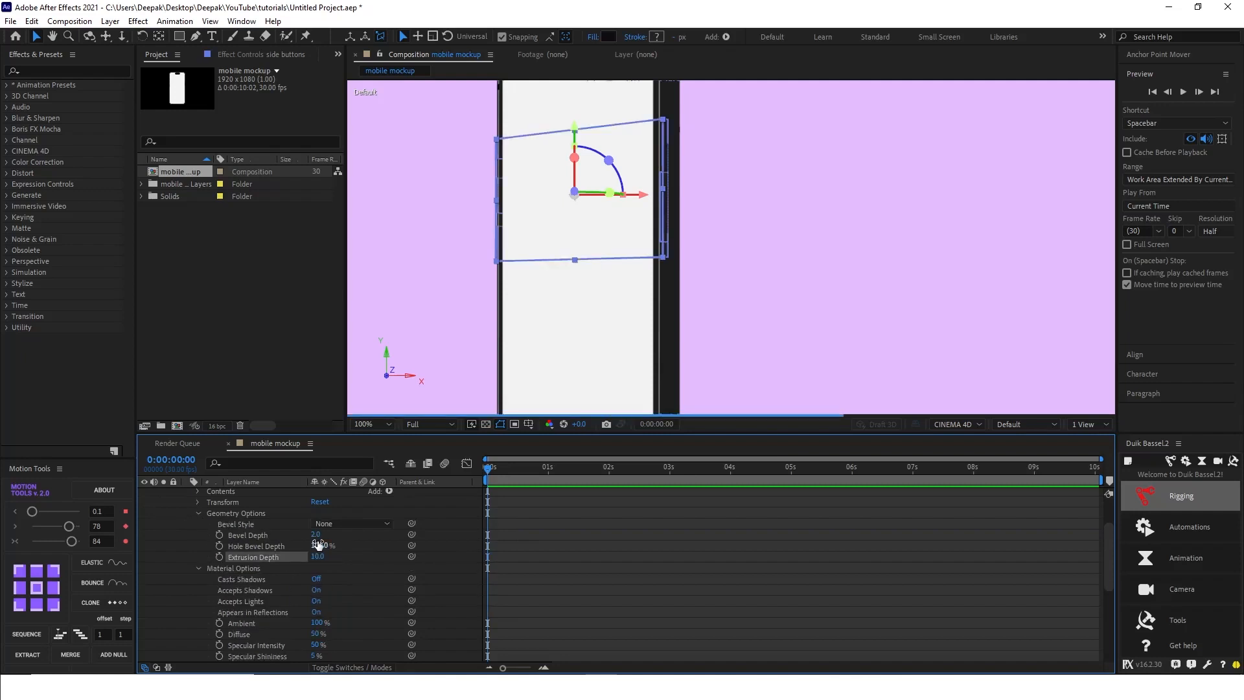
Step: Switch the composition to the Top view and collapse the side buttons layer's properties
scroll(350, 531, up, 3)
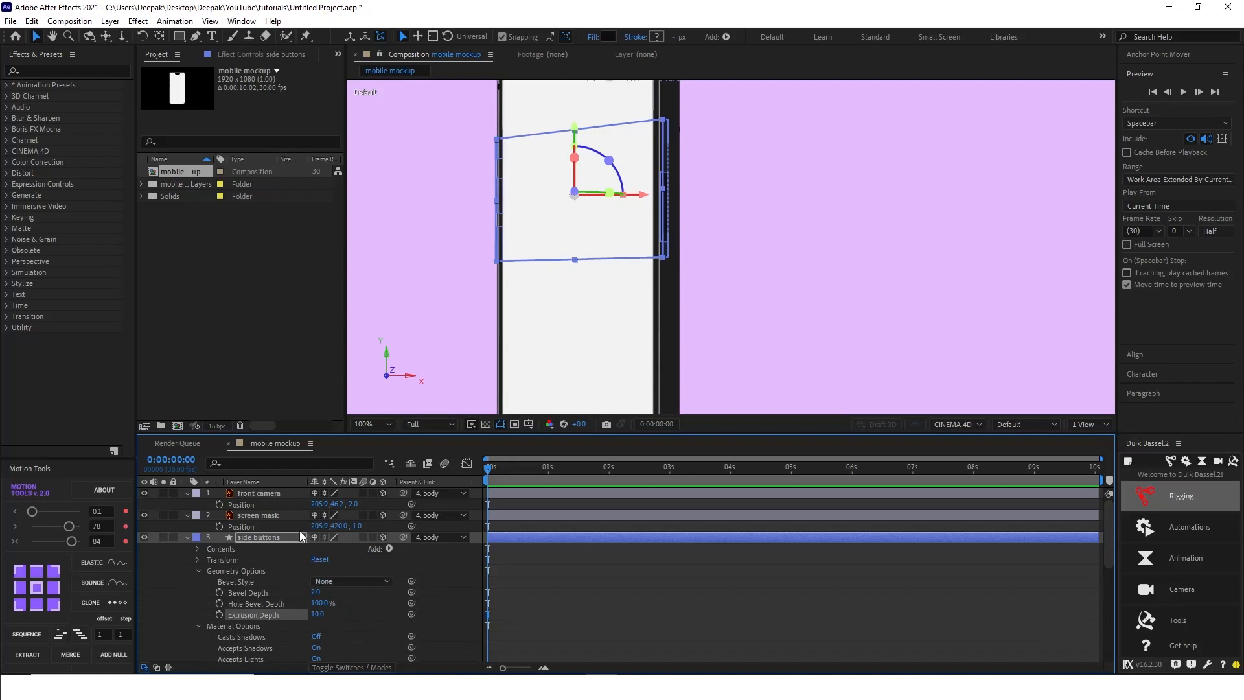
click(1019, 424)
click(1013, 498)
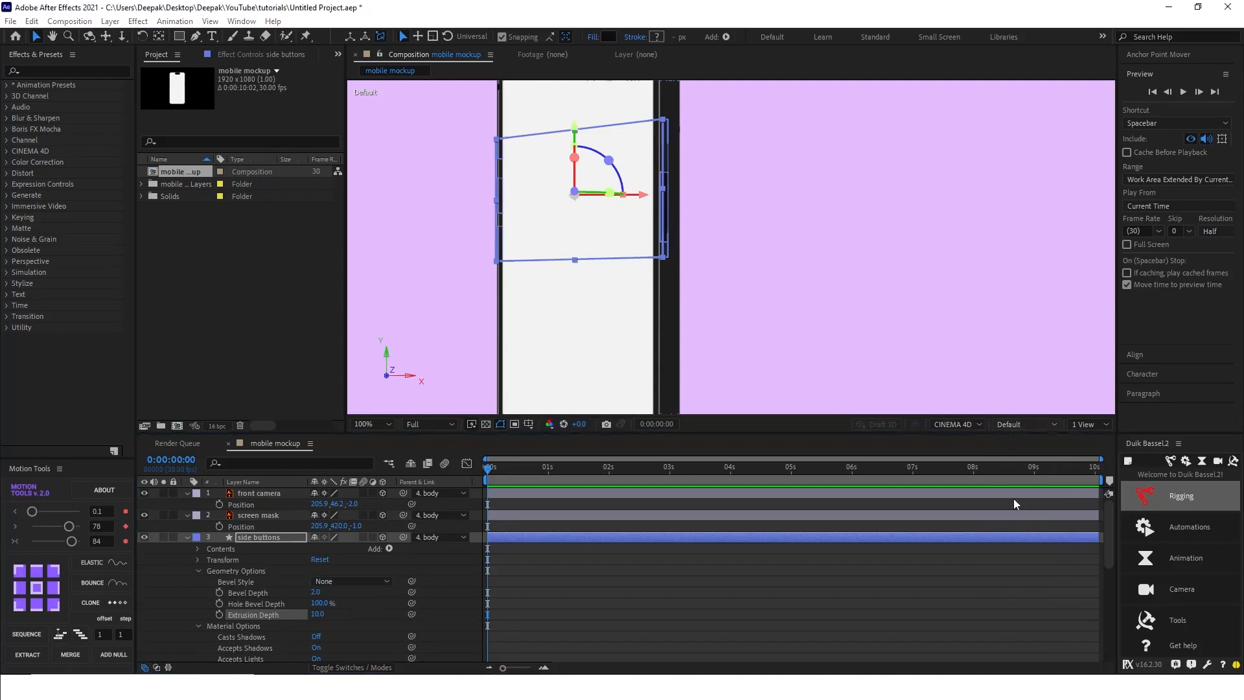
scroll(239, 601, down, 3)
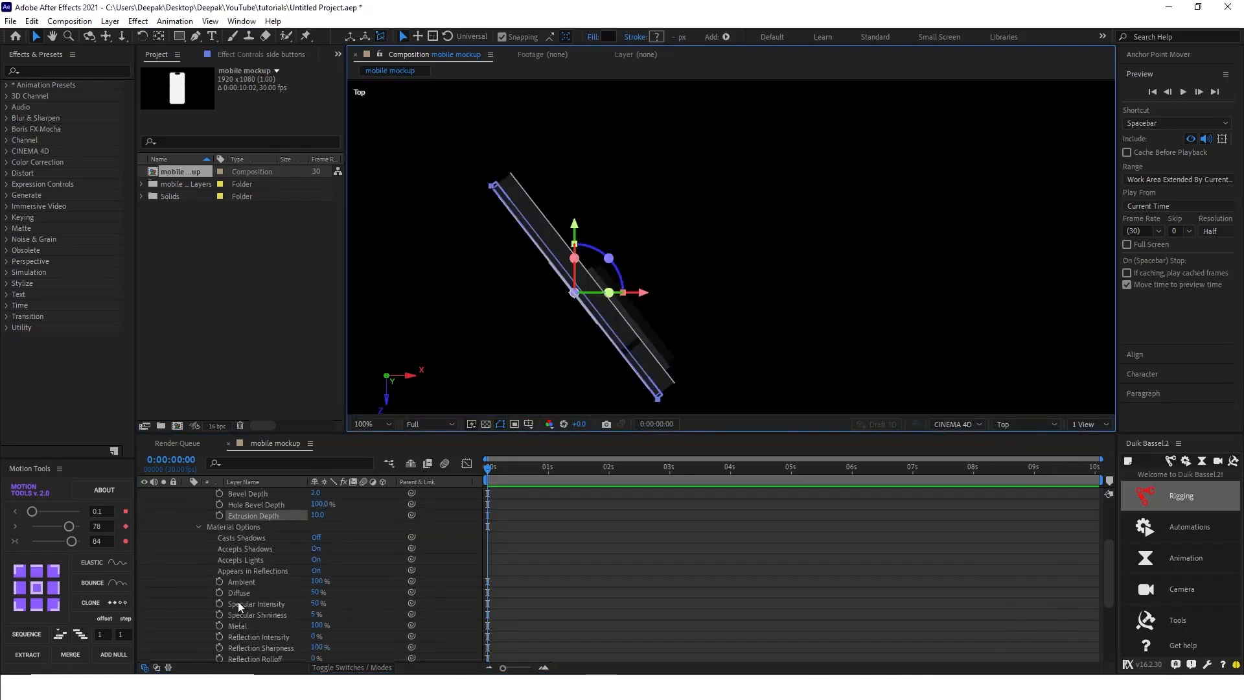
scroll(218, 555, up, 3)
click(187, 537)
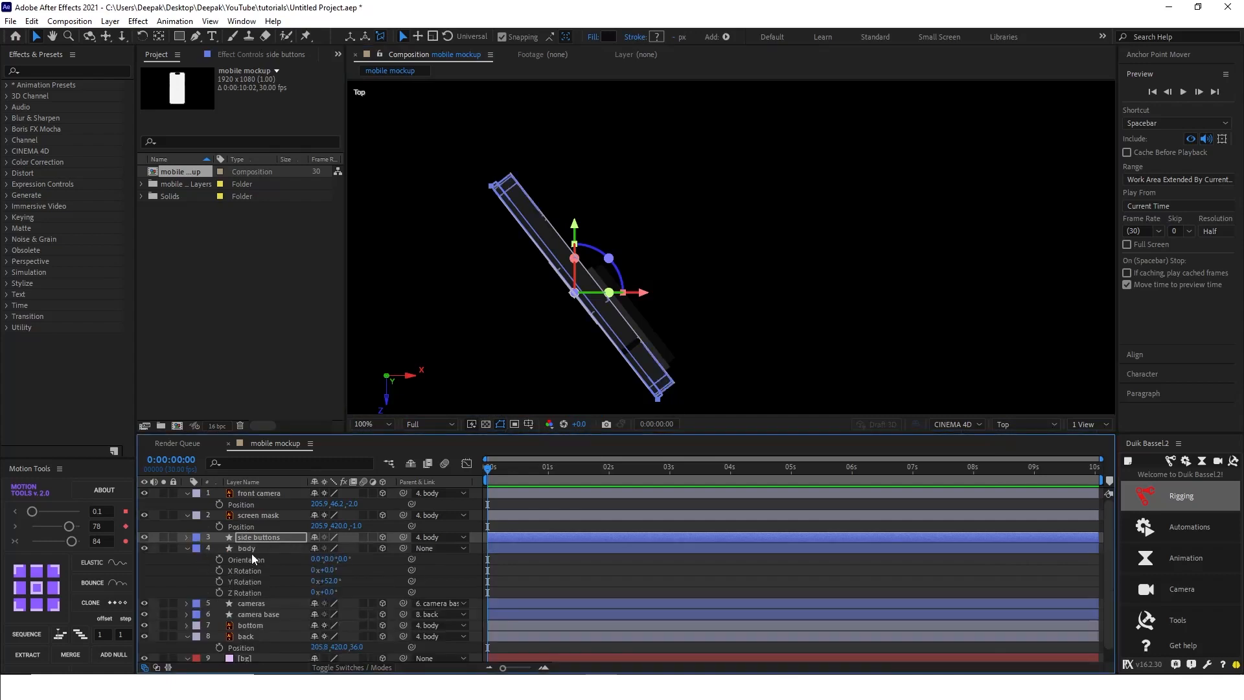
Step: Set the body layer's Y Rotation to 0° so the phone lies straight in the Top view
click(252, 552)
key(r)
key(r)
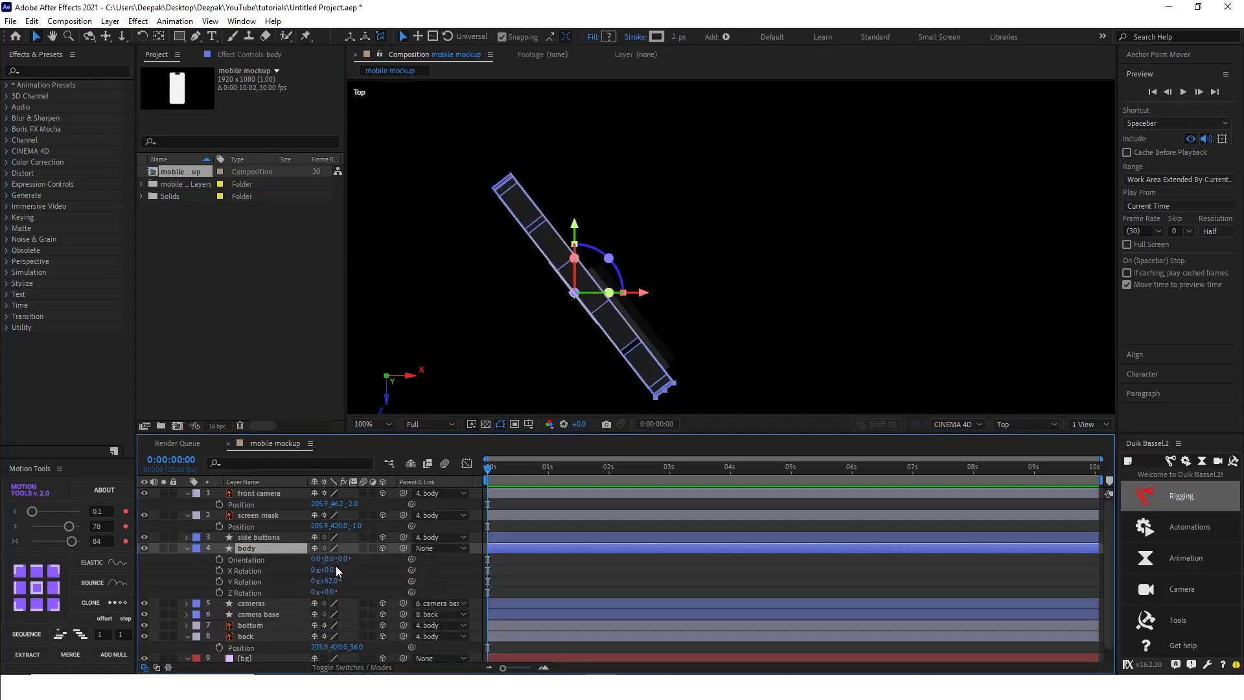
click(330, 581)
text(0)
key(Return)
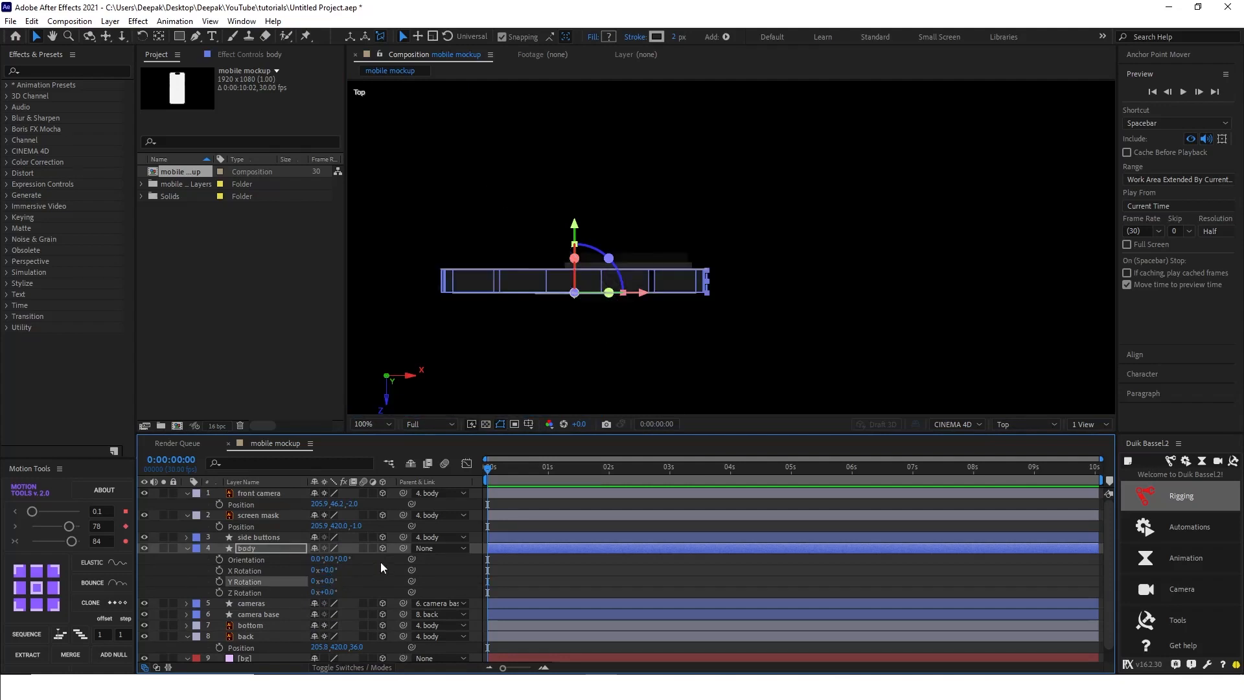
Step: Move the side buttons layer back along its depth axis into the middle of the body's thickness
click(258, 538)
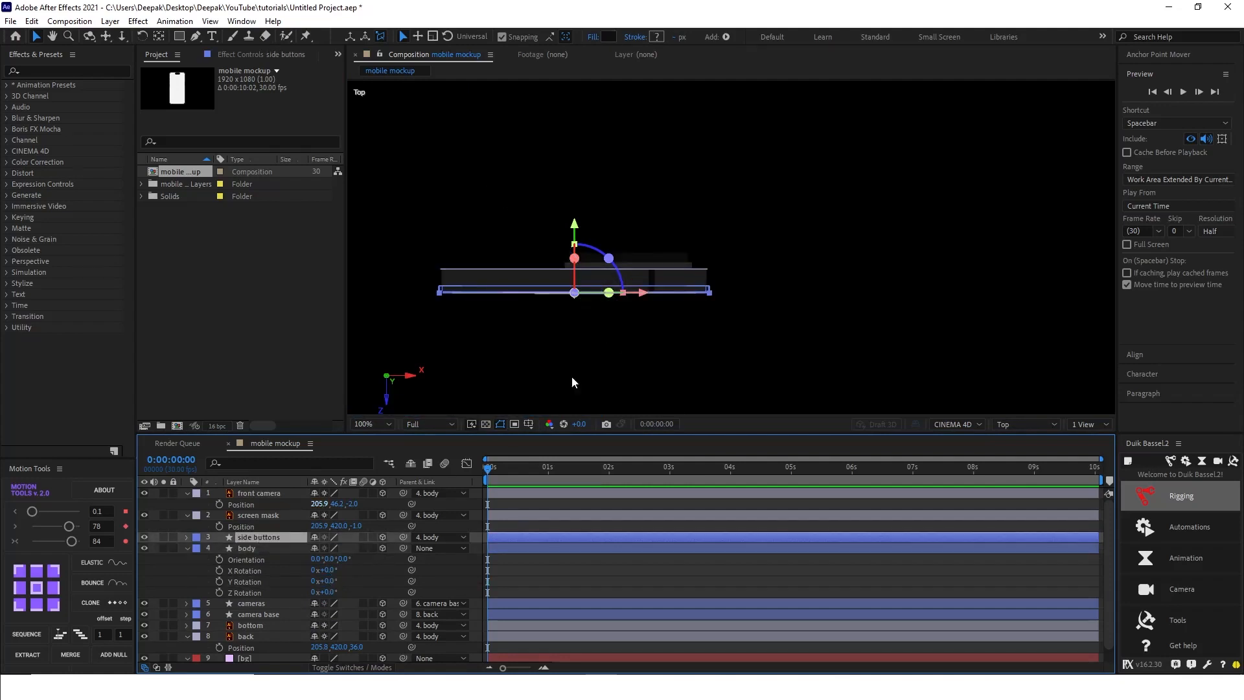
scroll(699, 291, up, 1)
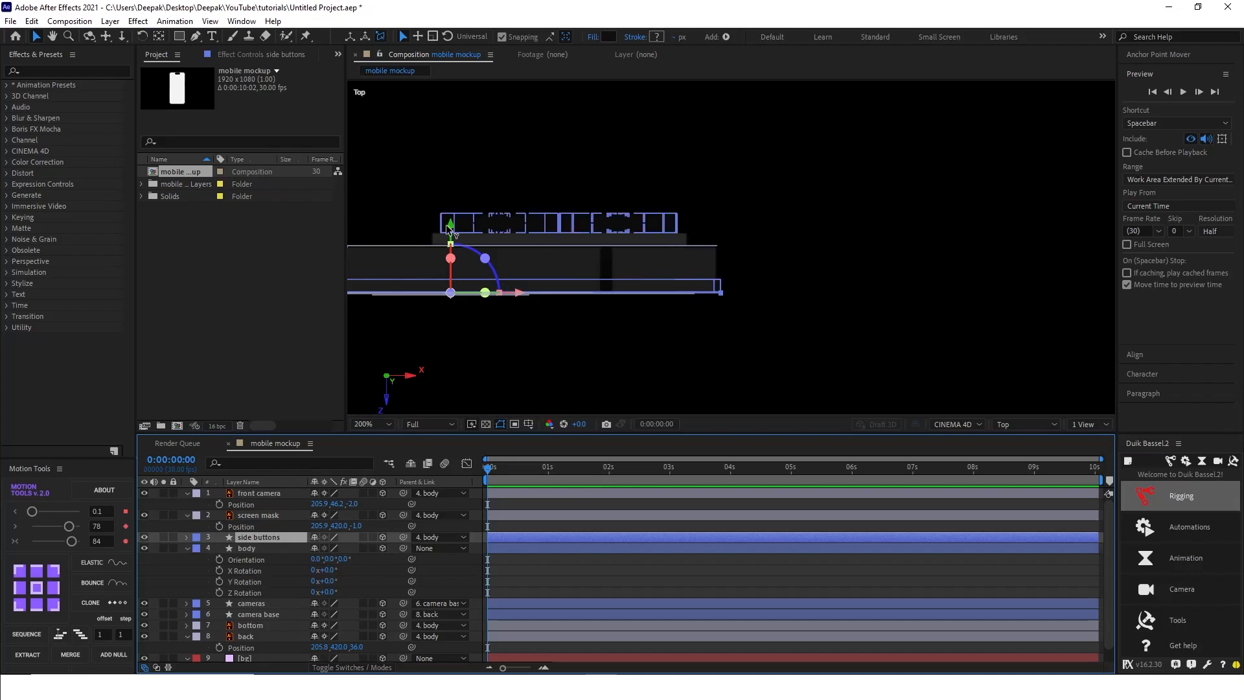
mouse_move(450, 225)
mouse_down()
mouse_move(452, 201)
mouse_move(449, 215)
mouse_up()
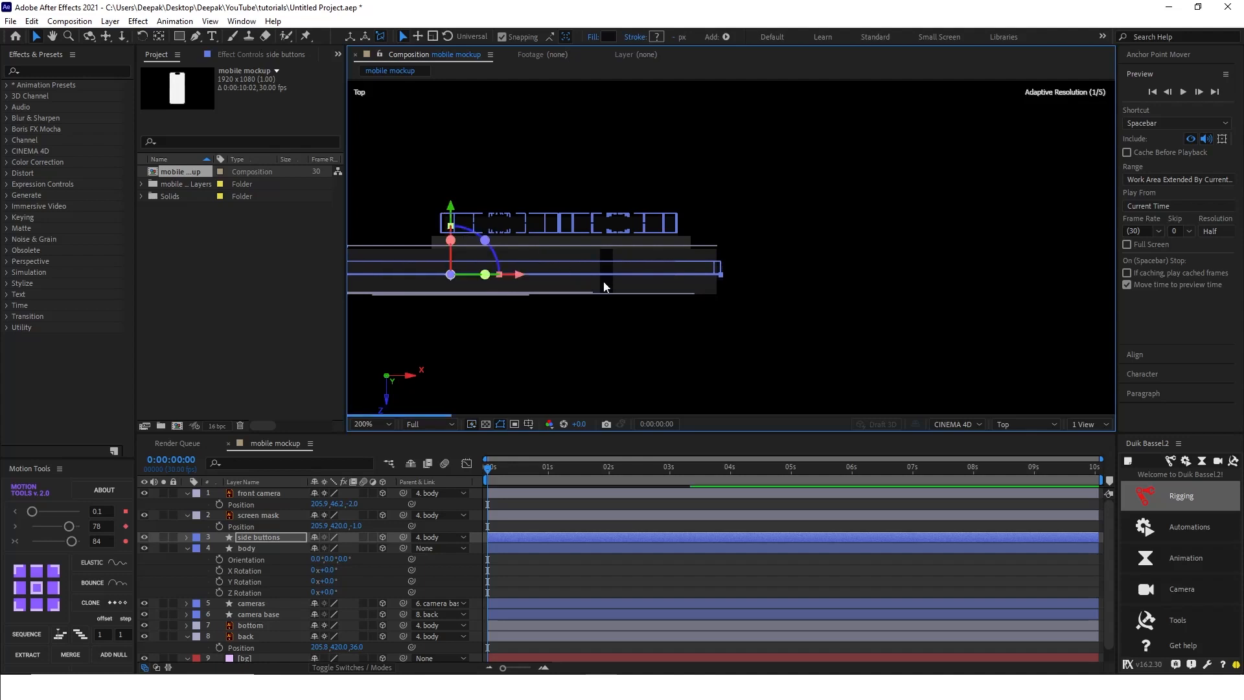
click(775, 322)
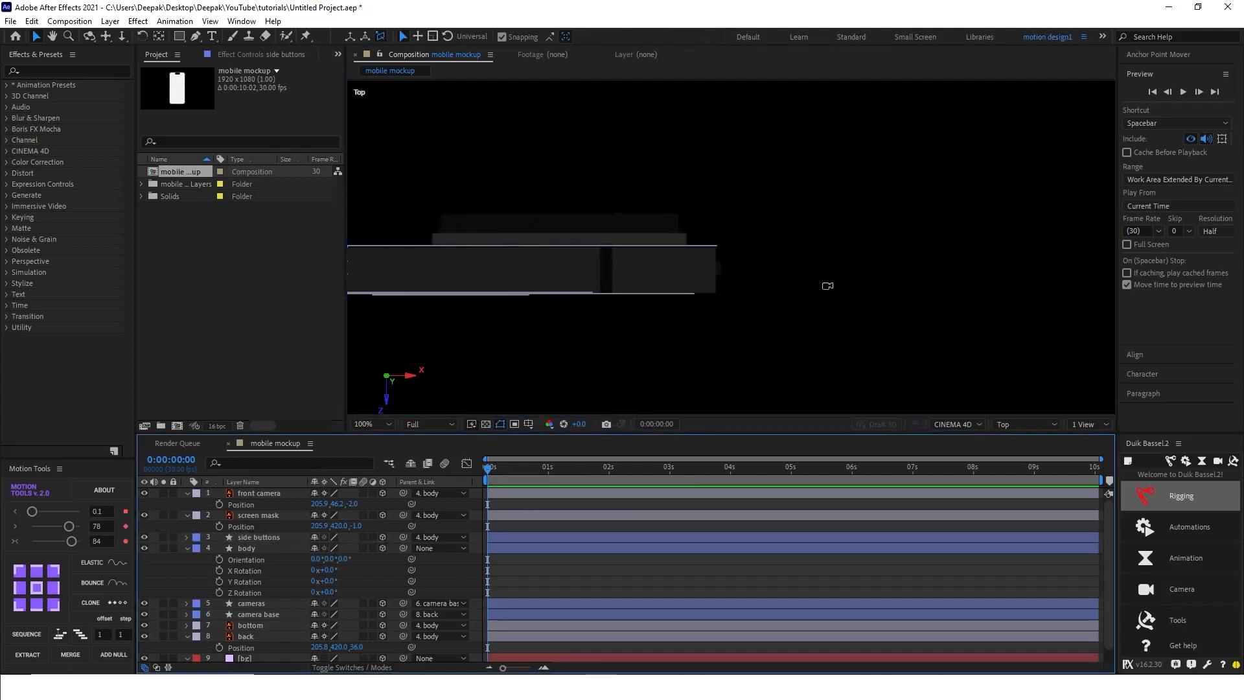
scroll(827, 285, down, 2)
scroll(587, 266, up, 2)
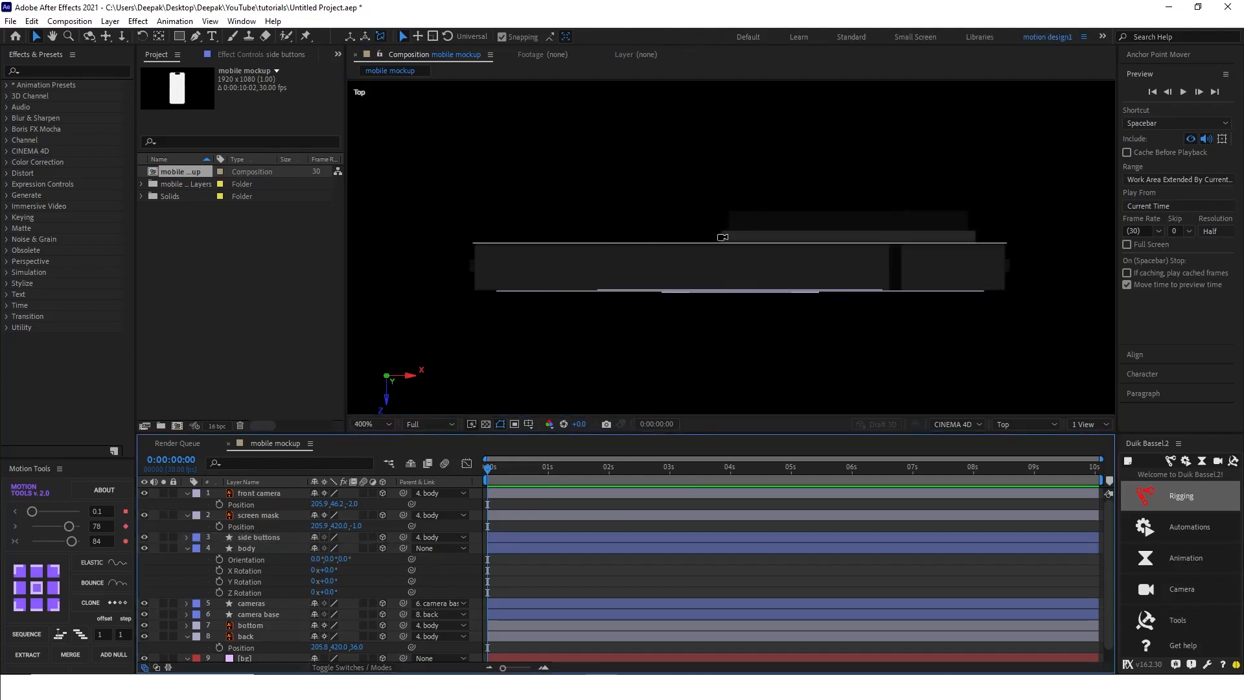
Step: Fine-tune the side buttons layer's depth to centre the buttons between the front and back of the body
click(722, 237)
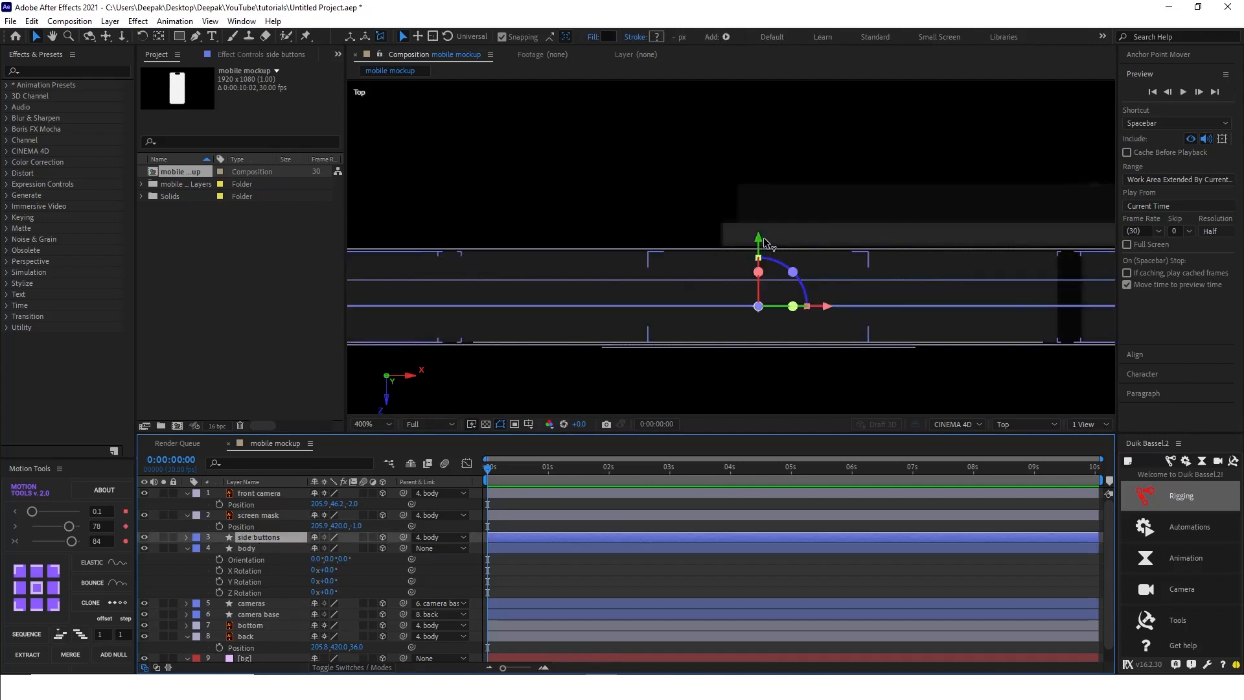
drag(763, 241, 763, 241)
scroll(795, 303, down, 2)
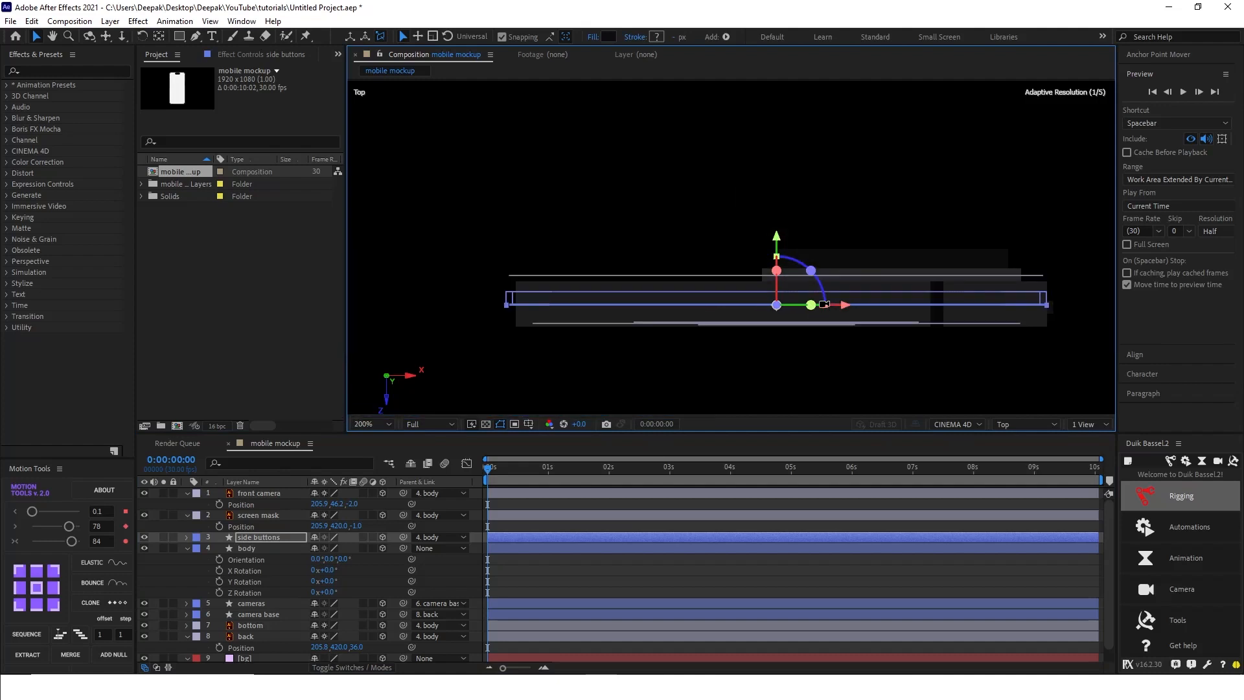
scroll(580, 289, up, 2)
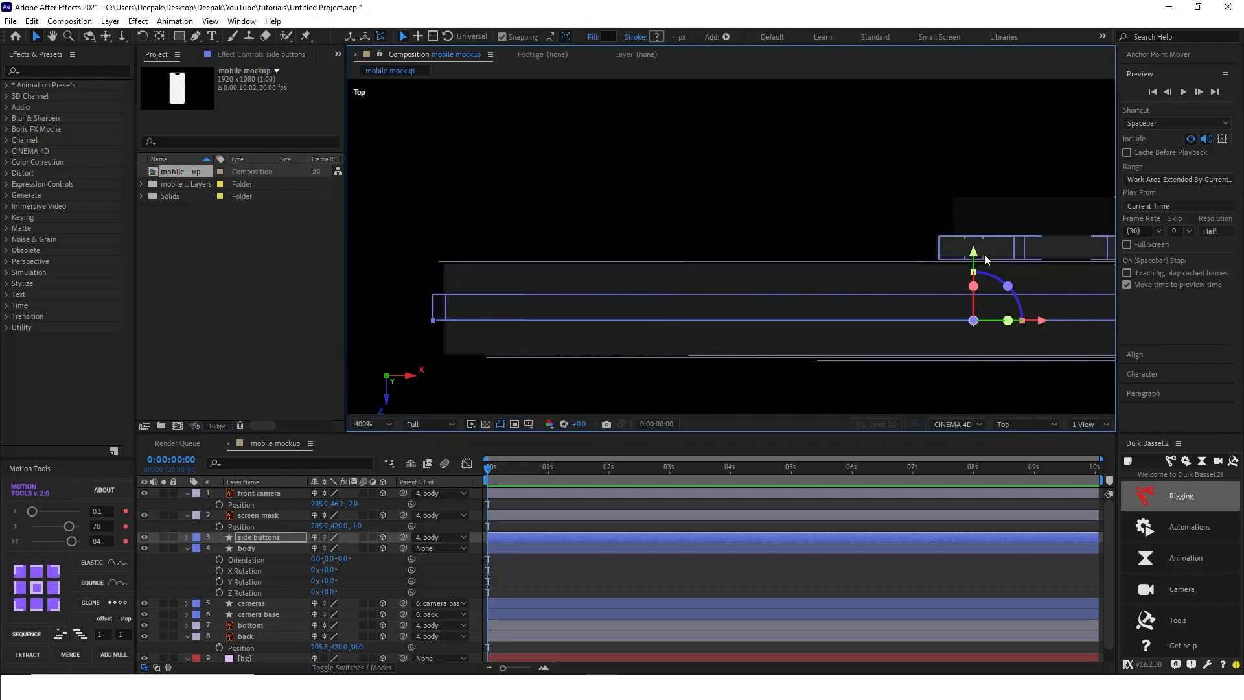
drag(979, 260, 978, 263)
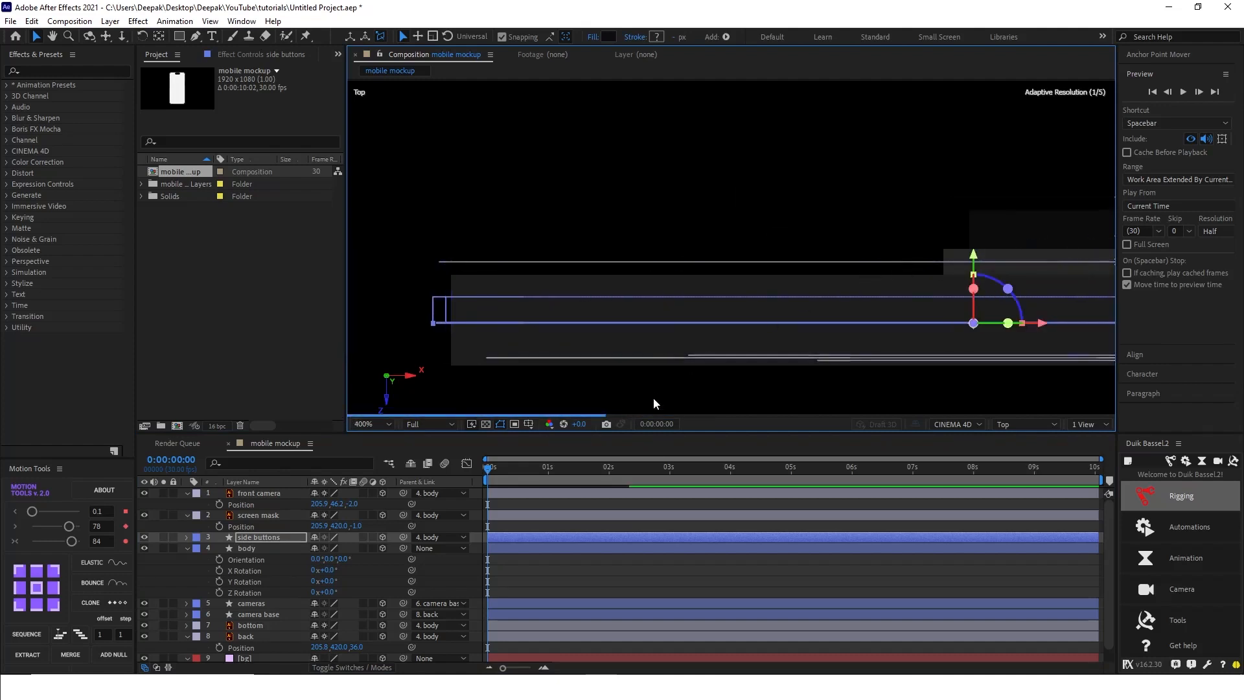
click(441, 561)
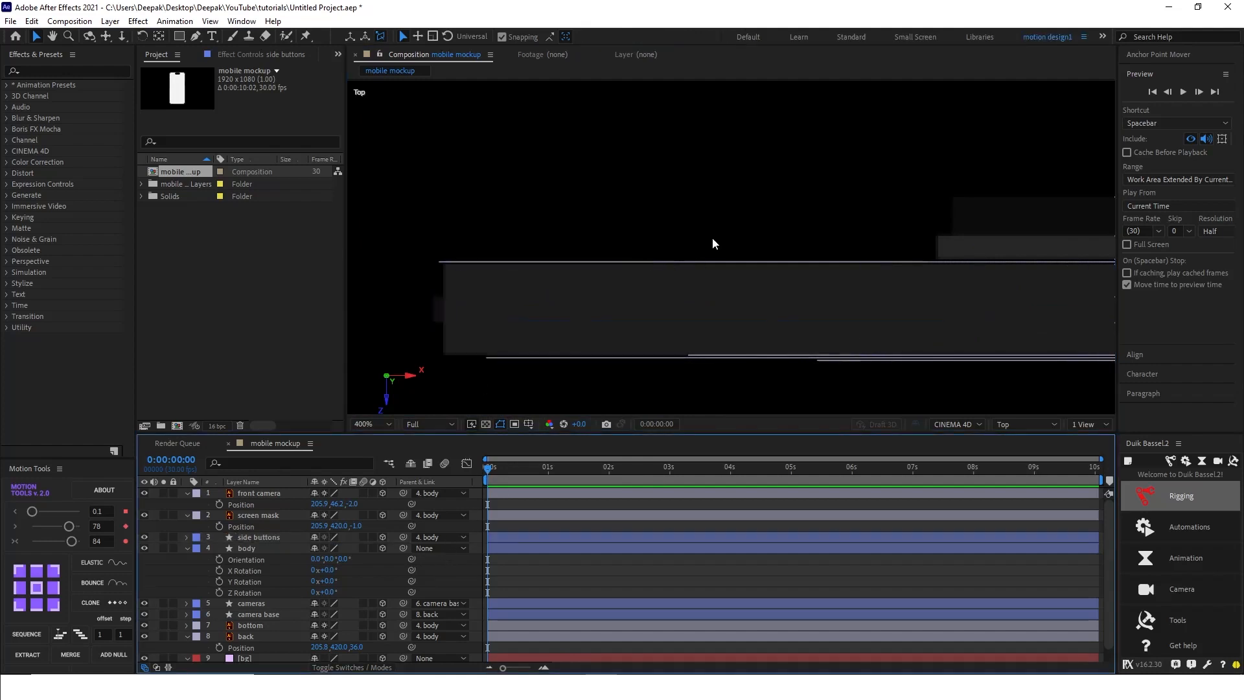
scroll(605, 142, down, 4)
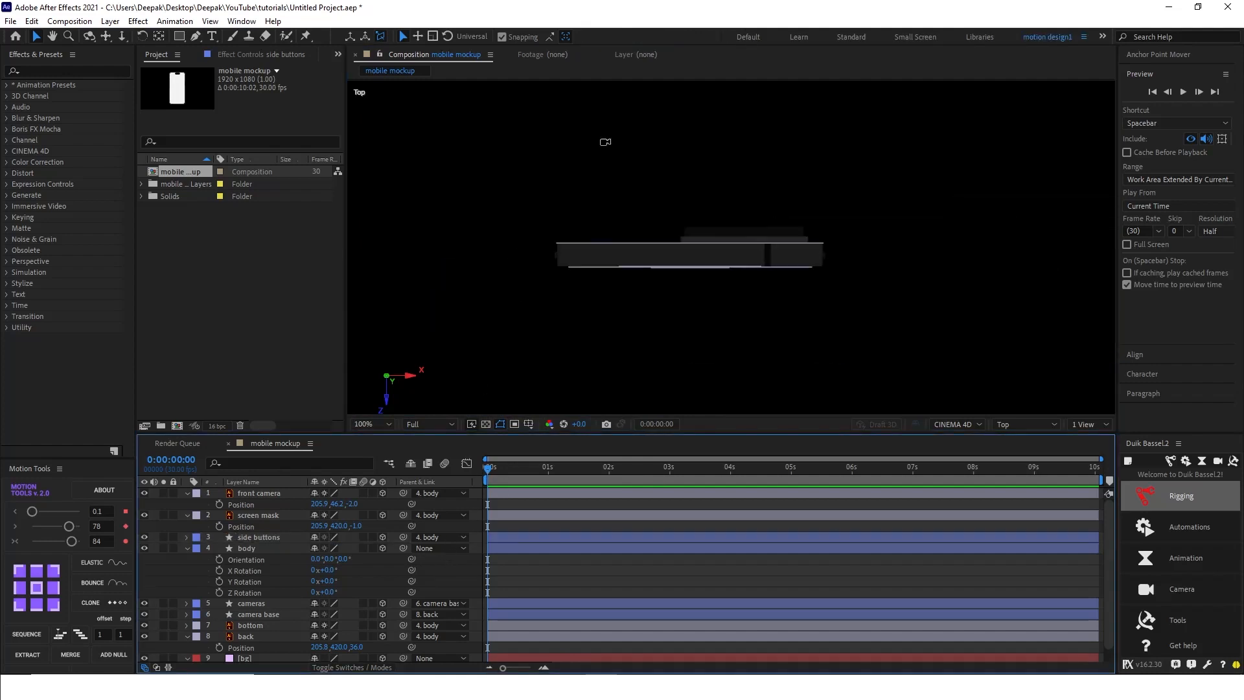
Step: Return to the Default view and tilt the body layer to an X rotation of -70° to examine the phone's bottom edge
click(1035, 424)
click(1019, 455)
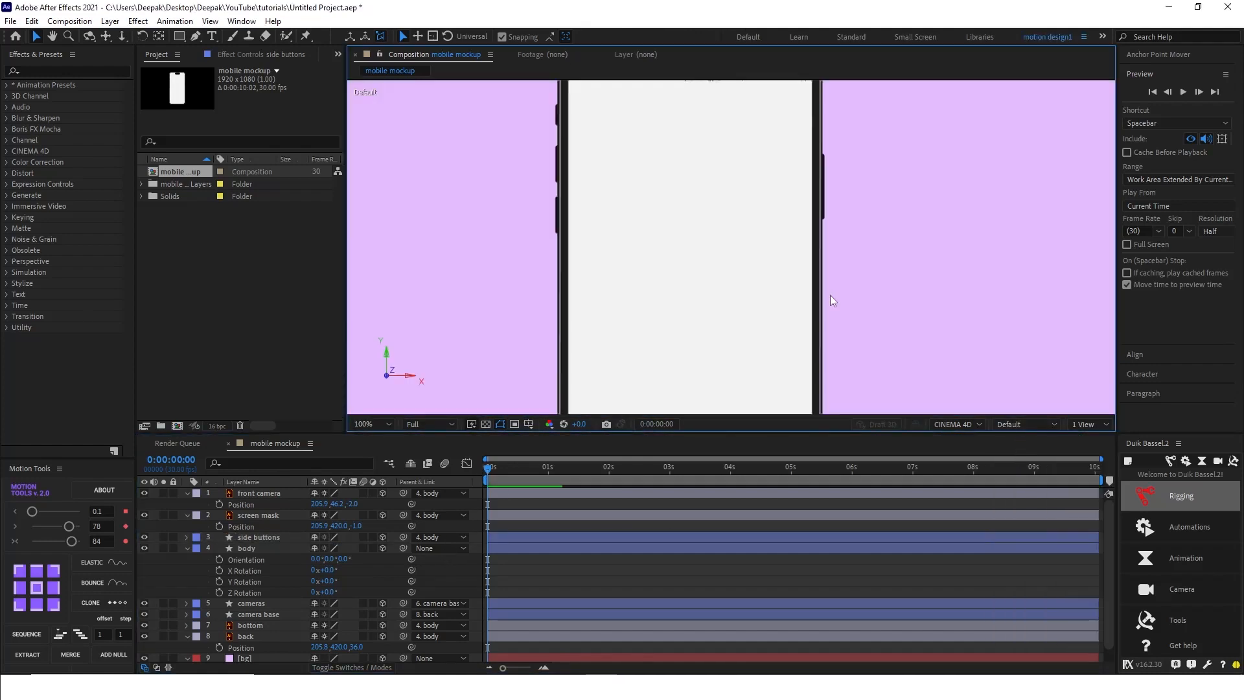
click(250, 548)
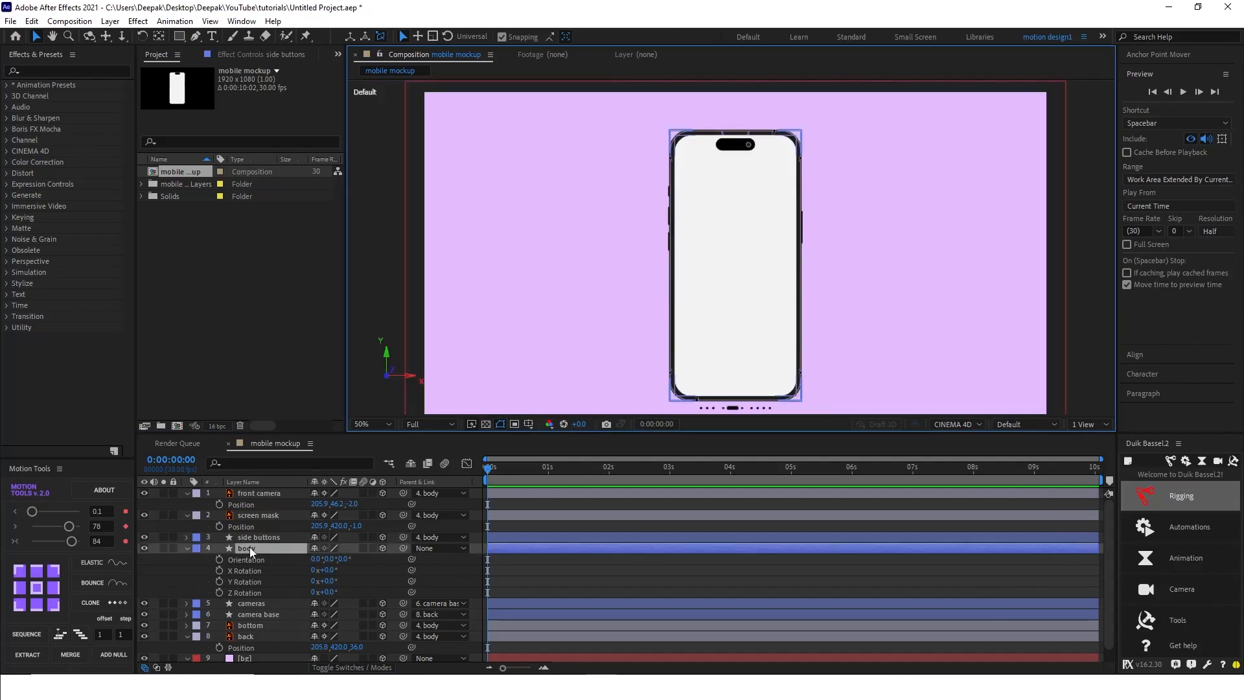
key(r)
key(r)
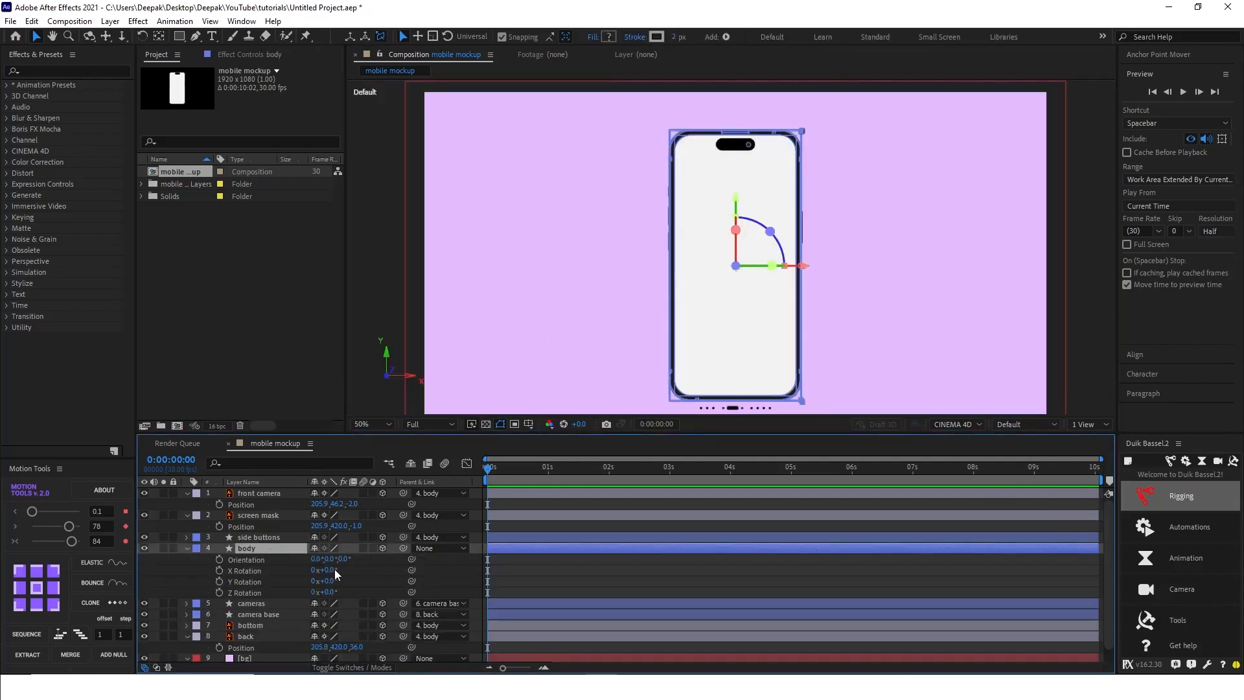
drag(331, 569, 304, 571)
click(383, 580)
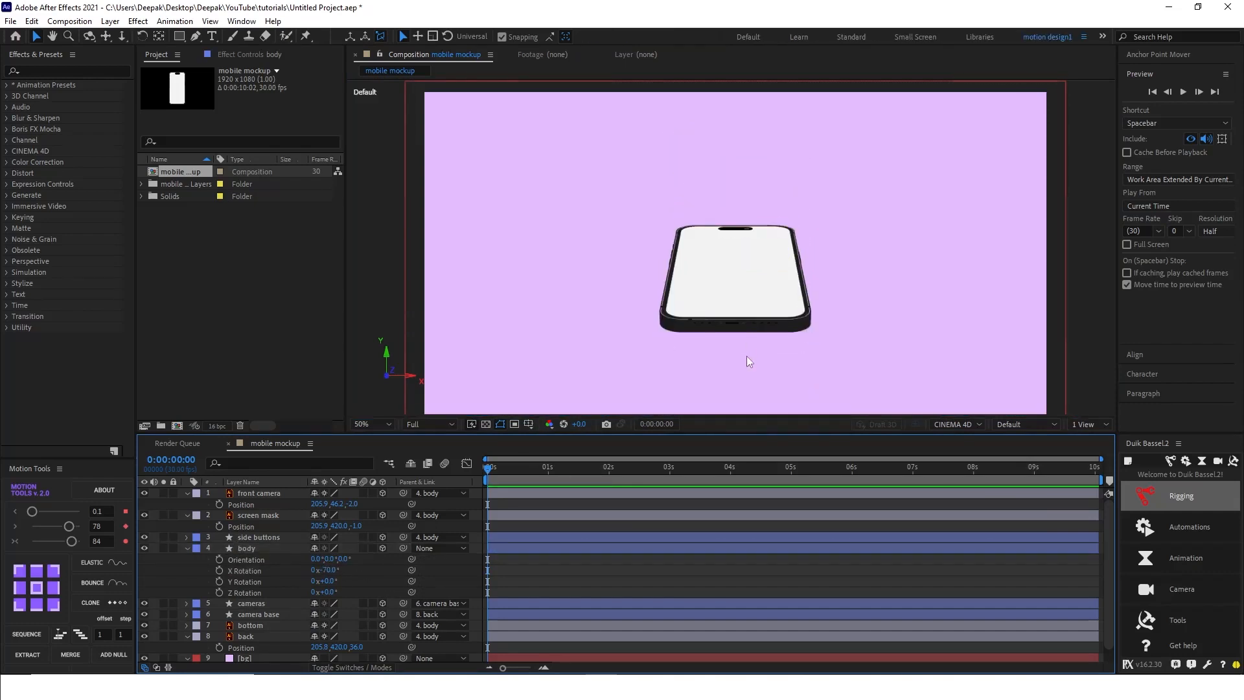
scroll(749, 347, up, 1)
drag(809, 322, 769, 255)
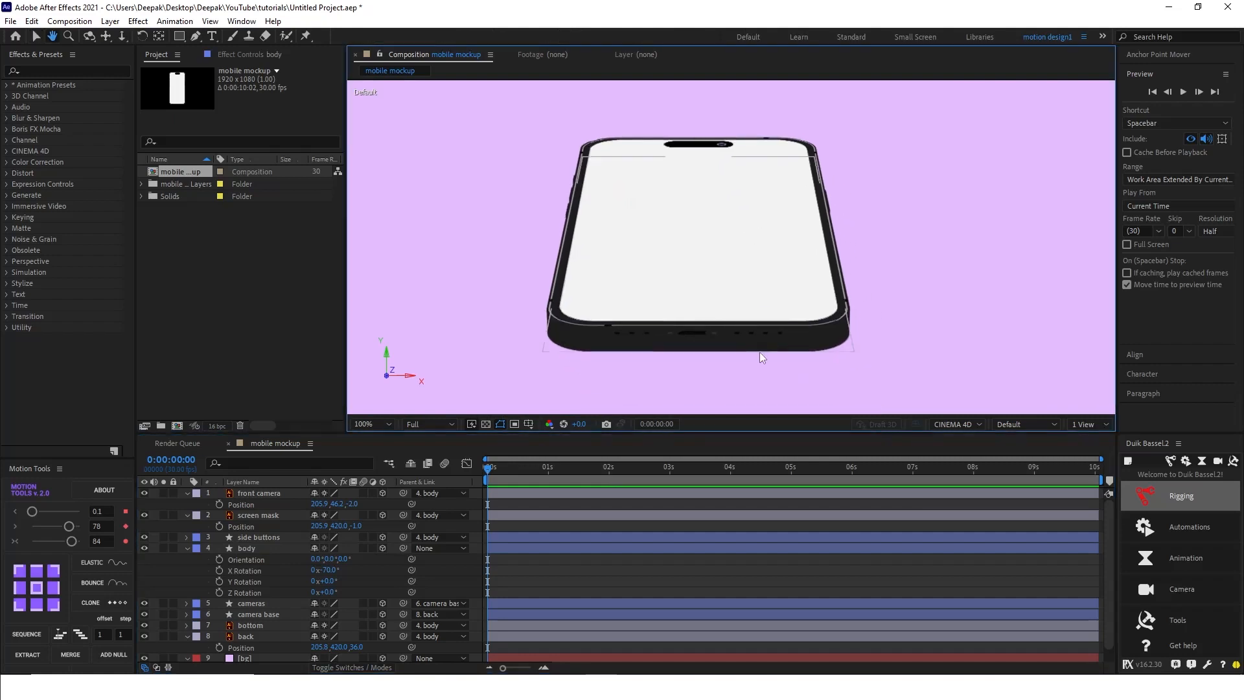
click(686, 337)
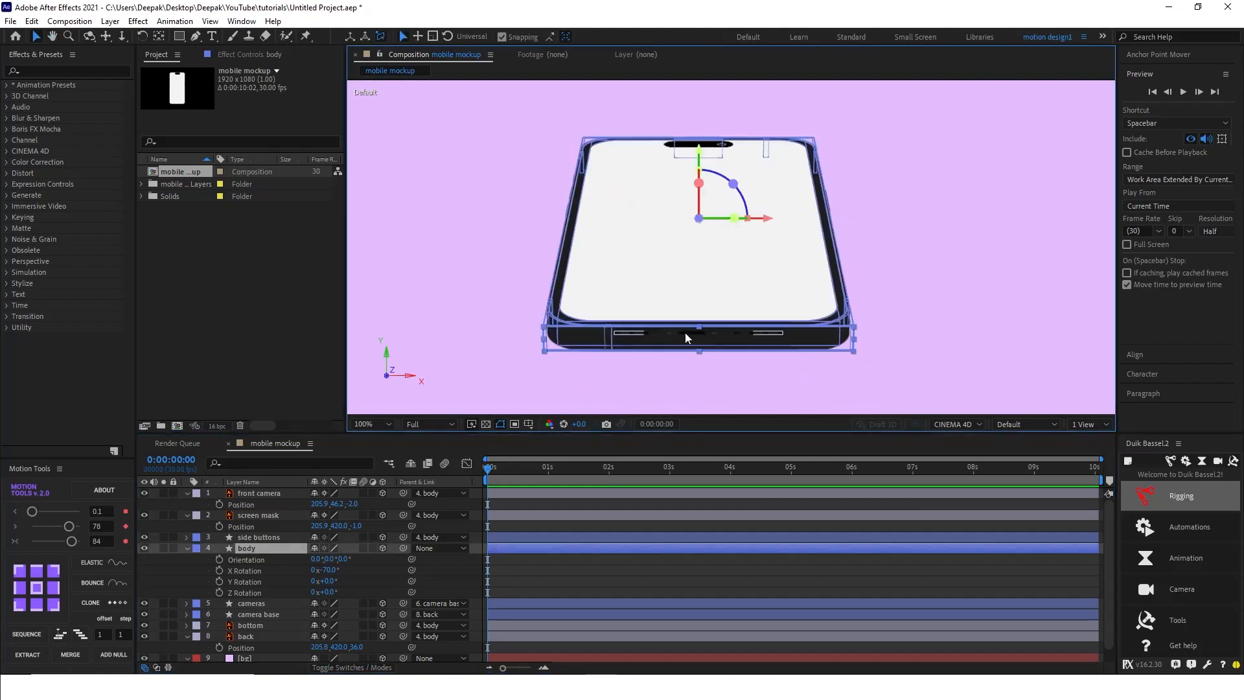
click(355, 558)
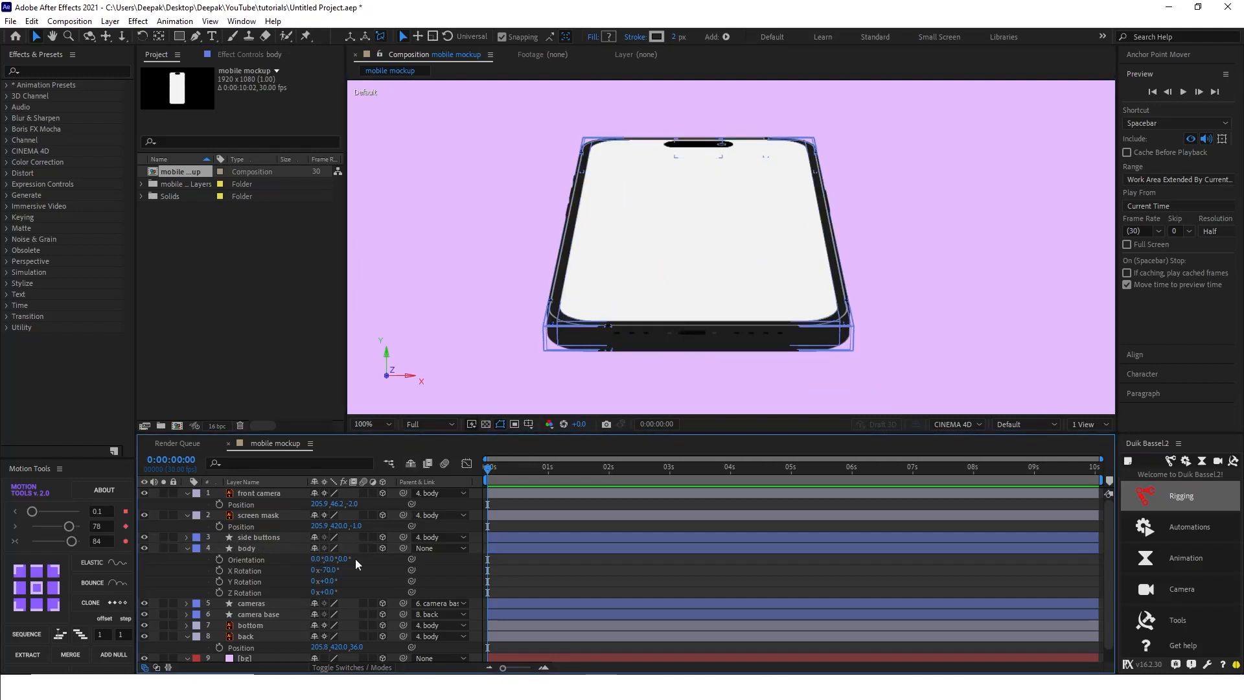
Step: Set the bottom layer's X Rotation to 90° so the port details face the phone's bottom edge
click(261, 537)
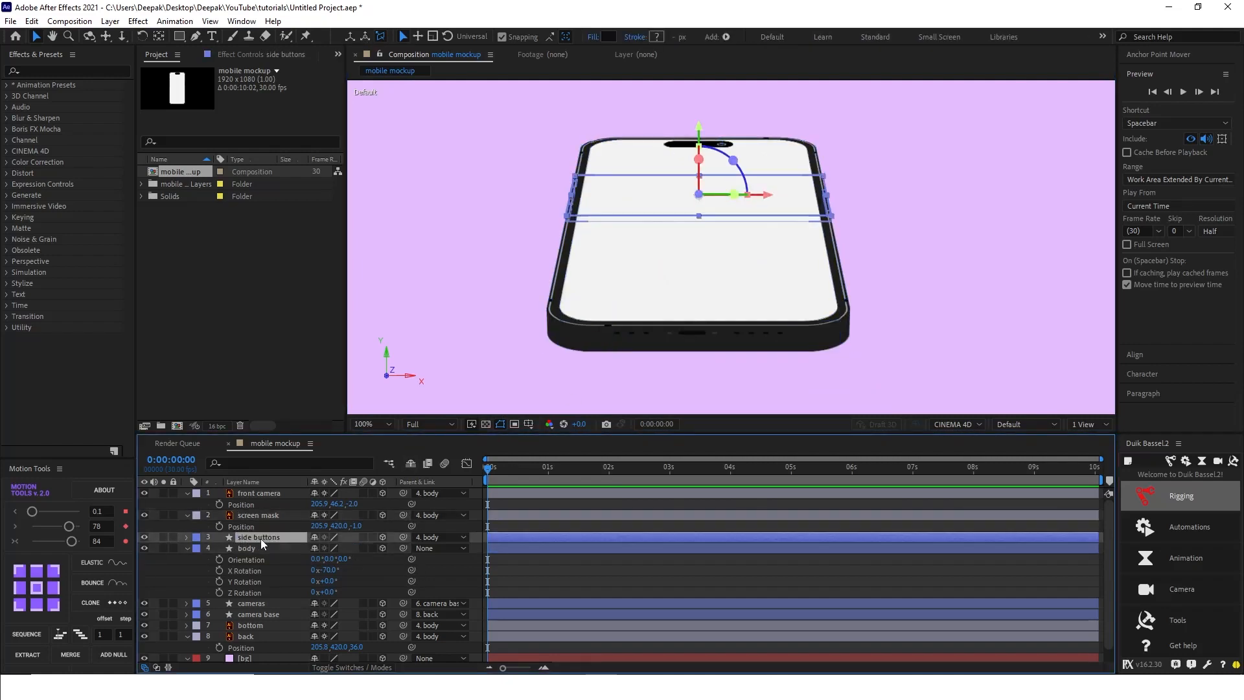
click(247, 625)
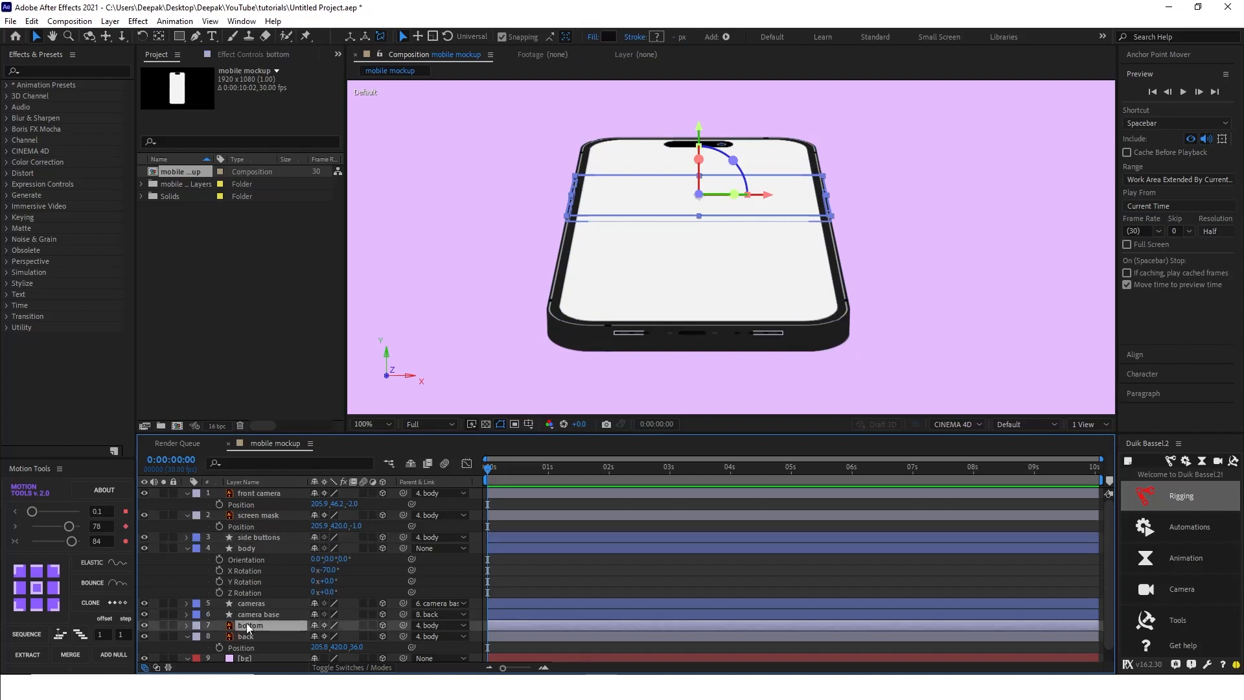
key(r)
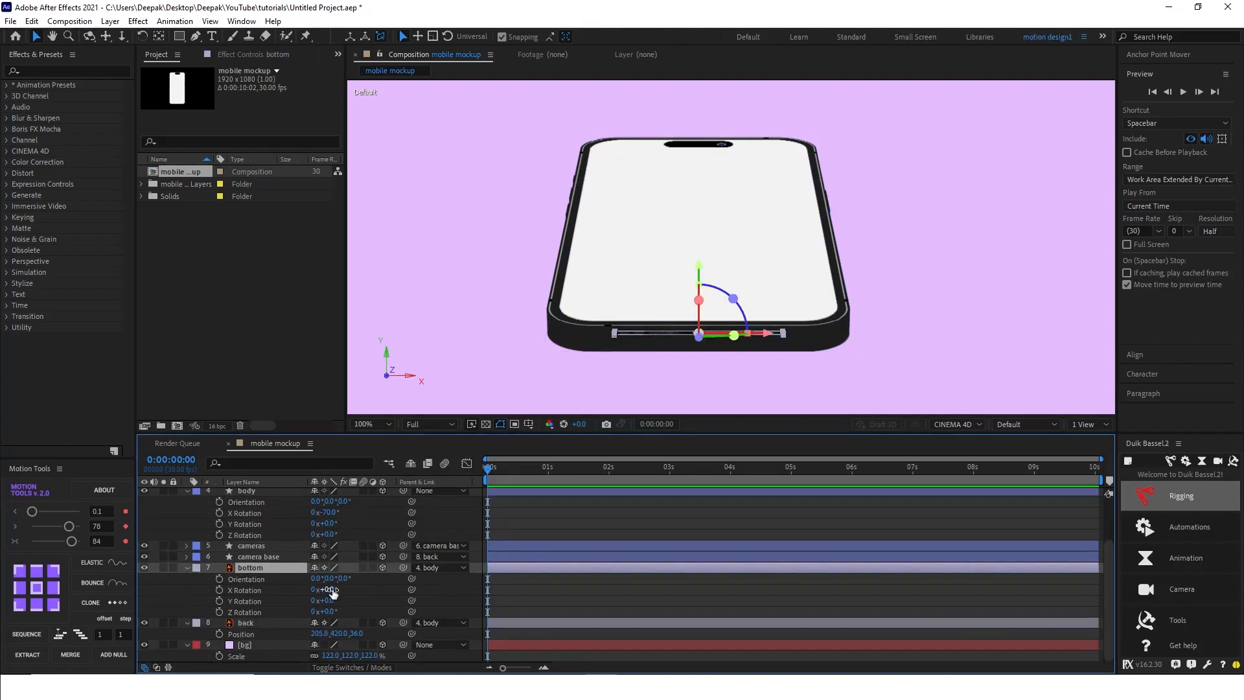
text(90)
key(Return)
click(415, 578)
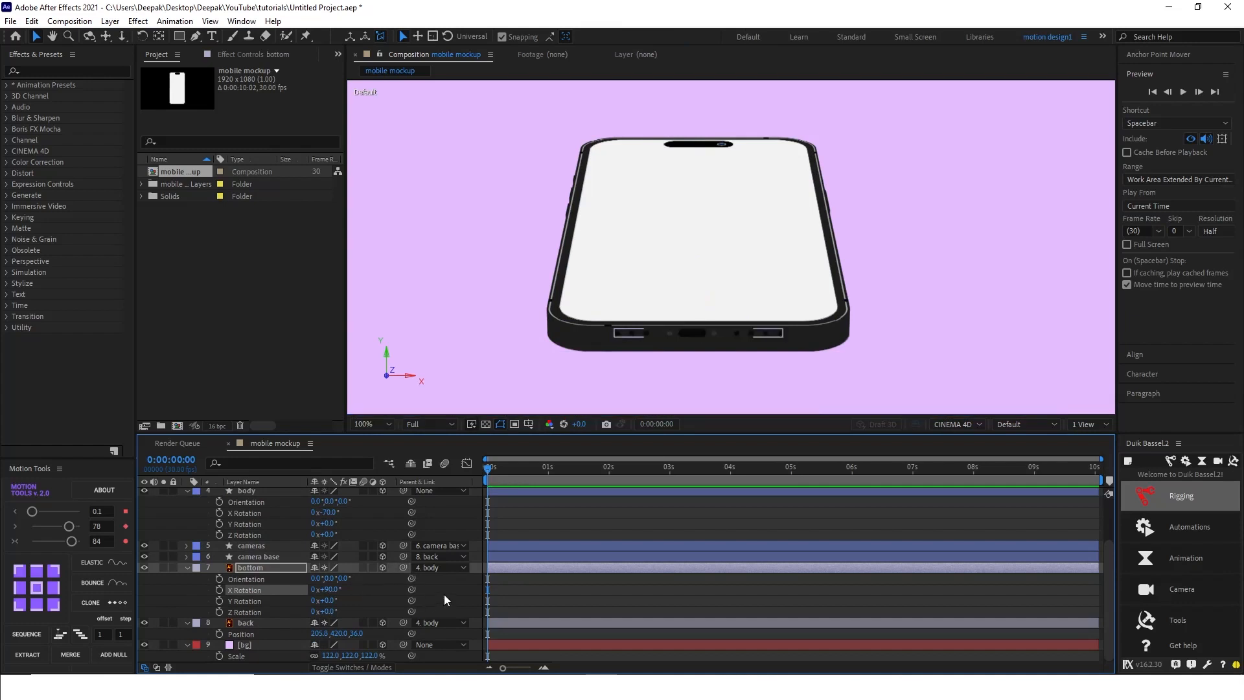
Step: In the Top view, move the bottom layer along its vertical axis until it lies against the body's bottom edge
click(1032, 424)
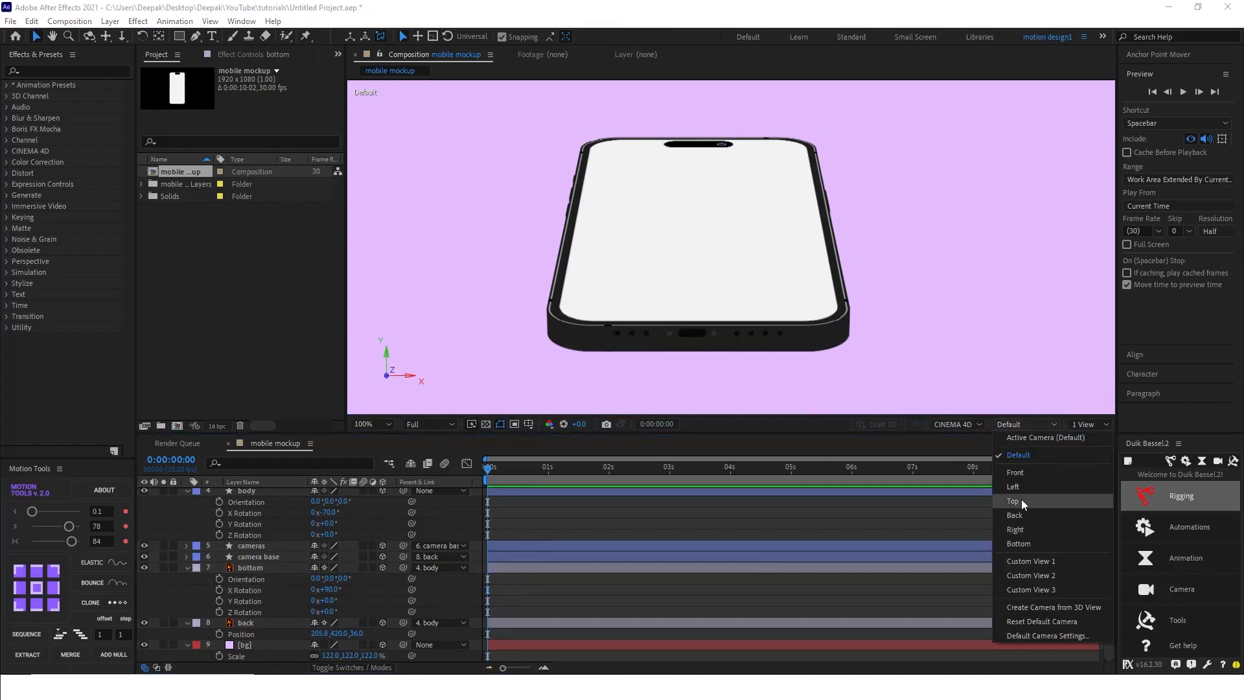
click(1021, 502)
key(space)
drag(836, 305, 769, 139)
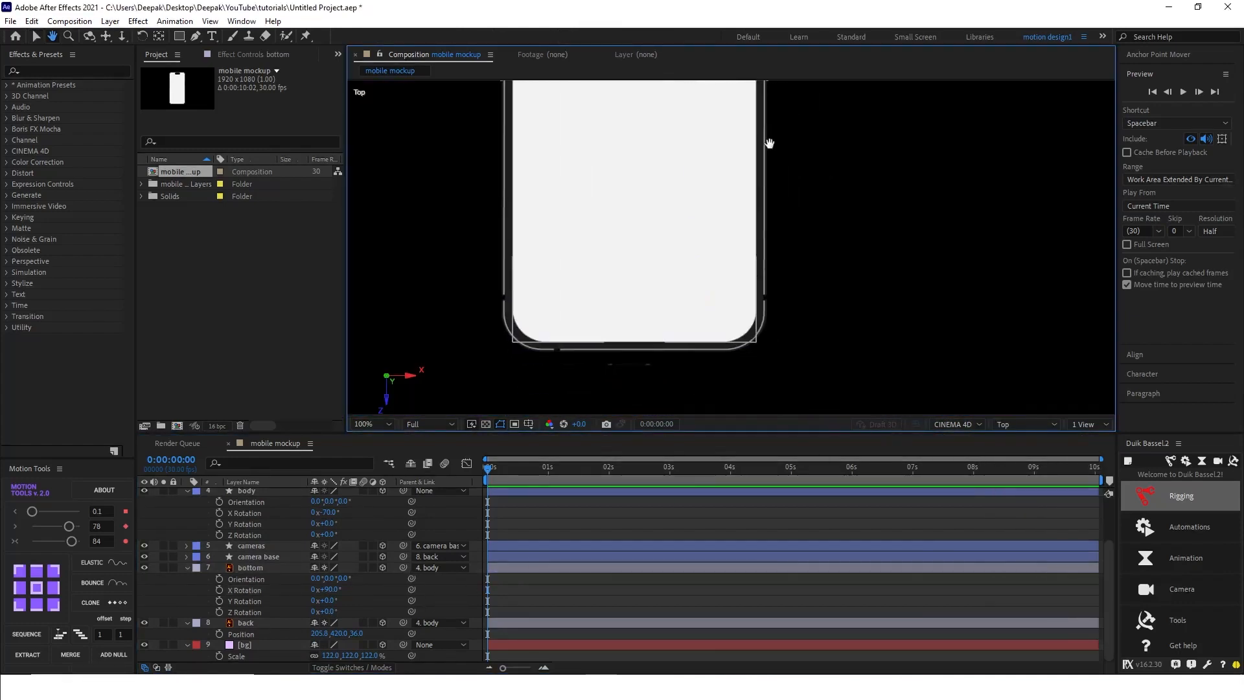
click(647, 339)
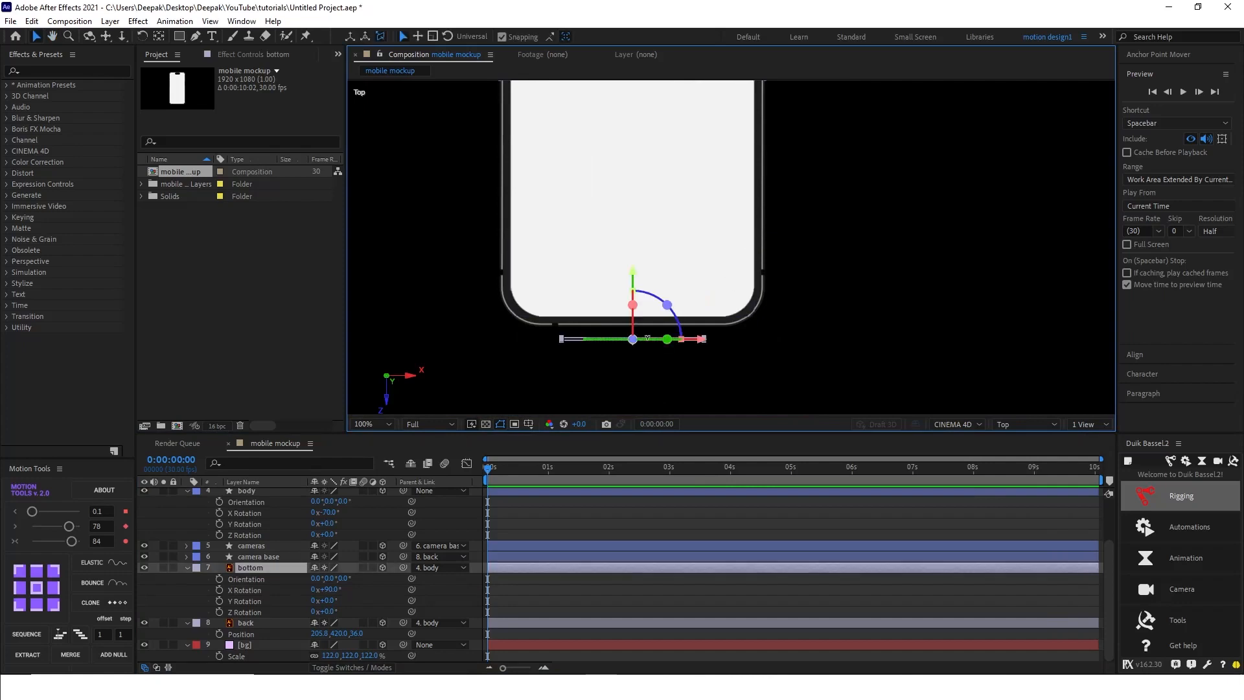
scroll(619, 362, up, 4)
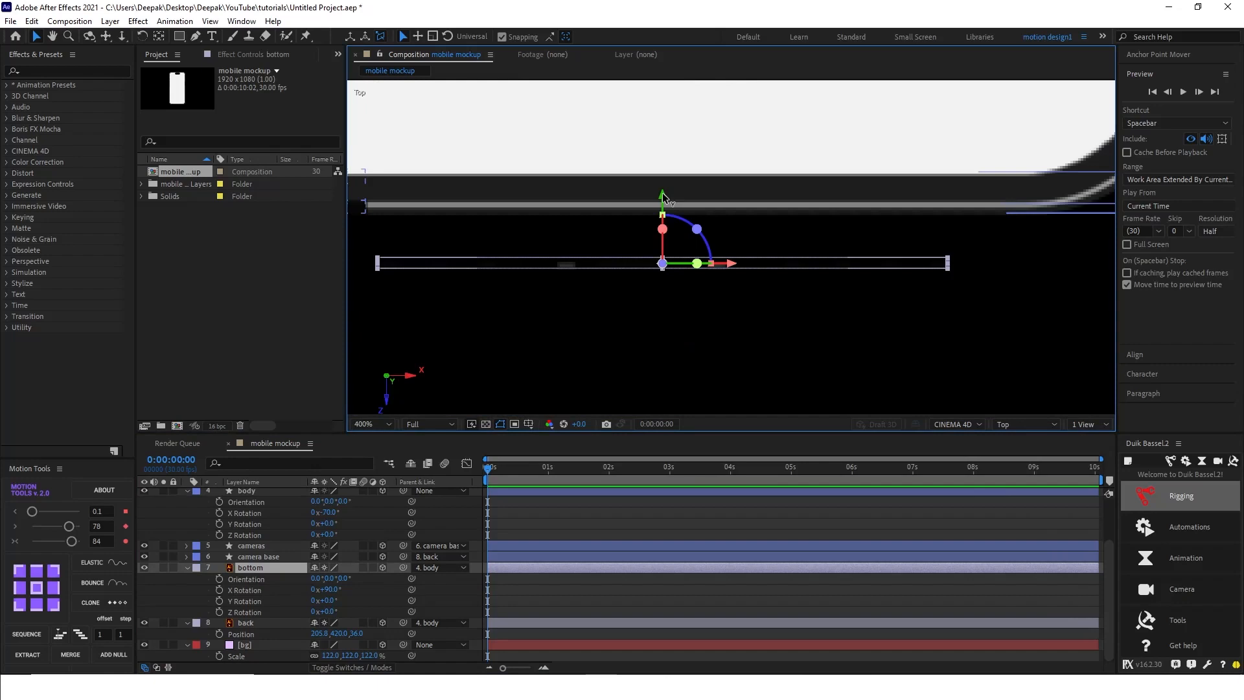
drag(662, 192, 658, 131)
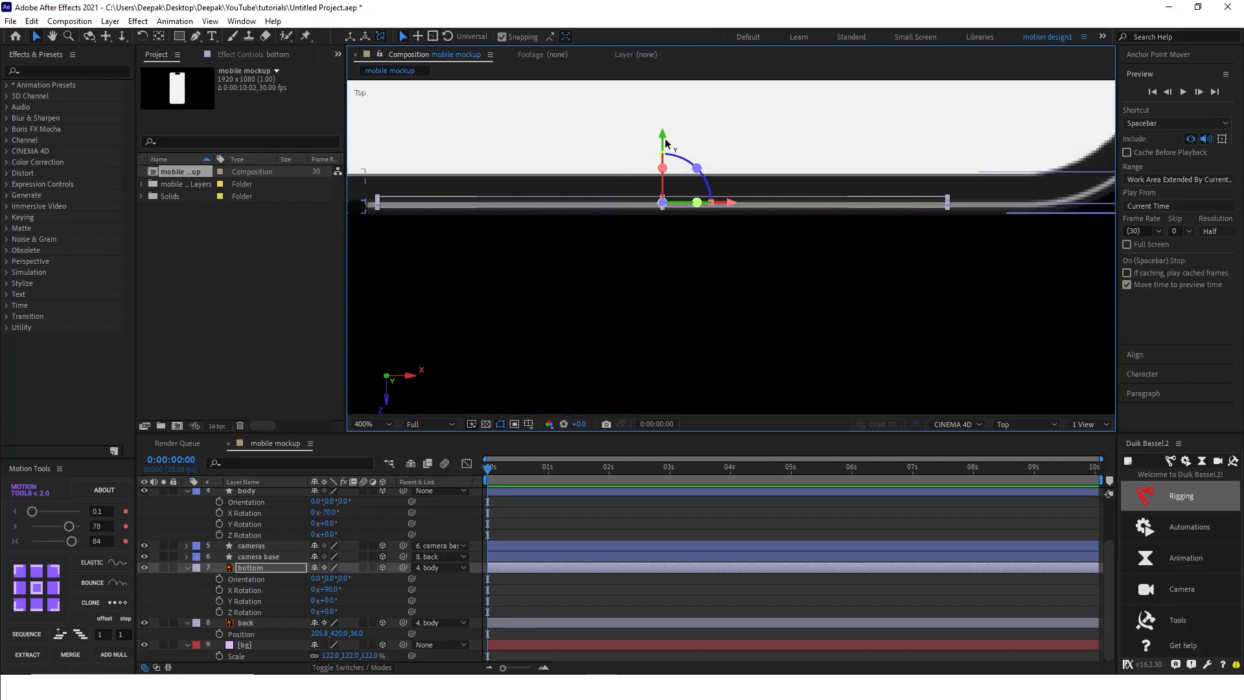
drag(666, 138, 664, 132)
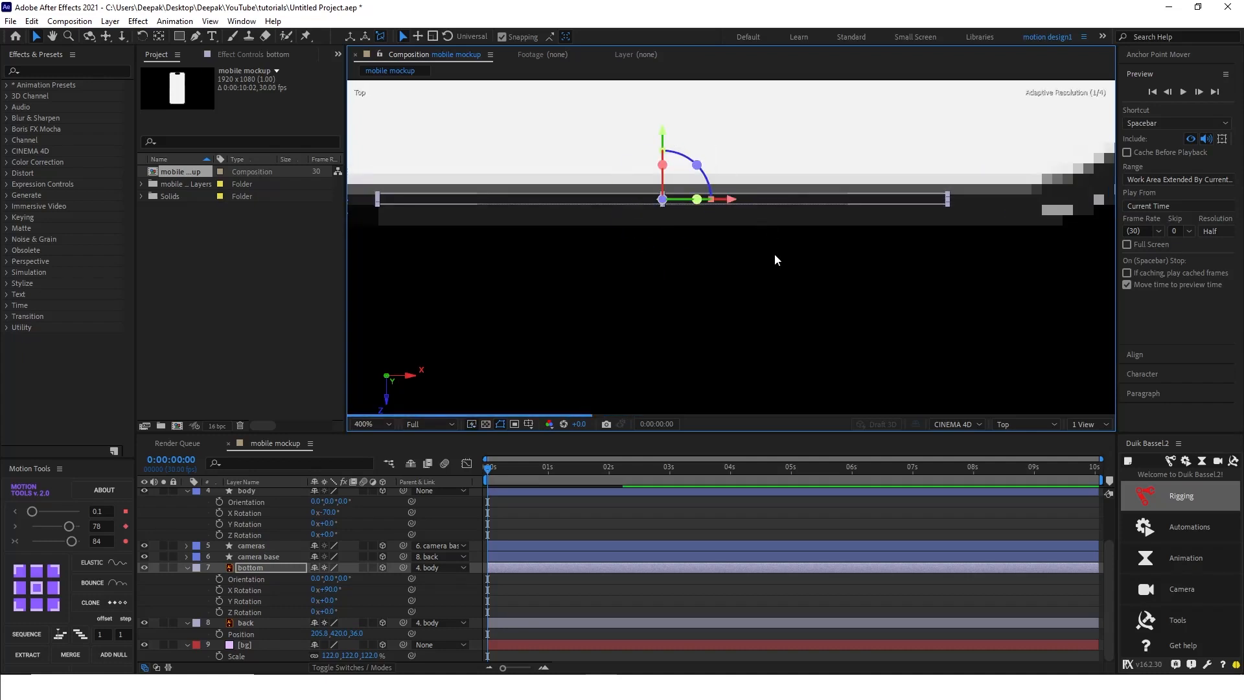
Step: Switch to the Right view and set the body layer's X Rotation to 0° so the phone stands upright
click(1029, 422)
click(1025, 530)
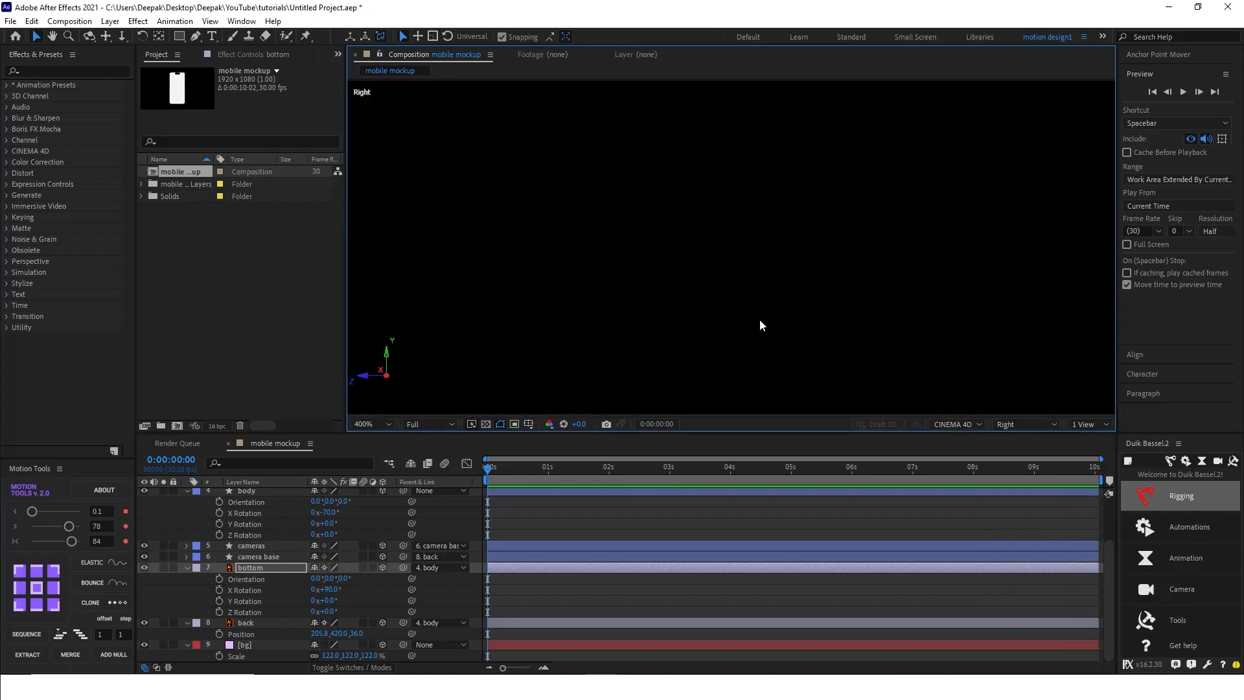
scroll(804, 324, down, 3)
scroll(681, 185, up, 2)
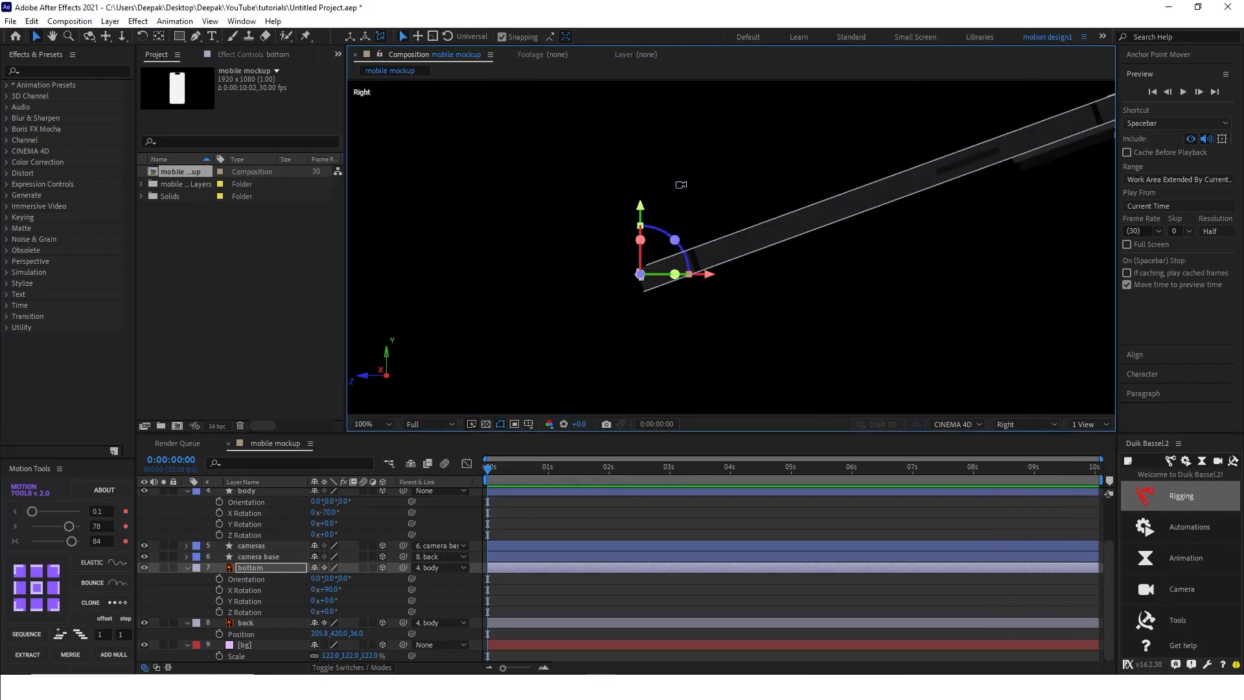
scroll(269, 554, up, 2)
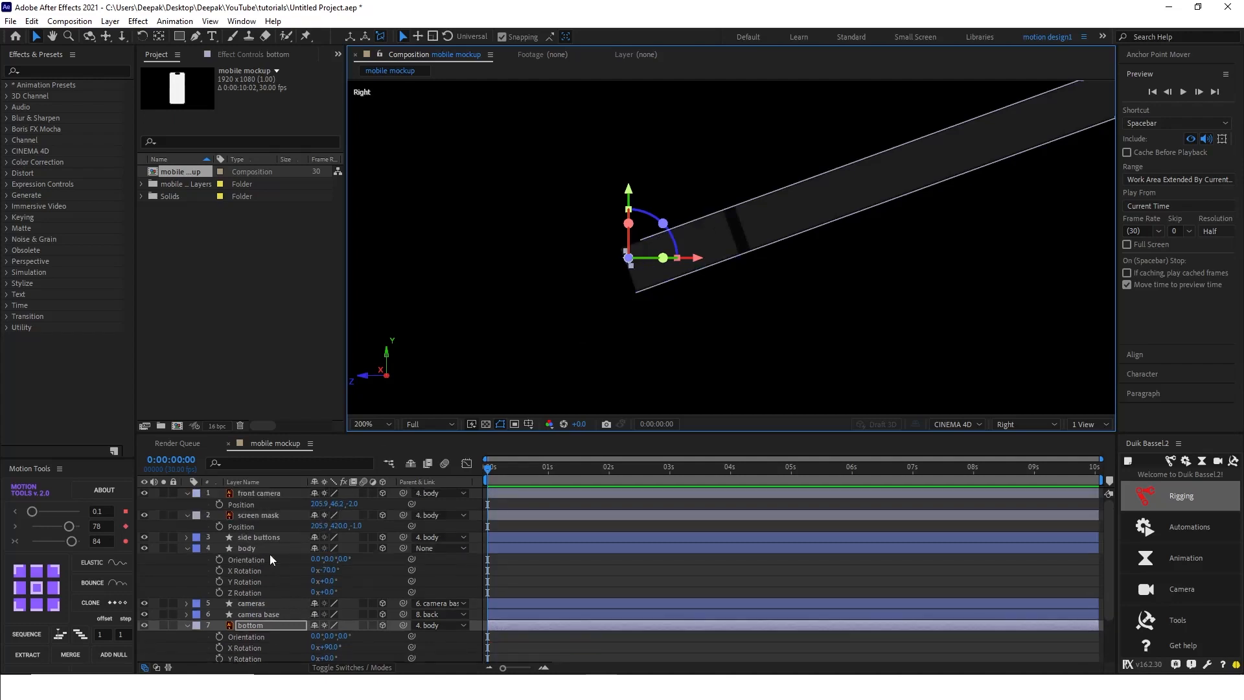
click(270, 550)
click(330, 570)
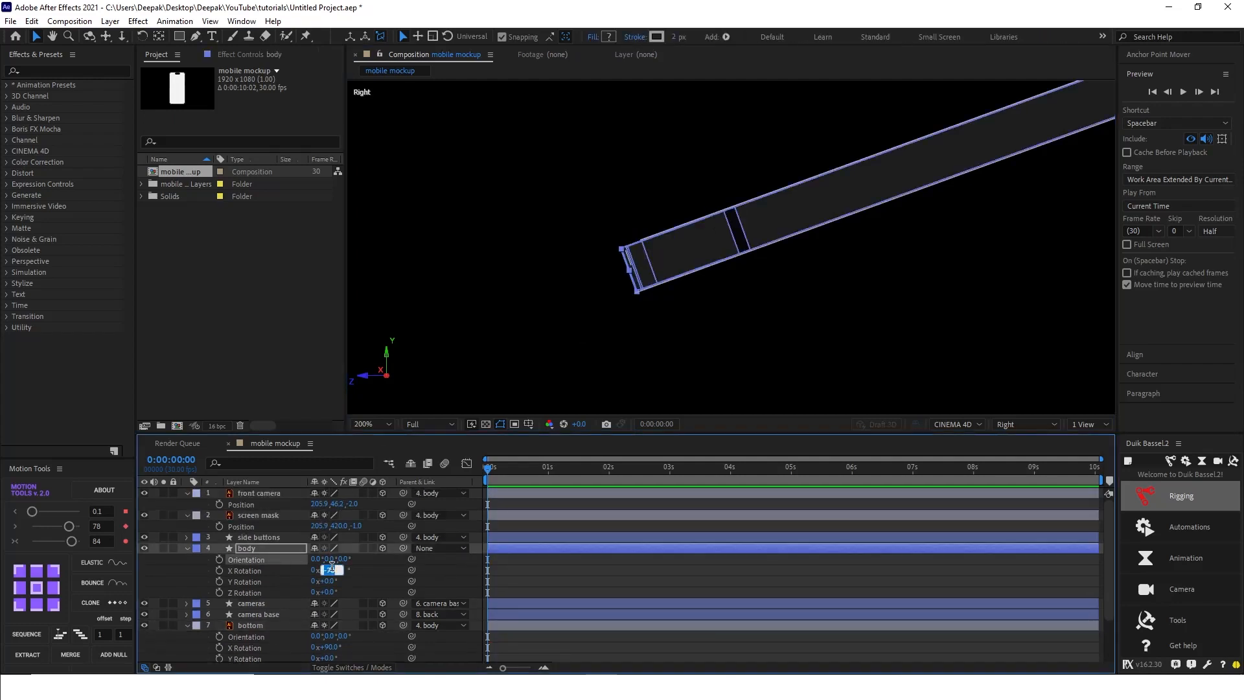
key(Return)
scroll(744, 312, down, 2)
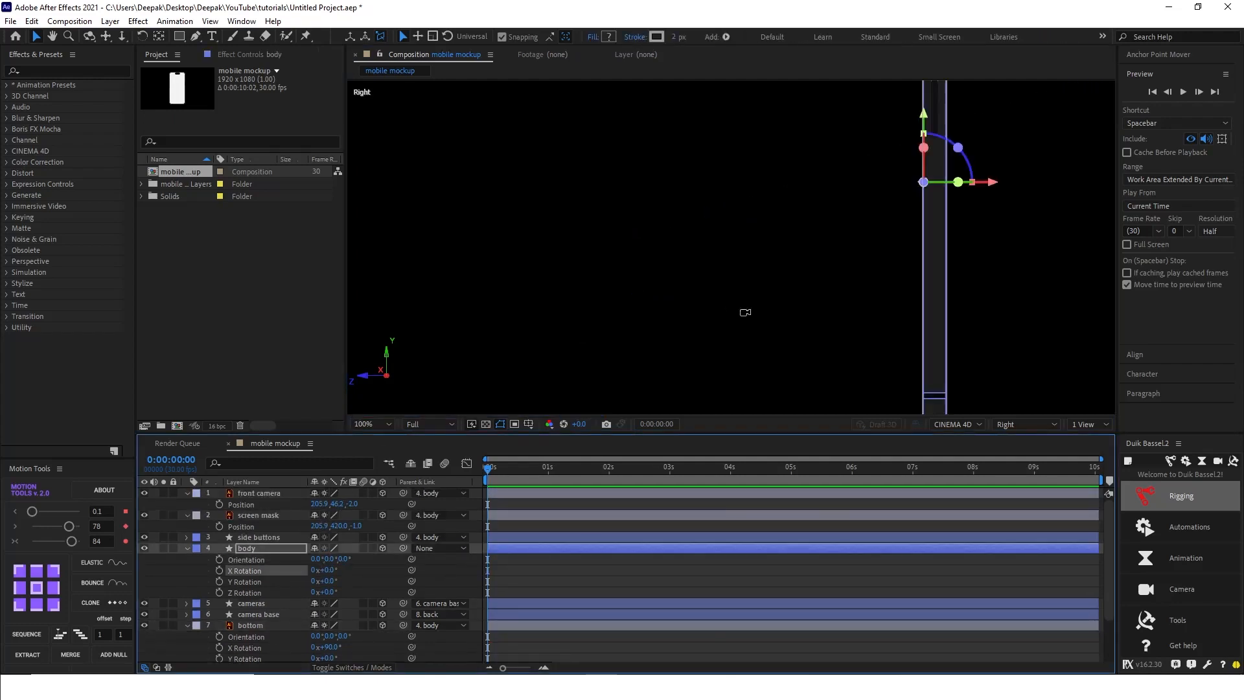
scroll(859, 376, up, 2)
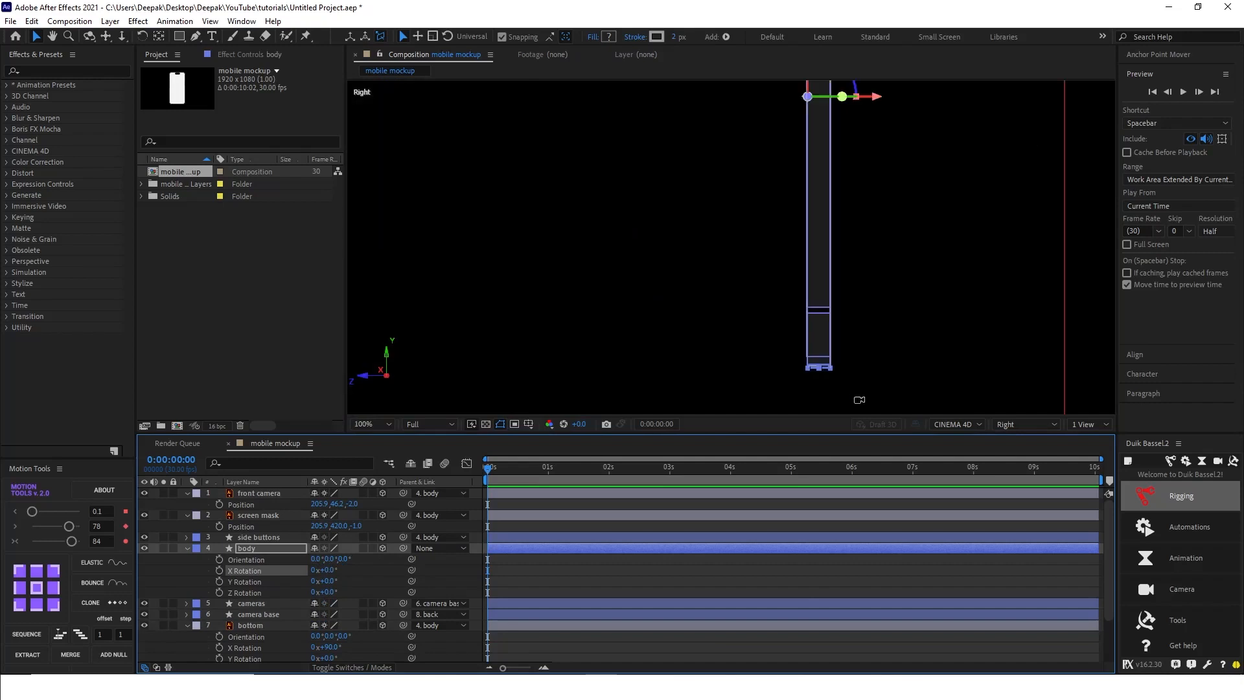
Step: Move the bottom layer back along its depth axis into the middle of the body's thickness
click(252, 624)
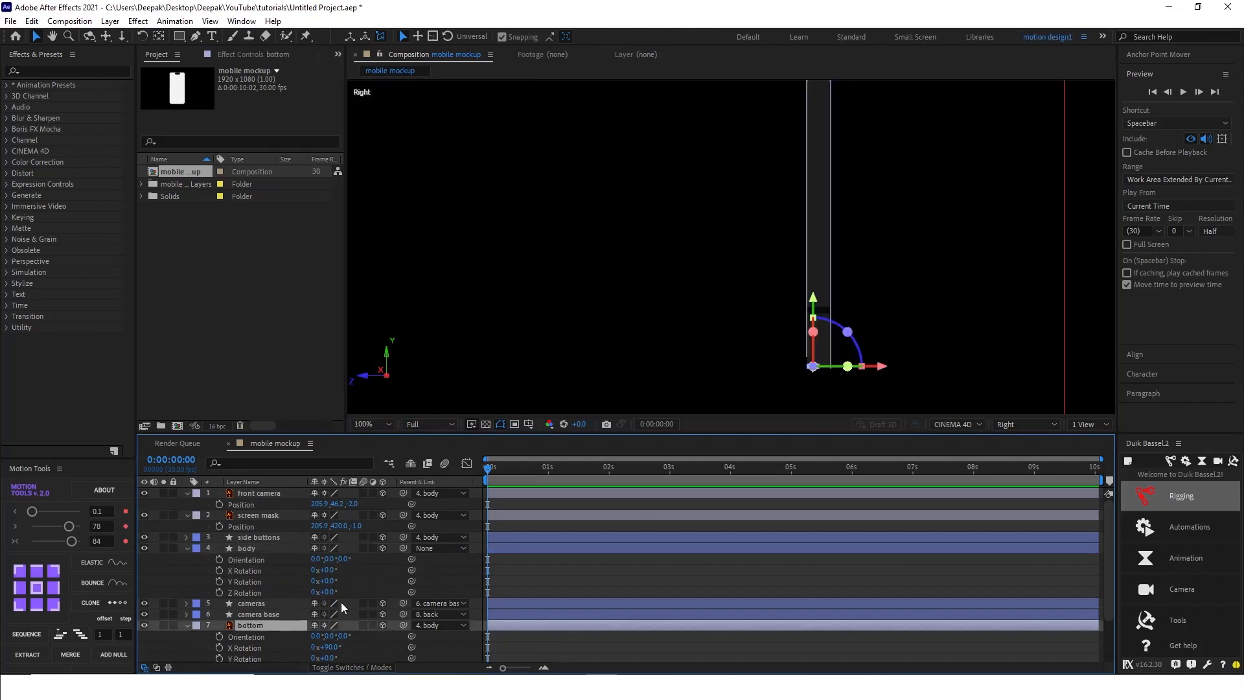
scroll(849, 359, up, 3)
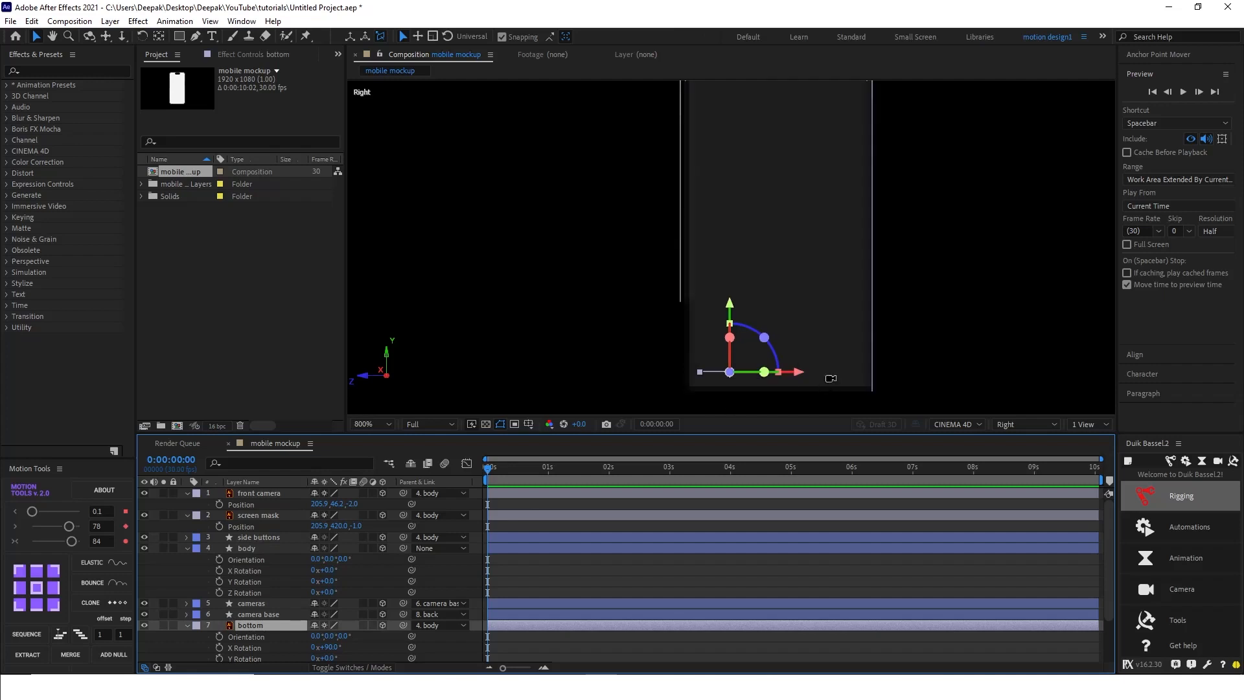
drag(805, 375, 844, 375)
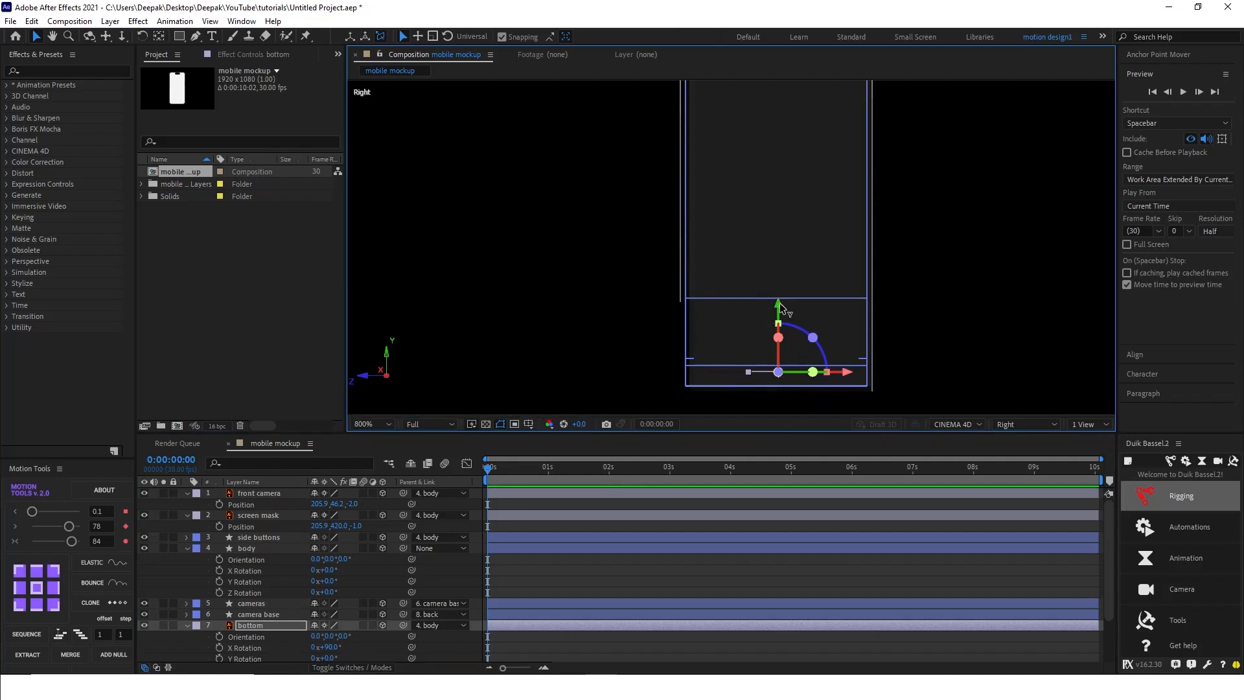
drag(842, 373, 843, 374)
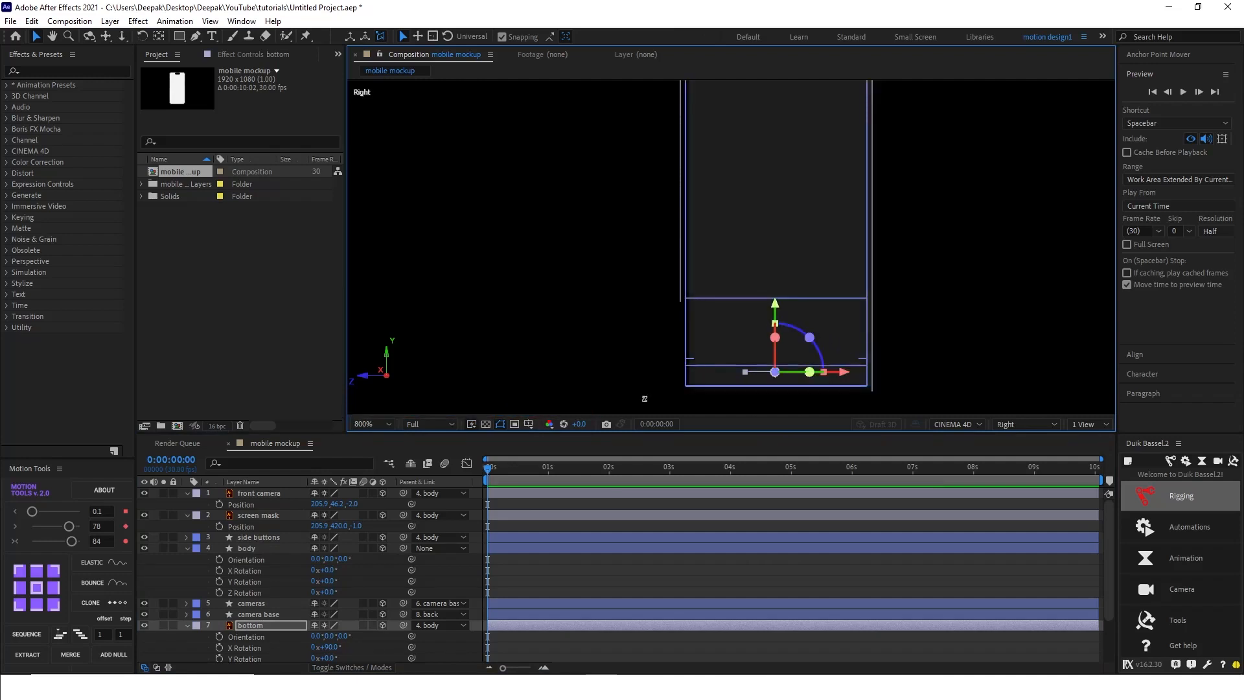
Step: Return to the Default view and tilt the body layer to an X rotation of -55° to examine the ports on the bottom edge
click(1027, 423)
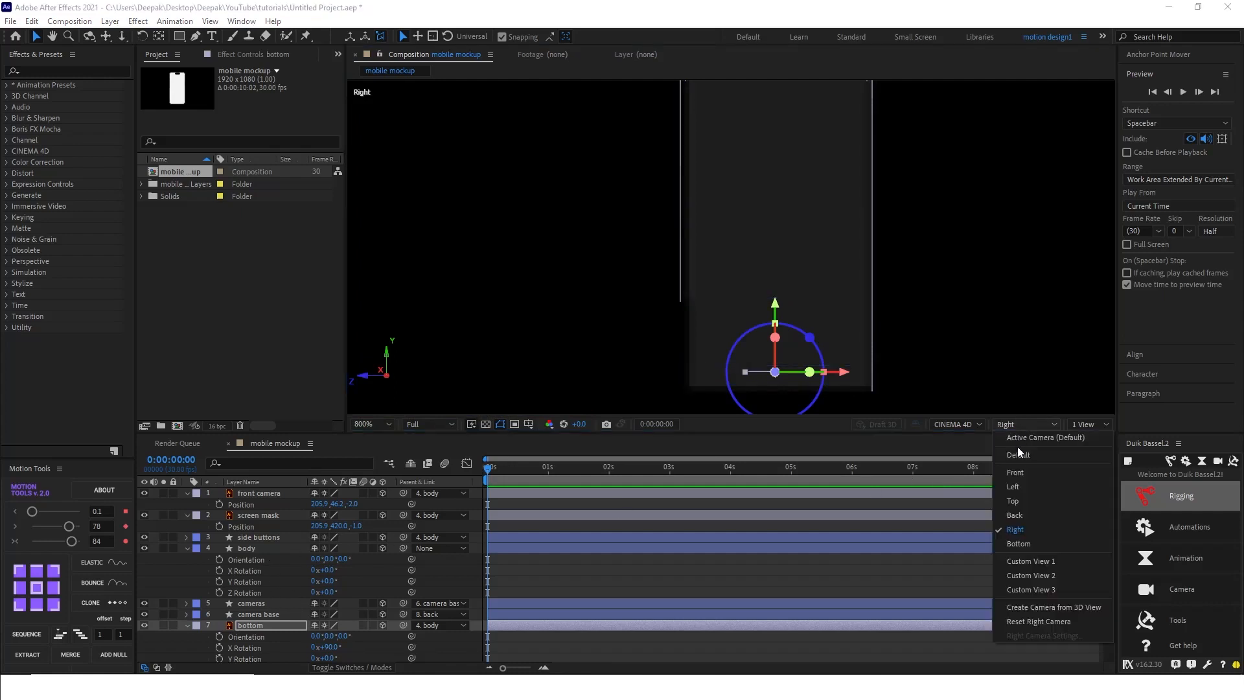
click(1018, 454)
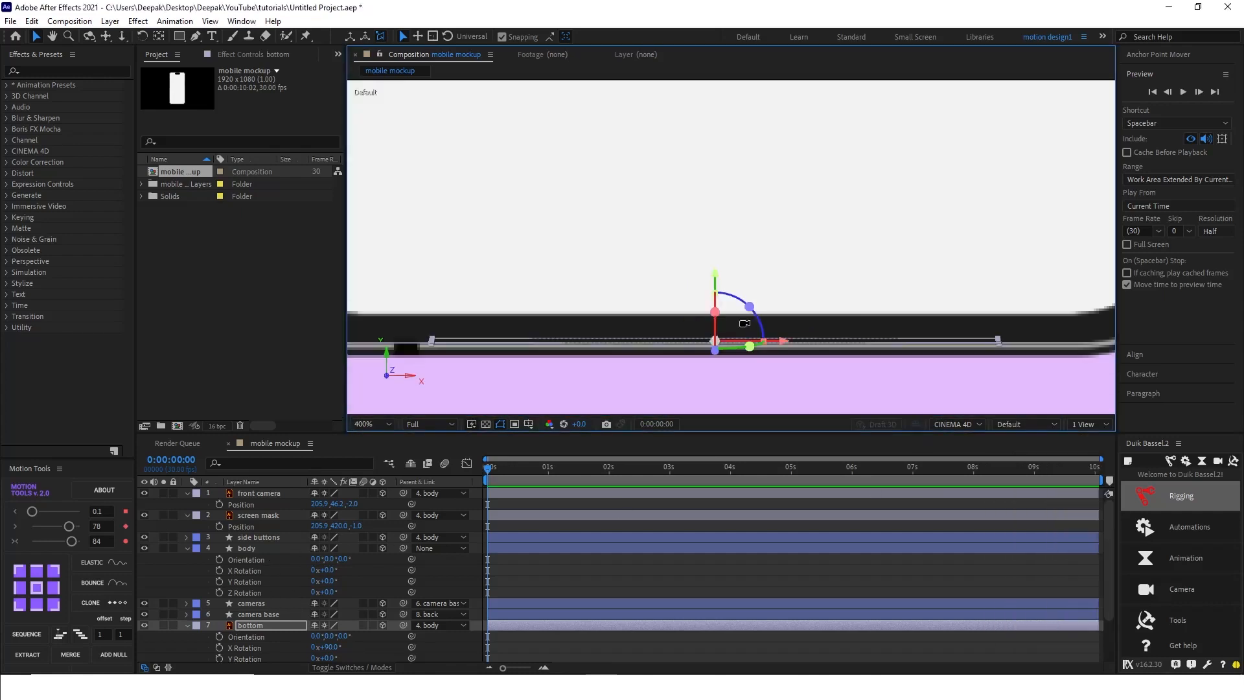
click(270, 547)
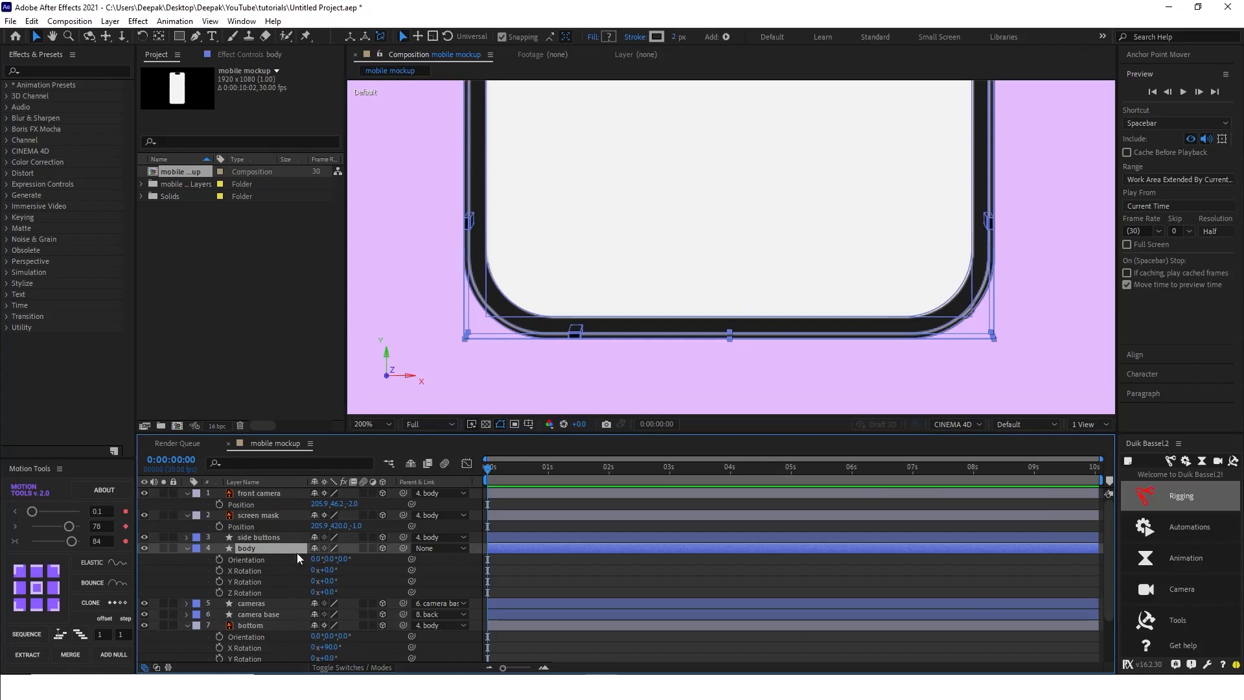
drag(334, 573, 369, 570)
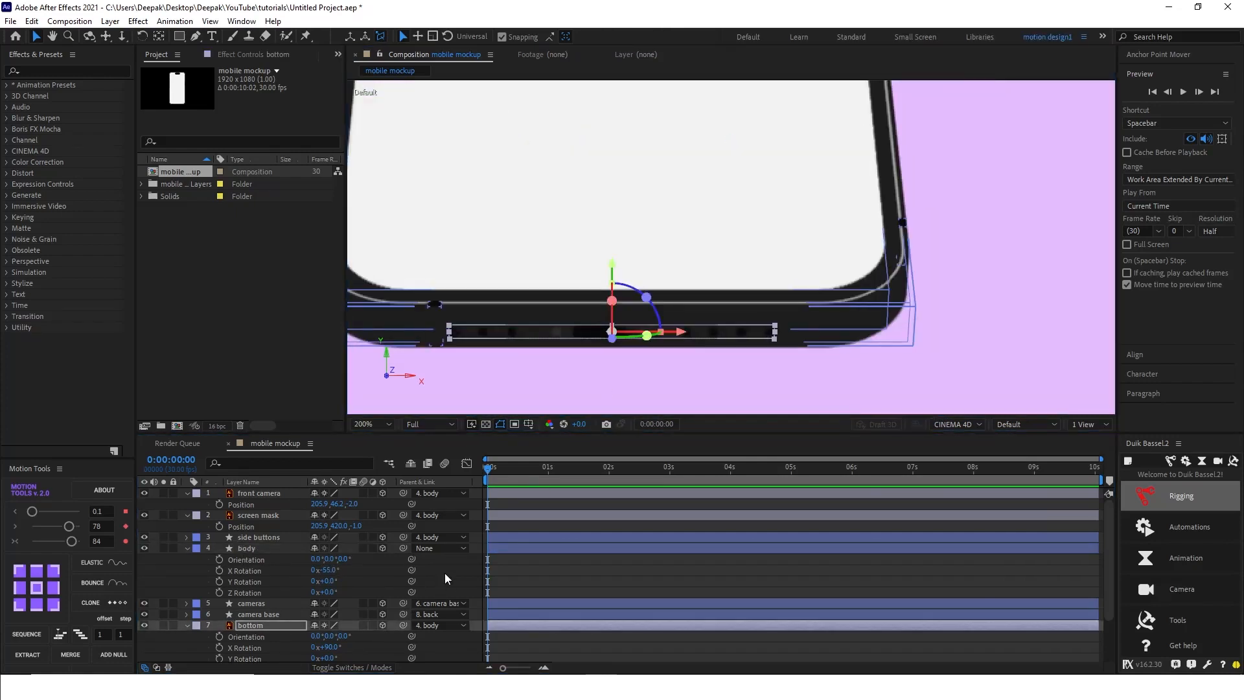
click(444, 573)
scroll(694, 333, down, 1)
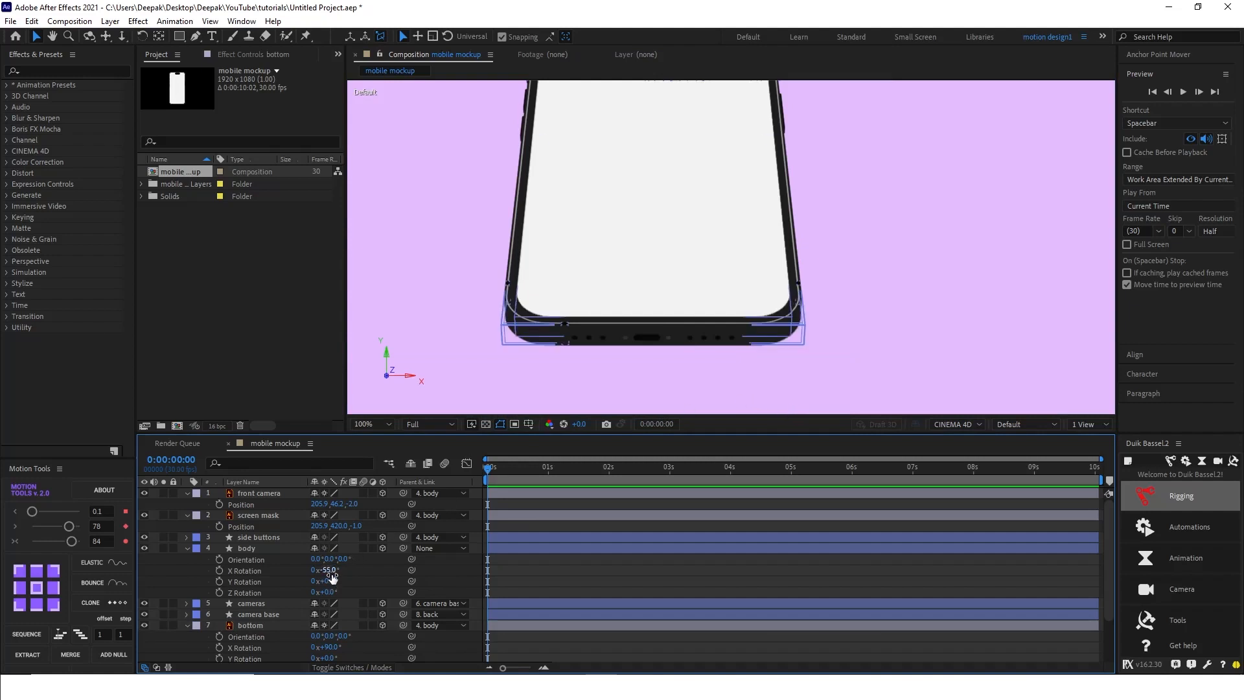
Step: Tilt the body layer to an X rotation of -98° and nudge the bottom layer slightly towards the front of the phone
mouse_move(328, 570)
mouse_down()
mouse_move(284, 577)
mouse_move(309, 578)
mouse_up()
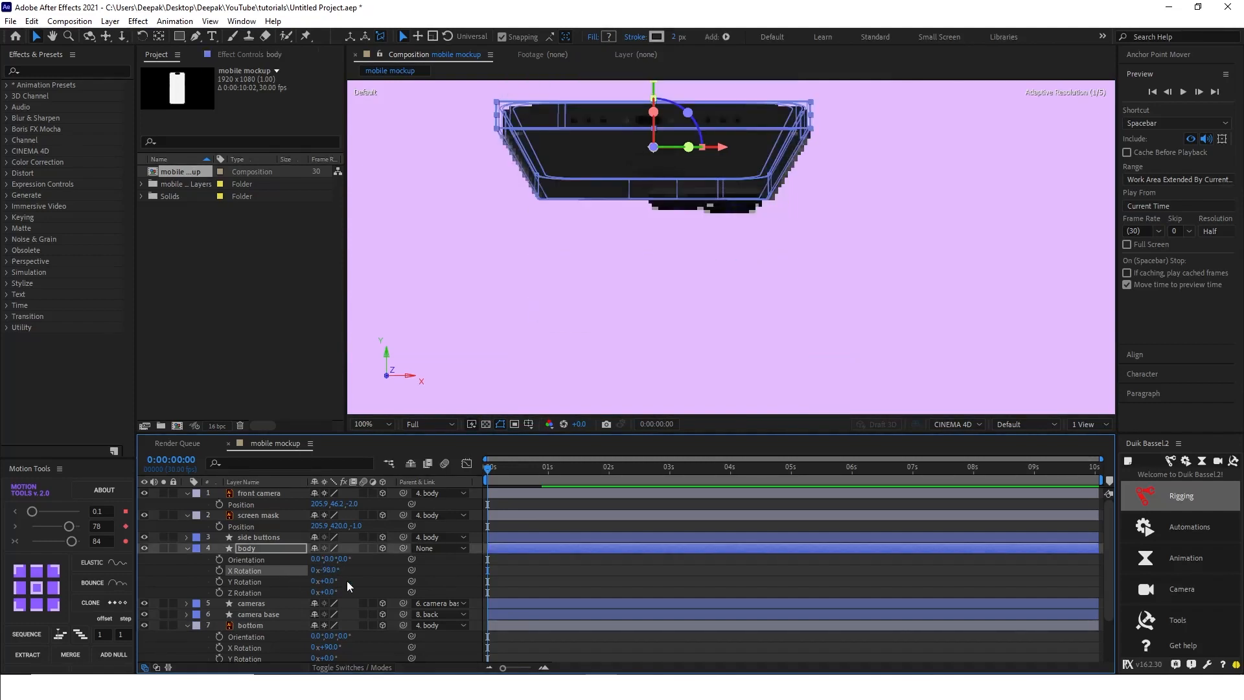
scroll(686, 108, up, 2)
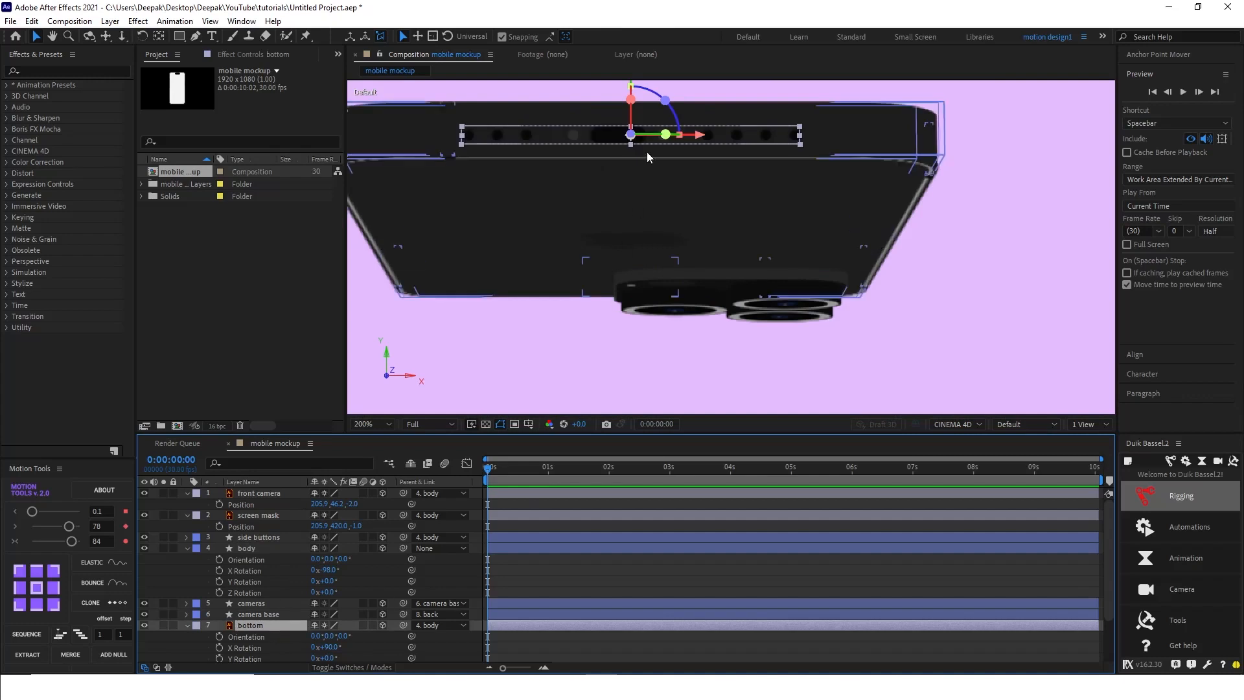
scroll(643, 123, down, 2)
scroll(644, 124, up, 2)
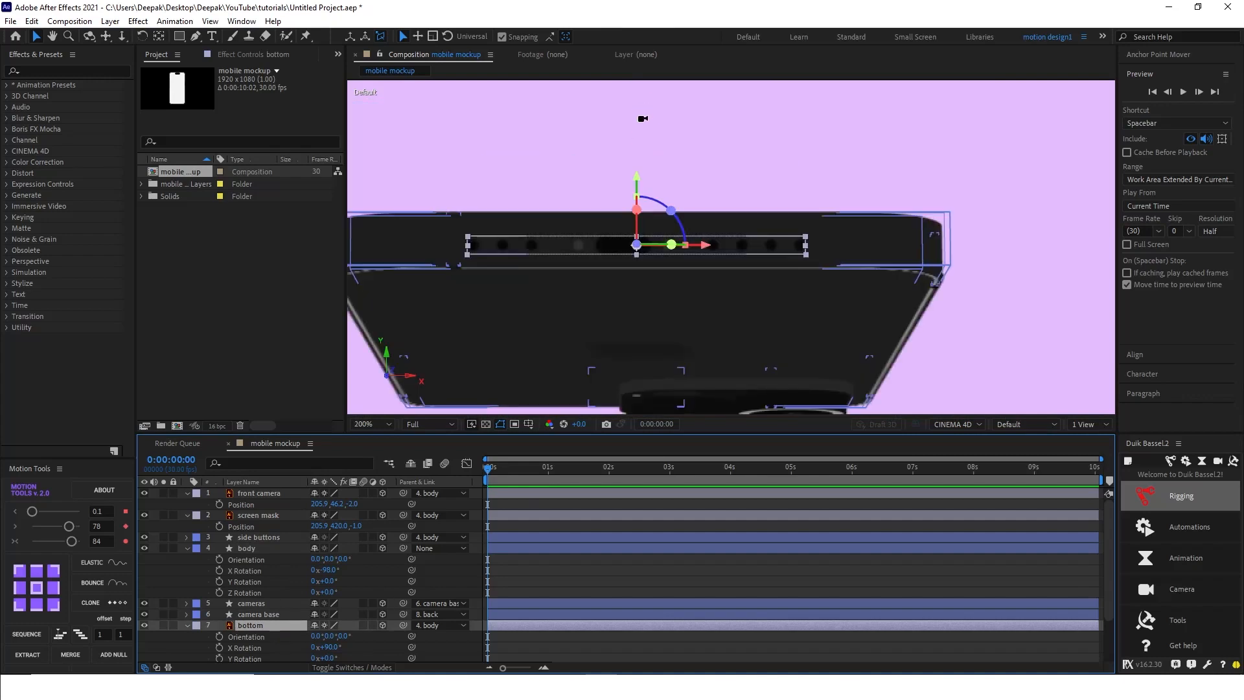
drag(635, 176, 637, 177)
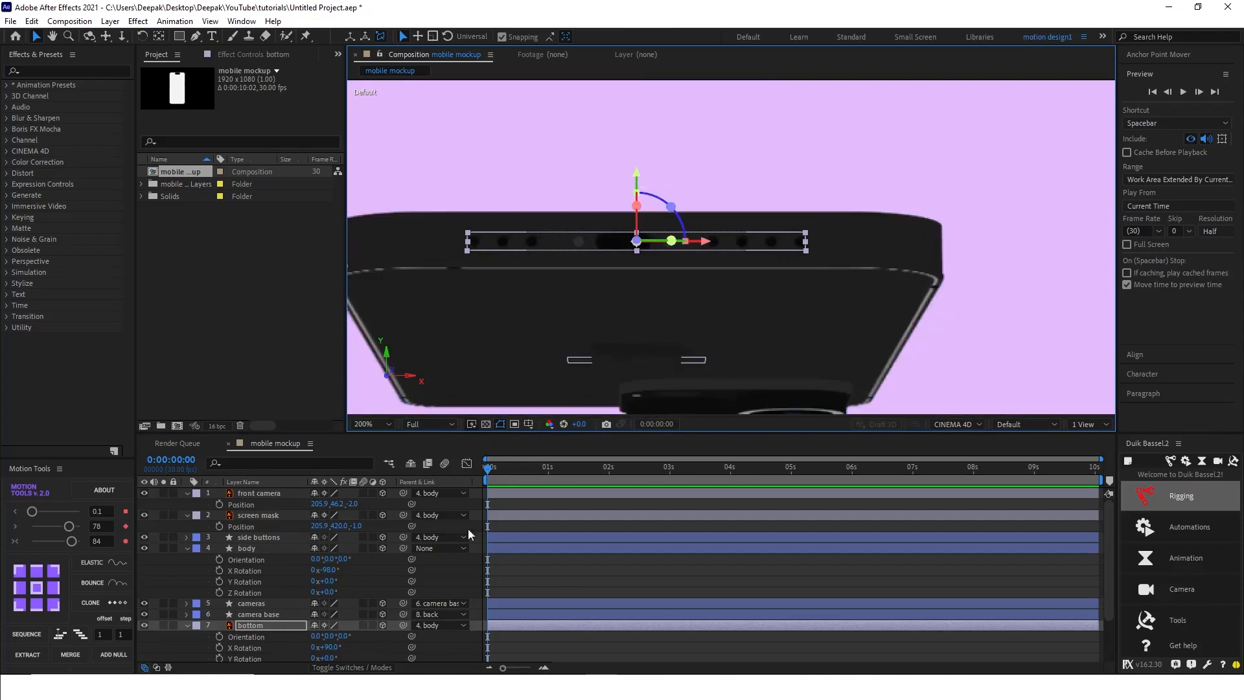
Step: Set the body layer's X Rotation to -90° and fine-tune the bottom layer to centre the ports in the body's thickness
click(330, 571)
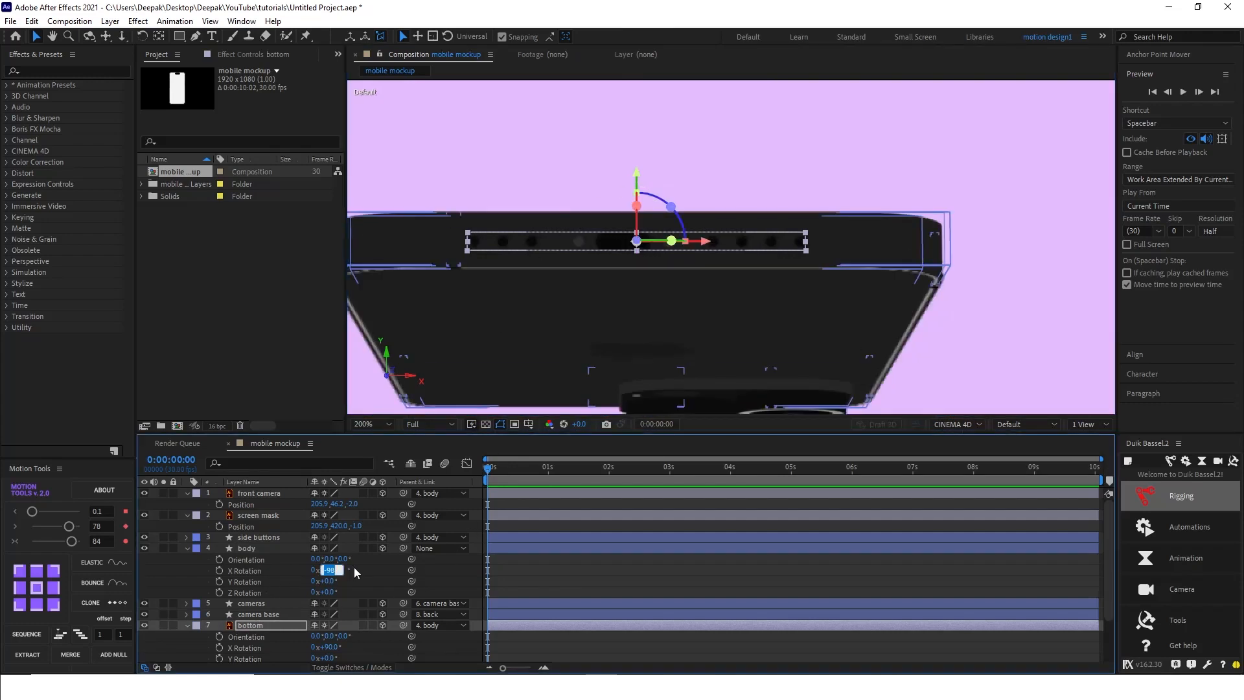
text(-90)
key(Return)
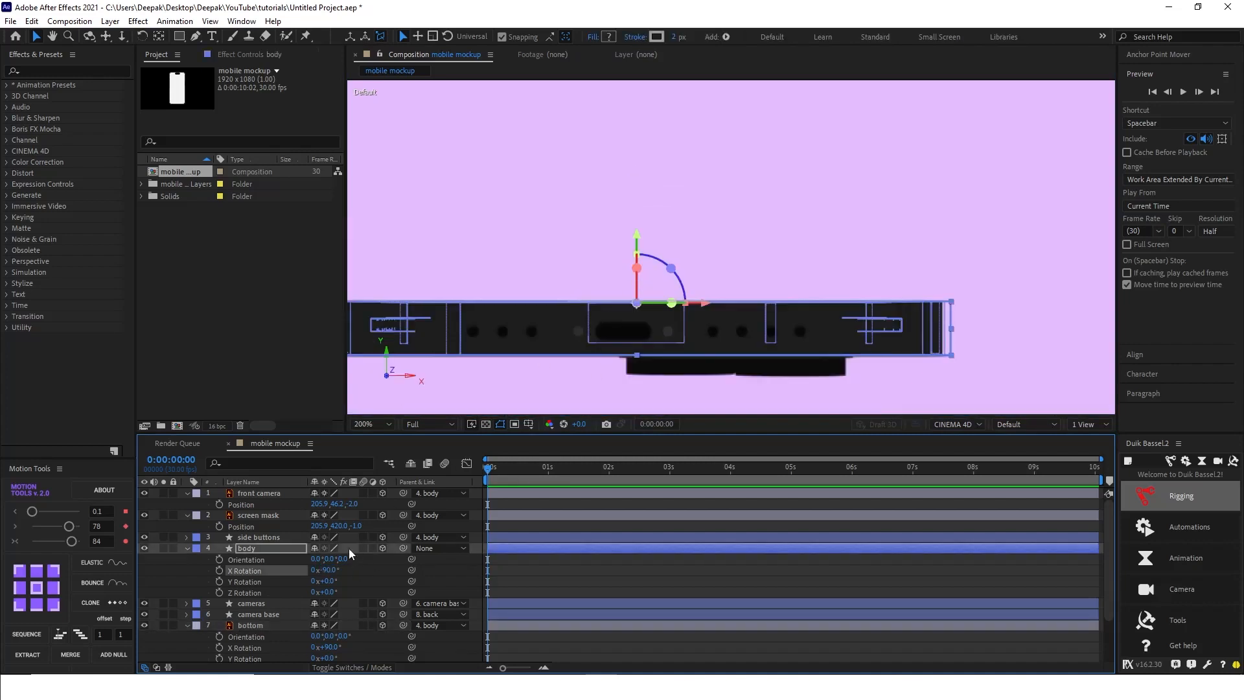
click(263, 625)
scroll(608, 341, up, 1)
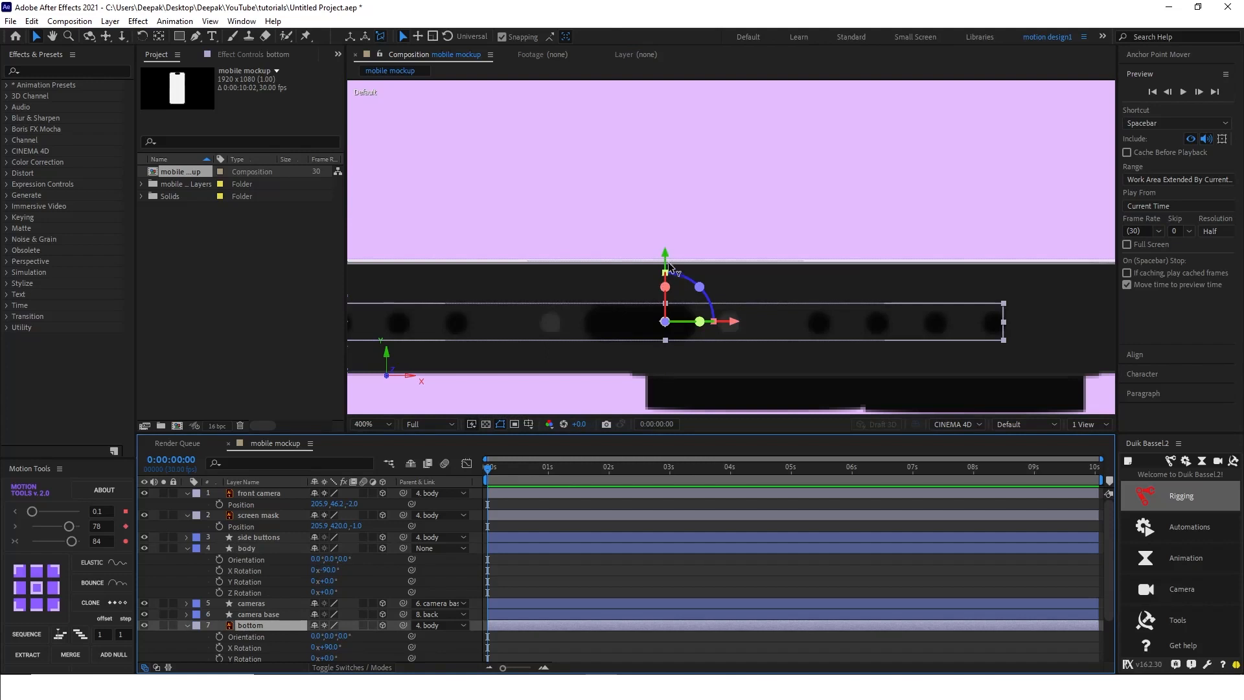
drag(666, 255, 663, 252)
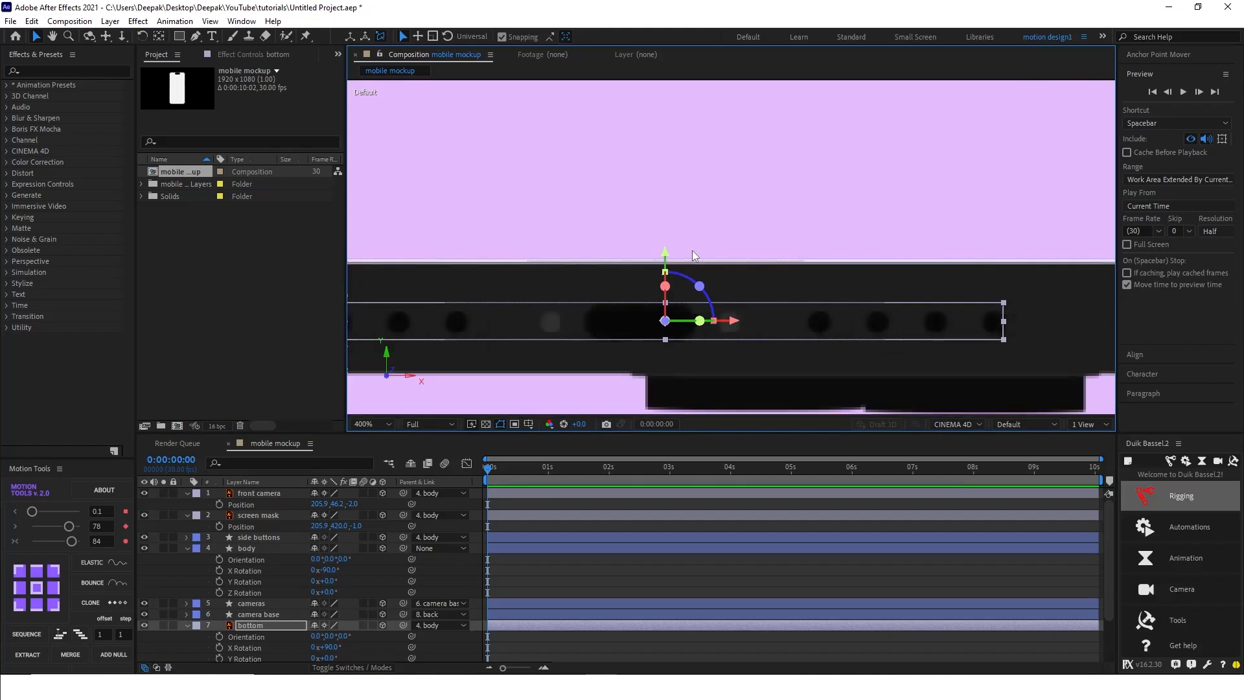
scroll(691, 250, down, 1)
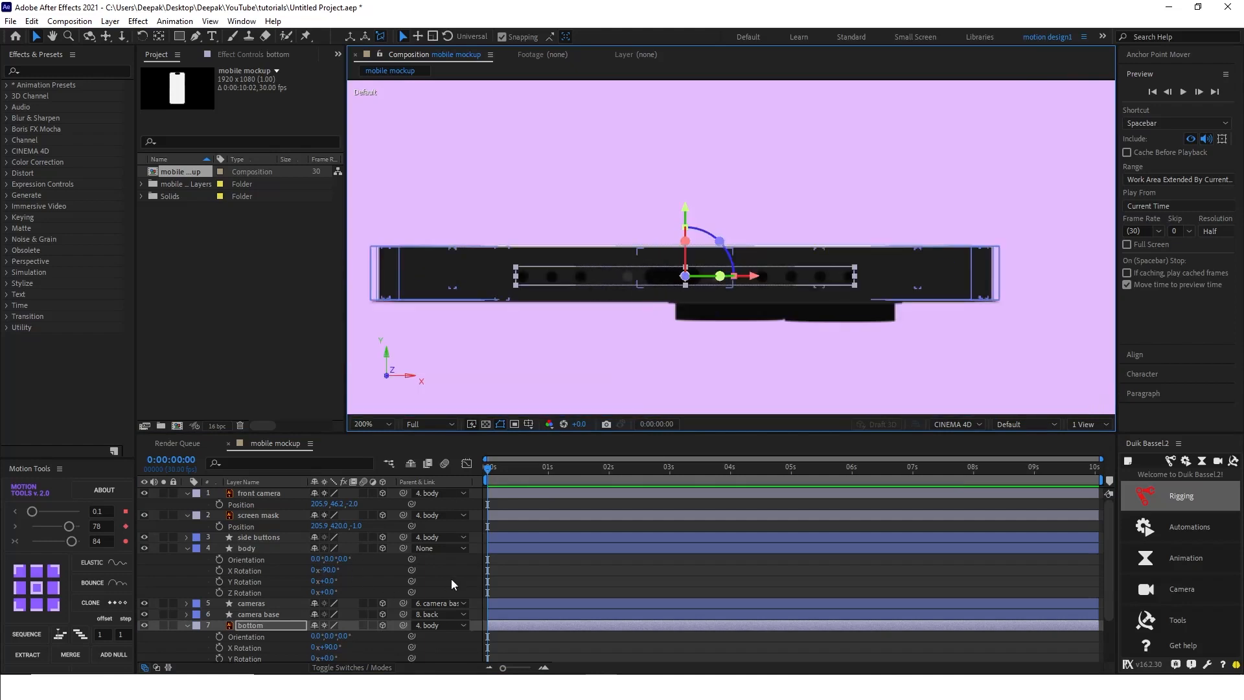
click(451, 578)
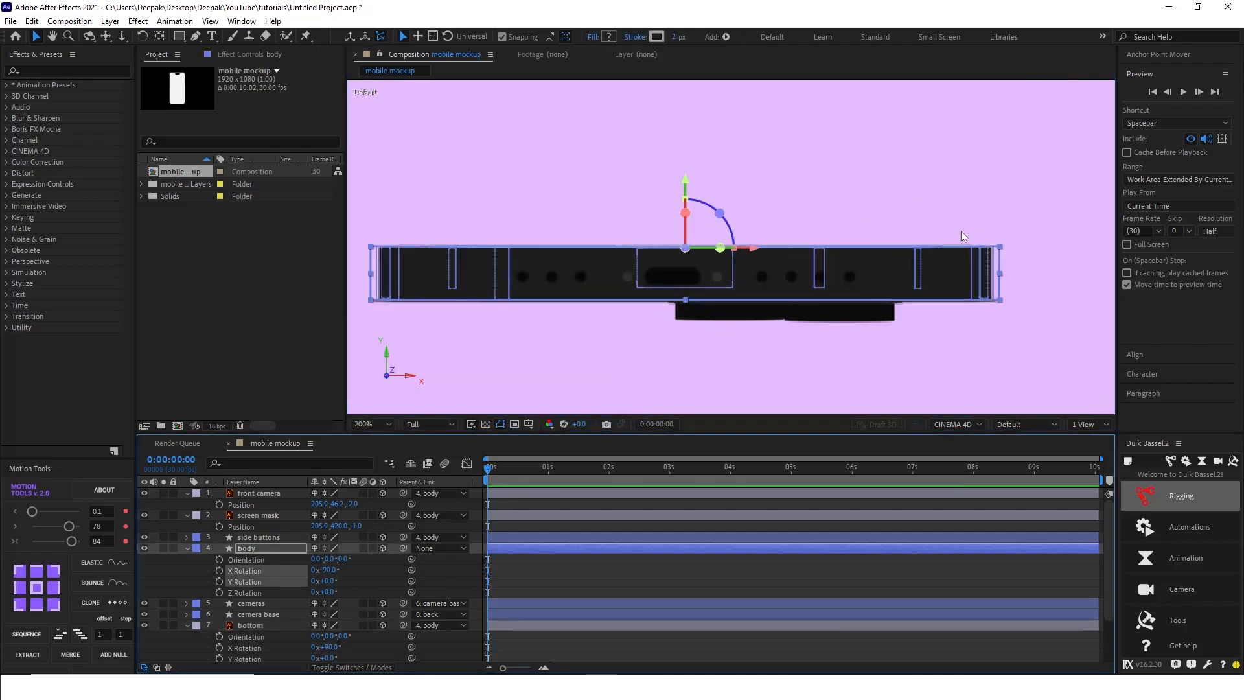
Step: Nudge the bottom layer slightly towards the front of the phone to centre the ports in the body's thickness
click(360, 568)
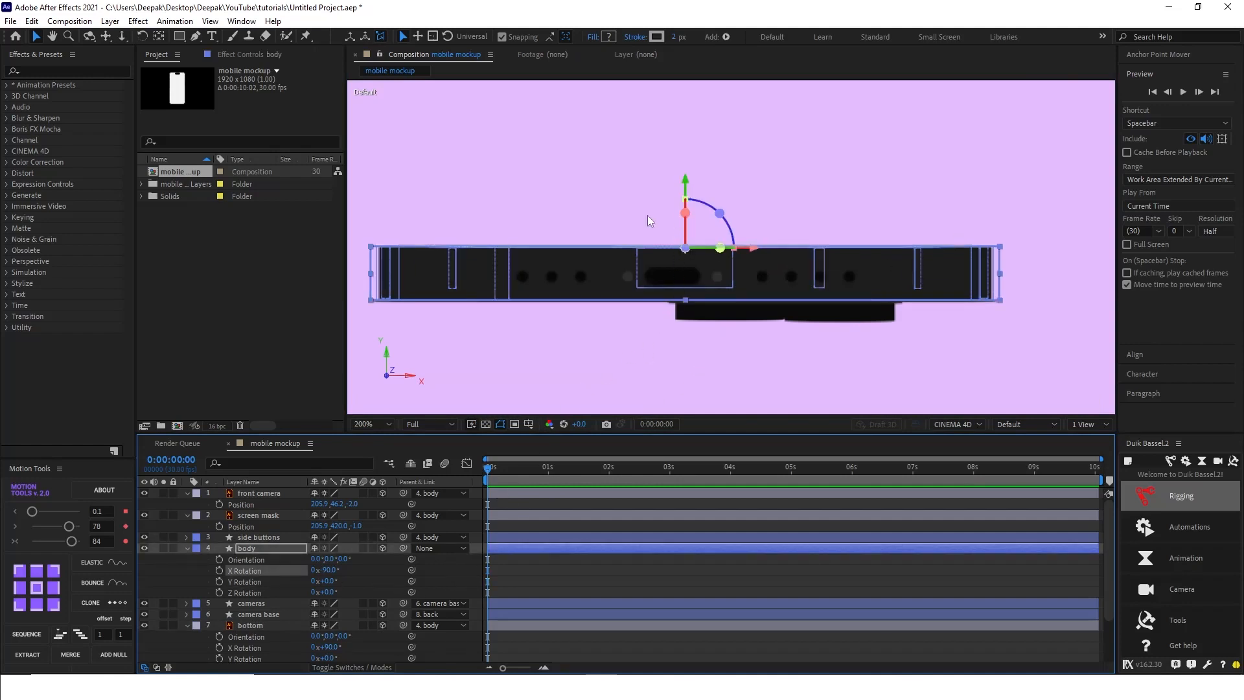
click(263, 623)
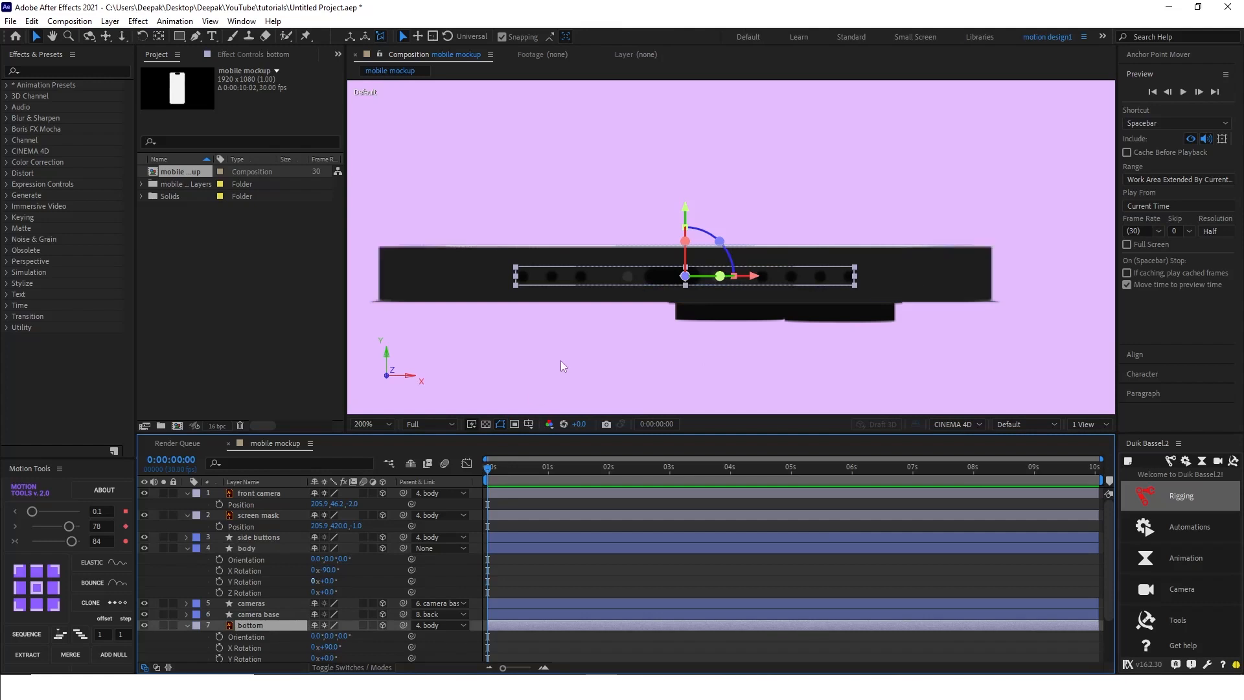
scroll(695, 263, up, 2)
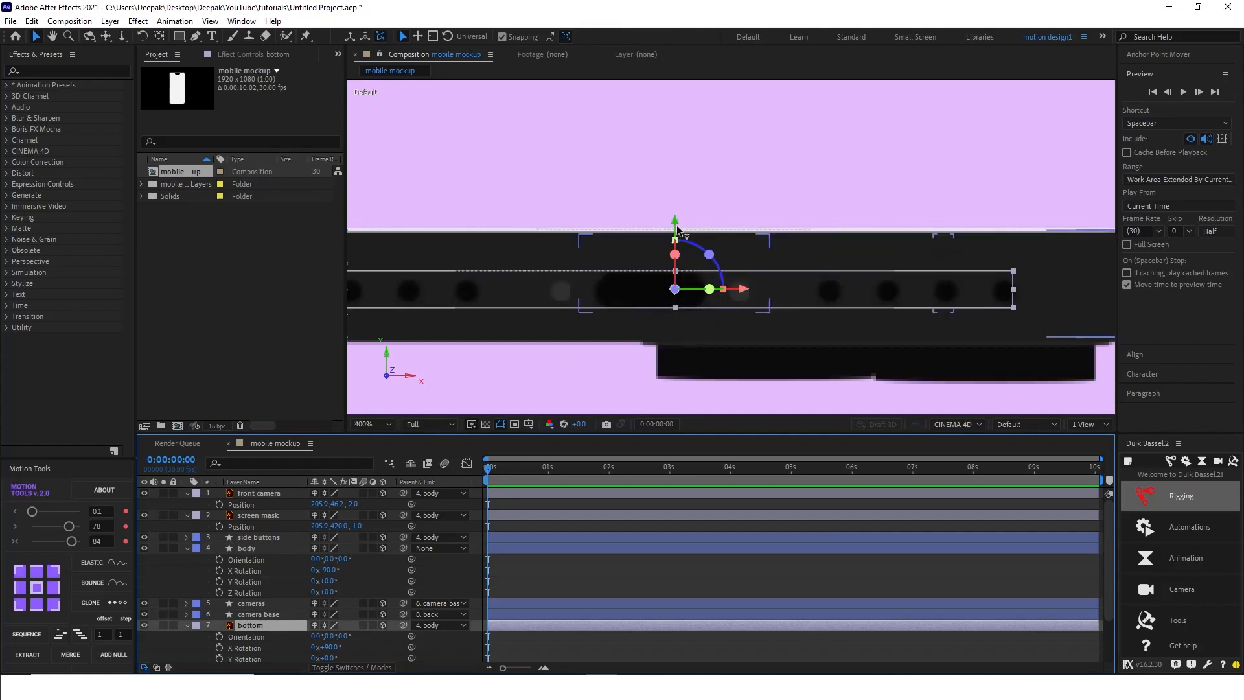
drag(676, 227, 676, 223)
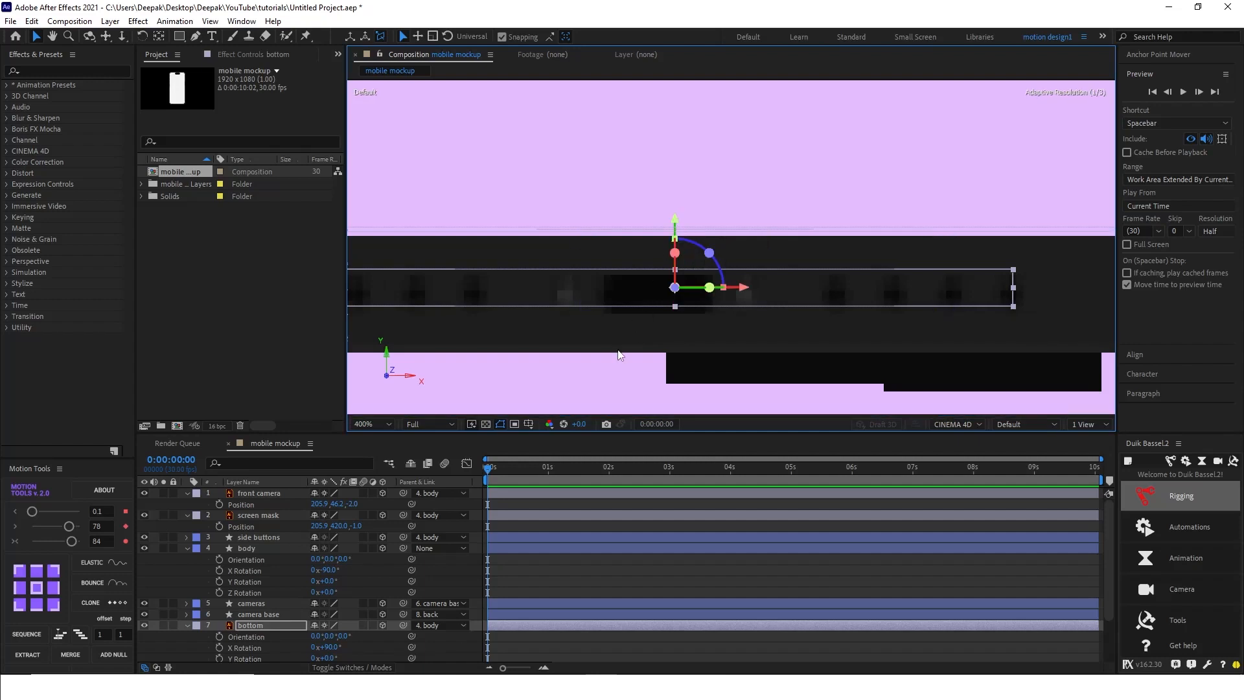
click(452, 594)
scroll(760, 344, down, 1)
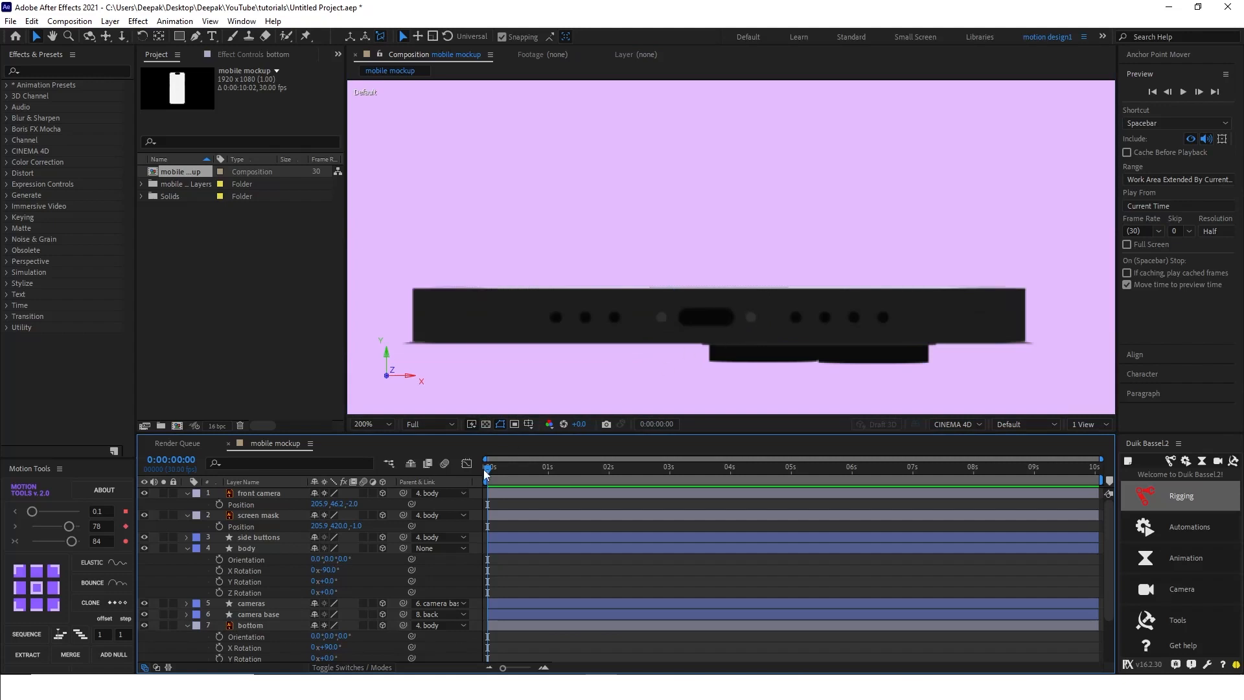
scroll(647, 333, down, 1)
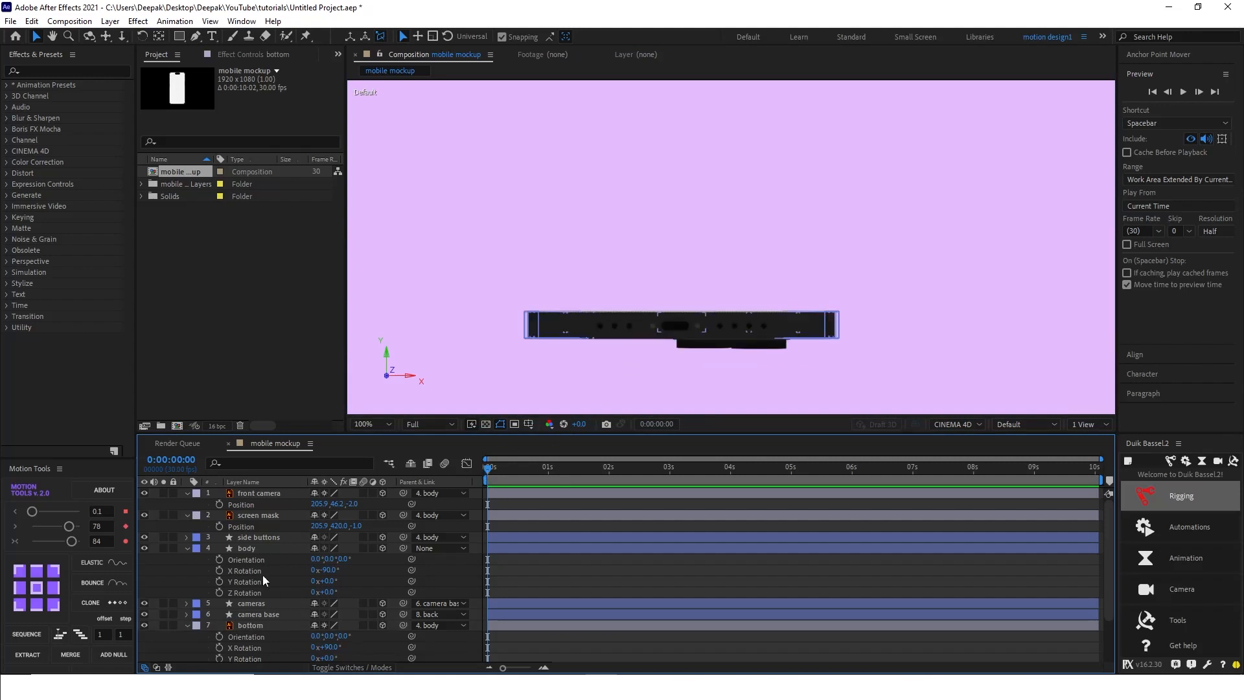
Step: Reset the body layer's X Rotation to 0° so the phone faces the front
click(328, 569)
text(0)
key(Return)
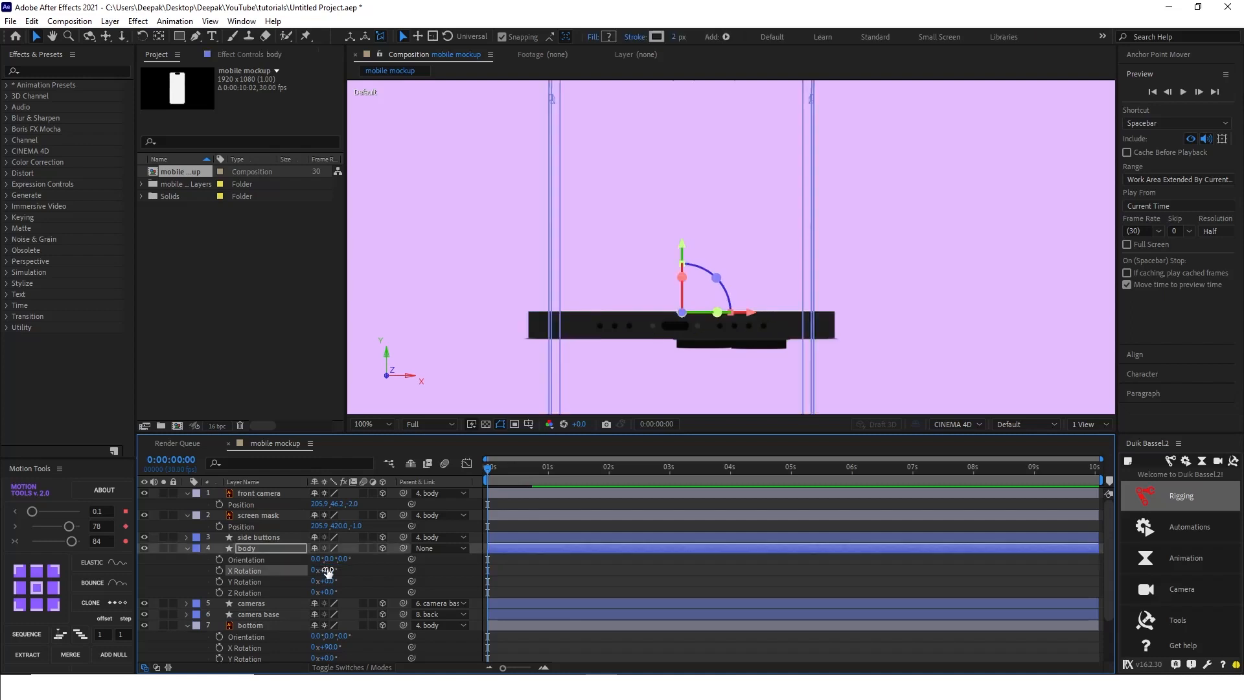
scroll(652, 304, down, 1)
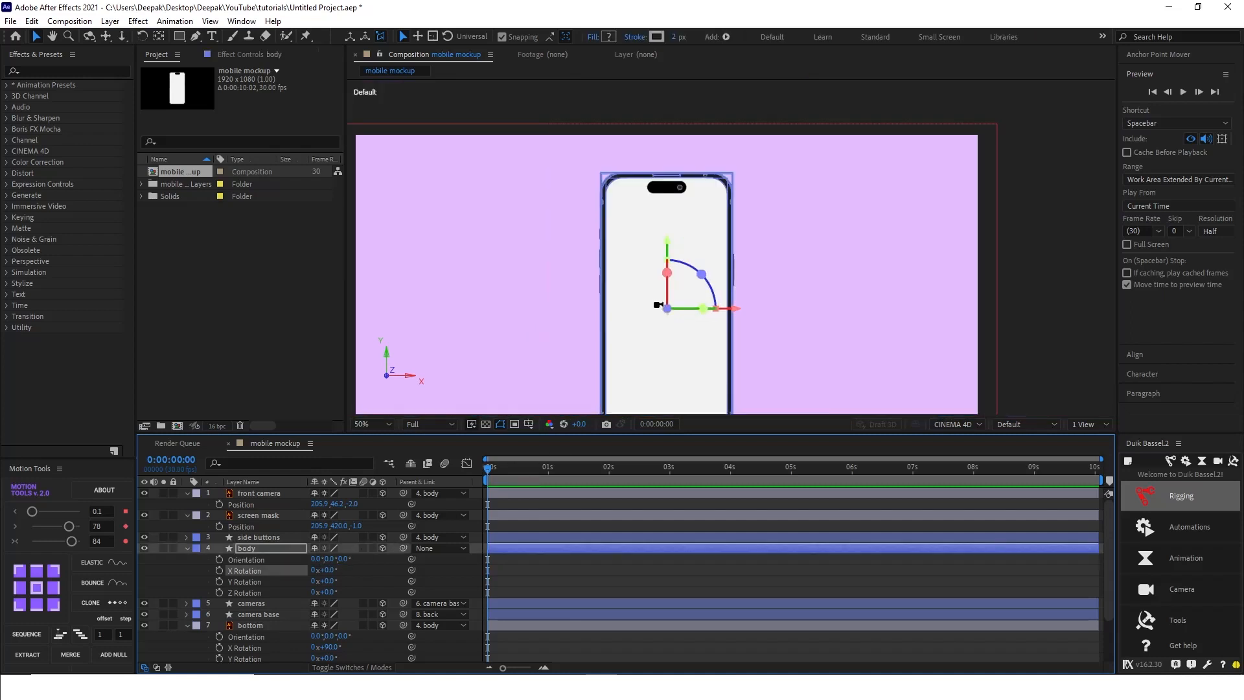
drag(788, 292, 766, 266)
click(359, 587)
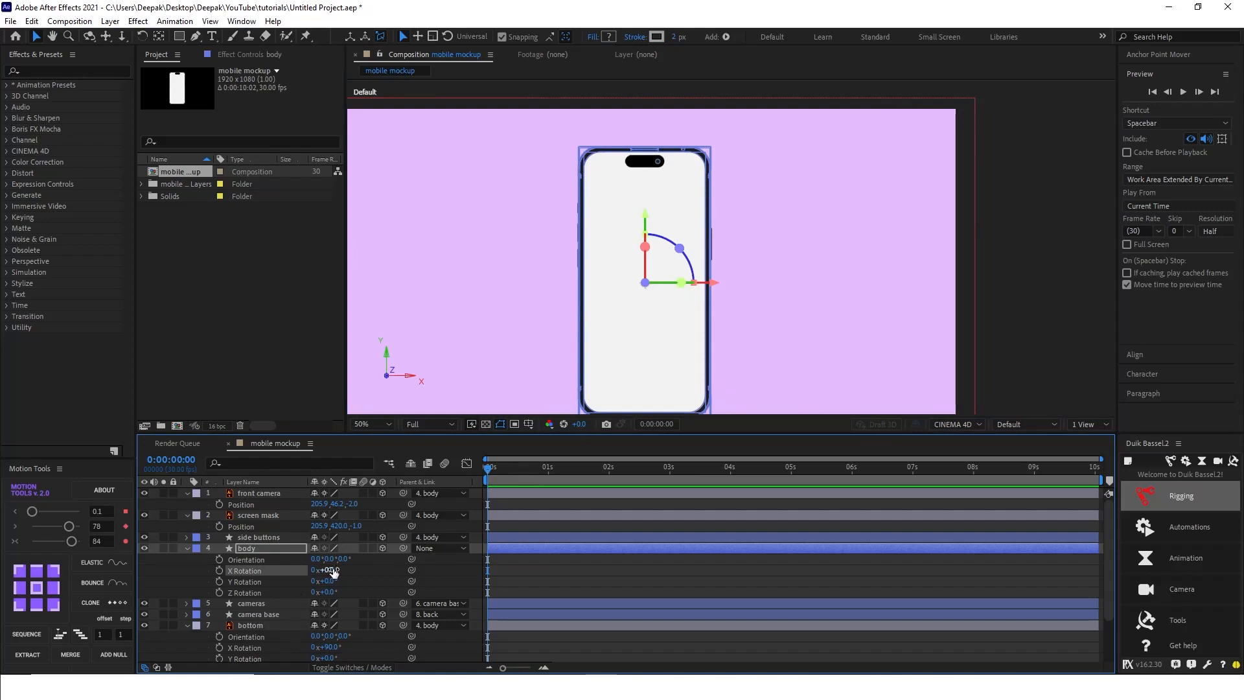
Step: Rotate the body layer to 106° in X and 86° in Y to examine the phone's top and side edges
drag(331, 576, 406, 576)
scroll(643, 278, up, 4)
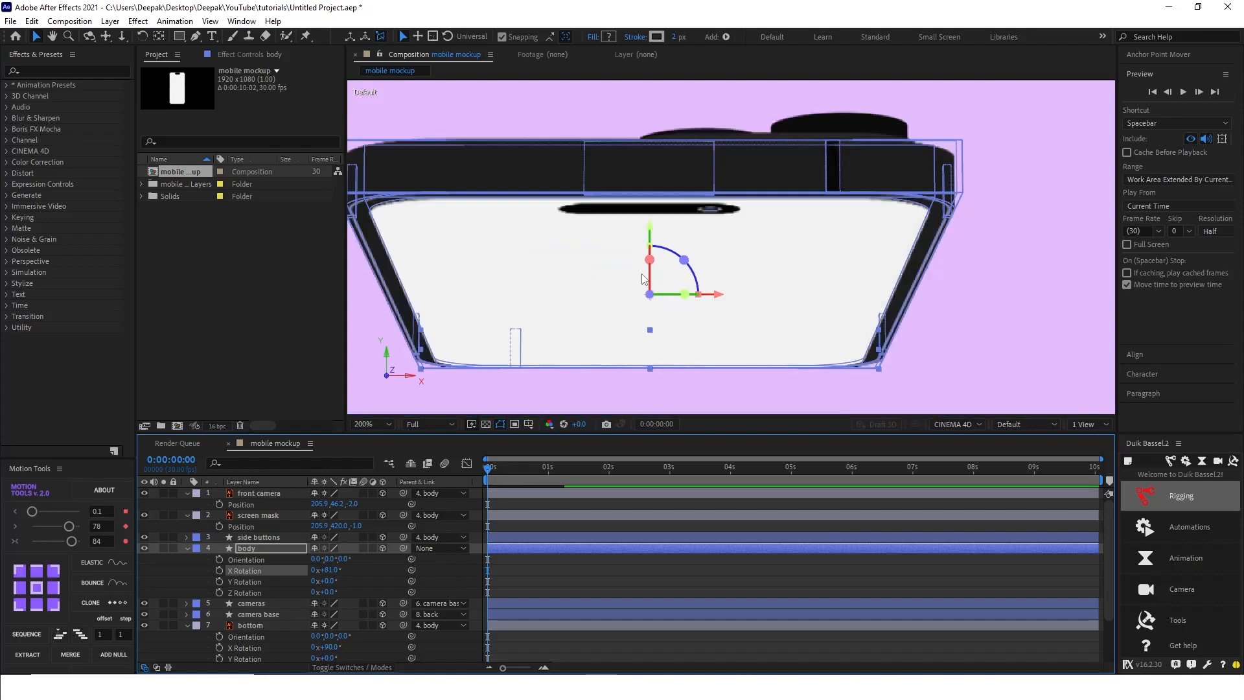
drag(333, 585, 389, 585)
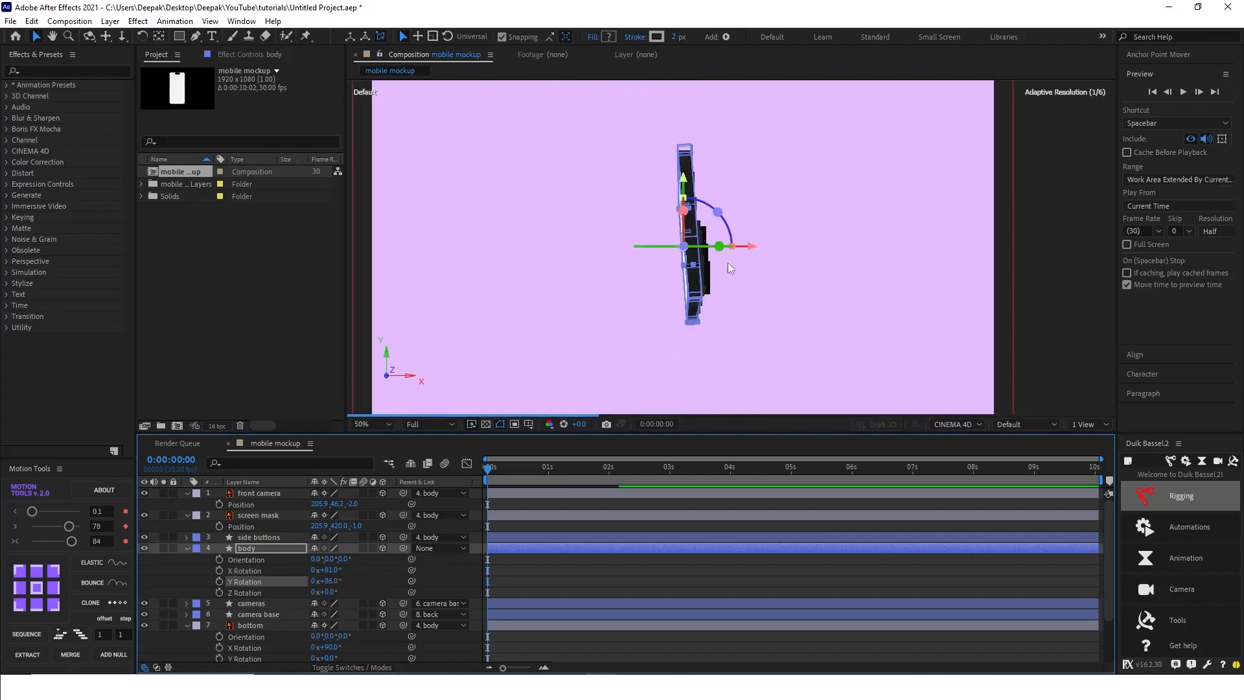
scroll(728, 263, up, 2)
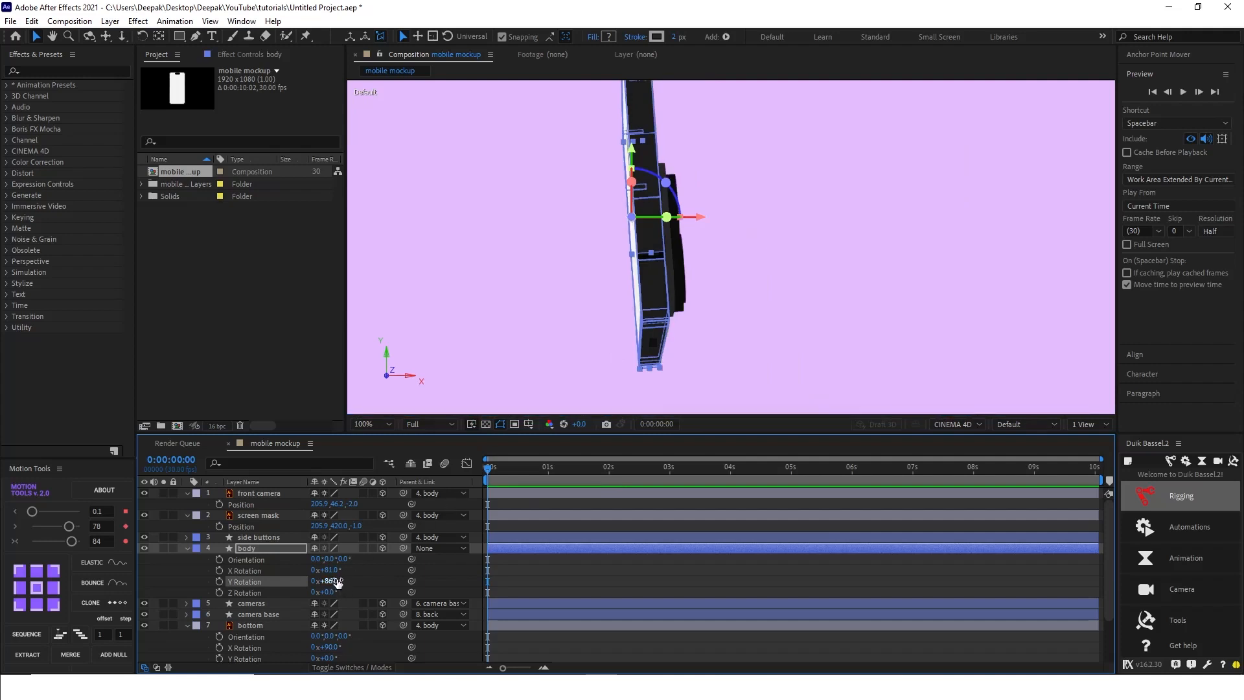
click(758, 212)
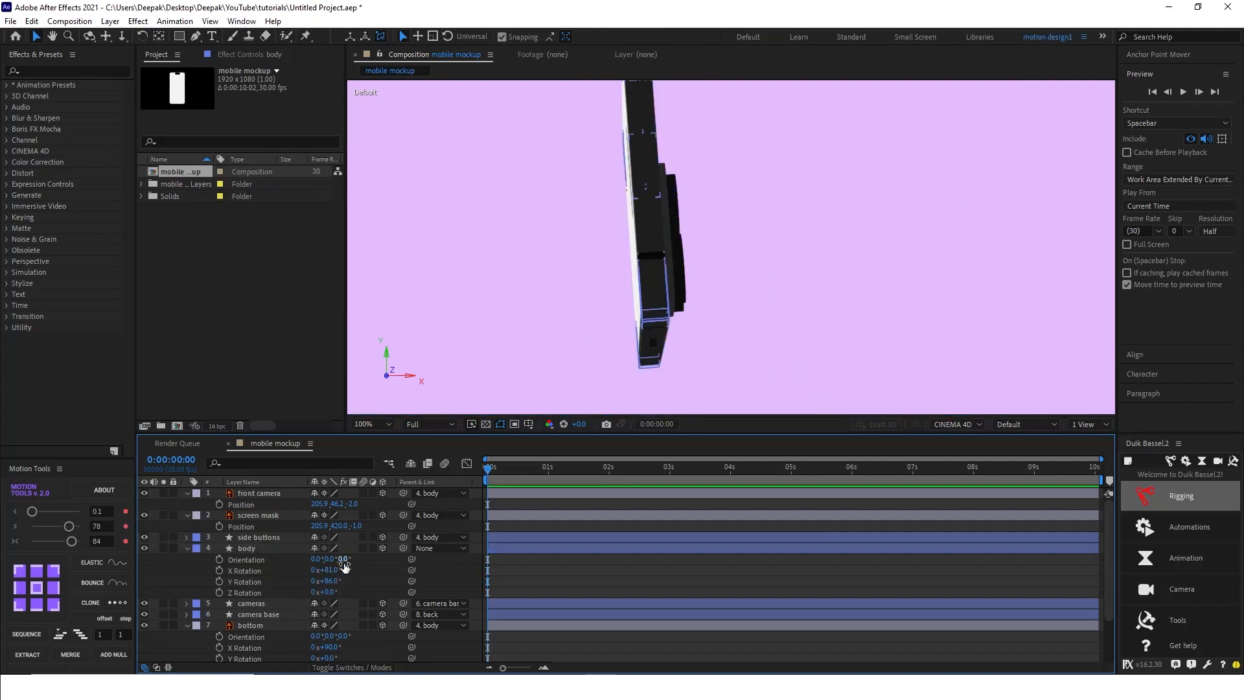
drag(330, 570, 348, 569)
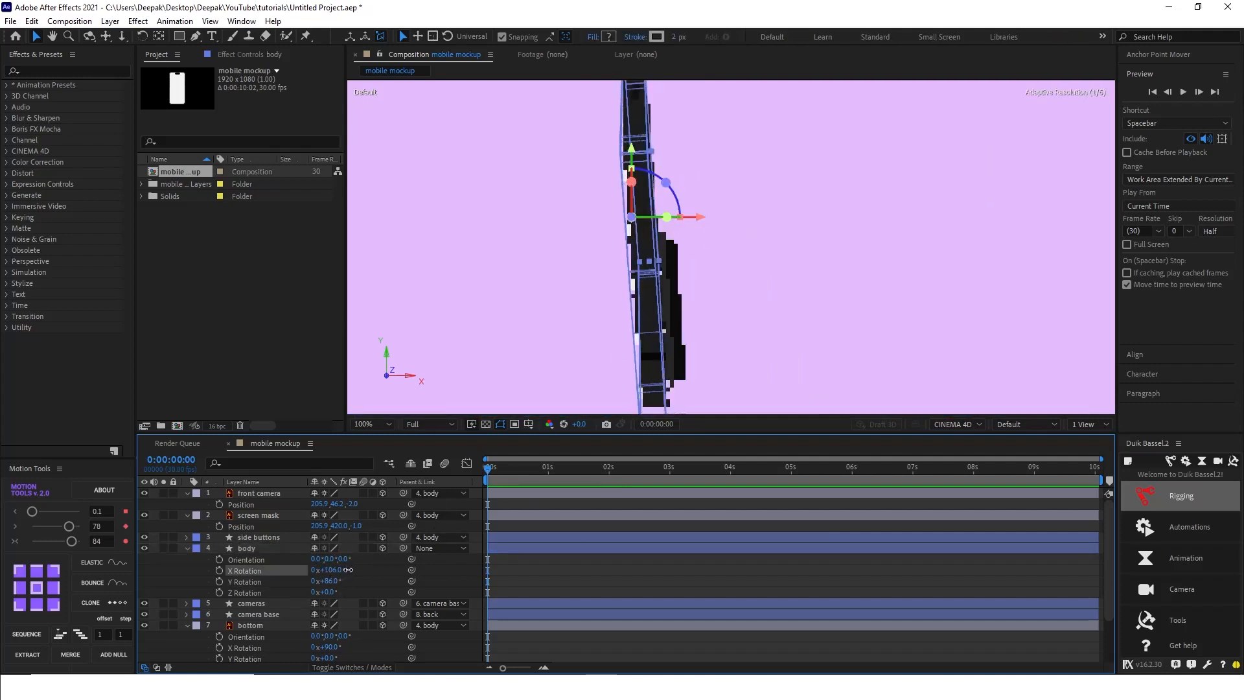
Step: Reset the body layer's X Rotation and Y Rotation to 0°
click(330, 570)
text(0)
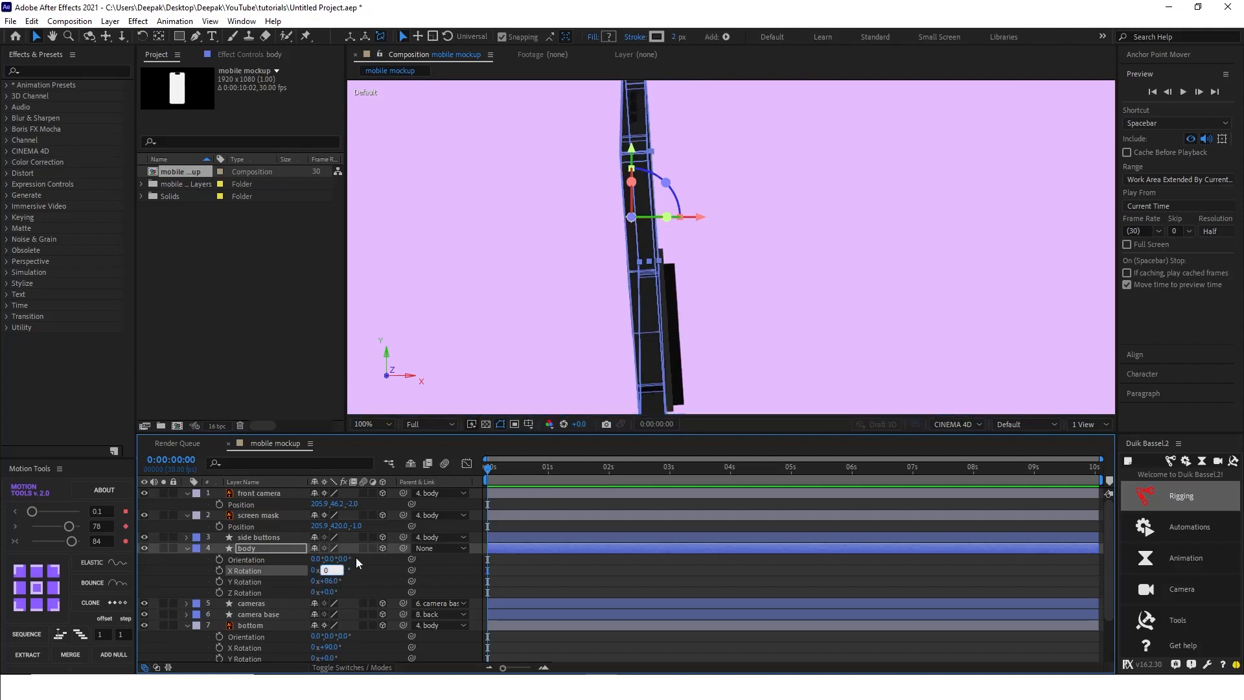
click(330, 581)
text(0)
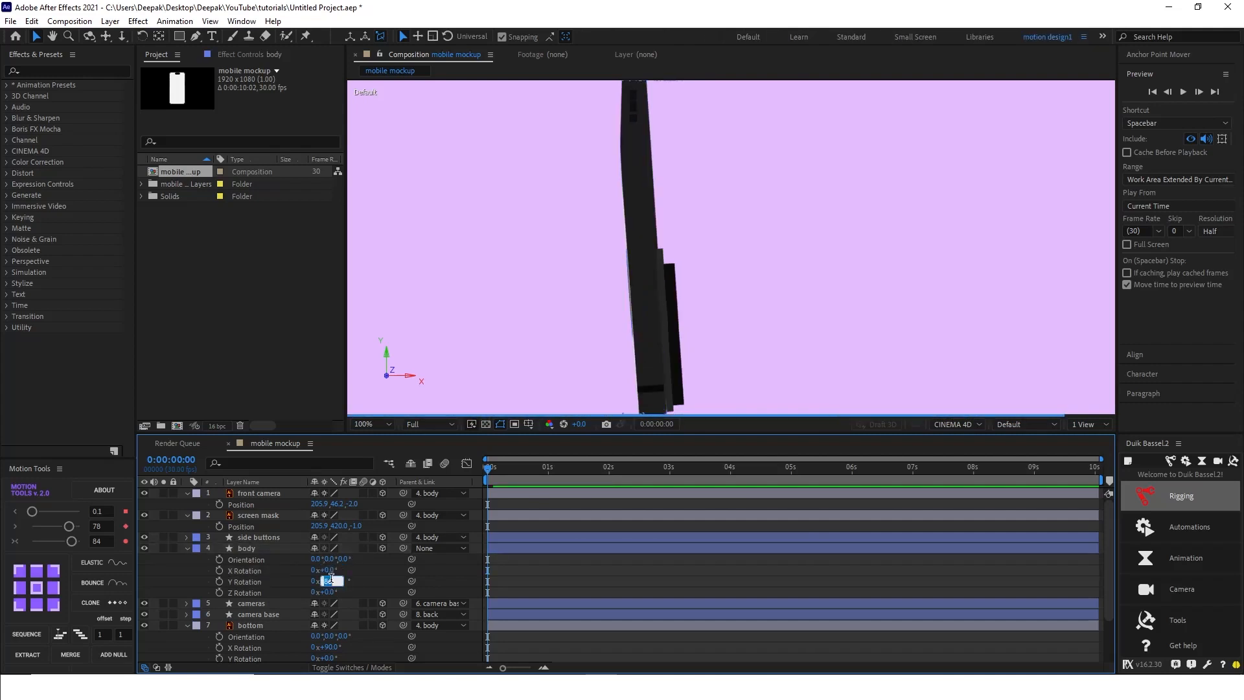
key(Return)
scroll(641, 295, down, 2)
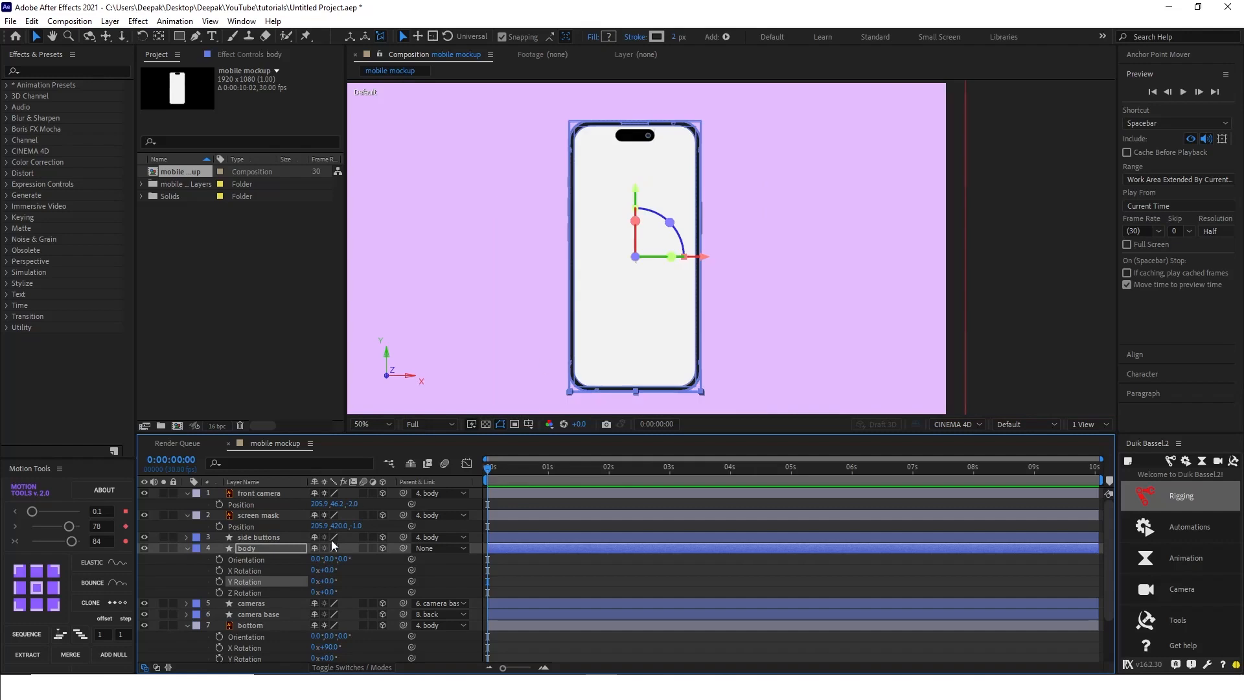
Step: Turn the body layer to a Y Rotation of 85° and on to 137° to inspect the phone's side and back
drag(327, 580, 406, 570)
click(406, 565)
scroll(664, 252, up, 2)
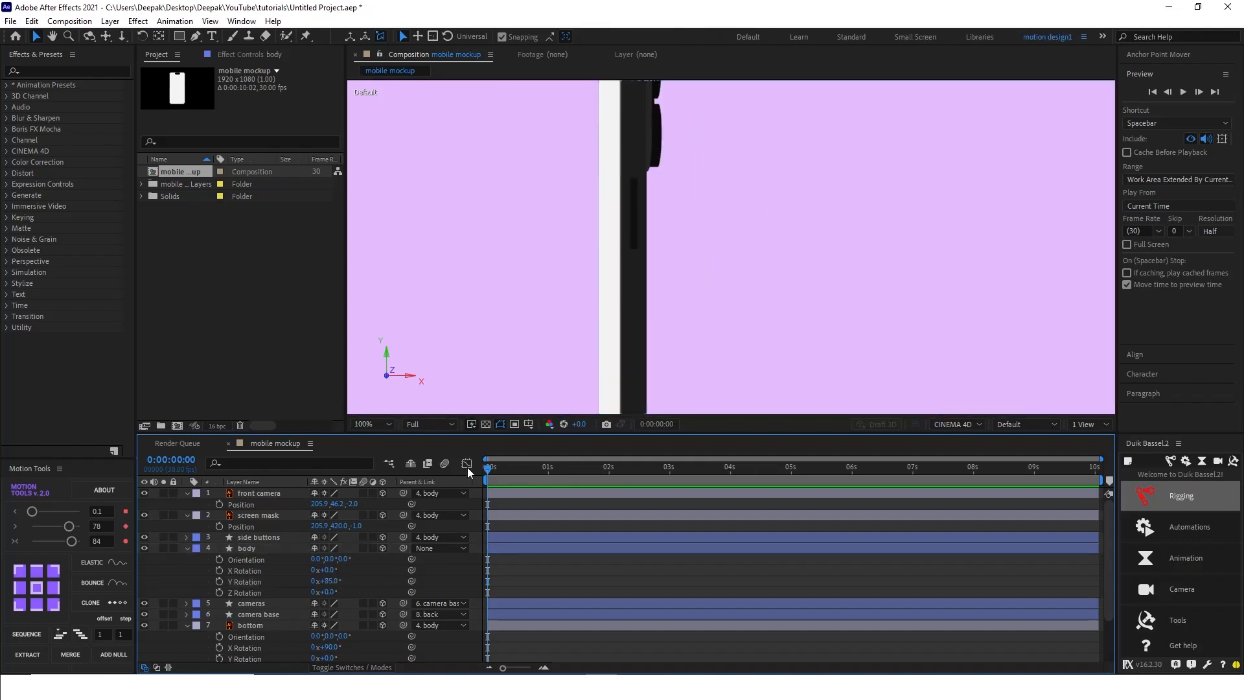
drag(332, 579, 379, 576)
scroll(665, 305, down, 2)
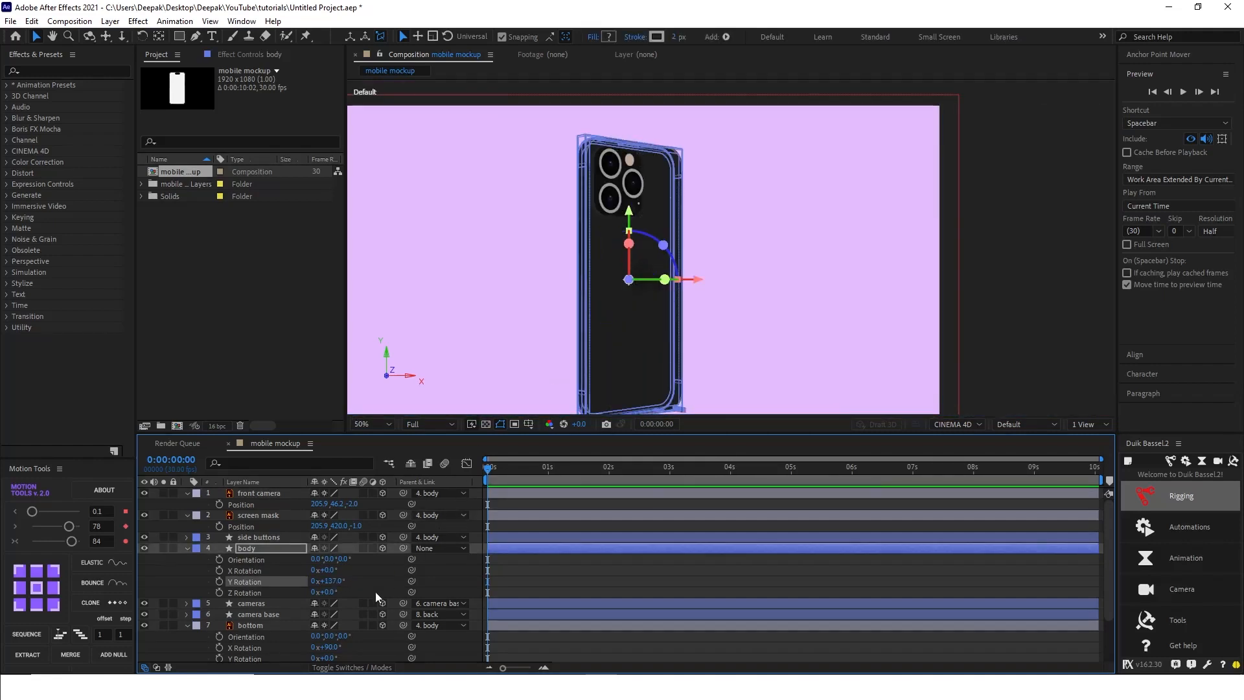
Step: Turn the body layer to a Y Rotation of -32° to show the screen and side edge at an angle
drag(340, 584, 239, 583)
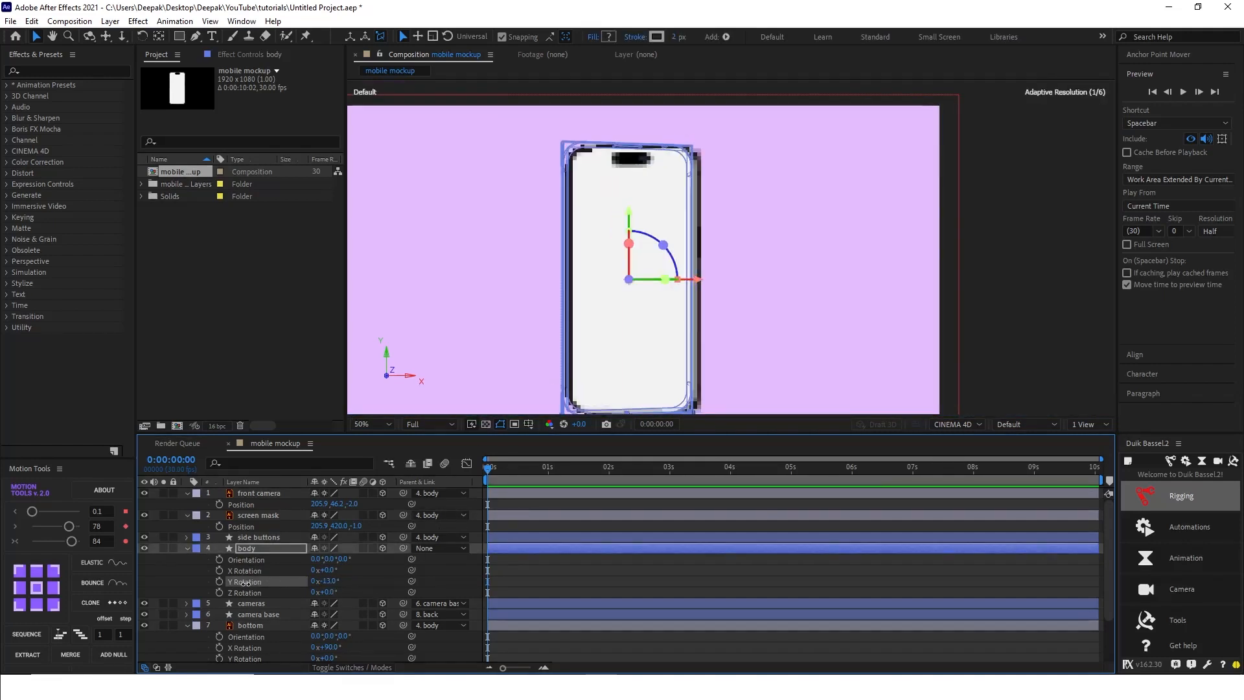
click(737, 142)
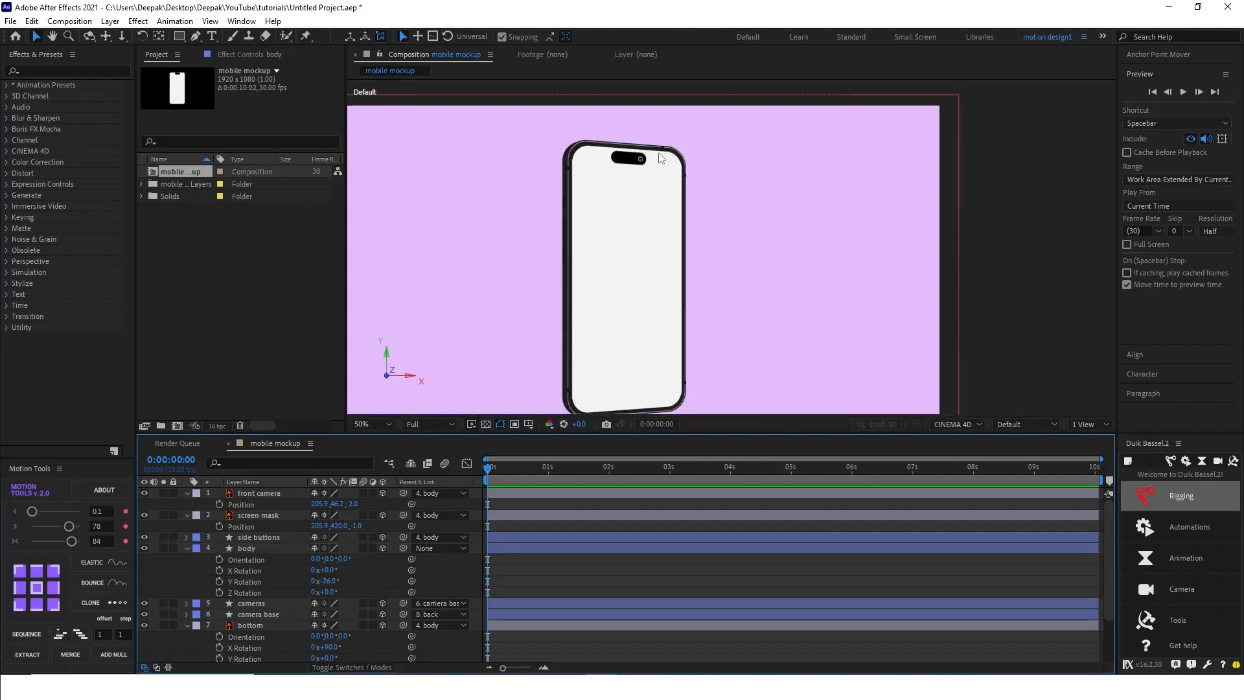
scroll(591, 174, up, 1)
drag(336, 581, 332, 580)
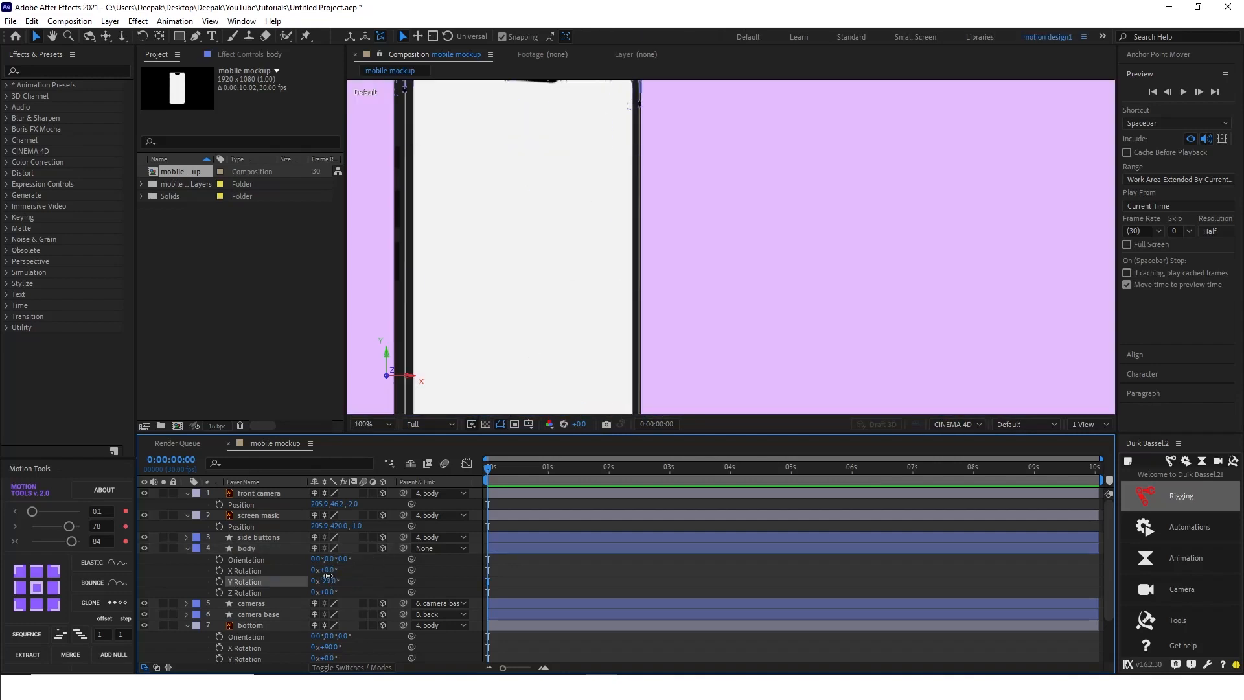
click(362, 549)
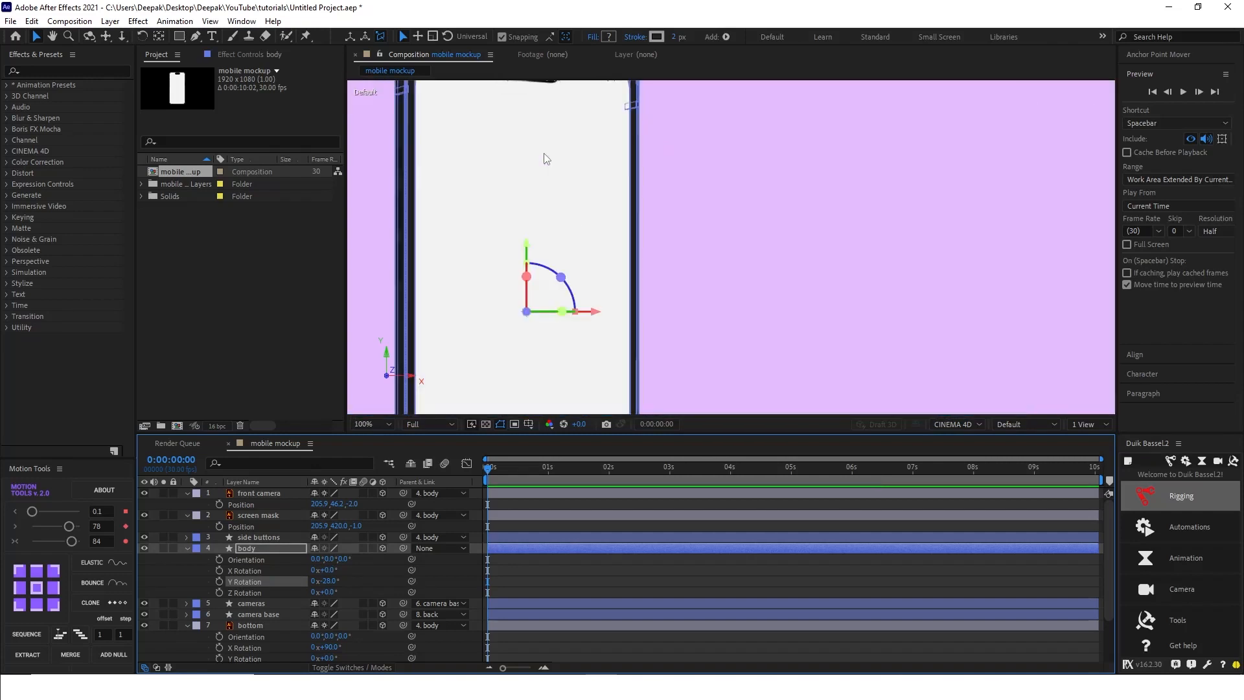
drag(543, 227, 630, 292)
drag(332, 581, 329, 575)
click(372, 565)
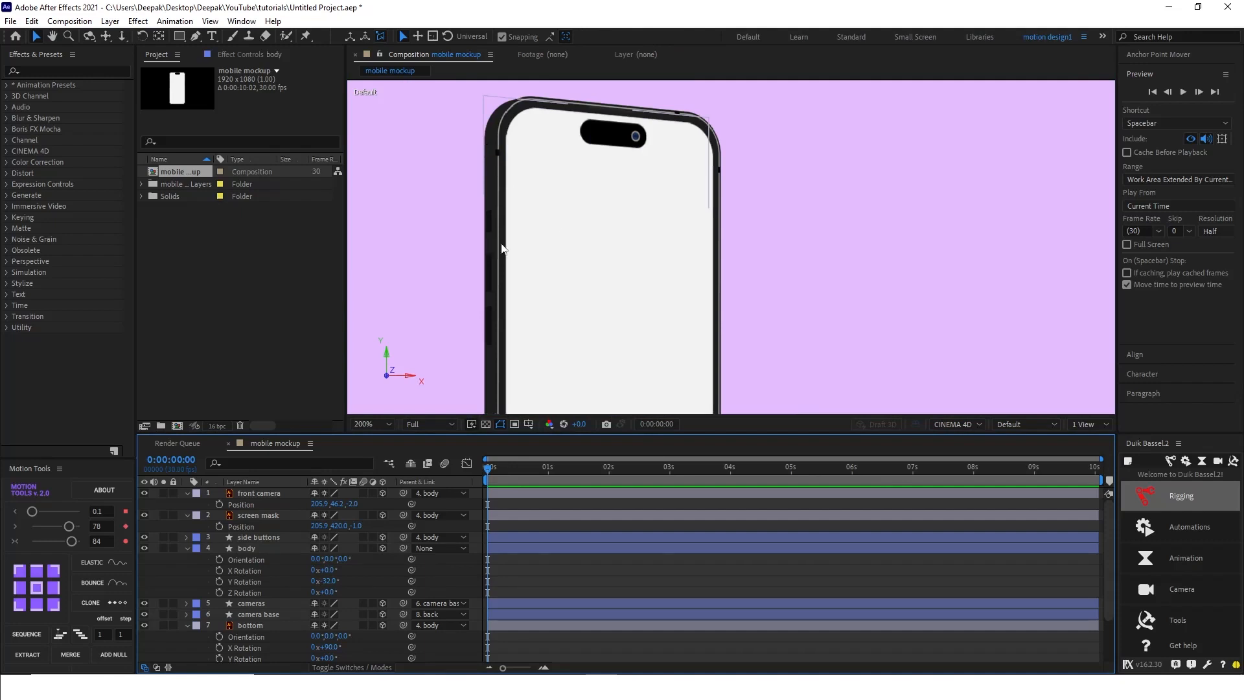
Step: Expand the body layer's shape contents and select Group 1, with the phone's top corner in close view
scroll(502, 249, up, 1)
key(space)
scroll(617, 194, down, 5)
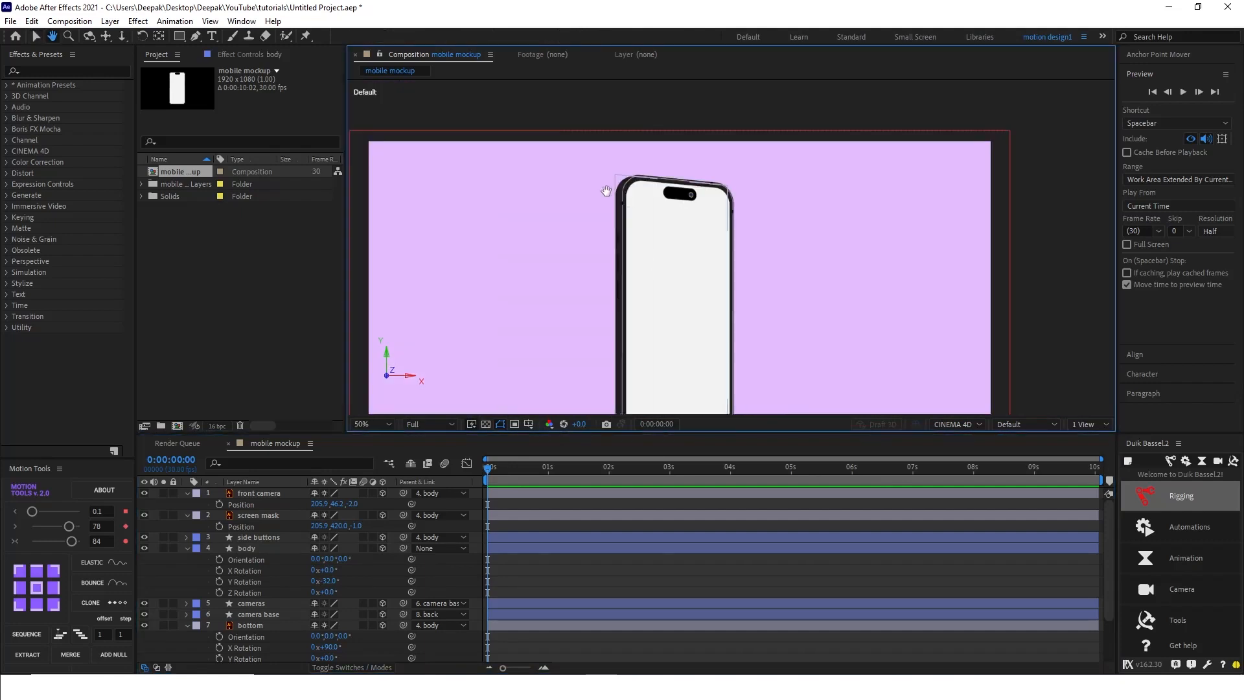
scroll(600, 171, up, 1)
scroll(600, 172, up, 2)
drag(536, 188, 678, 270)
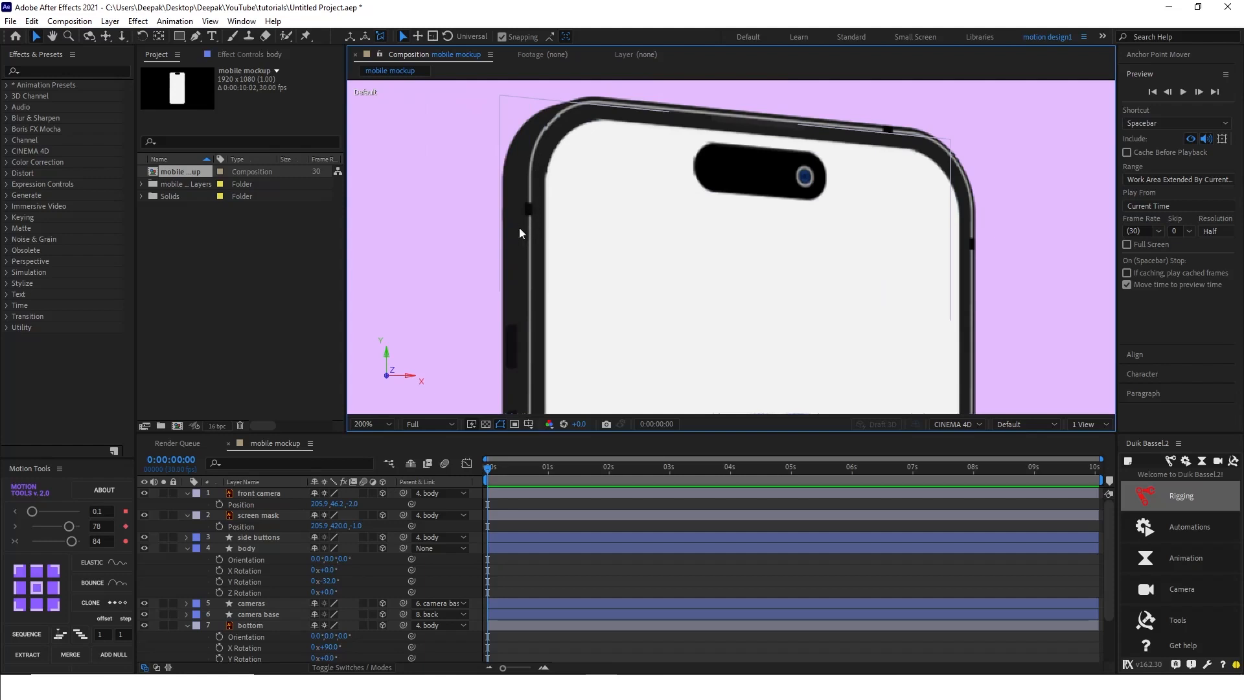
click(262, 545)
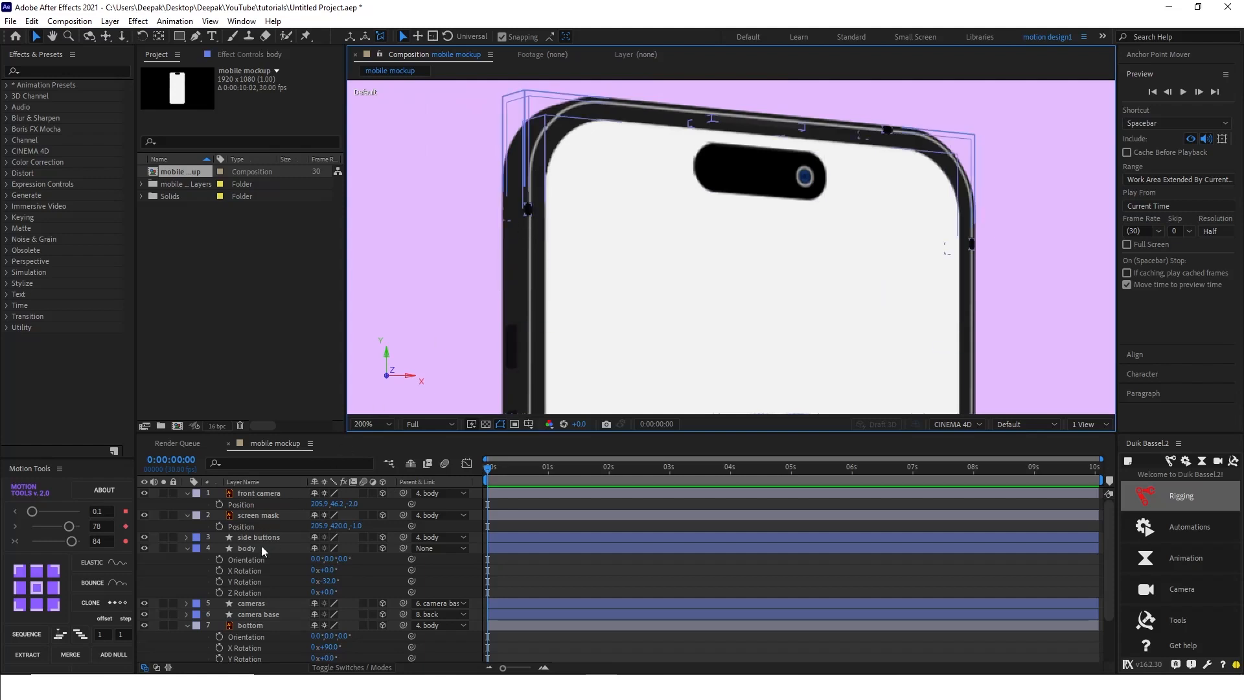
click(188, 548)
click(188, 549)
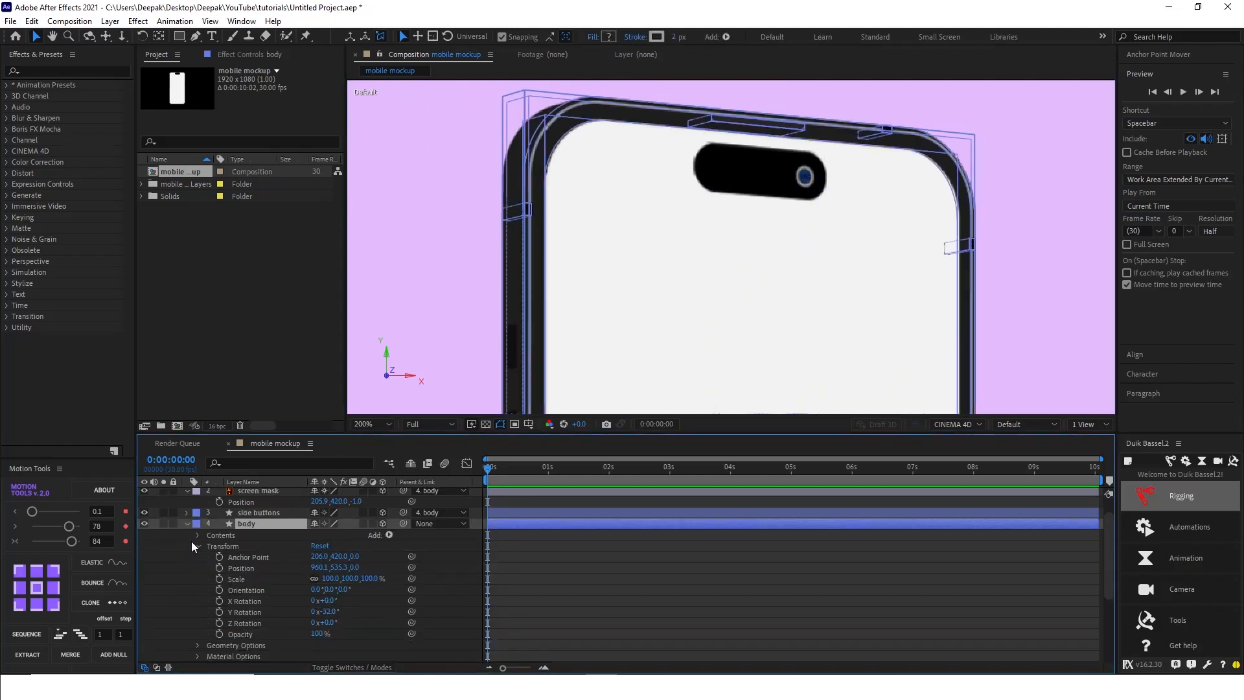
click(198, 545)
click(198, 545)
click(198, 545)
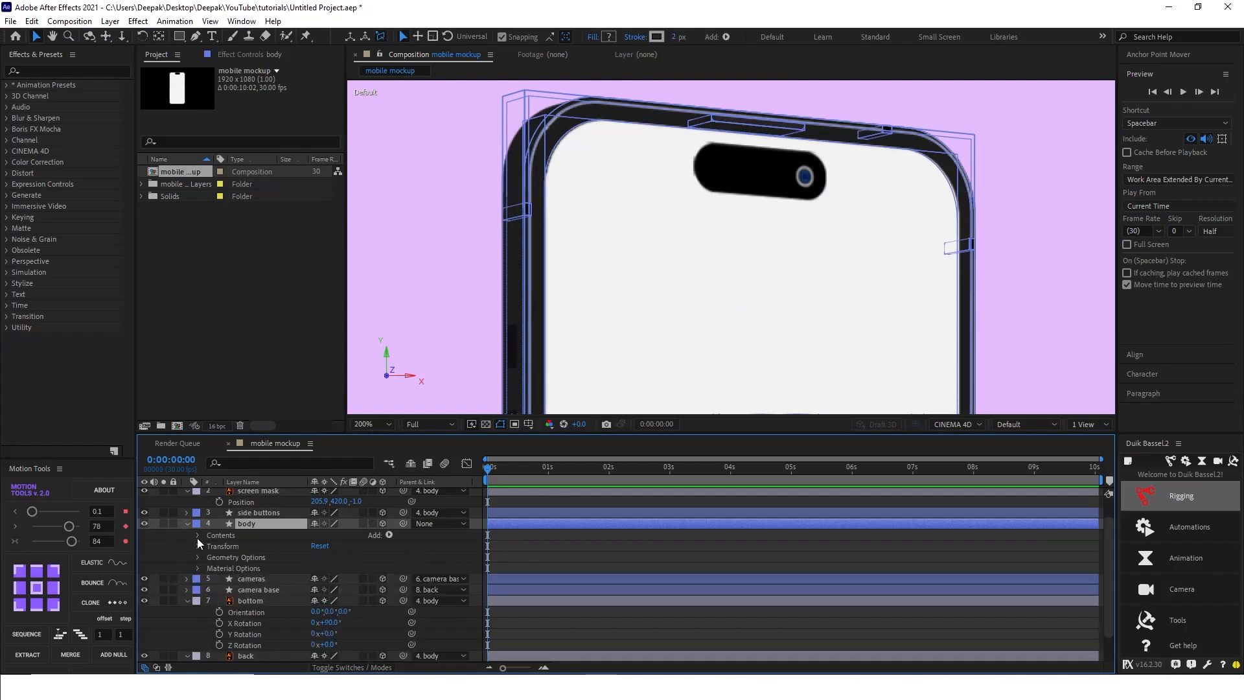
click(197, 537)
click(228, 546)
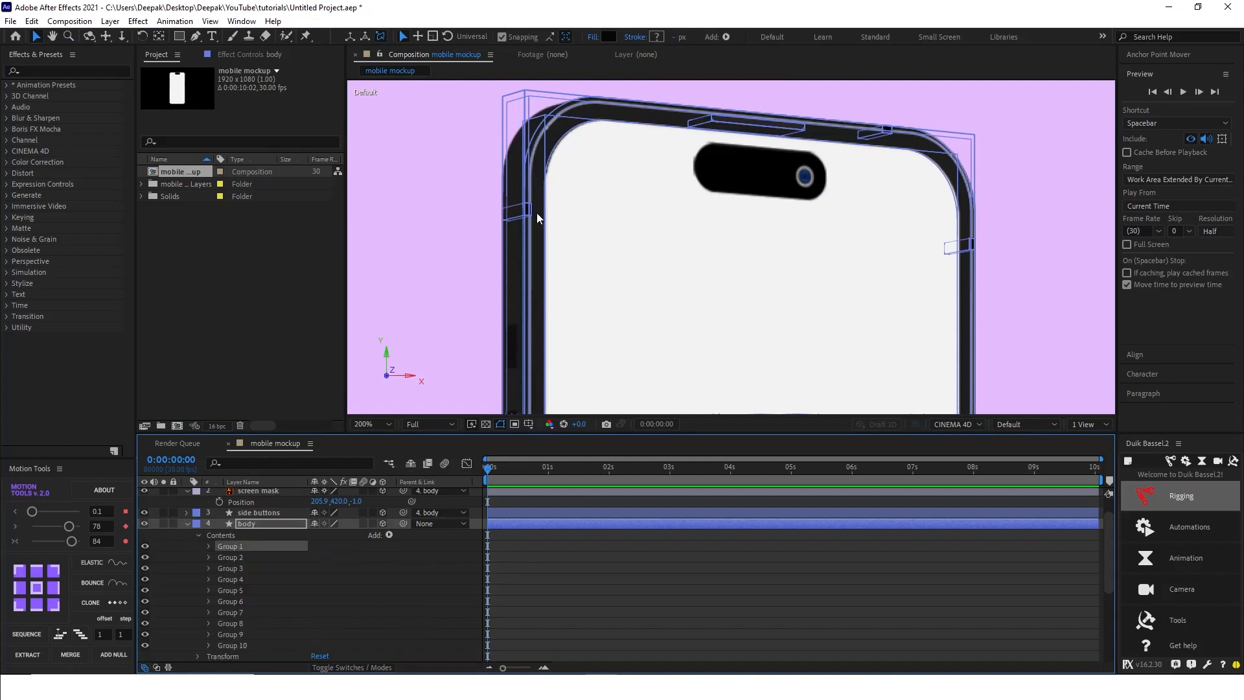
Step: Examine the phone's frame from top to bottom to find the shapes belonging to Group 1 and Group 2 of the body layer
key(space)
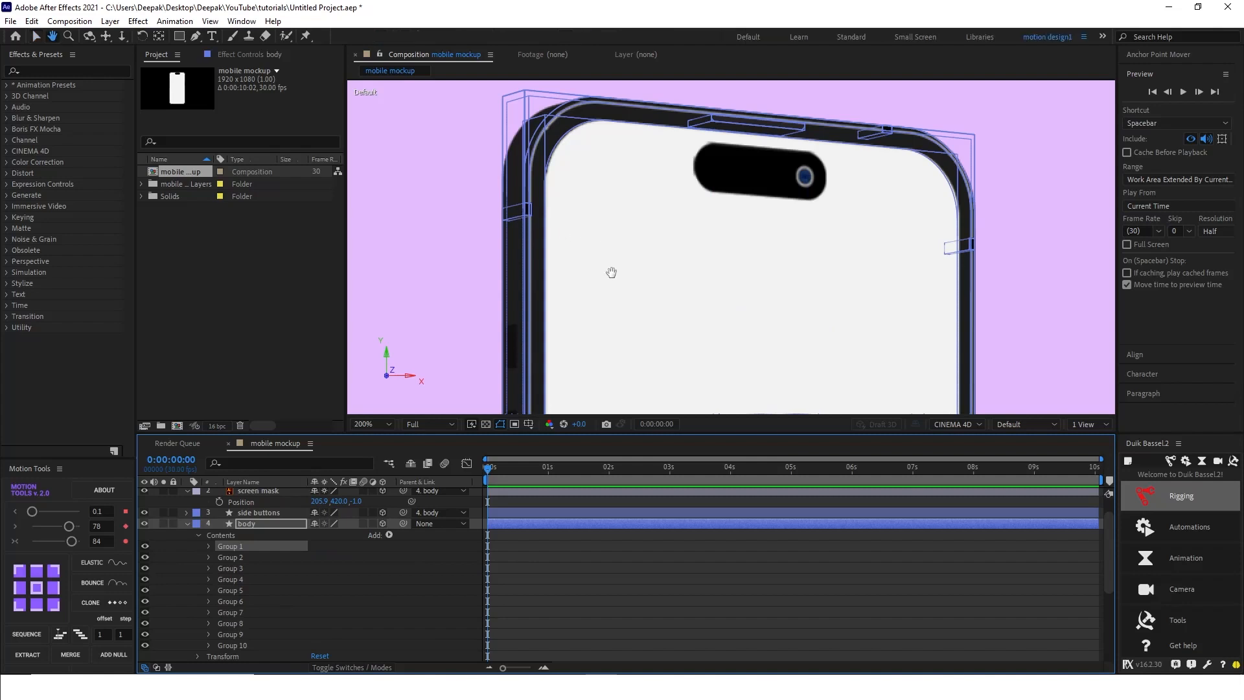
drag(610, 393, 622, 255)
drag(624, 333, 633, 241)
scroll(619, 220, down, 8)
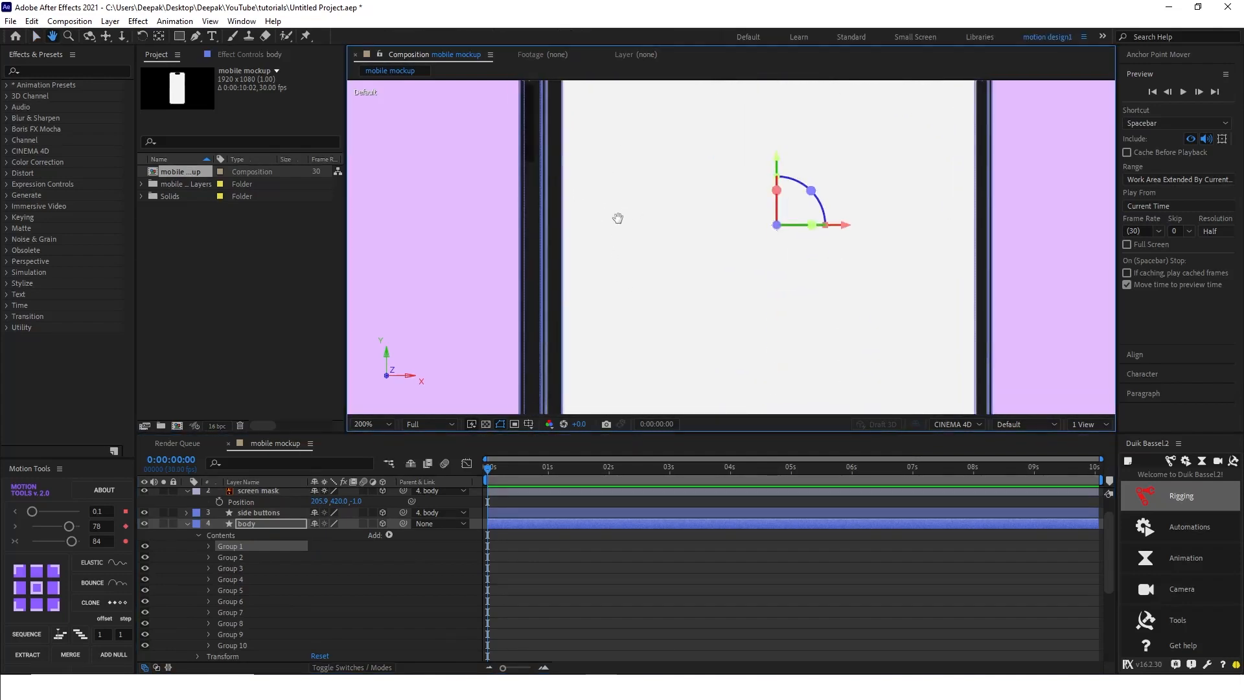
scroll(603, 231, down, 5)
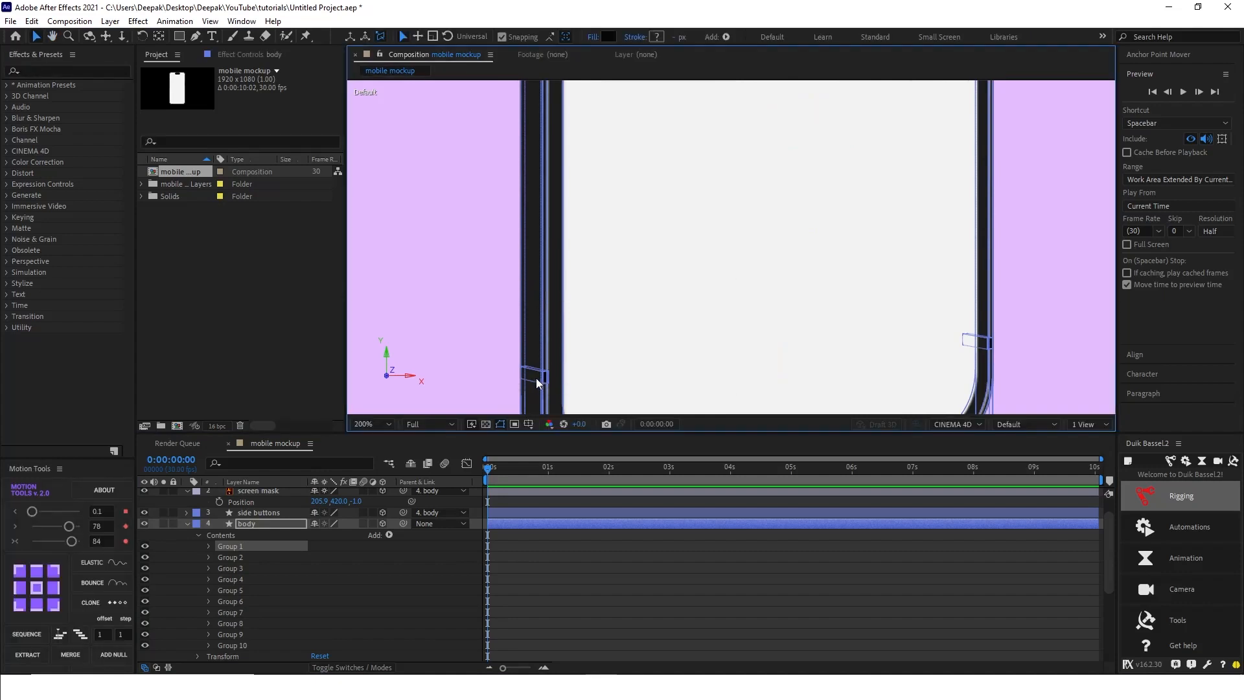
click(236, 557)
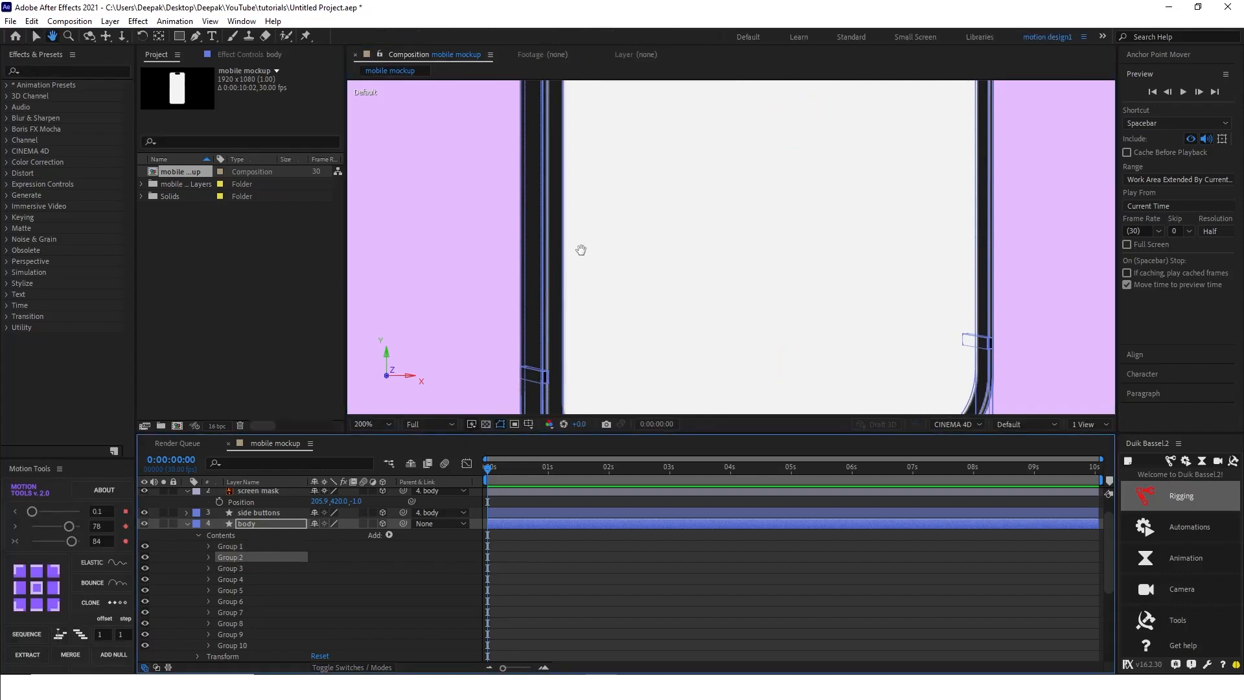
drag(581, 250, 604, 330)
scroll(604, 331, down, 1)
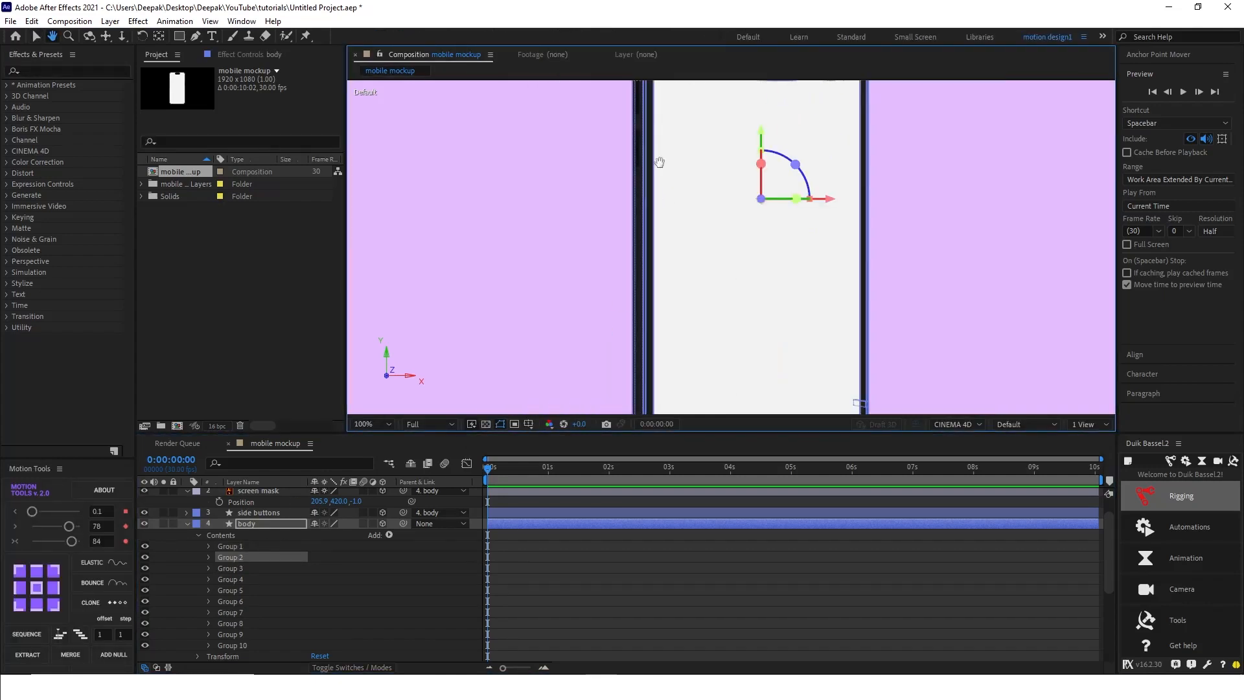
drag(660, 162, 607, 278)
drag(599, 186, 592, 238)
key(v)
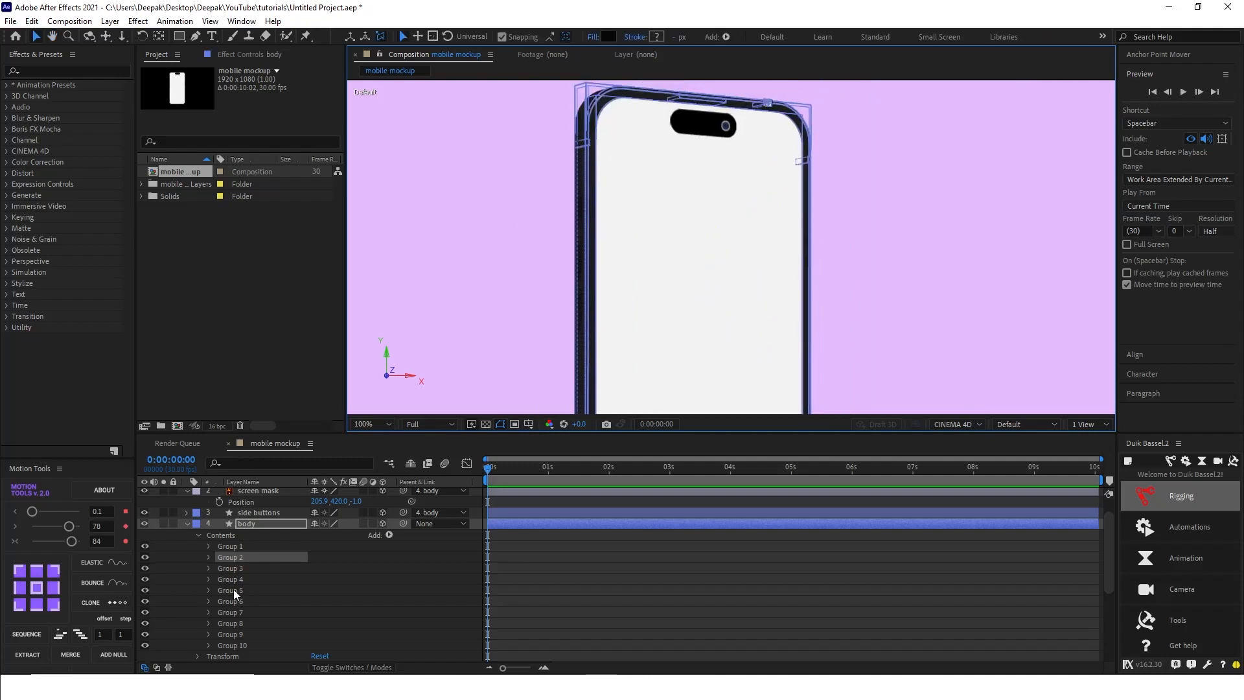
Step: Identify the body layer's group for the upper-left antenna band and shift that Group 6 shape slightly outward from the frame
click(242, 568)
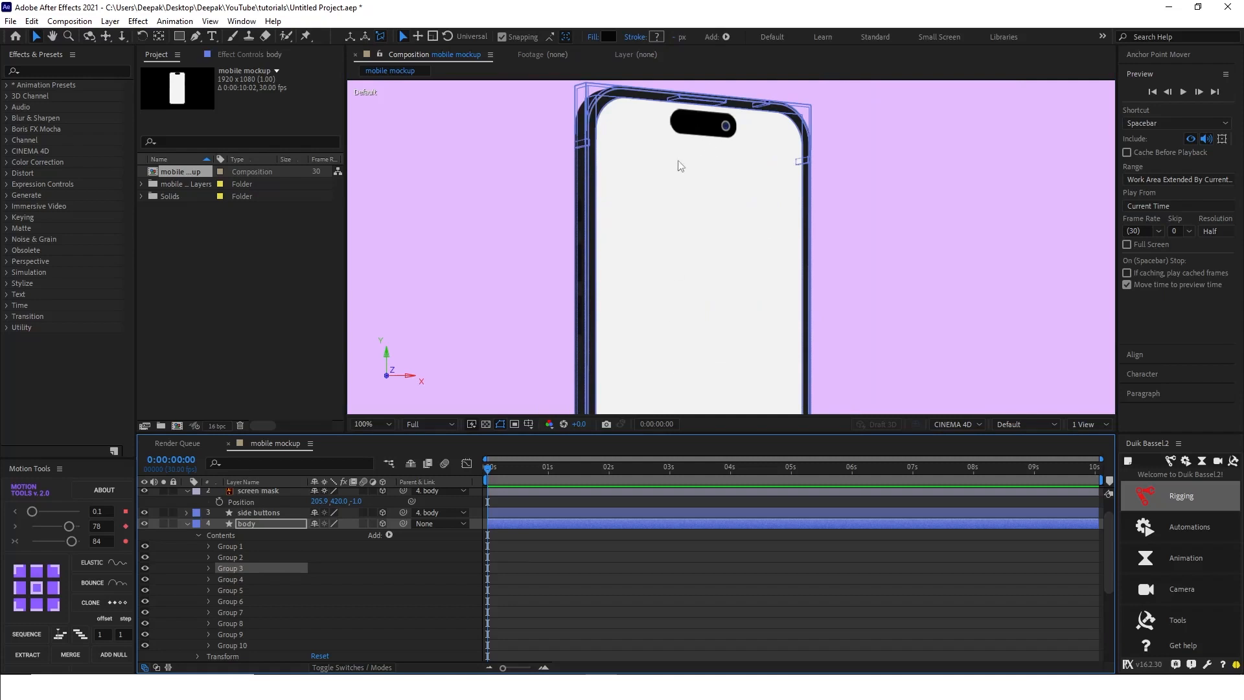
click(236, 578)
click(247, 607)
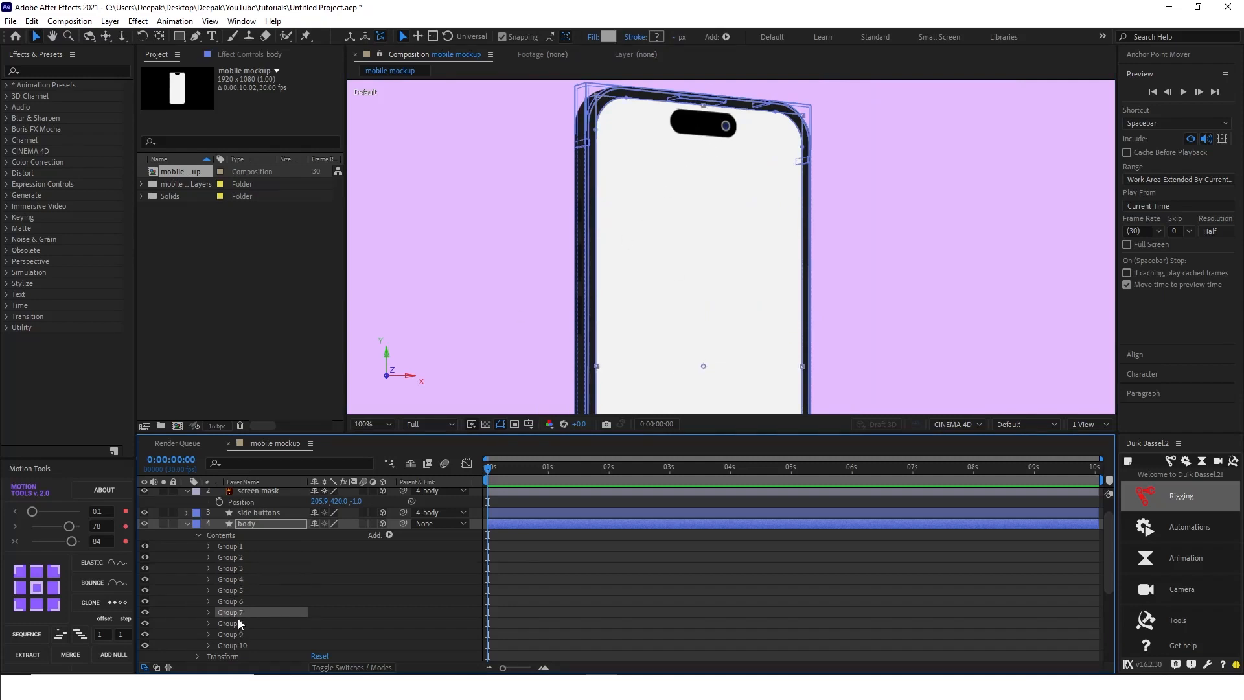
click(227, 625)
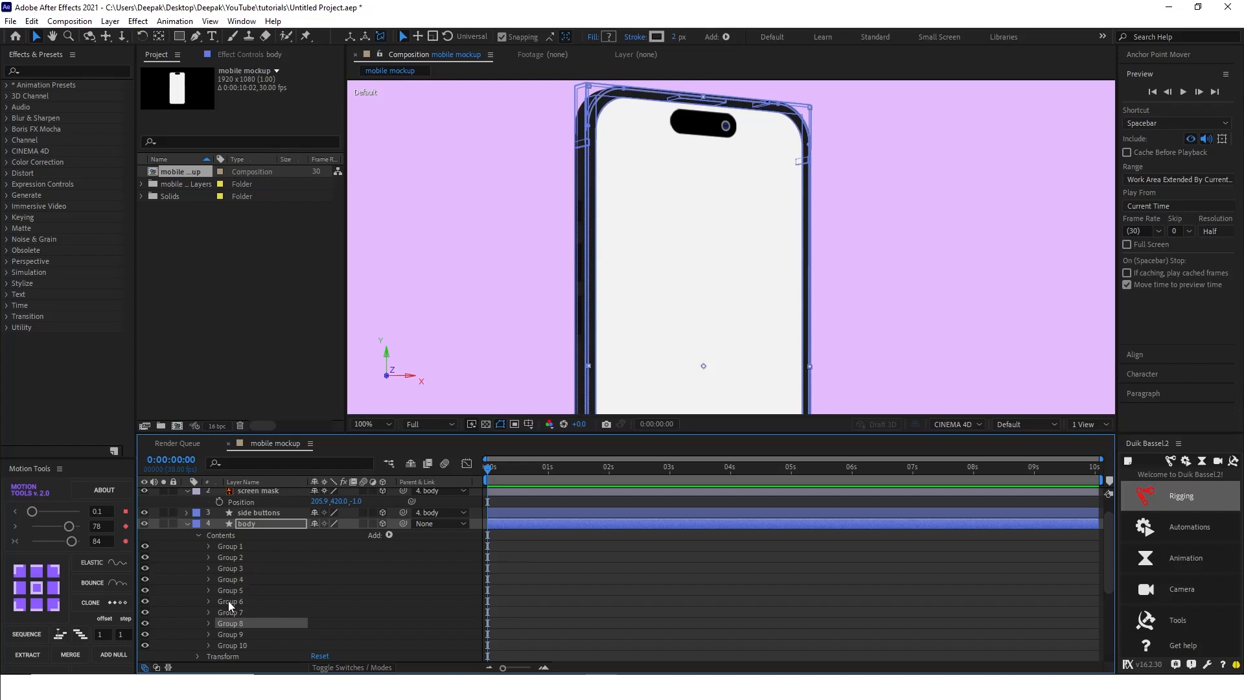
click(228, 602)
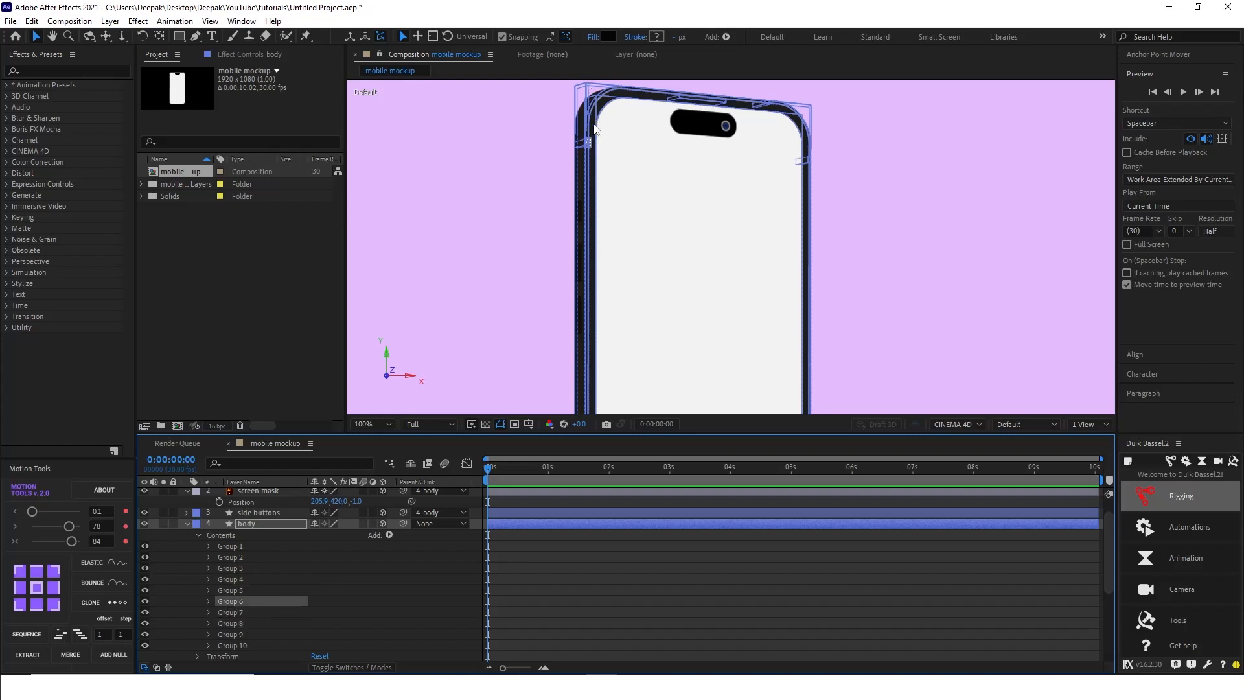
scroll(594, 129, up, 4)
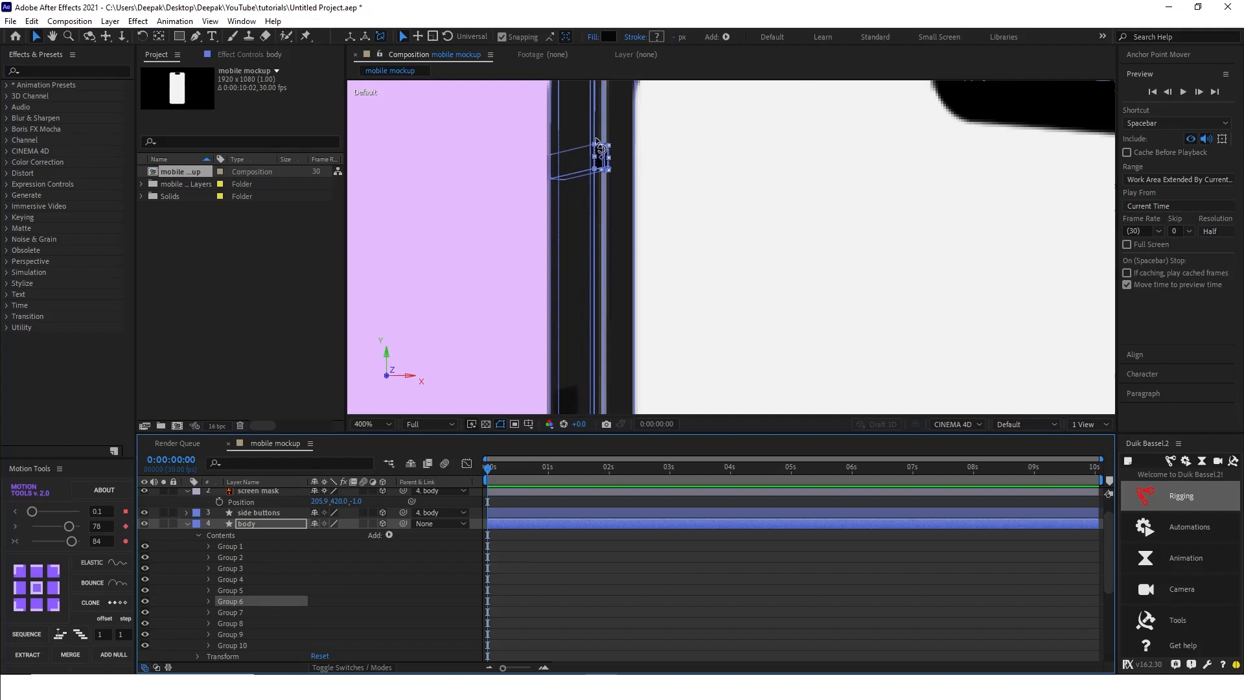
click(597, 142)
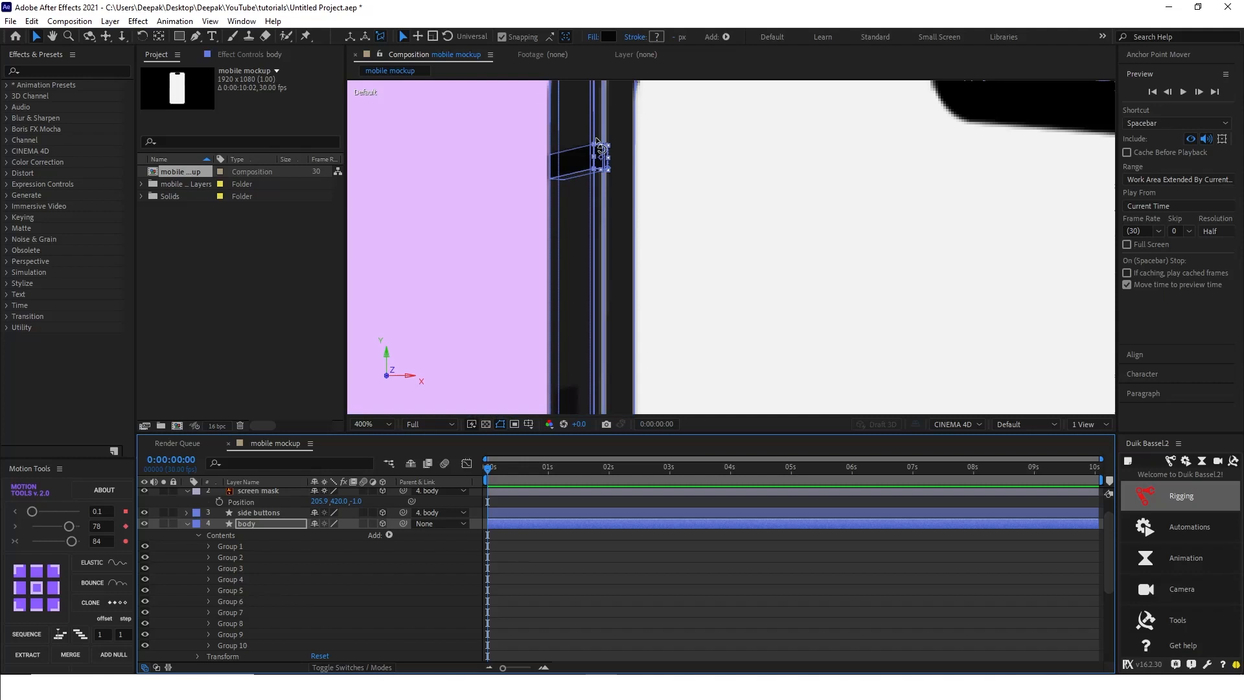
Step: Check the body layer's shape groups one by one against the antenna bands around the phone's bottom end
scroll(623, 176, down, 2)
key(space)
drag(747, 336, 650, 125)
drag(639, 369, 649, 192)
scroll(626, 375, up, 1)
key(space)
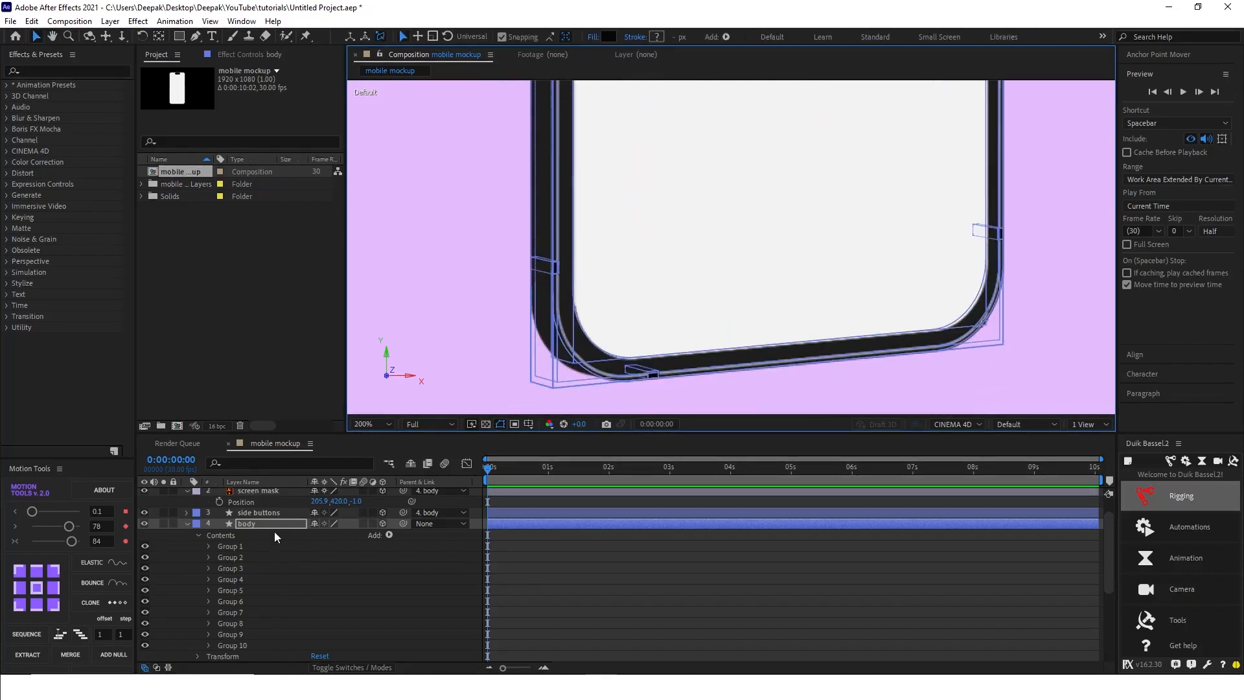
click(231, 595)
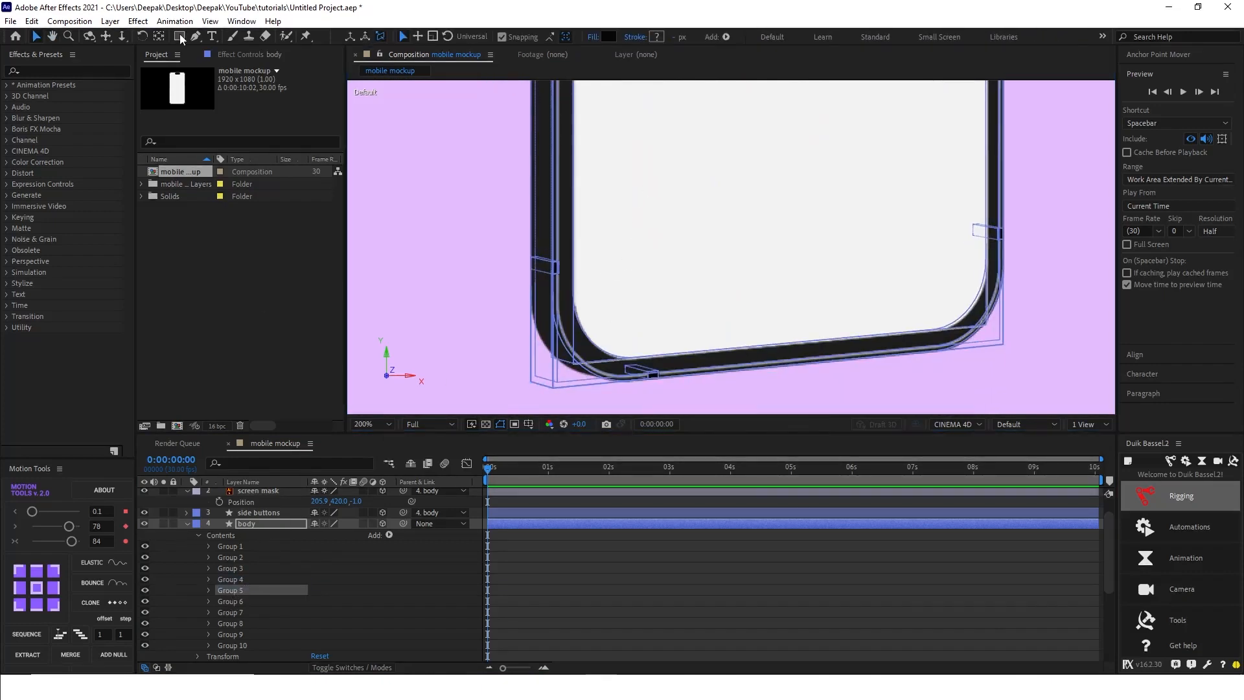
click(243, 600)
click(235, 569)
click(236, 556)
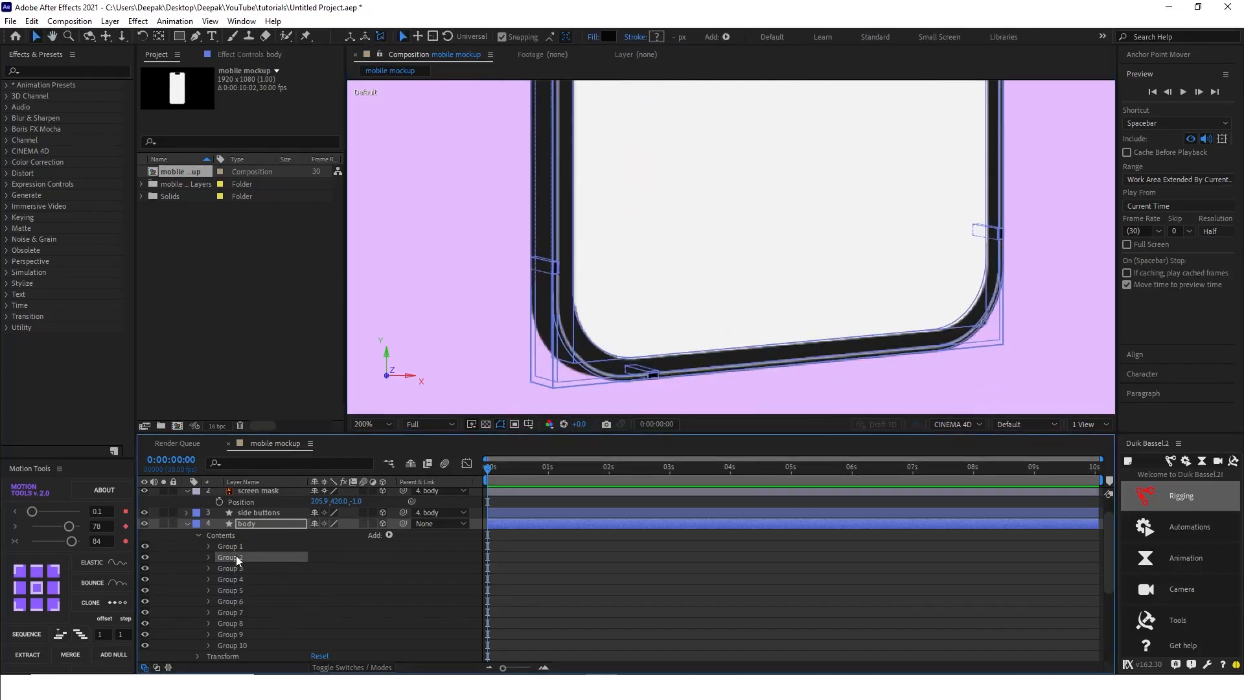
click(244, 537)
click(240, 622)
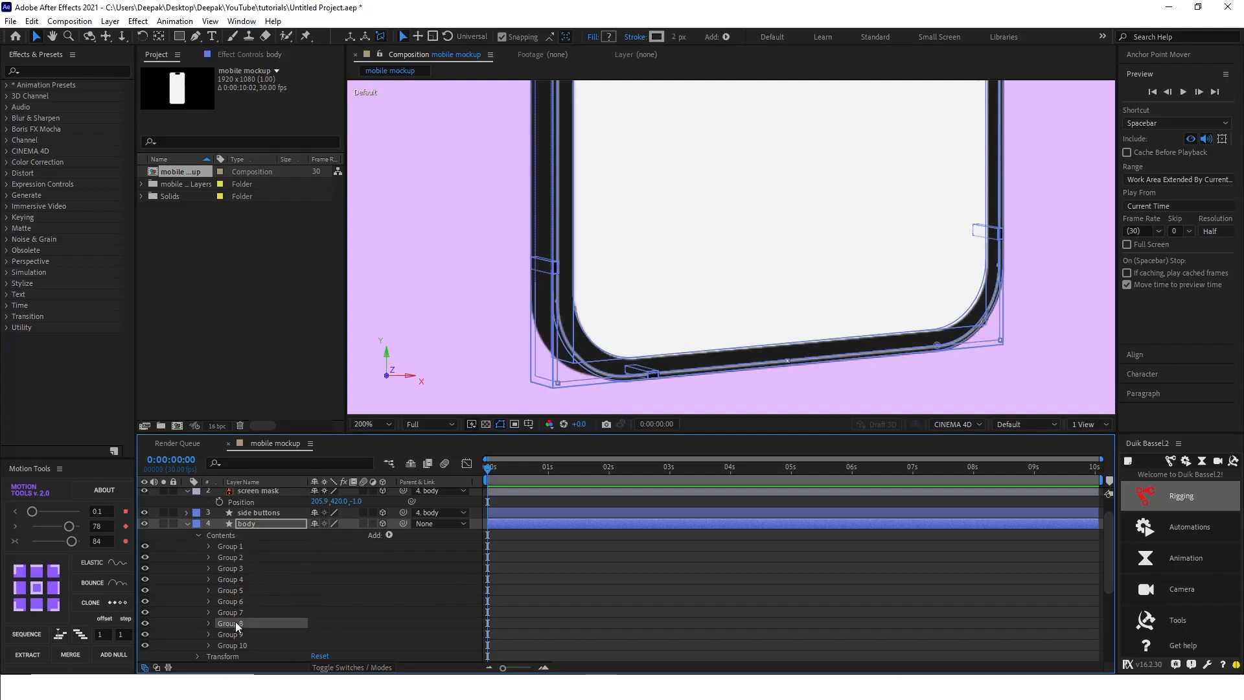
click(235, 613)
click(235, 635)
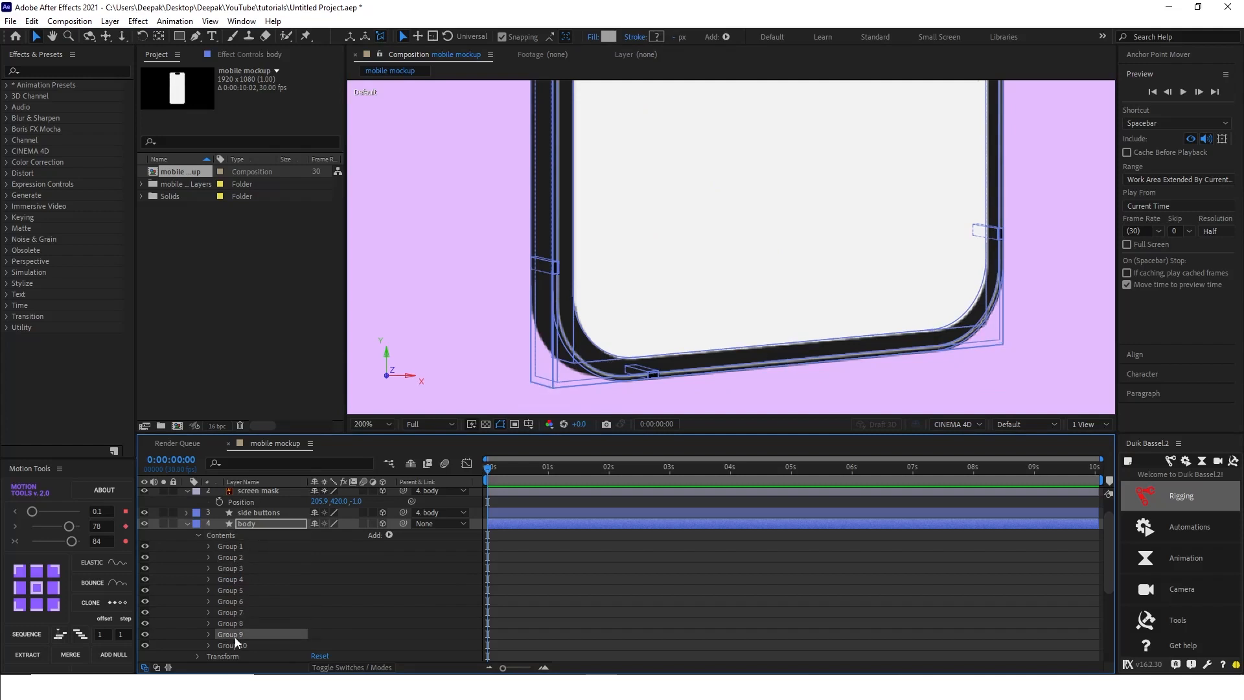
Step: Shift Group 4's lower-left antenna band slightly outward from the frame and select Group 3's lower-right band
click(228, 579)
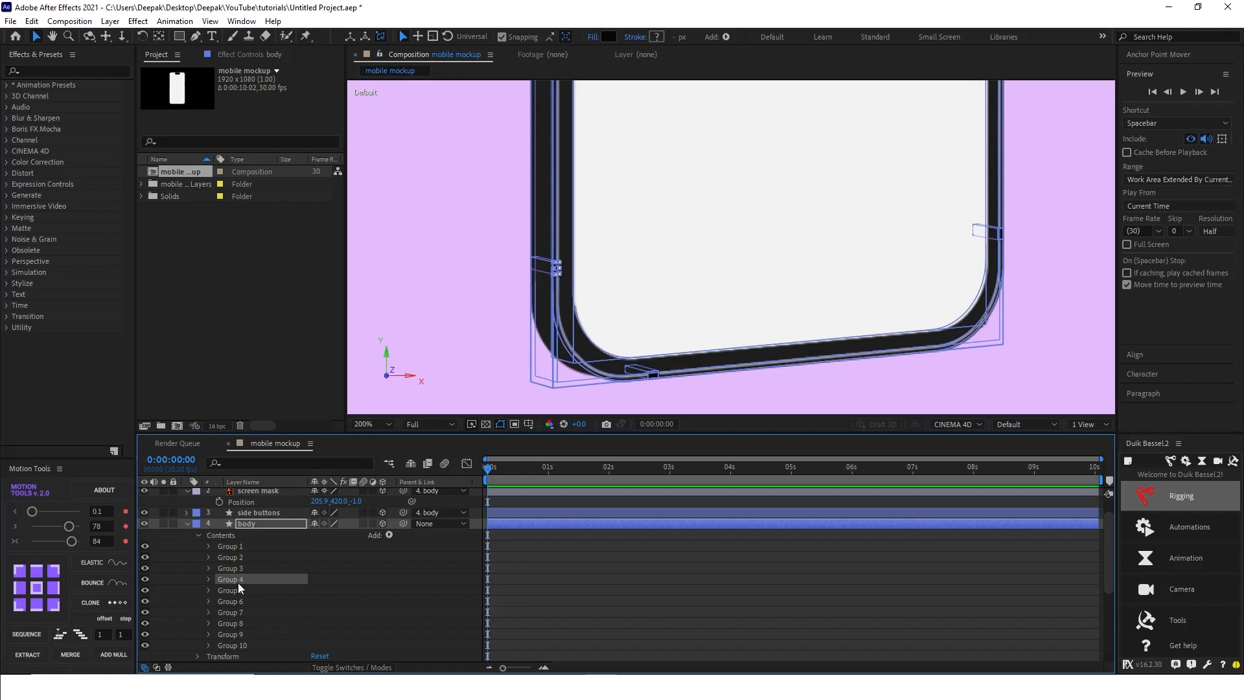
key(ctrl+z)
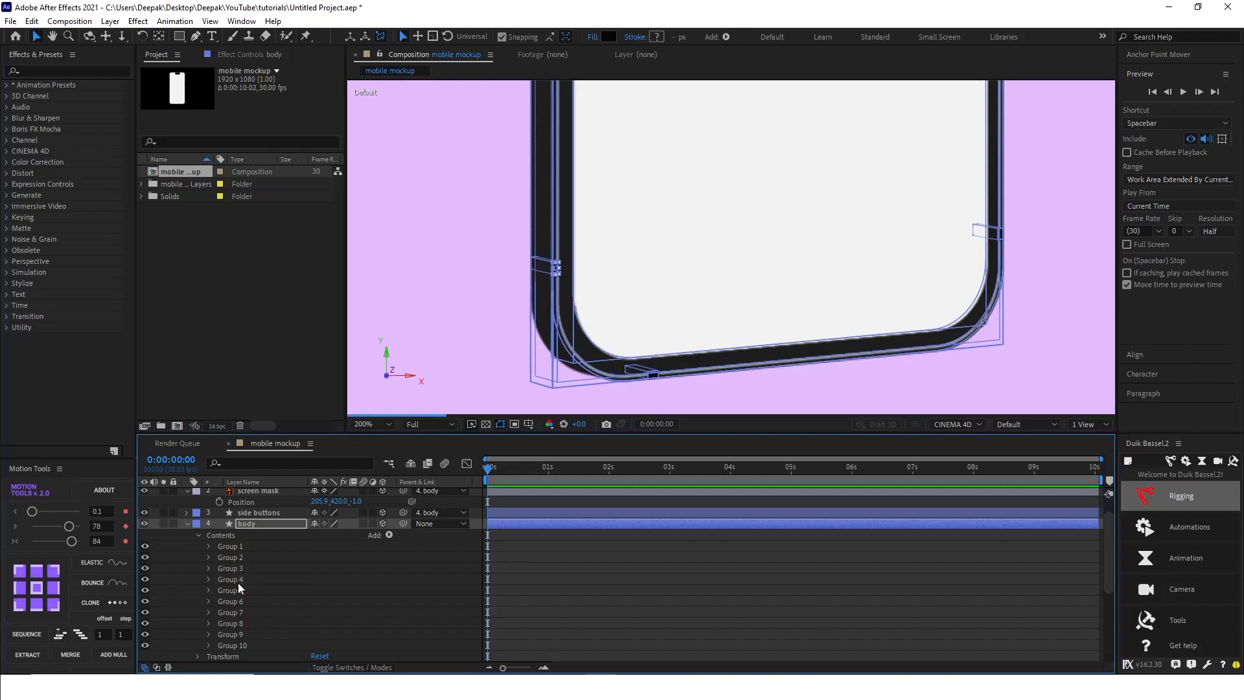
click(245, 569)
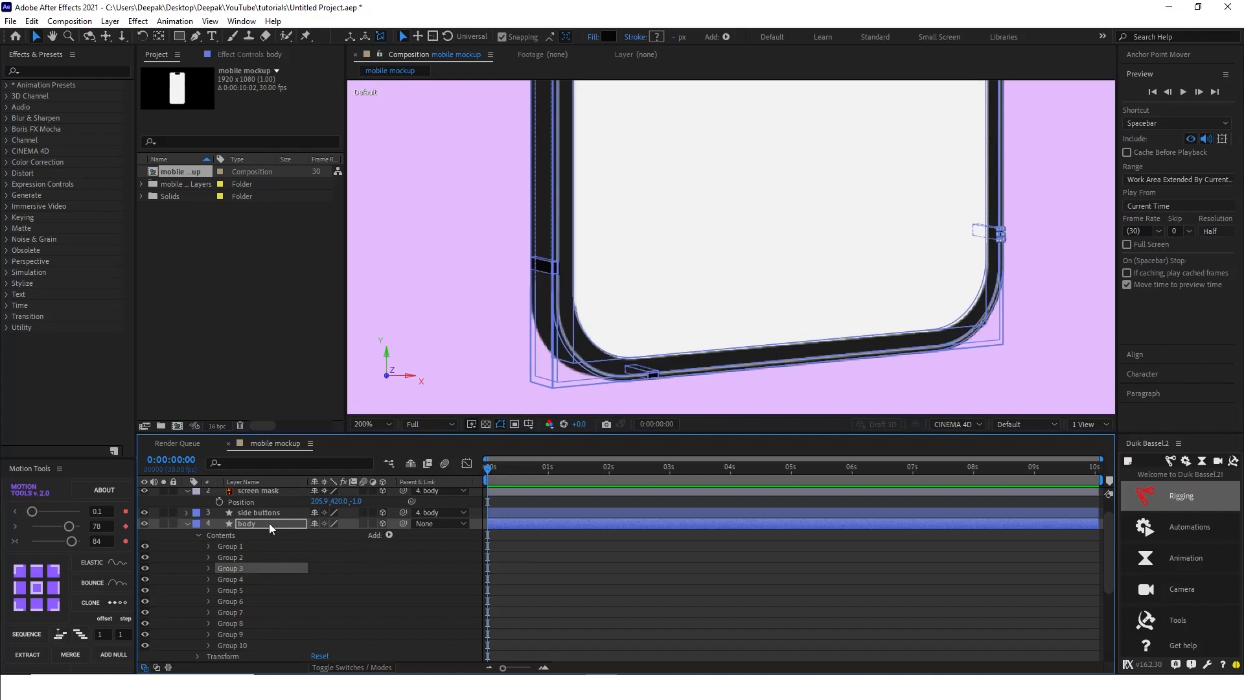
Step: Turn the body layer to a Y Rotation of -40° and inspect the phone's frame and antenna bands with the layer deselected
key(r)
drag(328, 557, 384, 554)
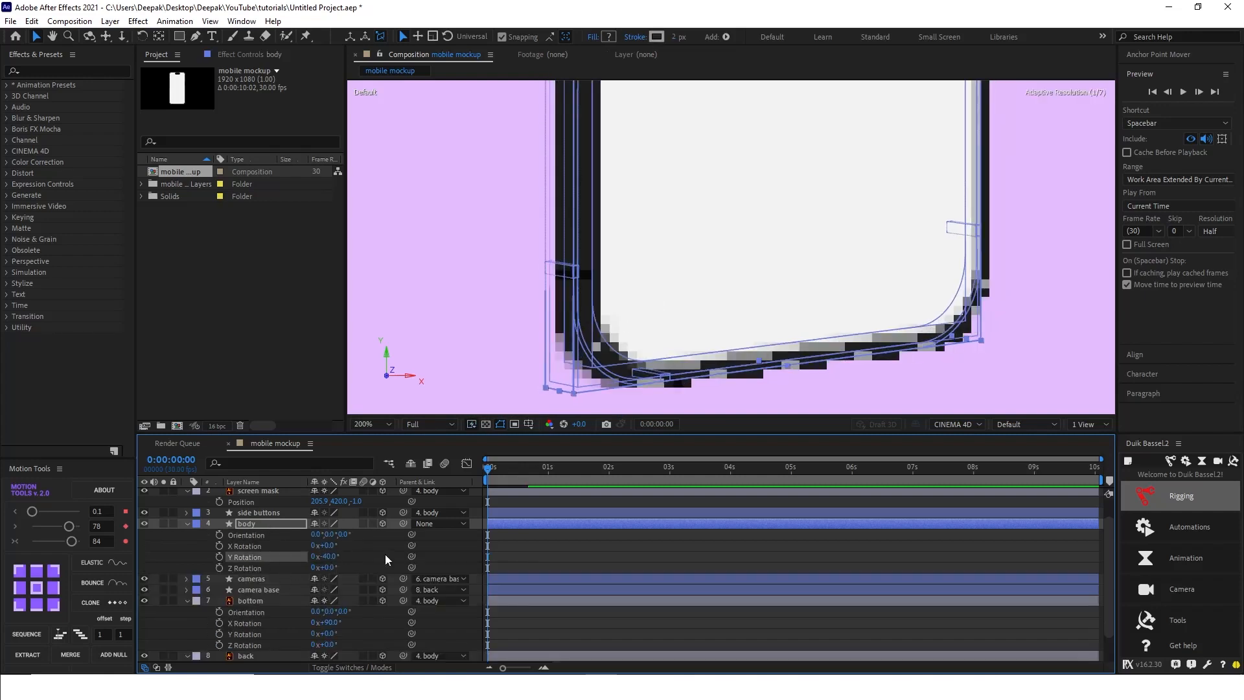
scroll(597, 348, down, 2)
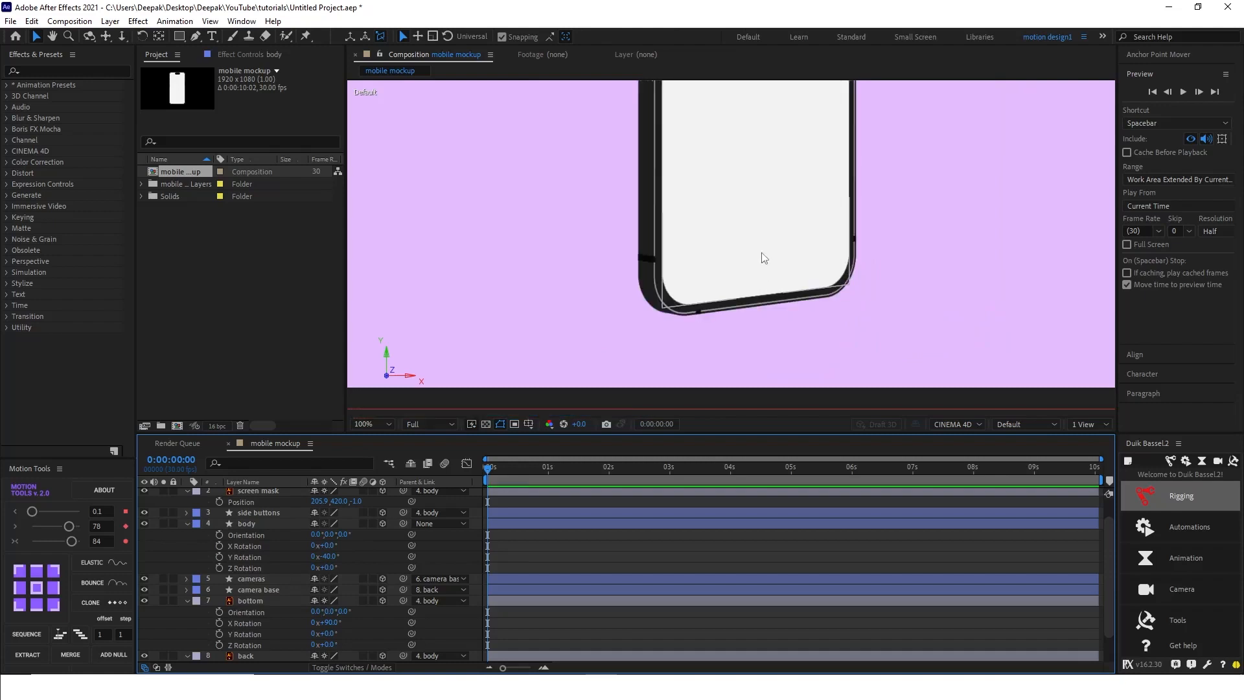
key(space)
drag(745, 262, 647, 400)
drag(685, 263, 673, 357)
scroll(661, 322, down, 3)
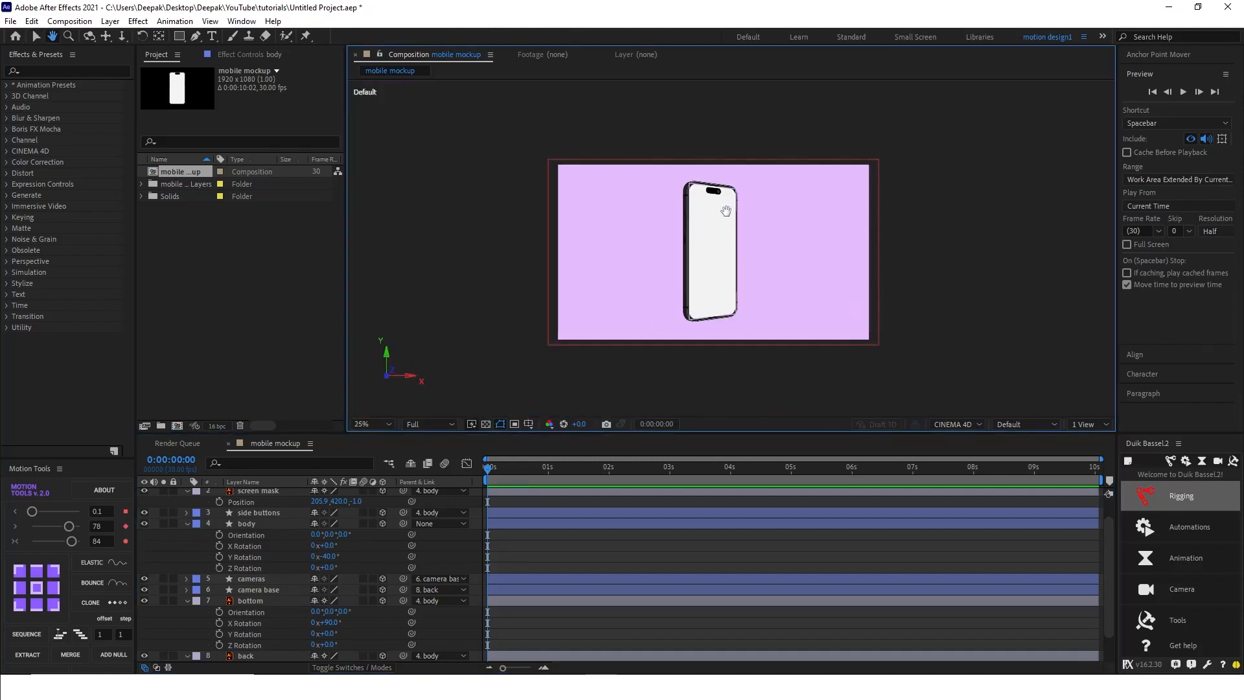
scroll(724, 209, up, 2)
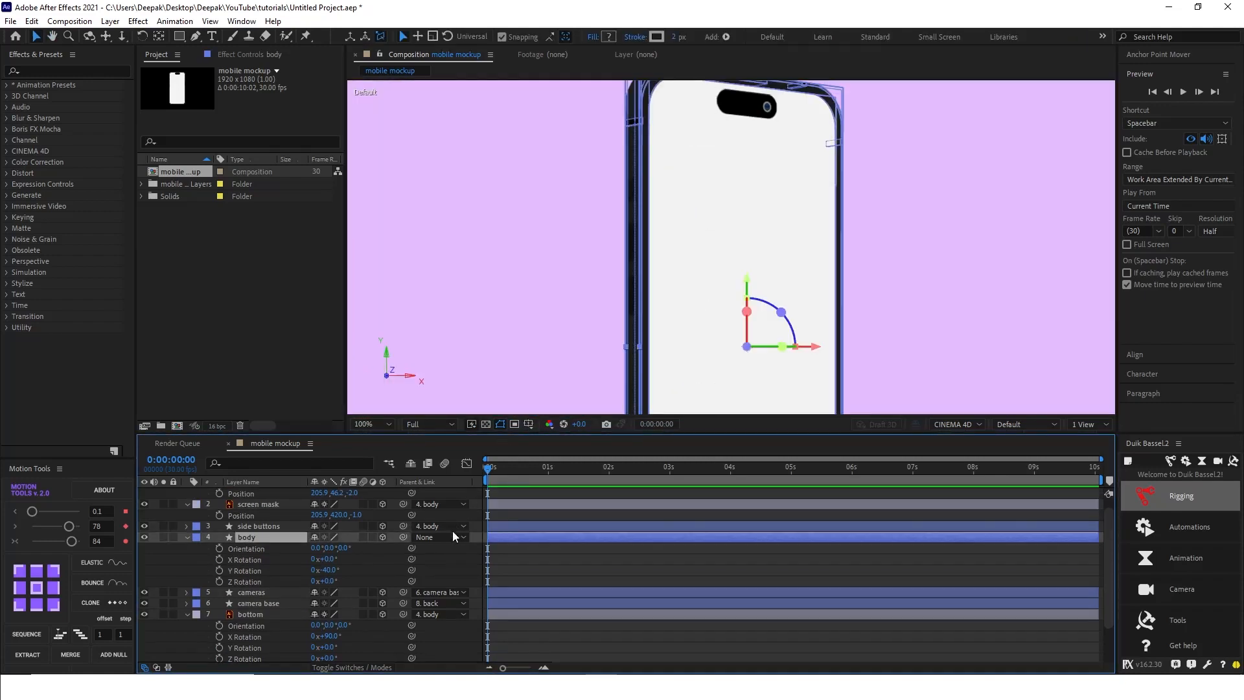
click(378, 556)
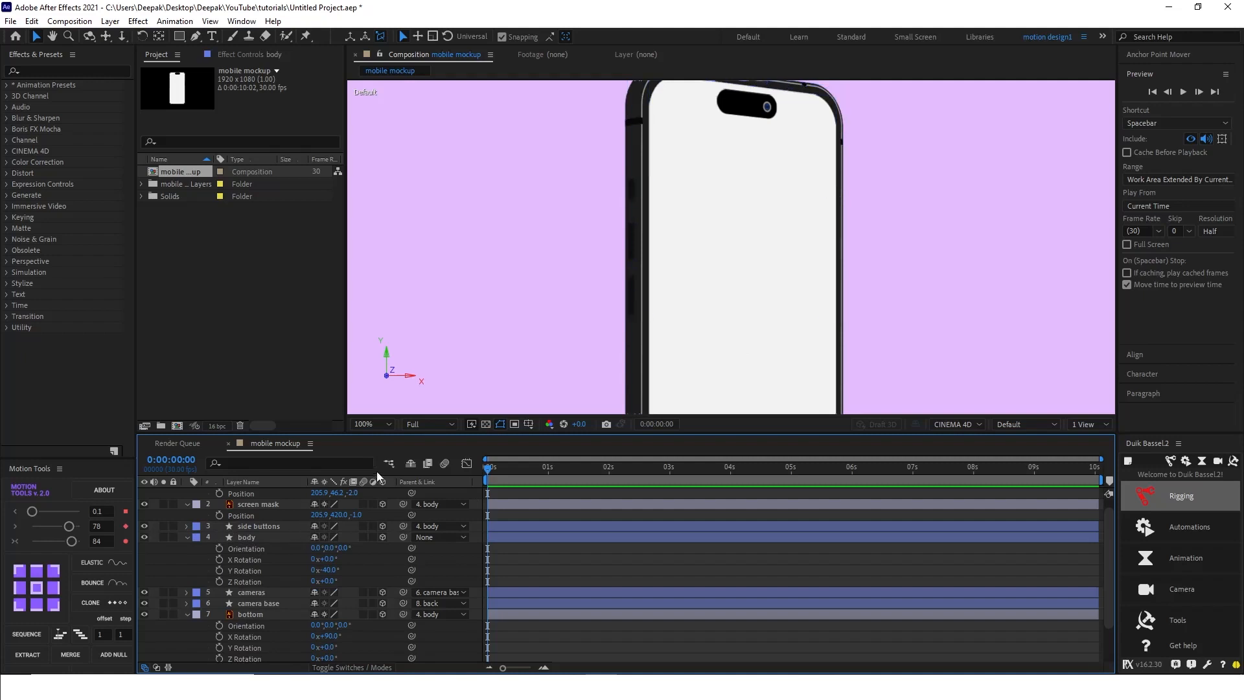
Step: Expand the side buttons layer's contents and combine its shape groups, Group 1 through Group 4, into a single group
scroll(608, 243, up, 2)
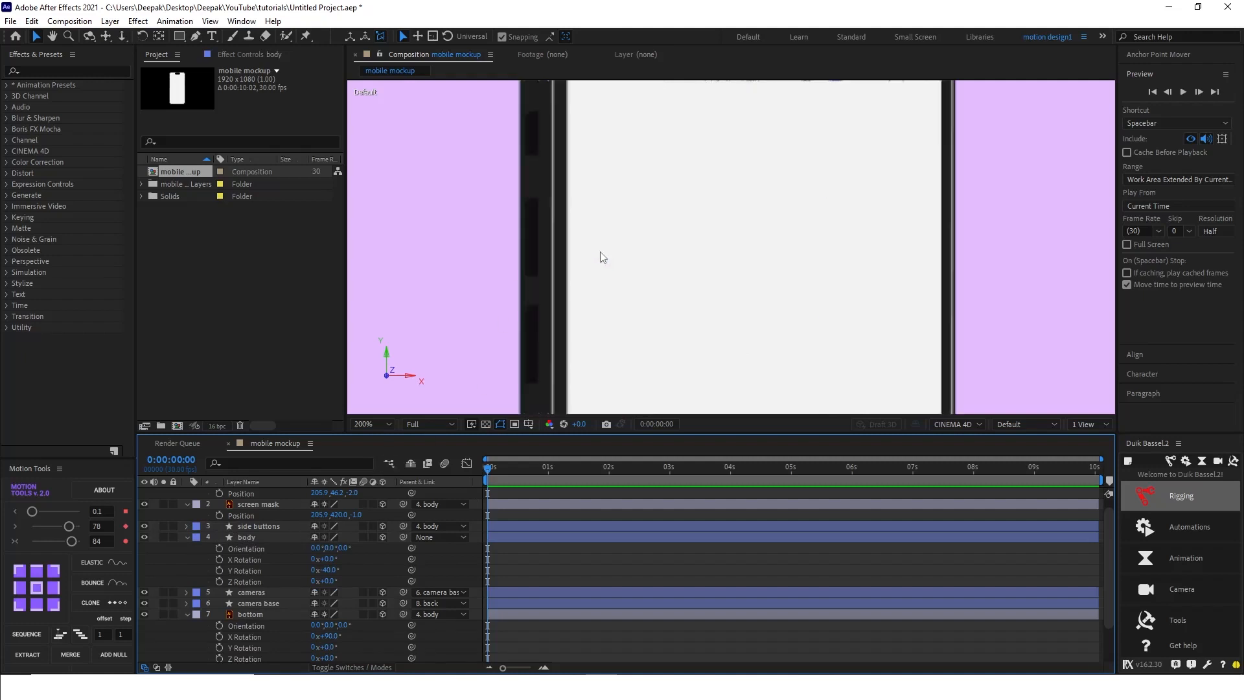
click(244, 527)
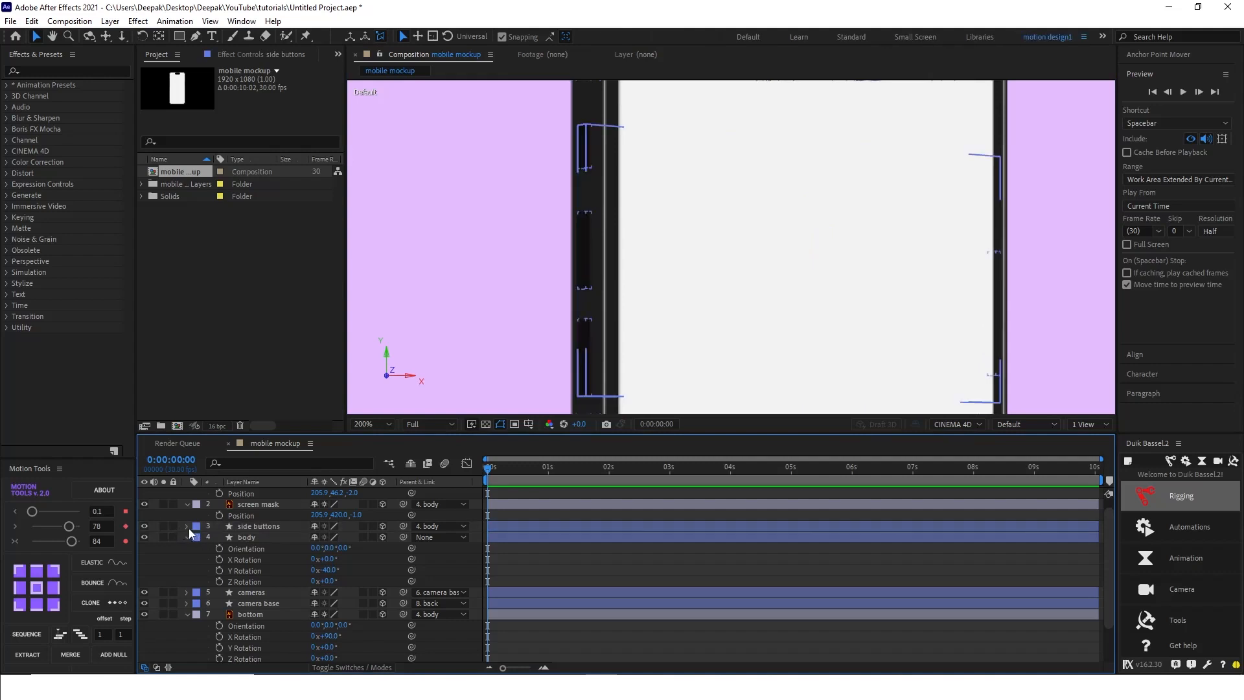
click(188, 526)
click(197, 528)
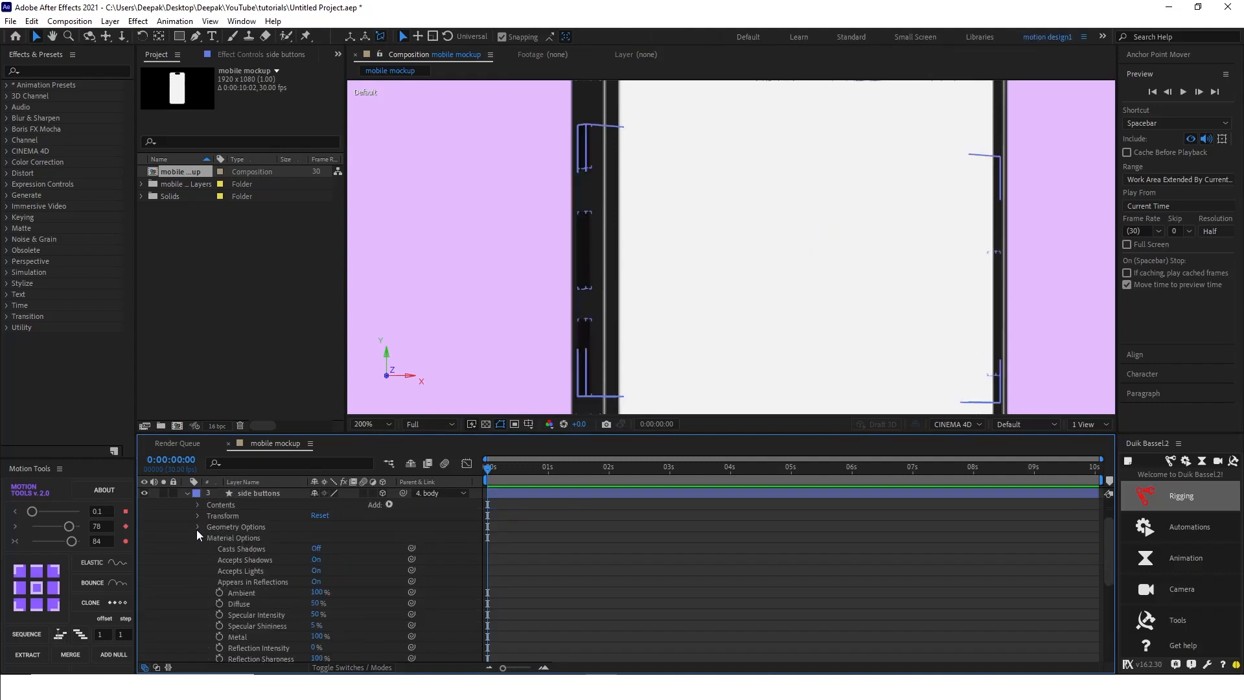
click(553, 231)
click(239, 527)
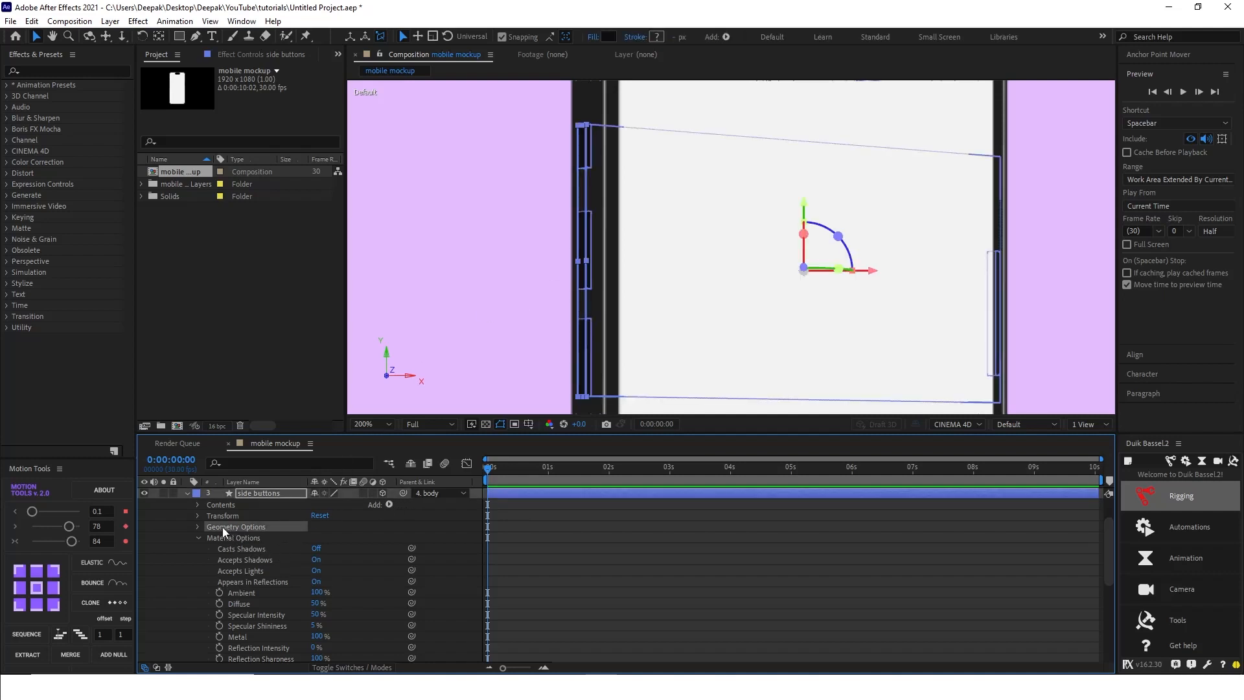
click(197, 505)
click(223, 517)
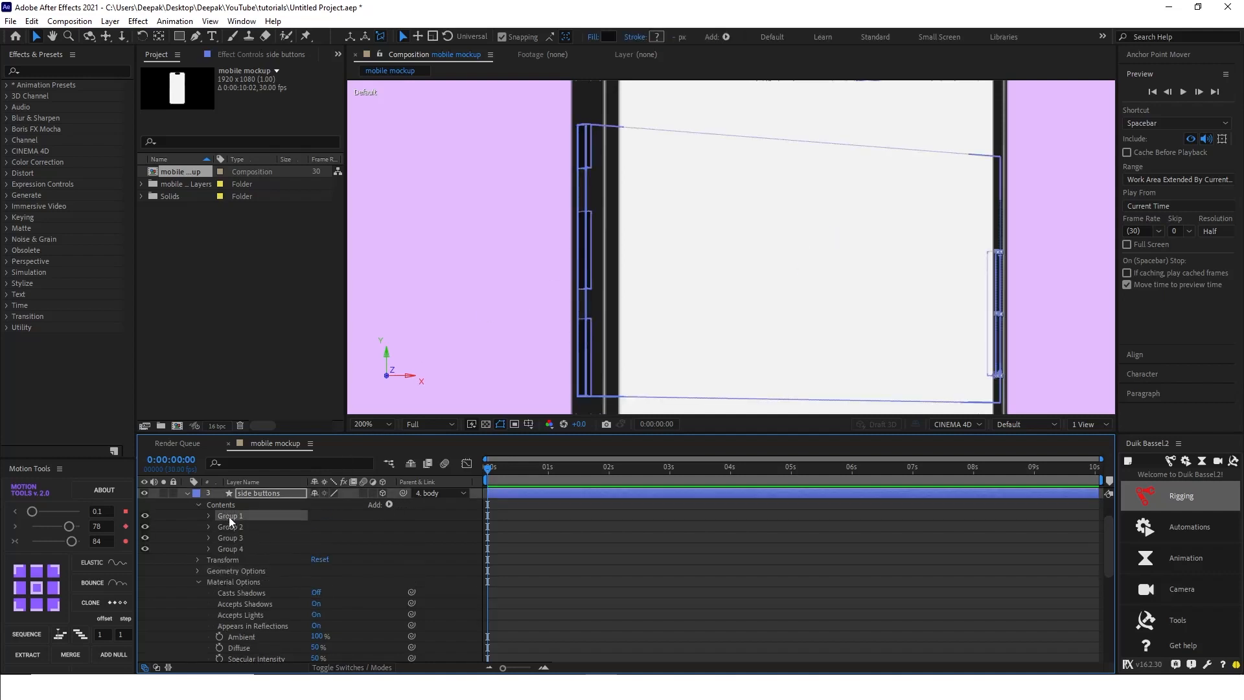
shift+click(230, 547)
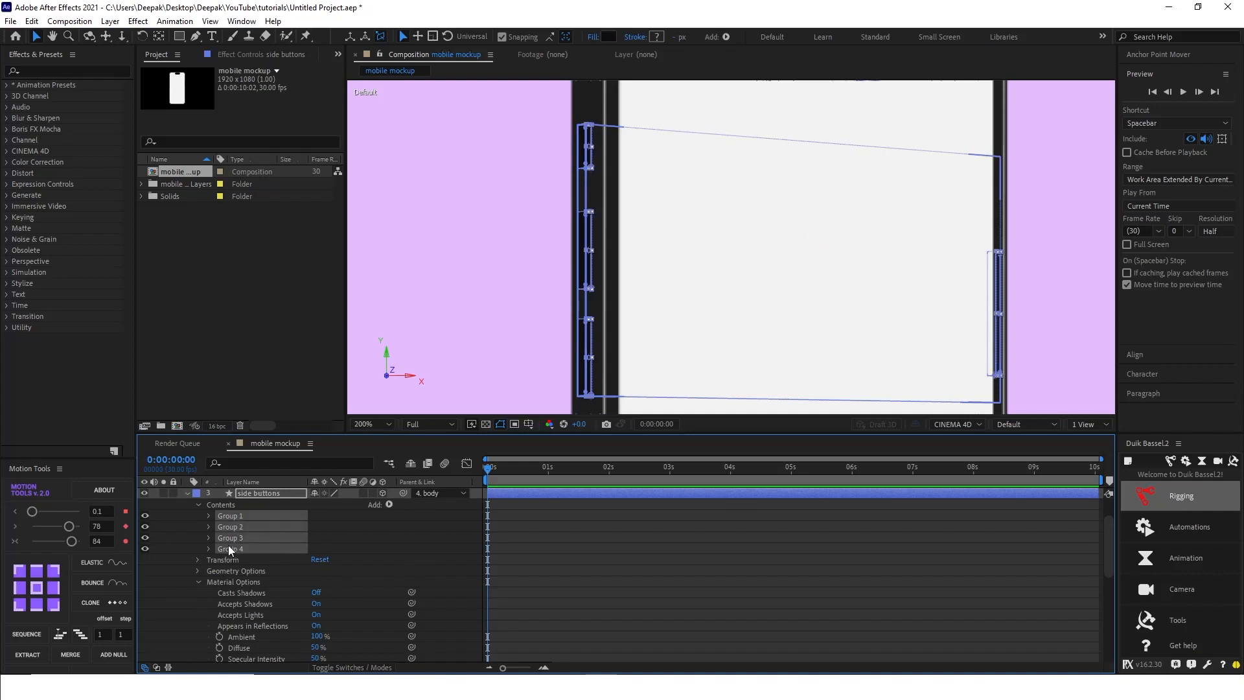
key(ctrl+g)
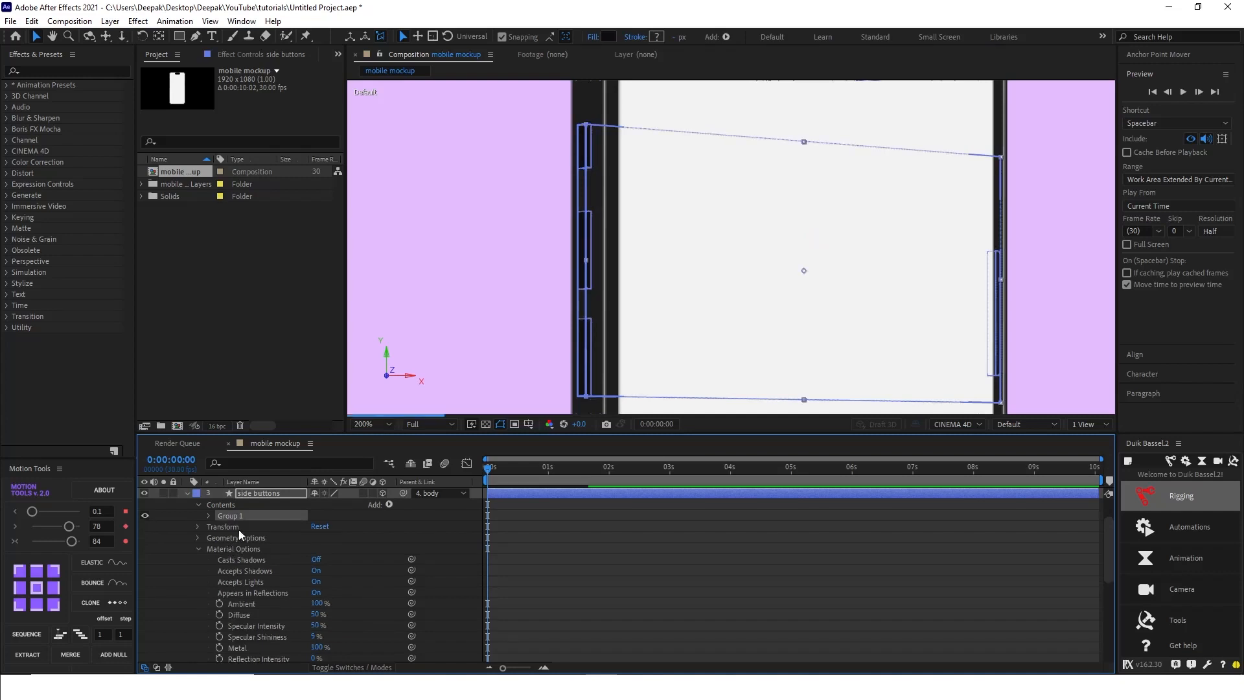
Step: Add a Side Color property to the side buttons layer's combined Group 1 and set it to dark grey #212121
click(388, 504)
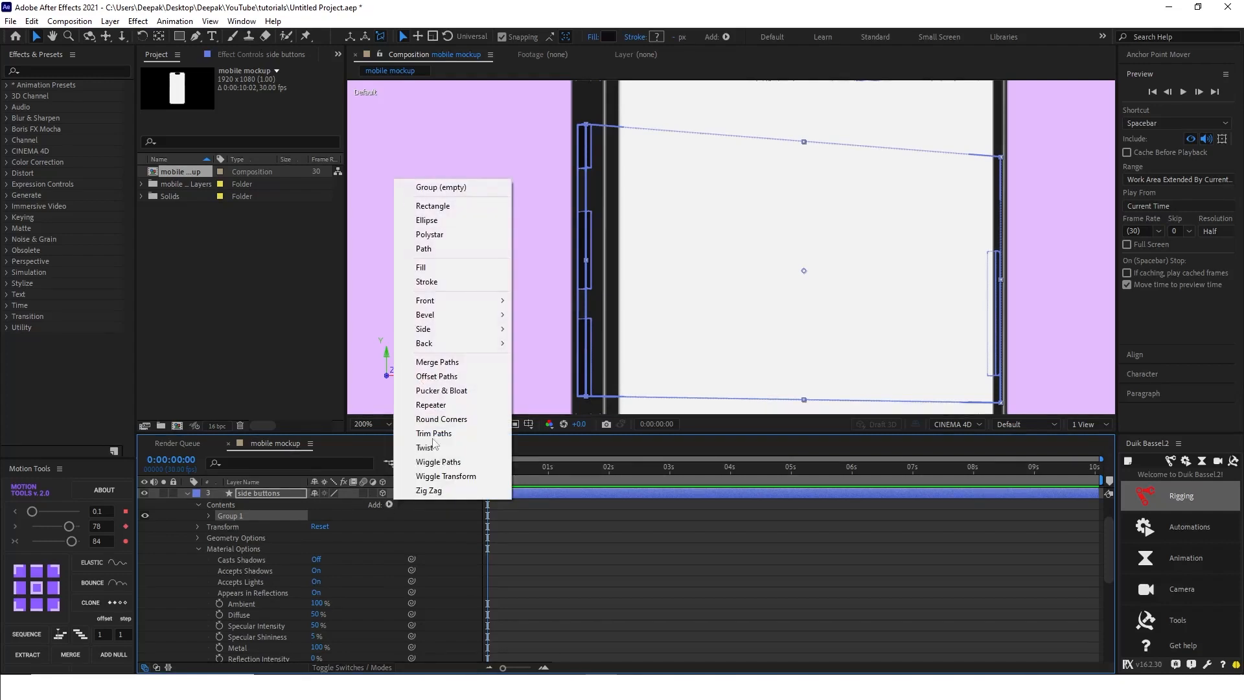
mouse_move(436, 335)
click(562, 329)
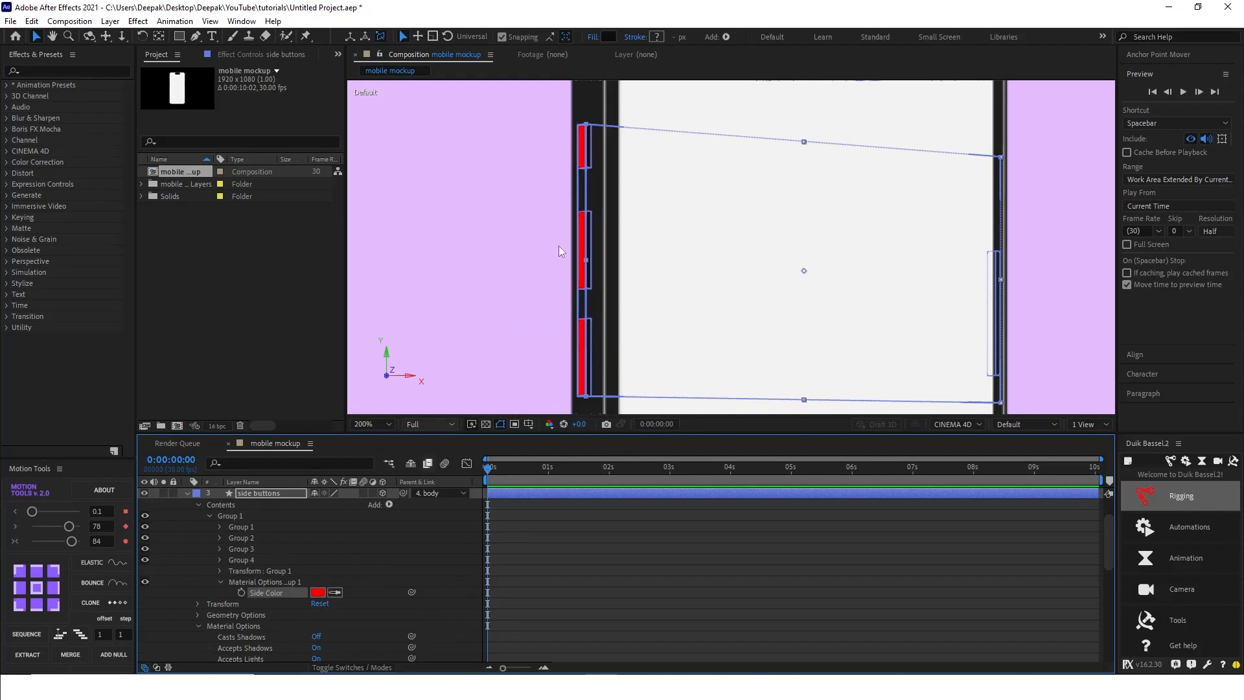
click(321, 593)
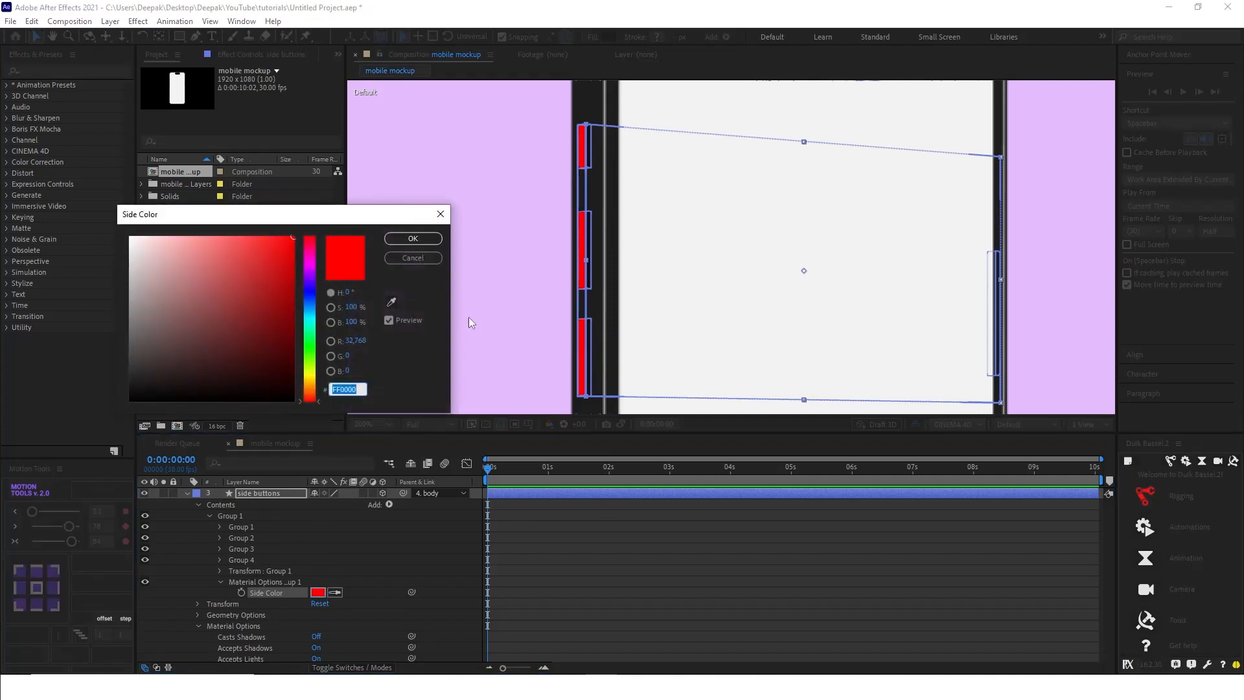
click(391, 302)
click(668, 256)
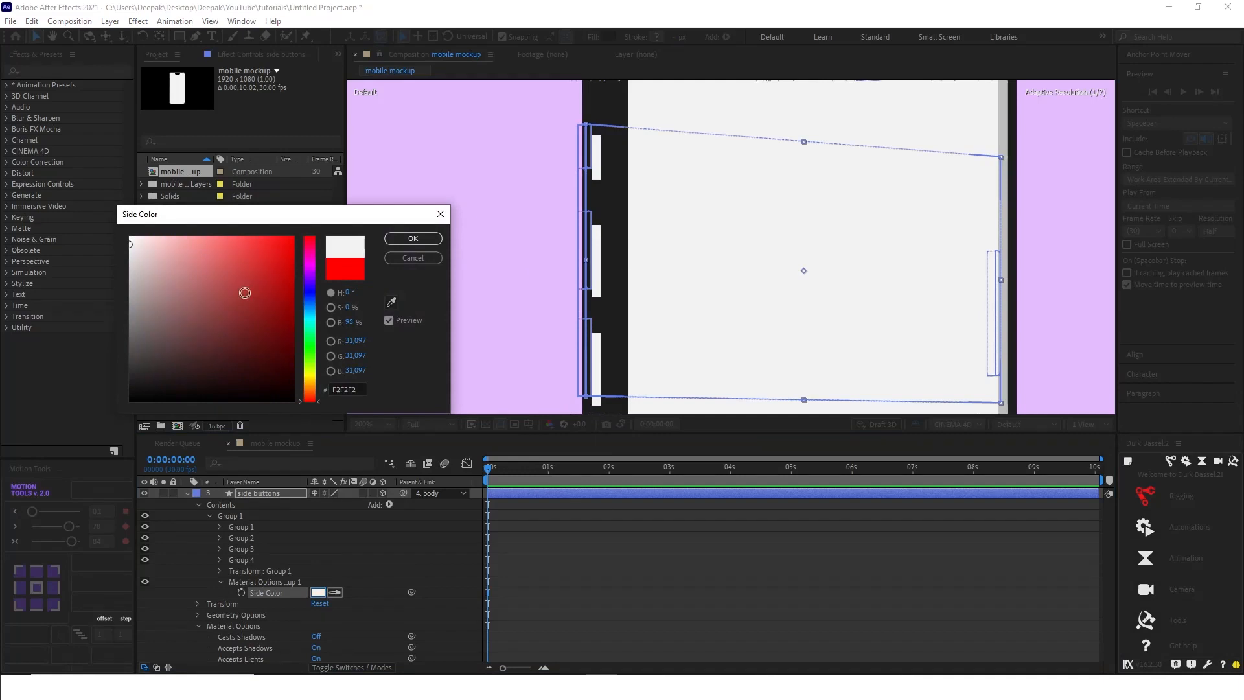
drag(156, 286, 107, 374)
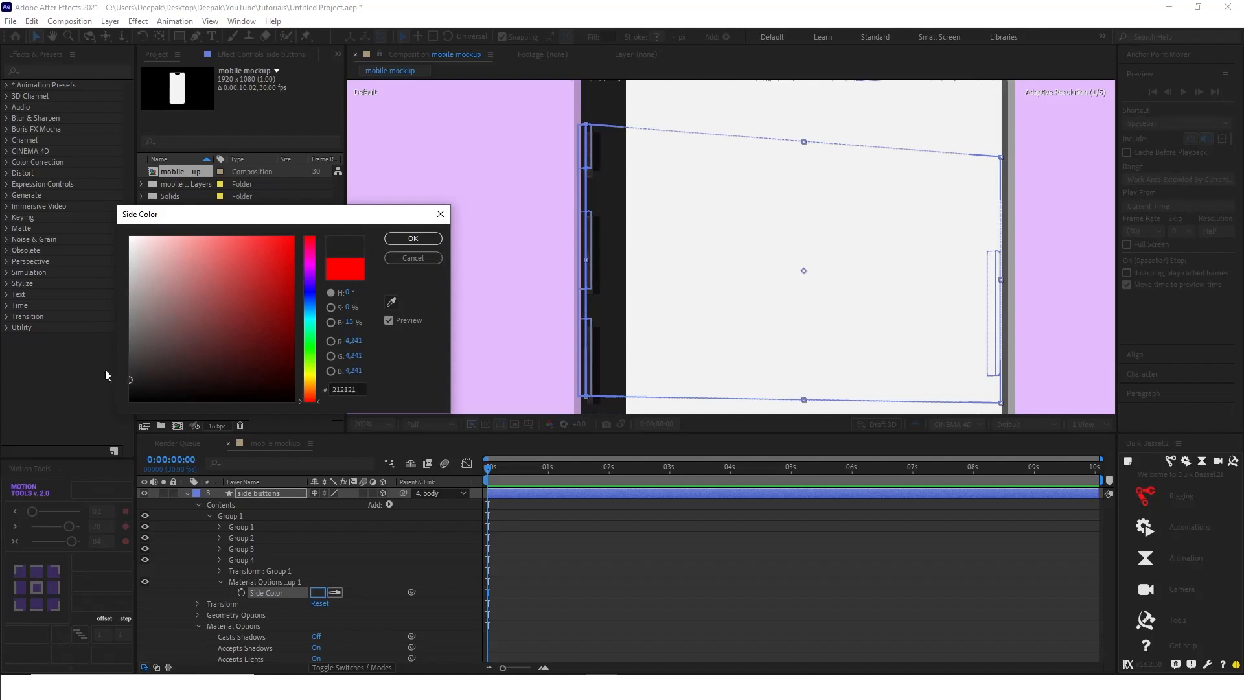
click(413, 239)
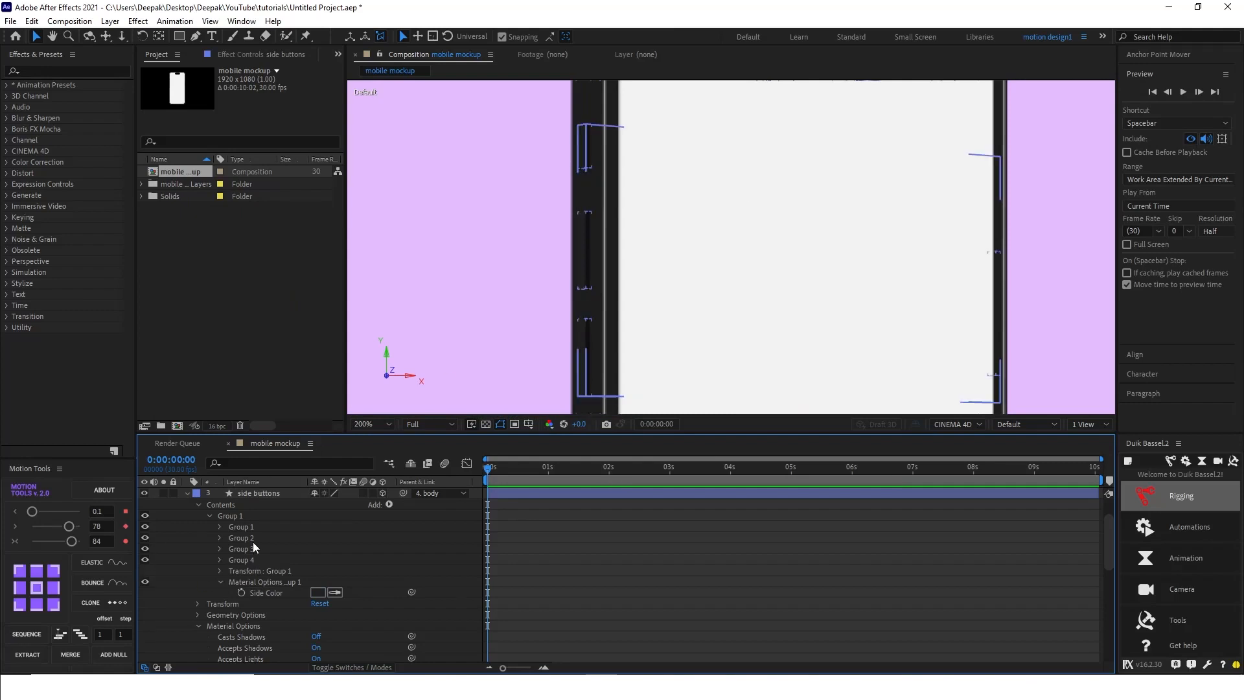
Step: Change the fill of the side buttons layer's combined Group 1 to a lighter dark grey, #393839
click(240, 519)
click(608, 37)
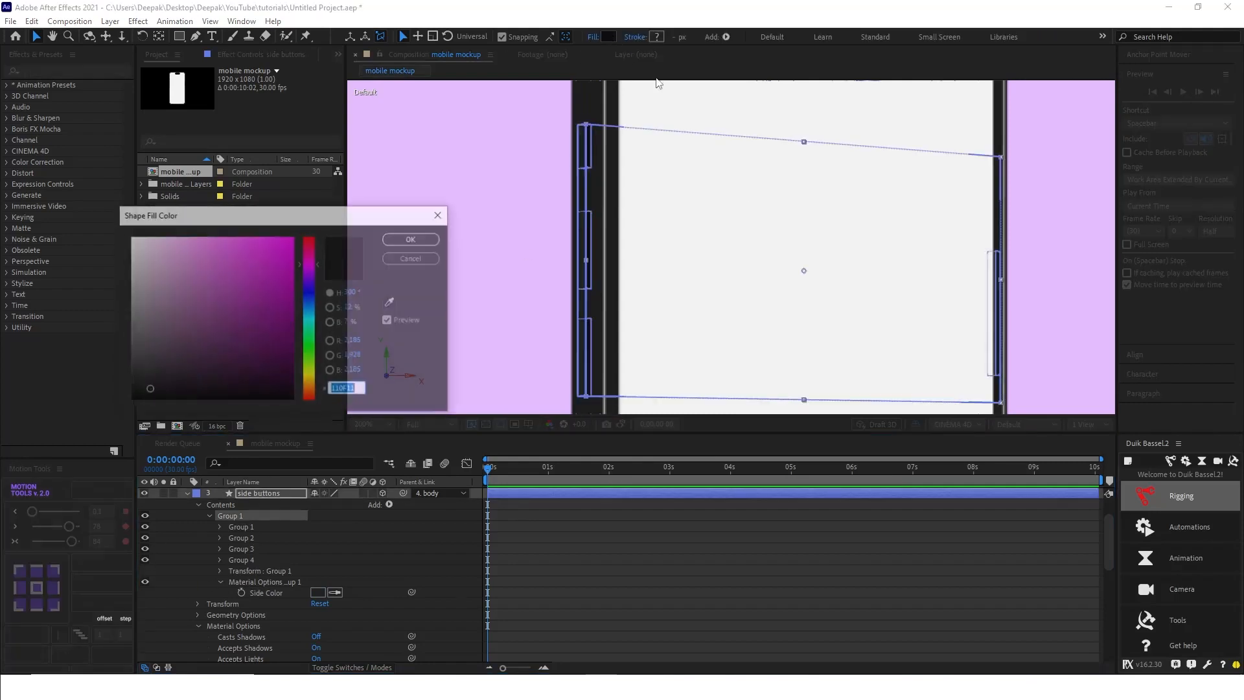
click(129, 282)
mouse_move(128, 281)
mouse_down()
mouse_move(98, 344)
mouse_move(130, 365)
mouse_up()
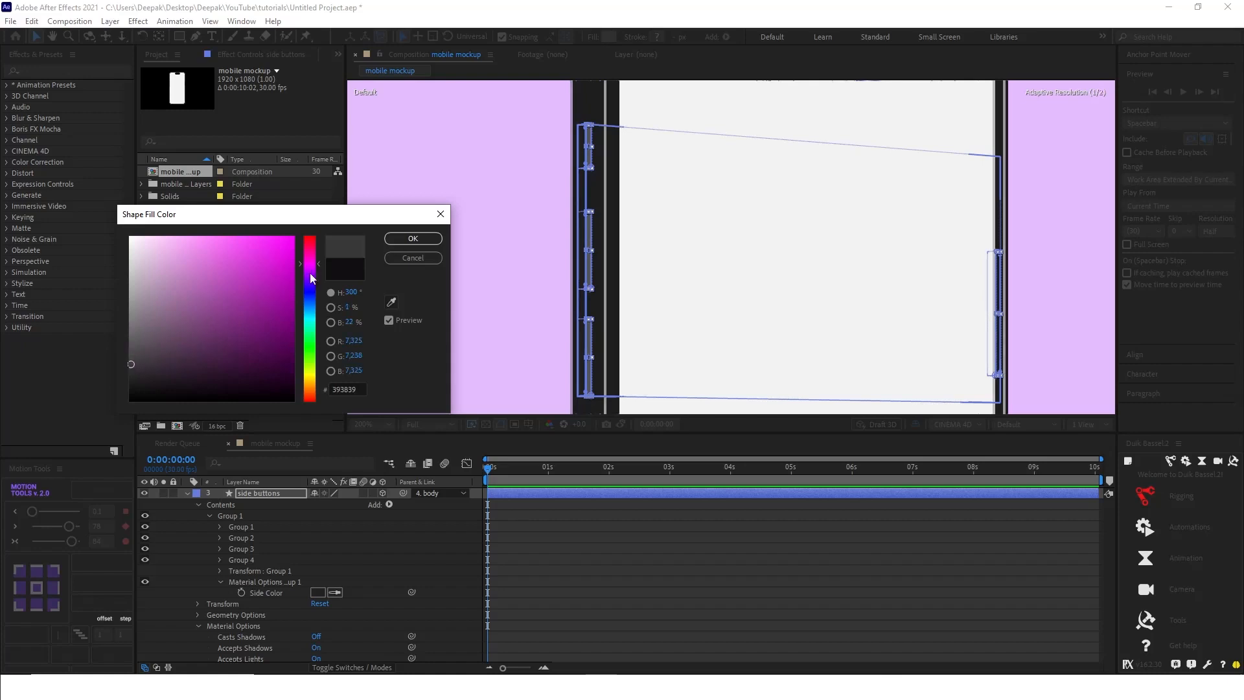
click(401, 239)
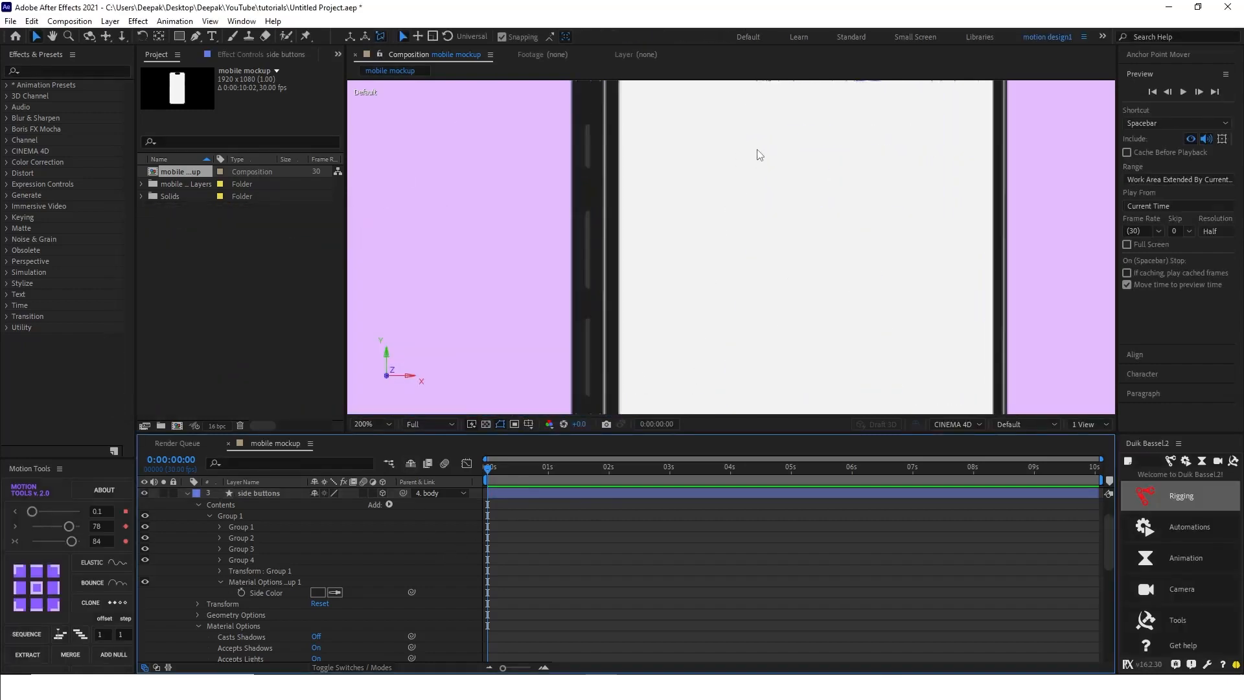
scroll(739, 205, down, 4)
scroll(743, 238, up, 2)
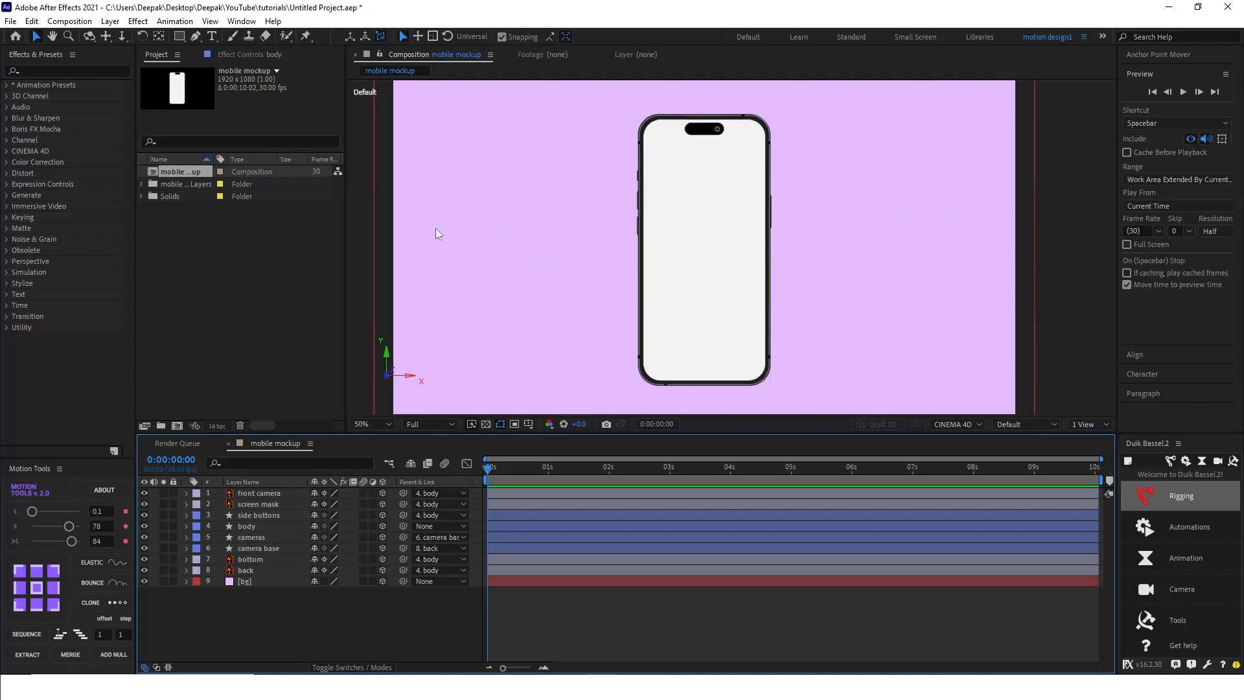
Step: Add a null object to the mobile mockup composition and centre its anchor point
click(254, 526)
right_click(303, 605)
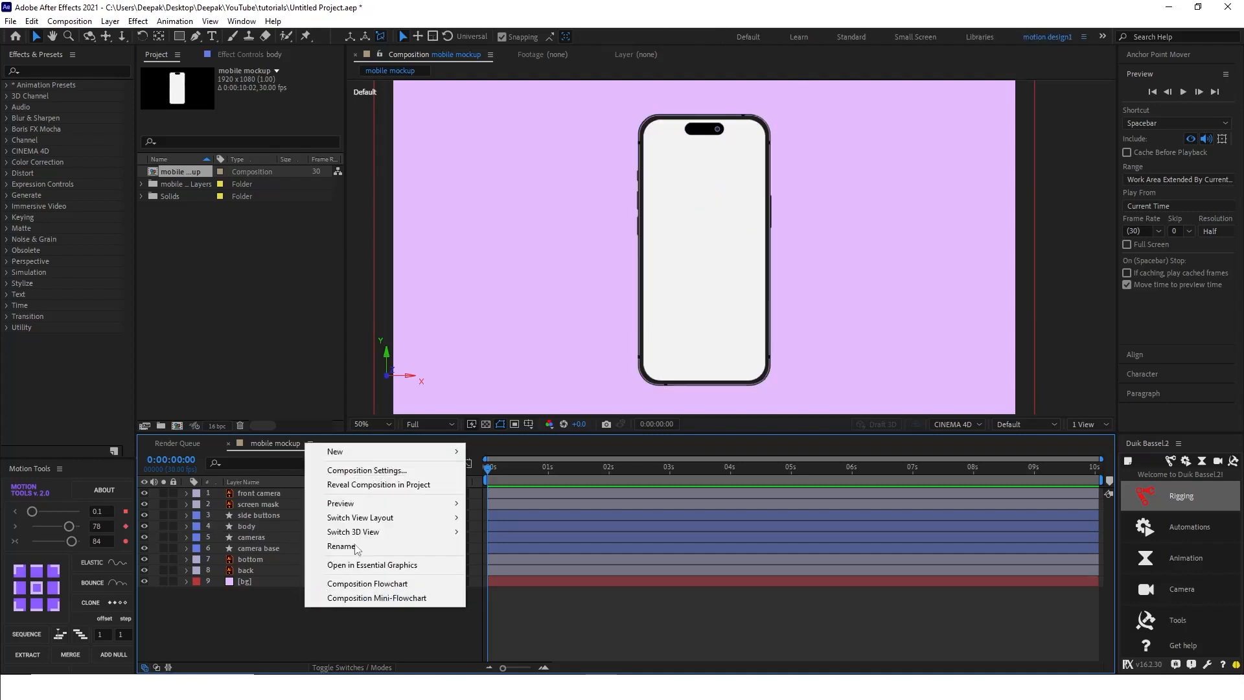
mouse_move(359, 448)
click(499, 529)
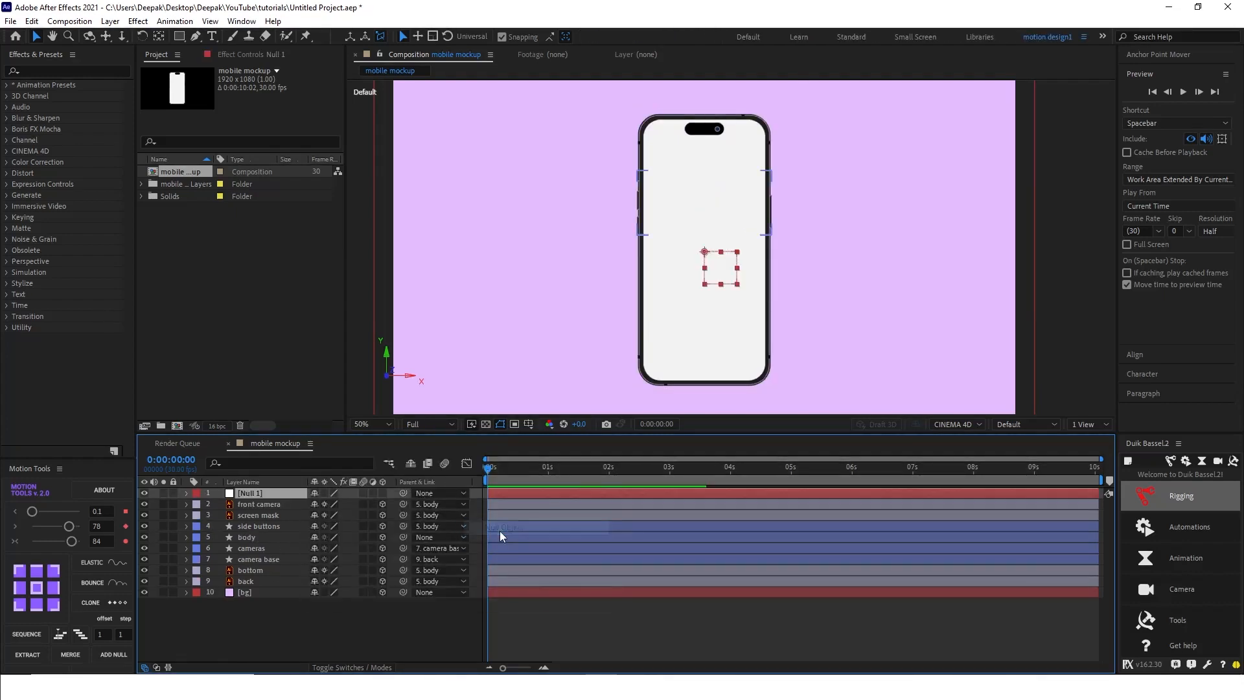
click(37, 587)
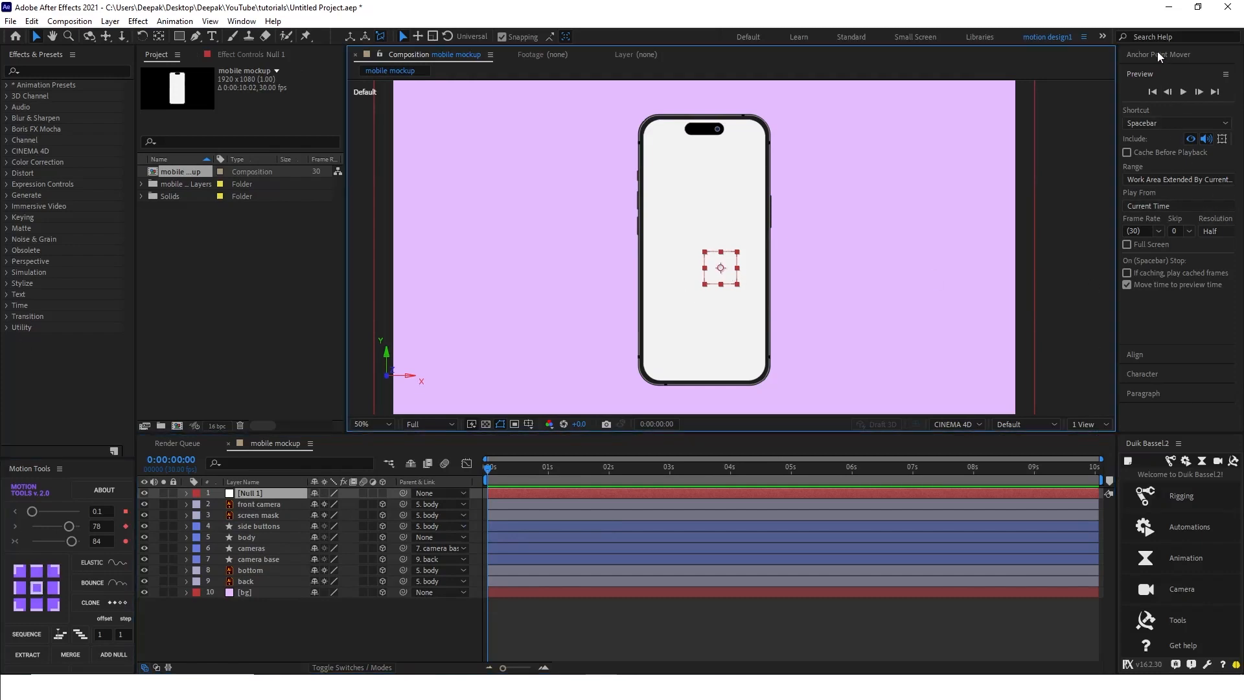
Step: Centre the null horizontally and vertically in the composition and make it a 3D layer
click(1168, 353)
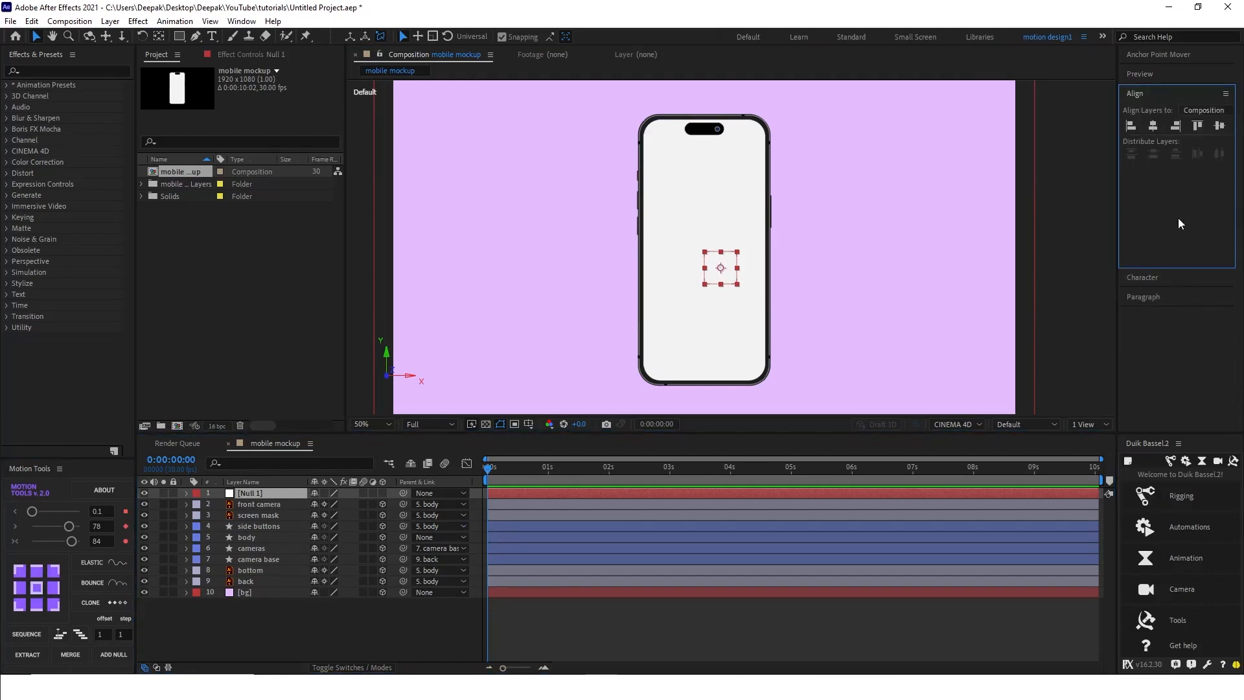
click(1153, 125)
click(1219, 125)
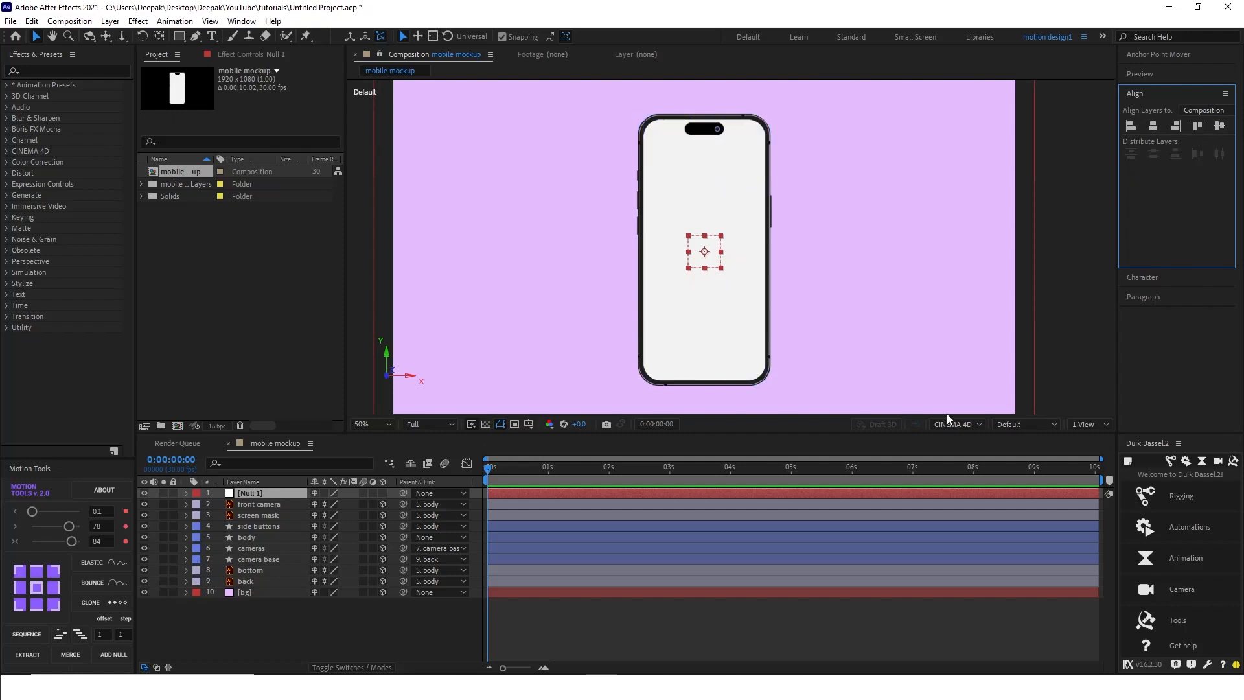
click(383, 493)
Step: From the Top view, move the null back in depth to the middle of the phone body's thickness, at Z 17
click(1031, 423)
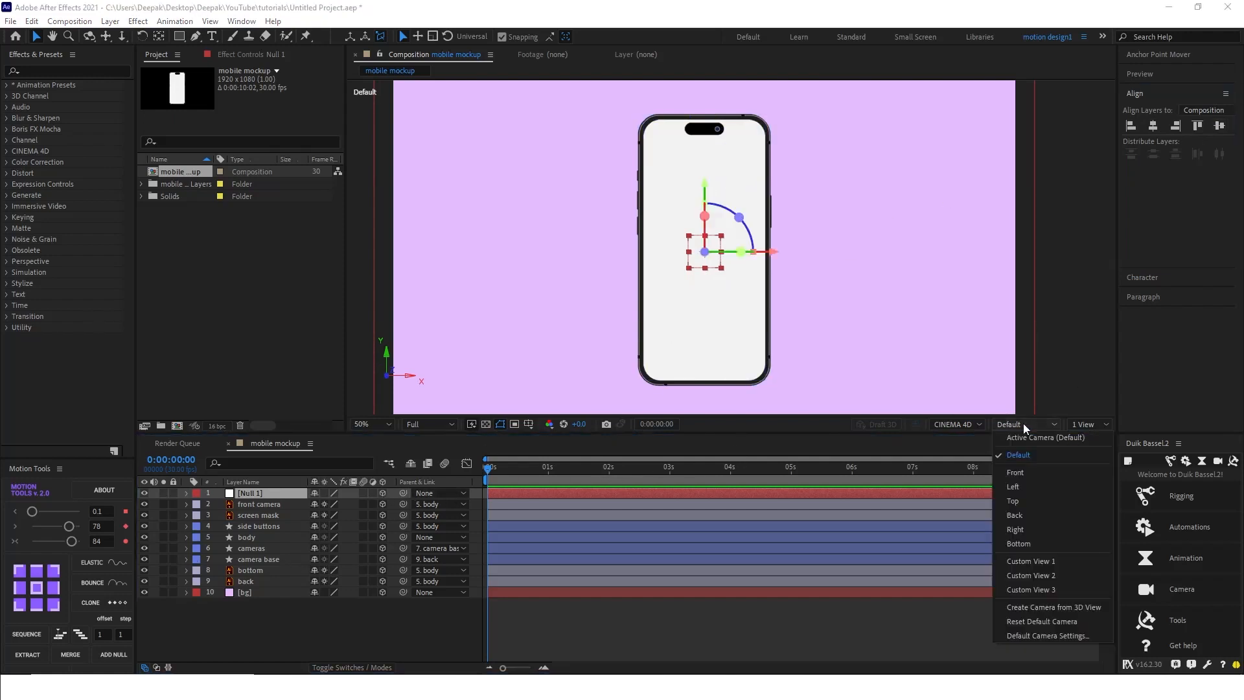
click(1012, 500)
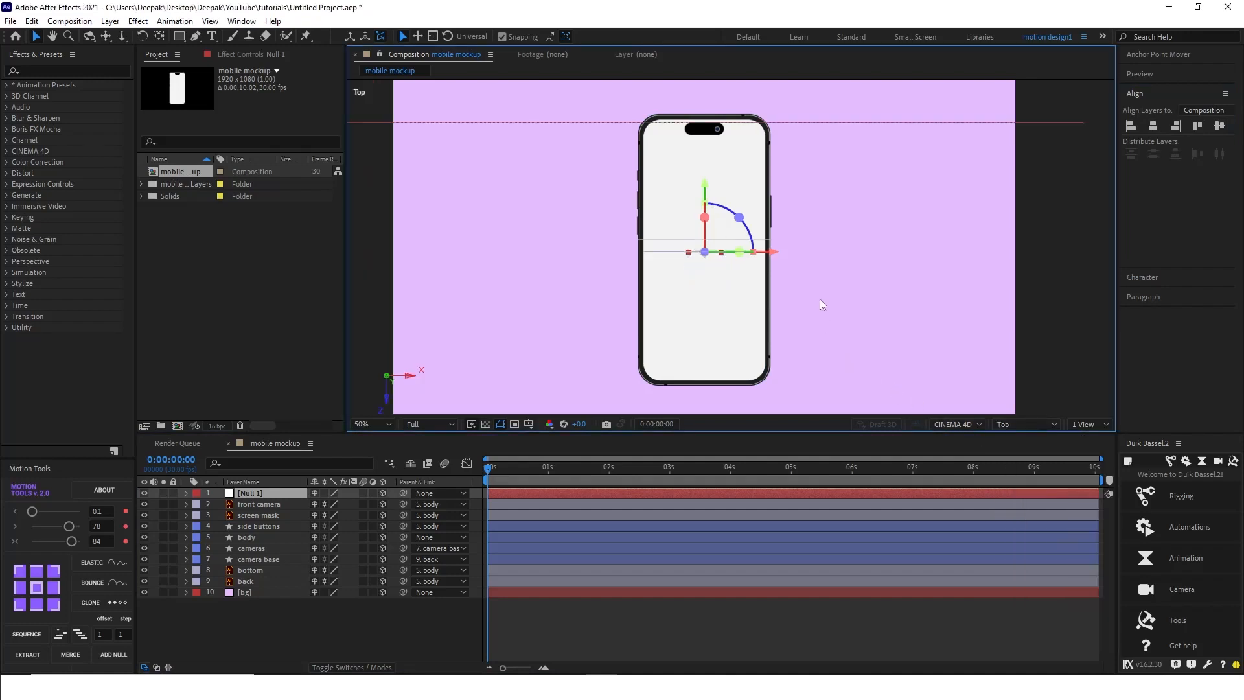
scroll(691, 188, up, 1)
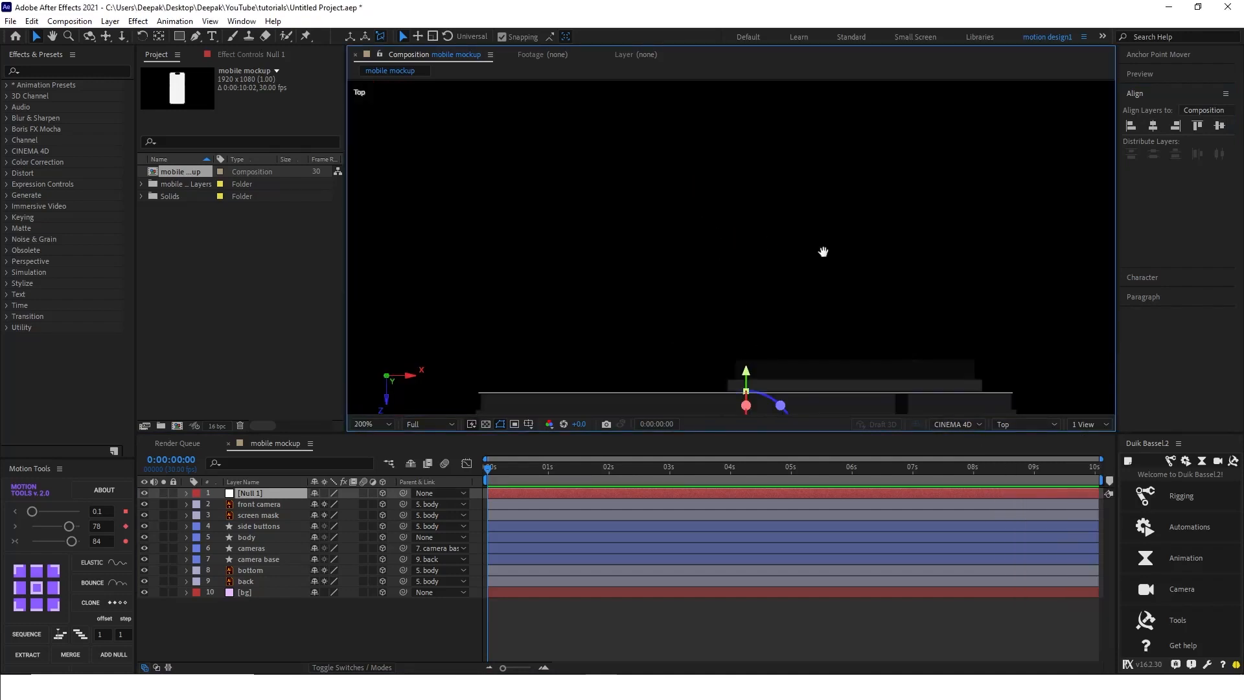
drag(860, 244, 757, 157)
scroll(626, 354, up, 2)
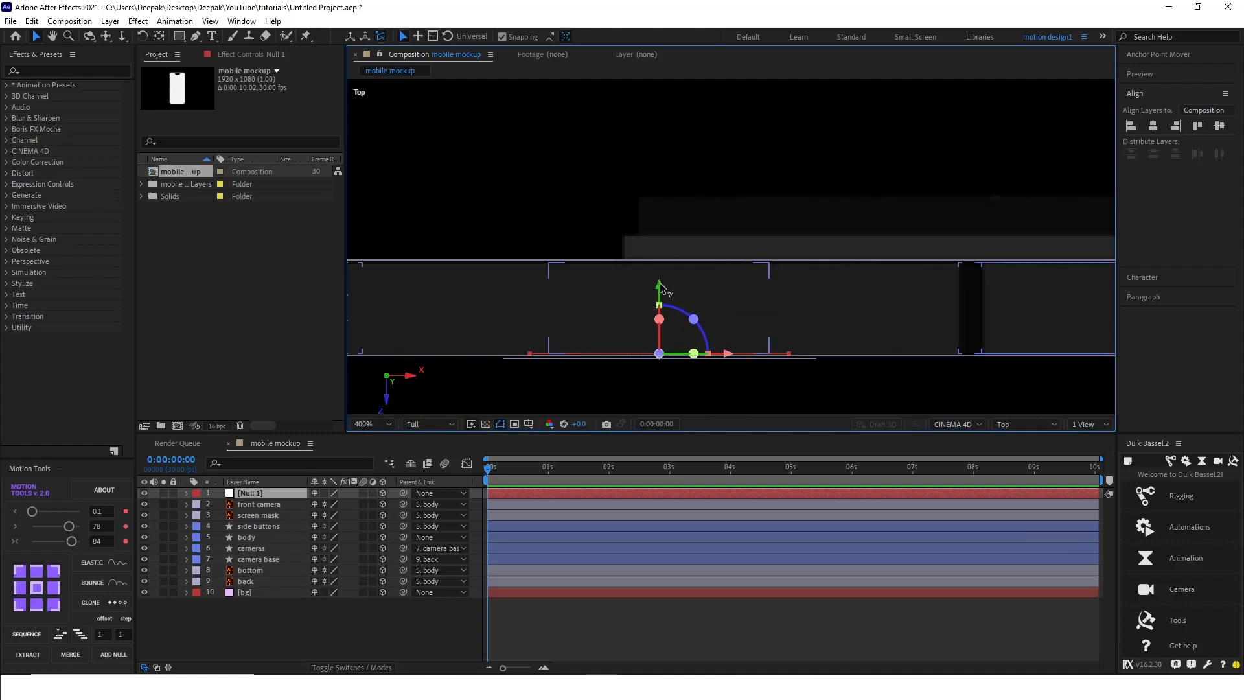
drag(660, 284, 665, 244)
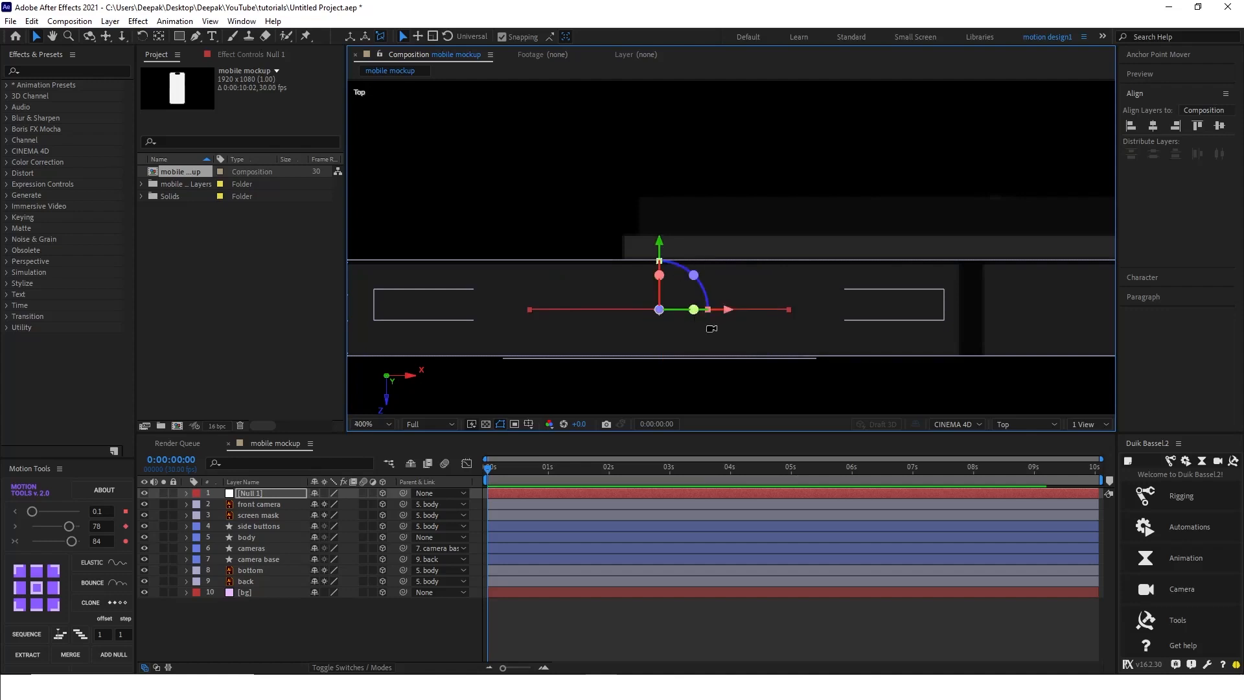
scroll(709, 327, down, 1)
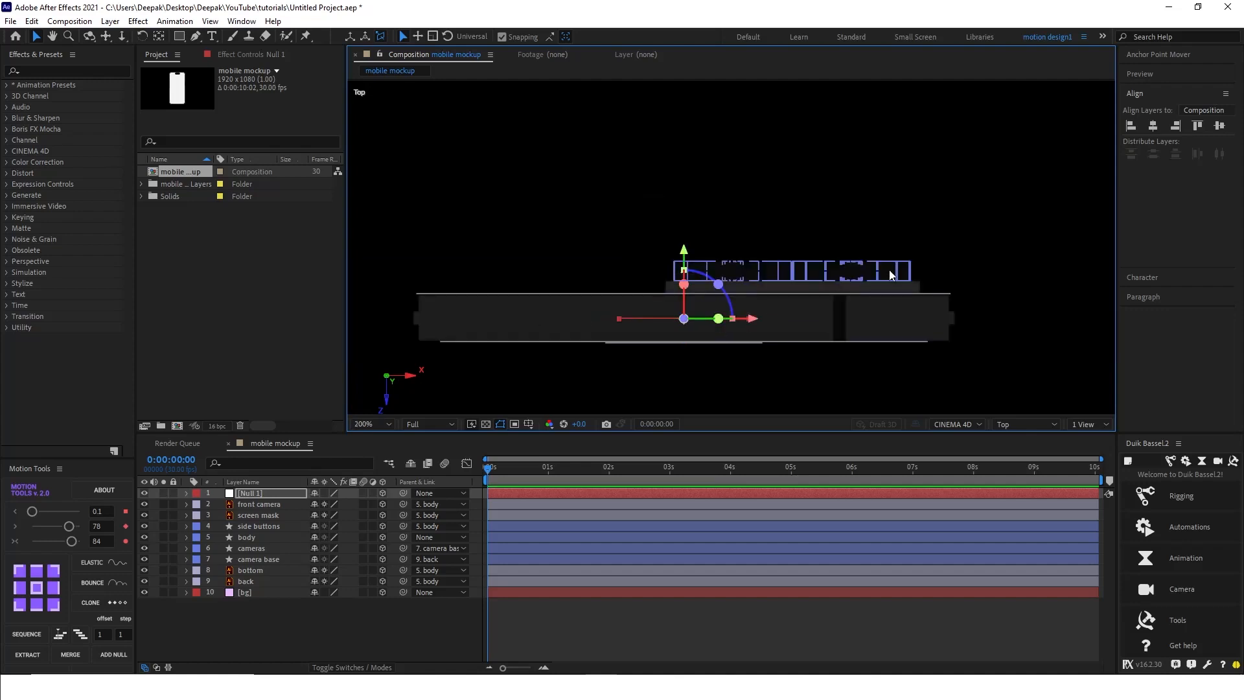
Step: Parent the body layer to Null 1 and return to the Default view
click(269, 537)
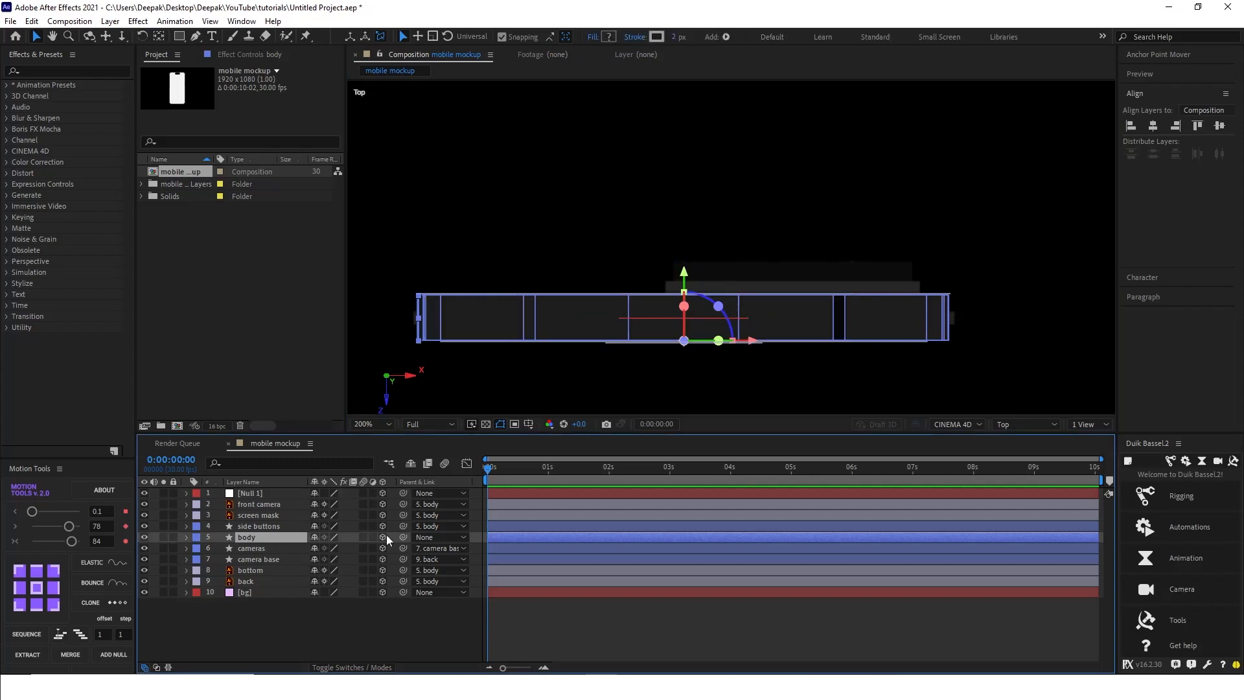
drag(407, 535, 263, 496)
click(1000, 423)
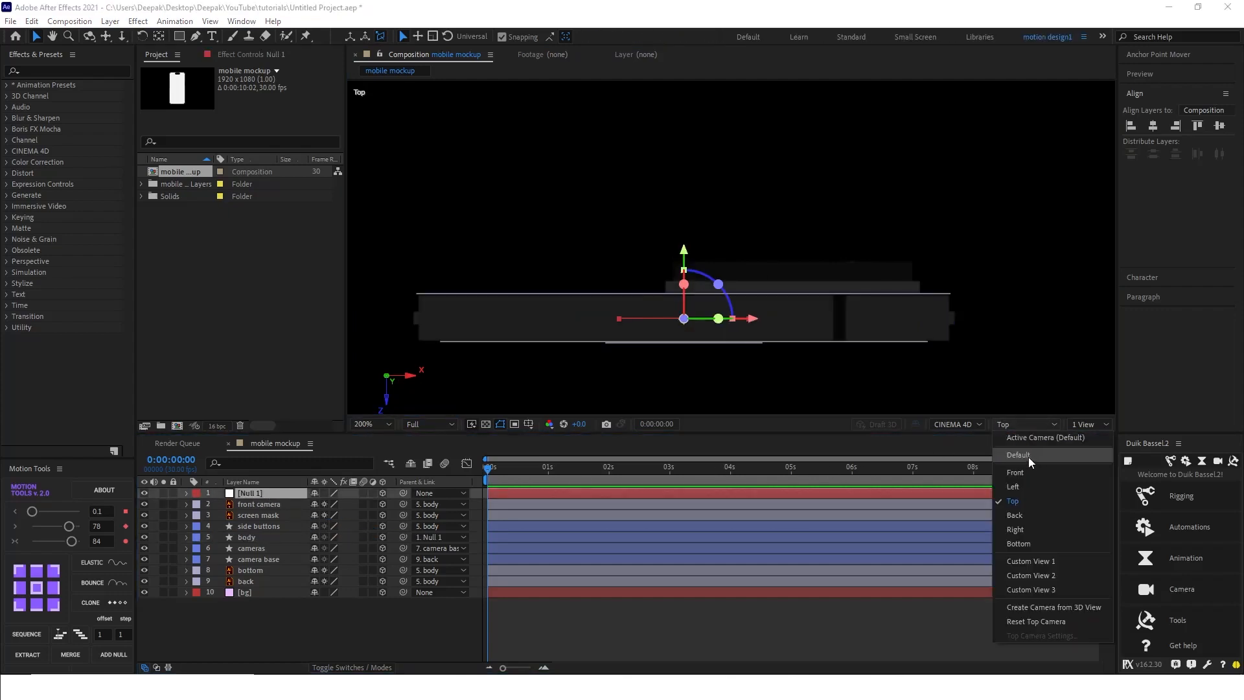
click(1029, 457)
scroll(761, 282, down, 2)
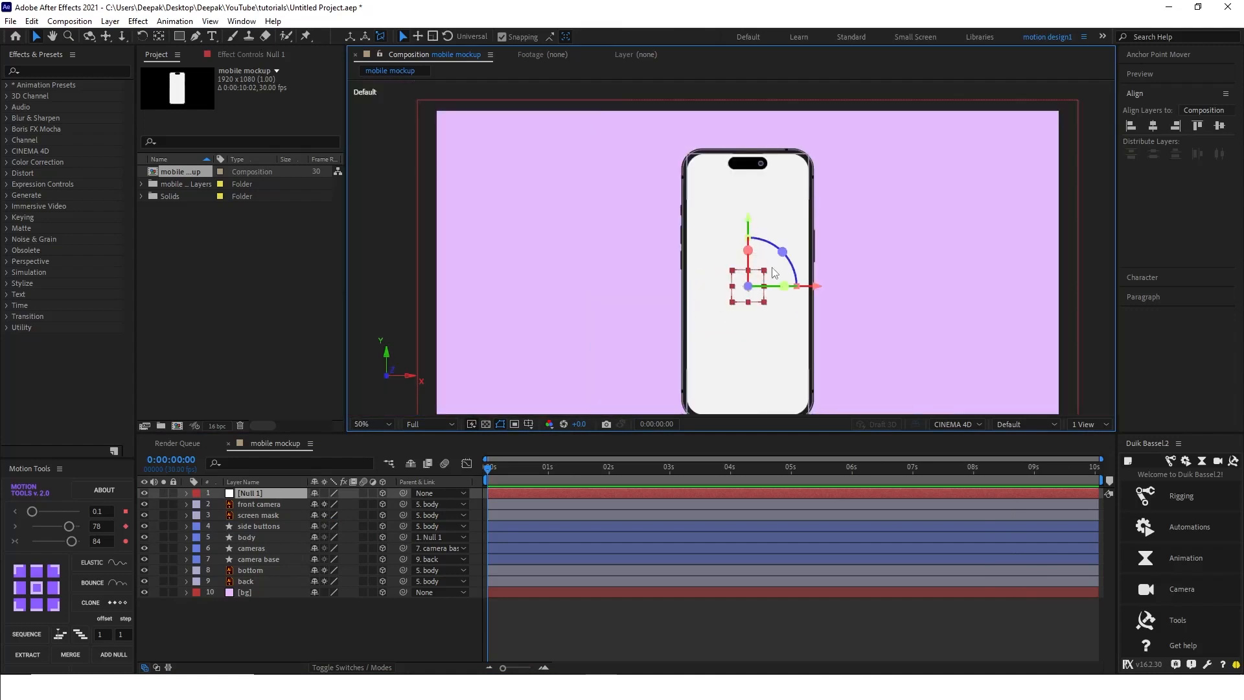
Step: Keyframe Null 1's position from X 1578 at 0:00 to X 546 at 5:00 so the phone moves across the composition
key(p)
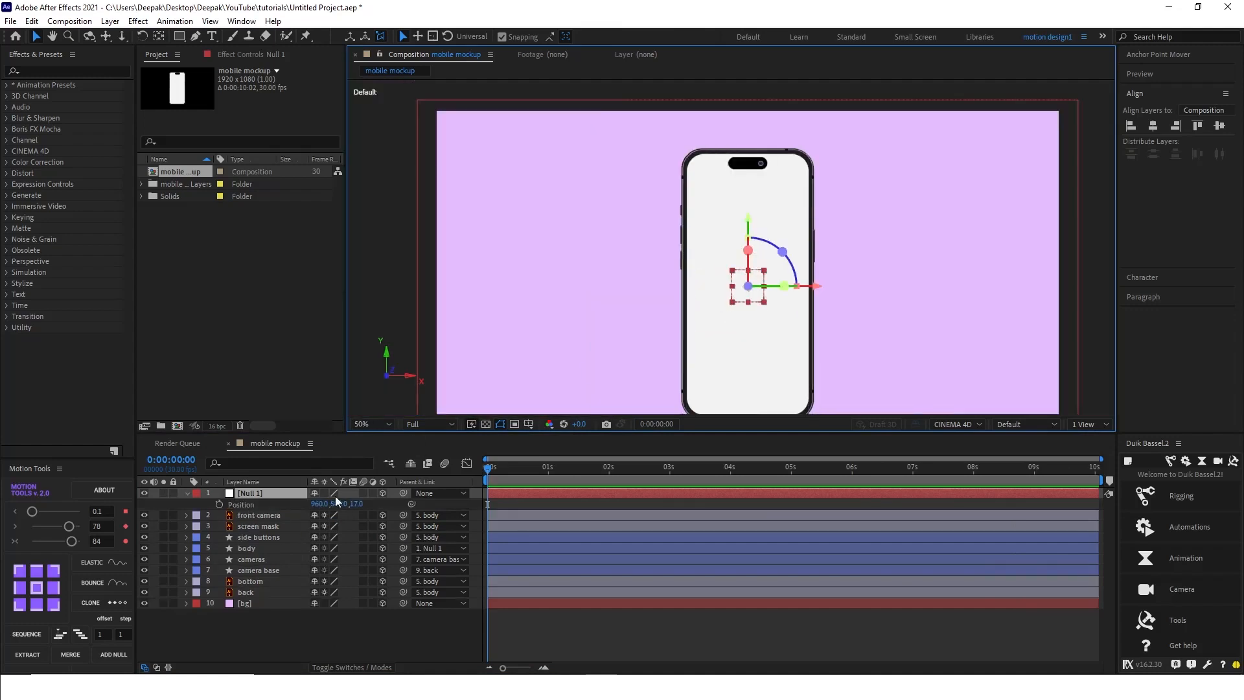
drag(329, 501, 696, 474)
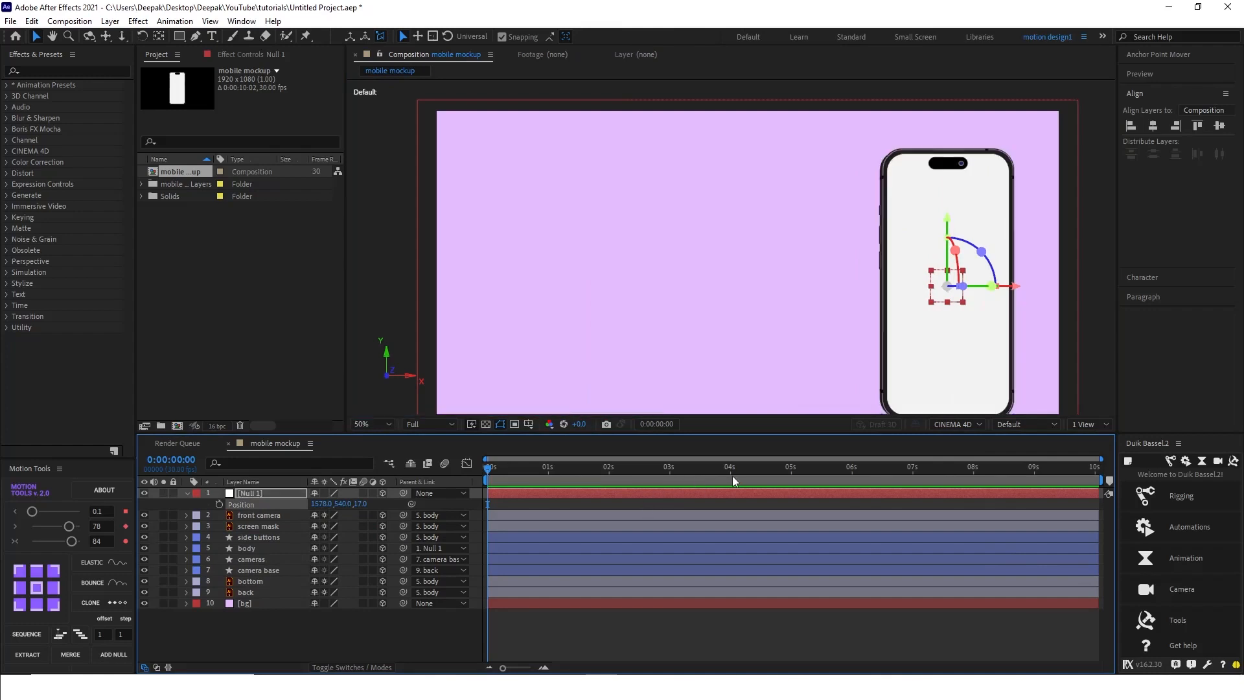
scroll(715, 232, down, 2)
scroll(791, 289, up, 2)
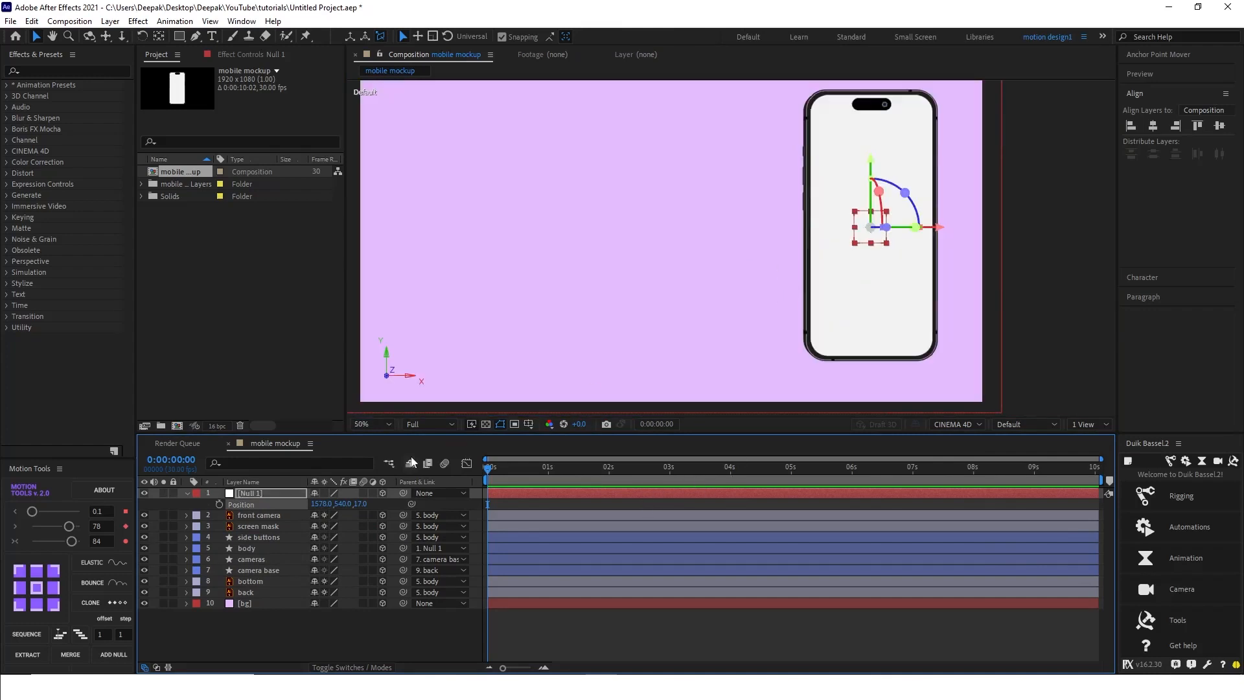
click(219, 504)
drag(506, 469, 792, 476)
drag(310, 505, 2, 518)
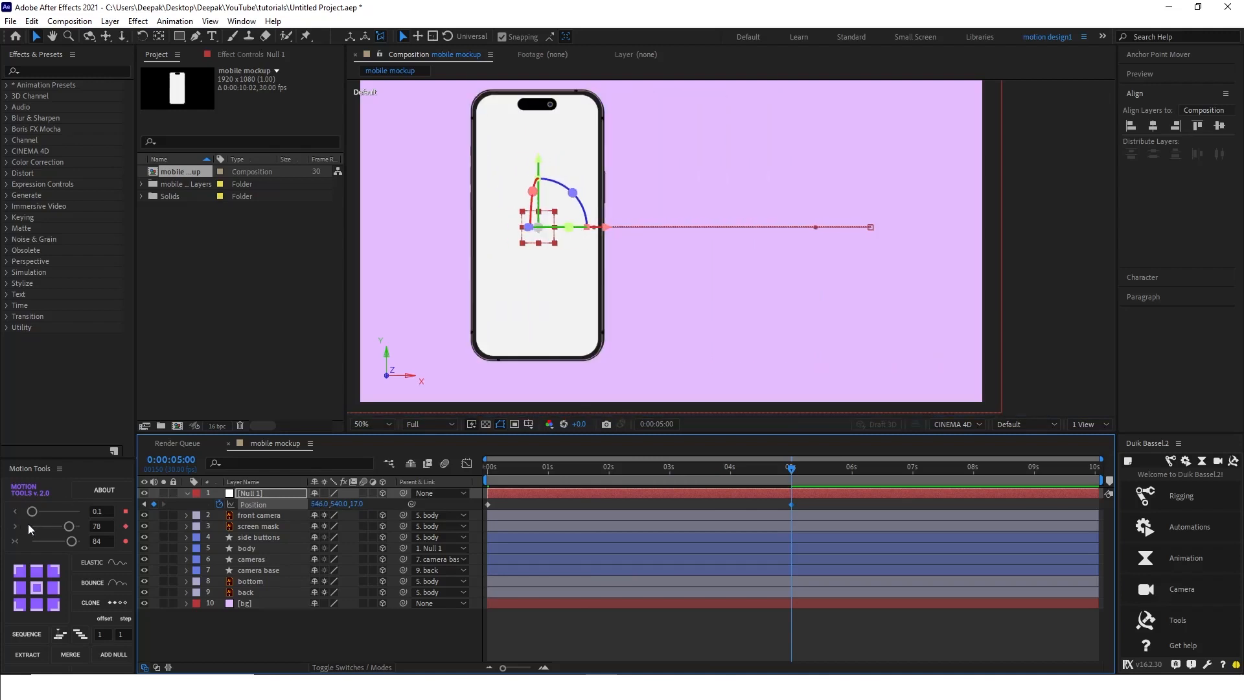
Step: Add a Y Rotation keyframe of one full revolution to Null 1 at 5:00
key(r)
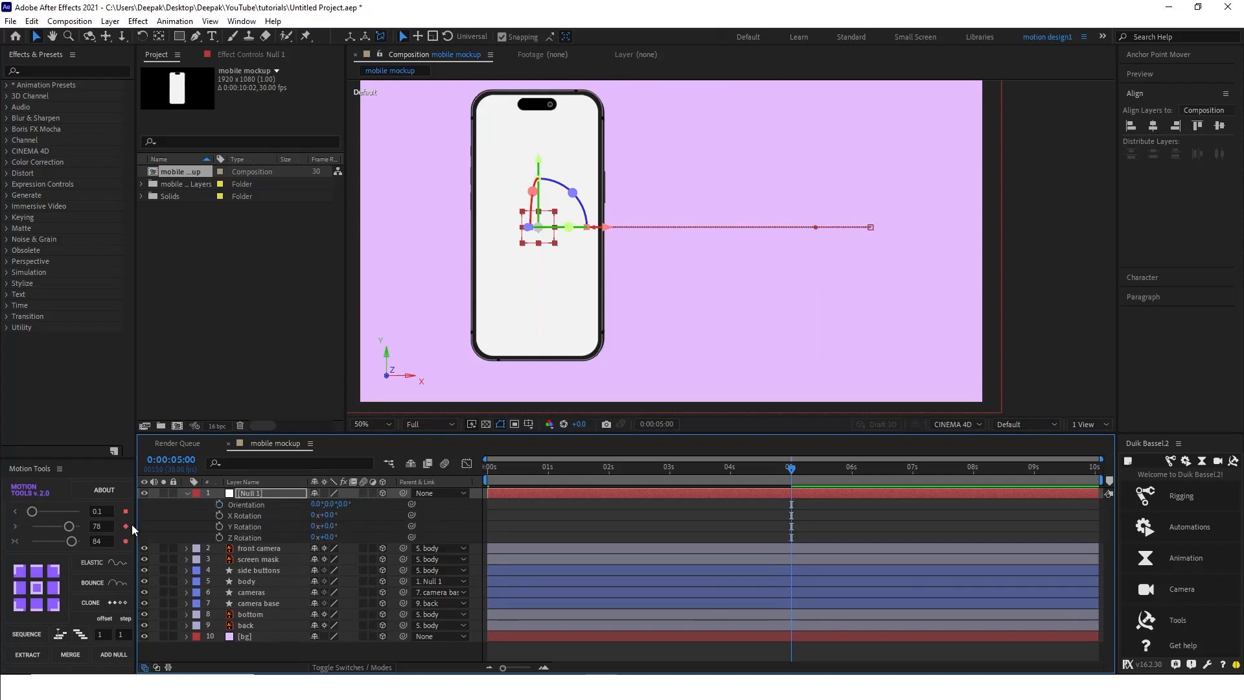
click(219, 526)
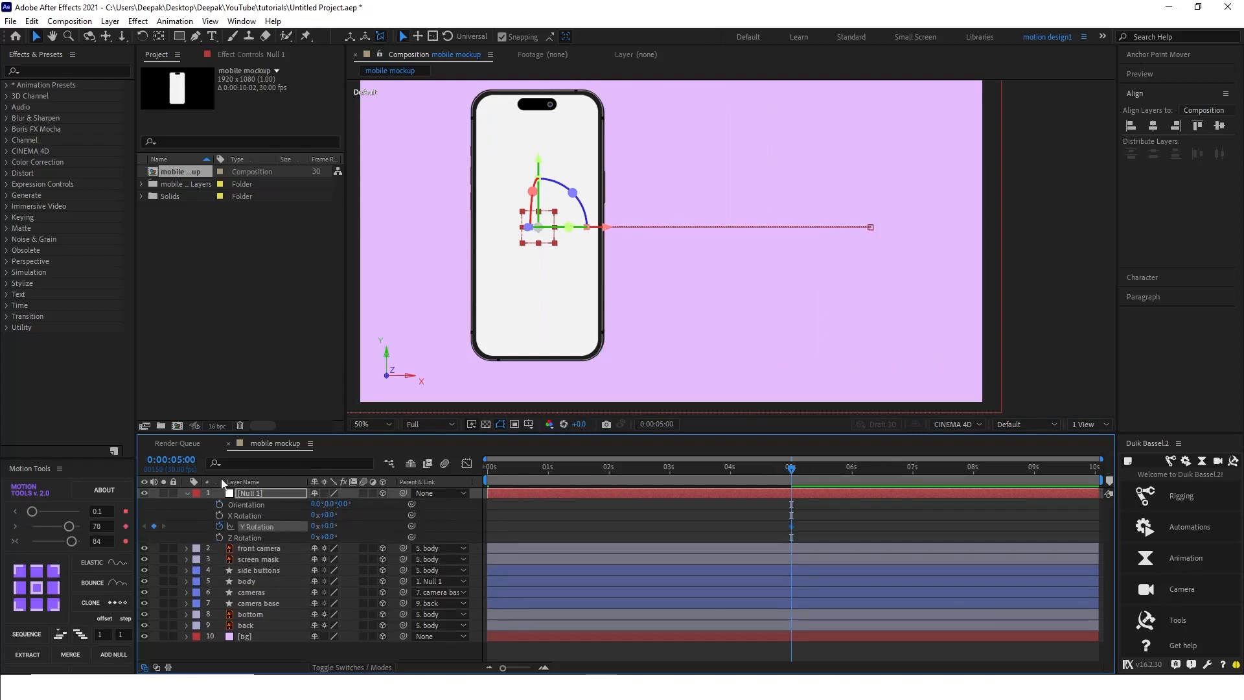
drag(324, 525, 322, 530)
click(313, 526)
text(1)
key(Return)
click(719, 486)
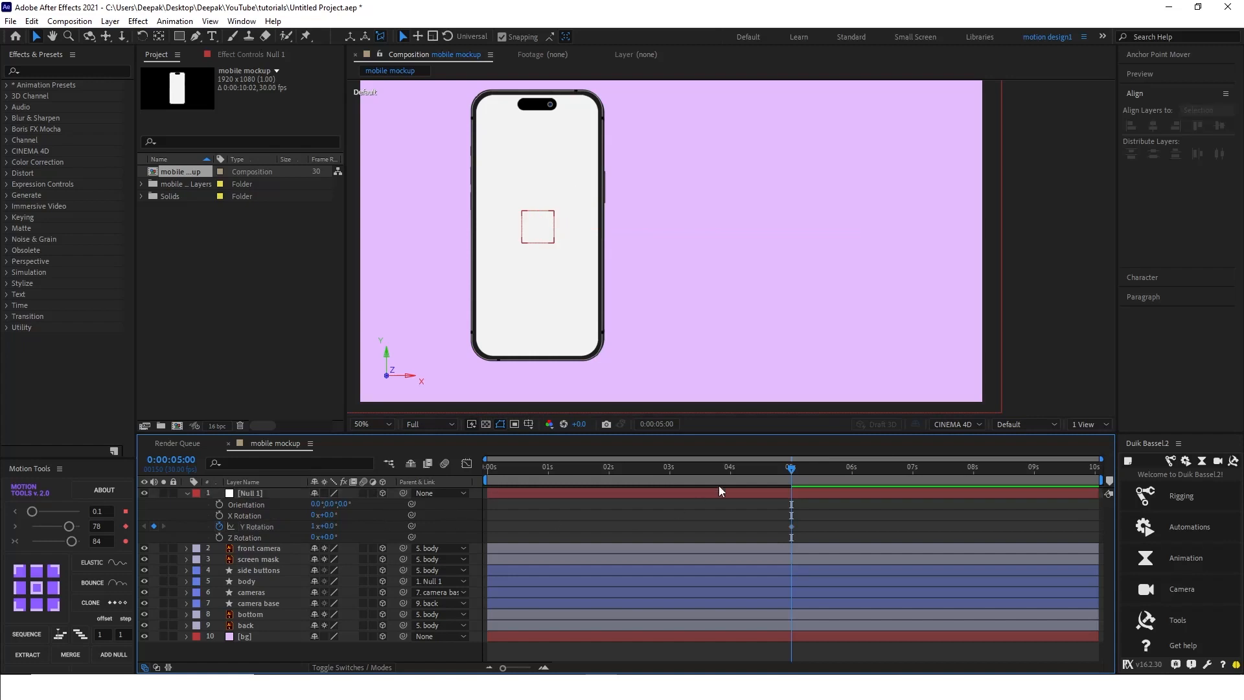
Step: Keyframe Null 1's Y Rotation at 0 revolutions at 0:00 and scrub through the spin to check it
key(Home)
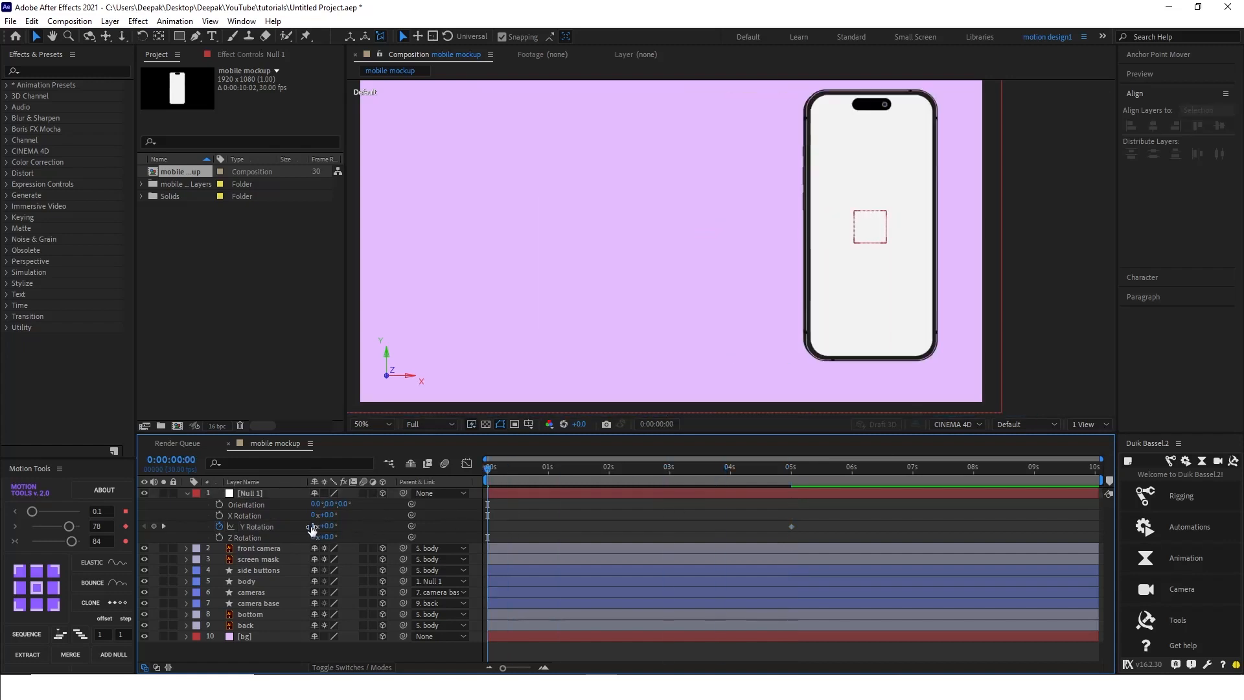
click(316, 526)
text(0)
key(Return)
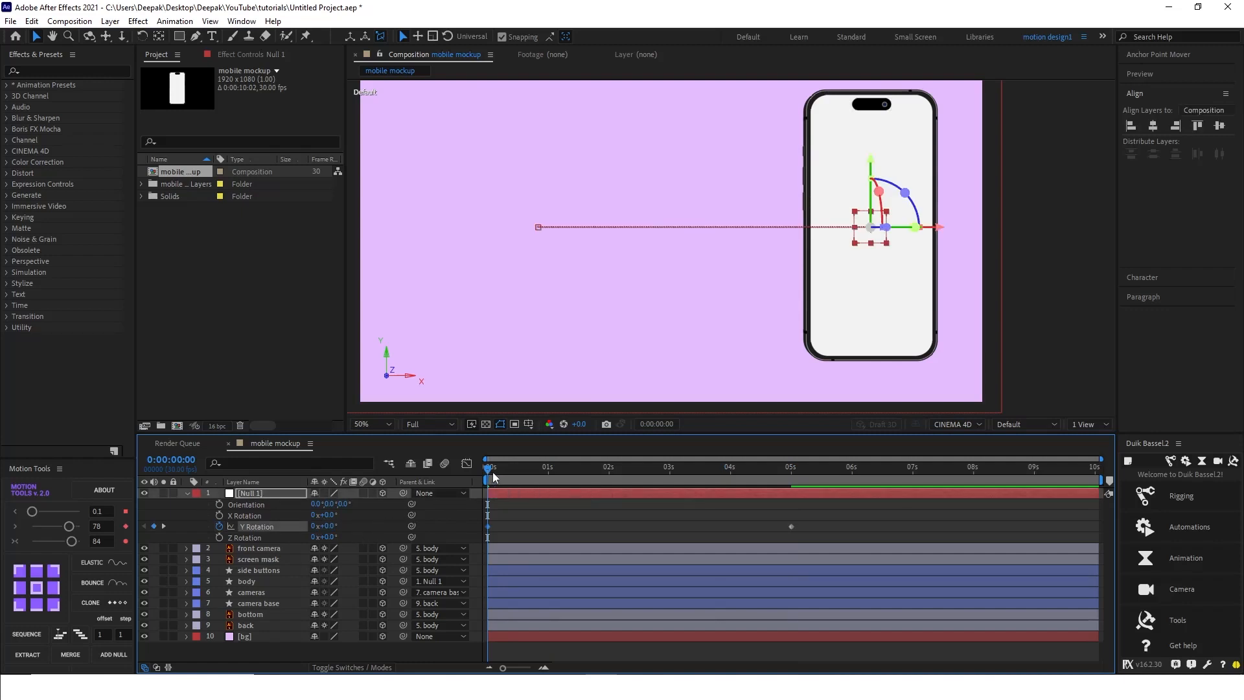
drag(494, 477, 820, 490)
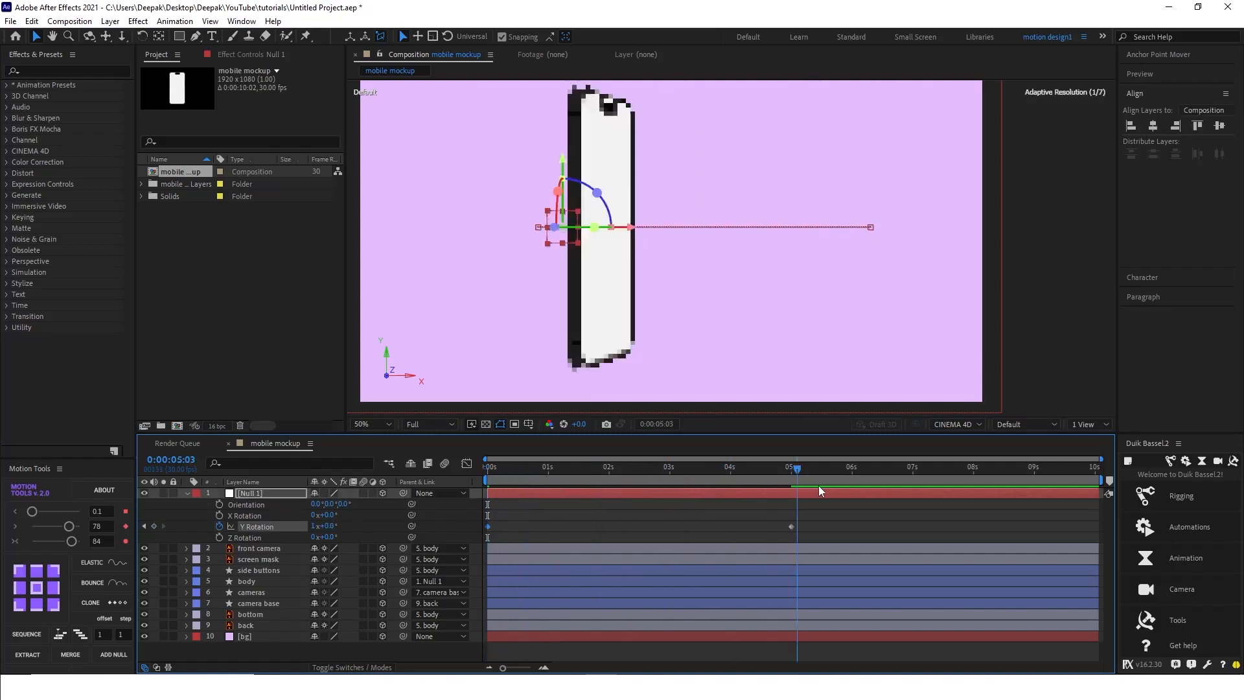
key(Home)
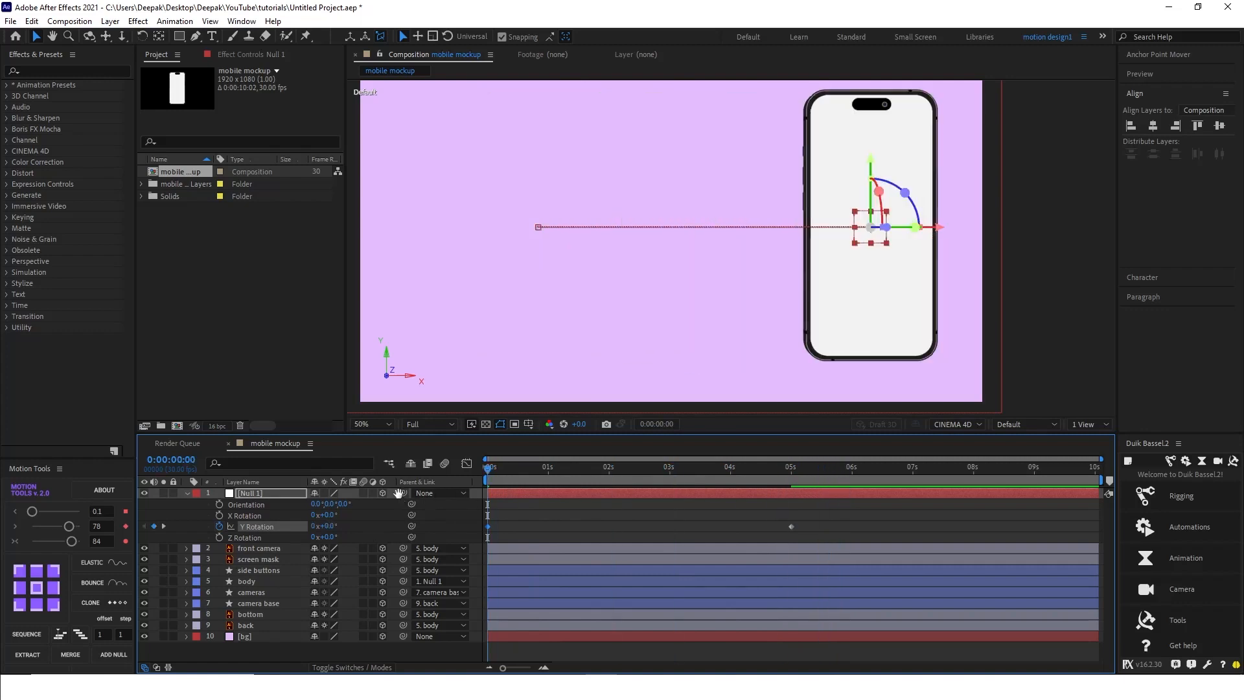
Step: Preview the phone's spin and apply Easy Ease to all of Null 1's Position and Y Rotation keyframes
key(space)
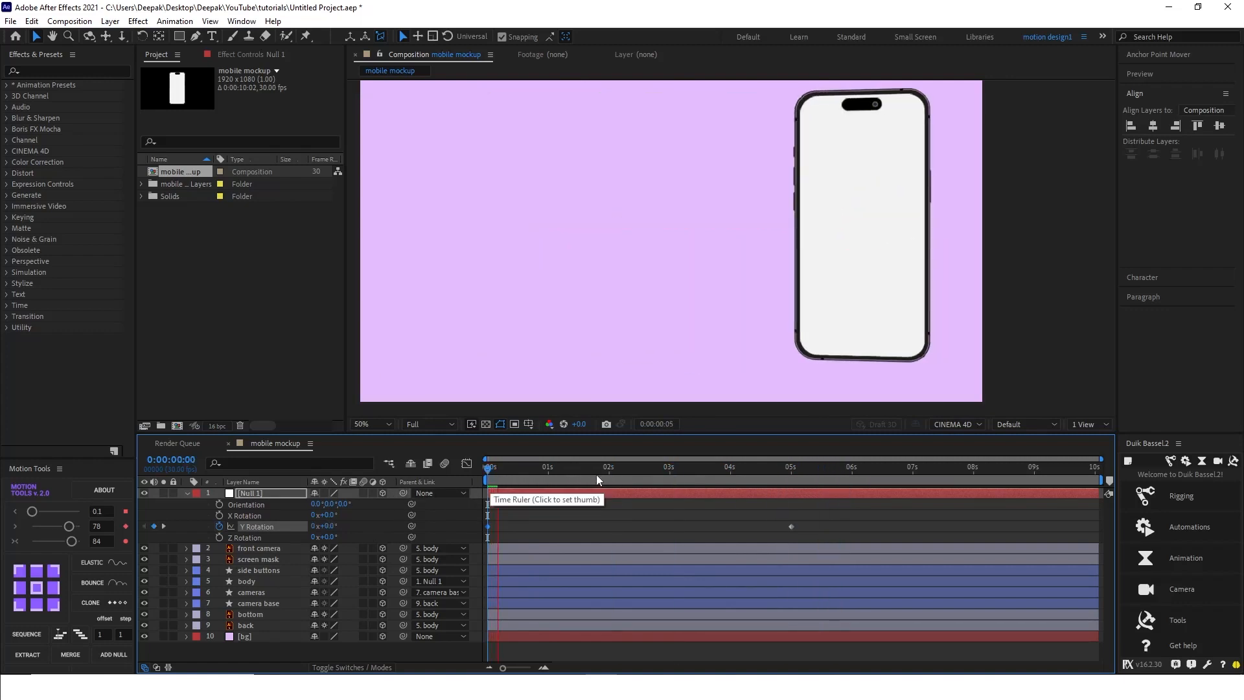
key(space)
drag(493, 472, 793, 480)
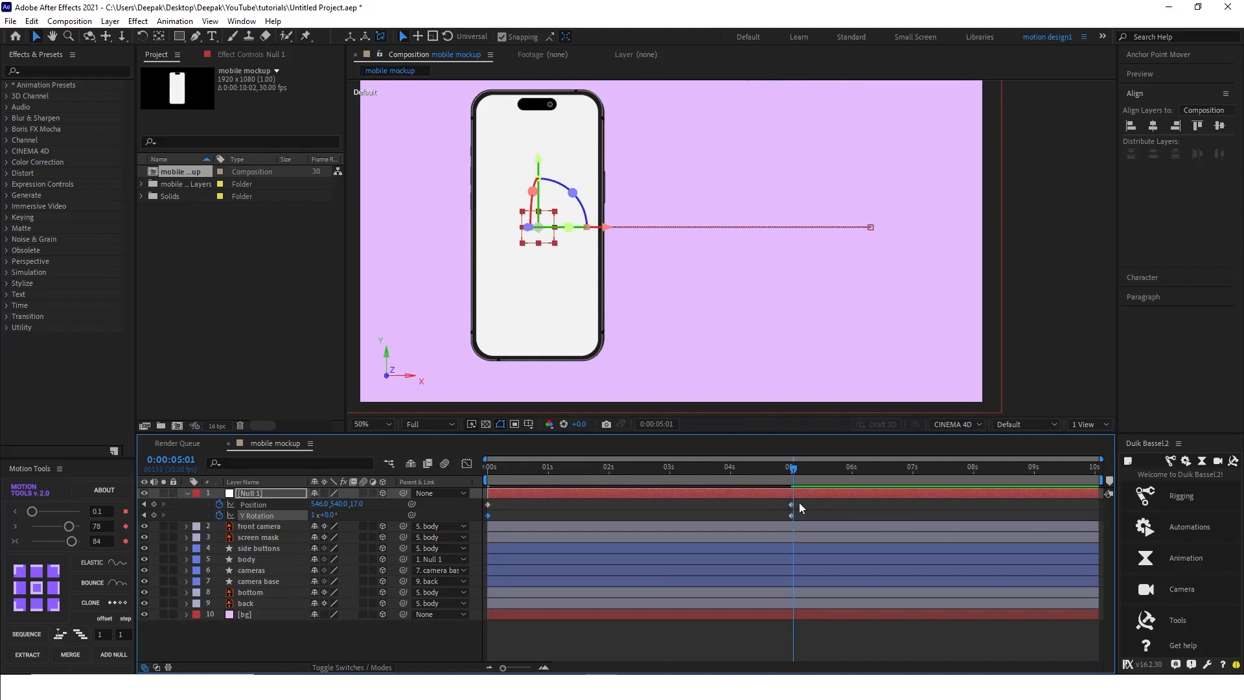
drag(801, 502, 453, 516)
key(F9)
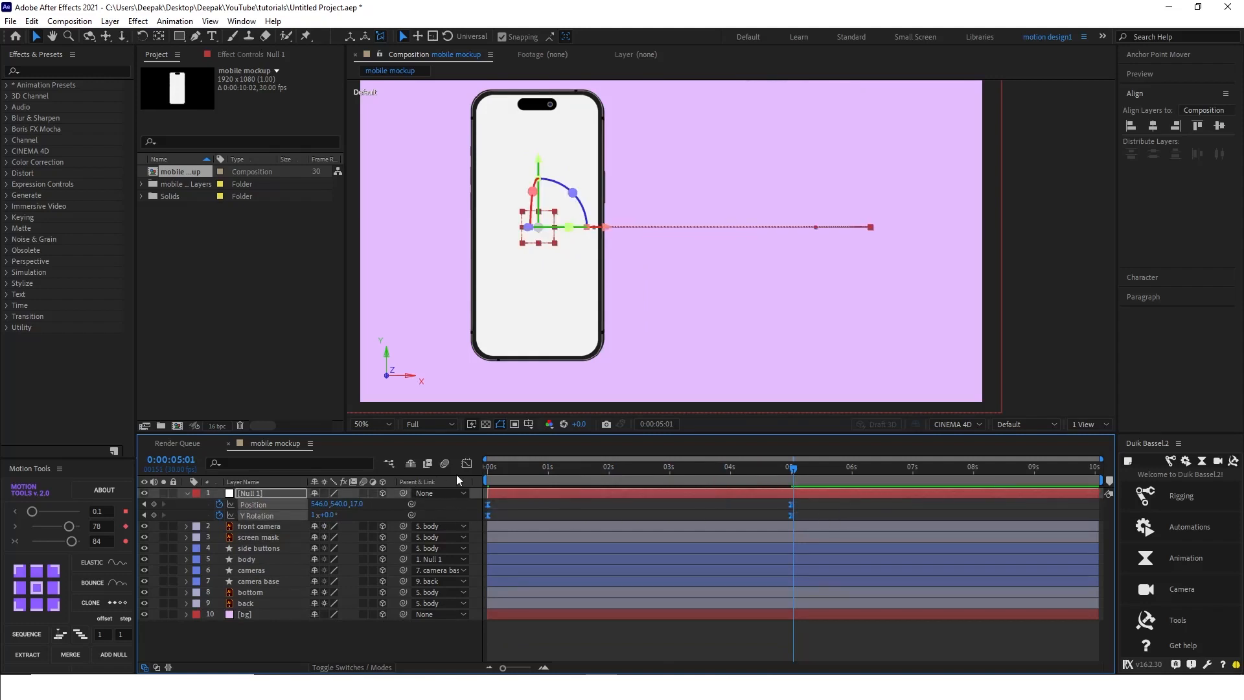
Step: Reshape the speed curves of Null 1's Position and Y Rotation to peak around 2 seconds and preview the motion
key(shift+F3)
drag(818, 590, 680, 627)
click(539, 626)
drag(540, 626, 575, 626)
key(Home)
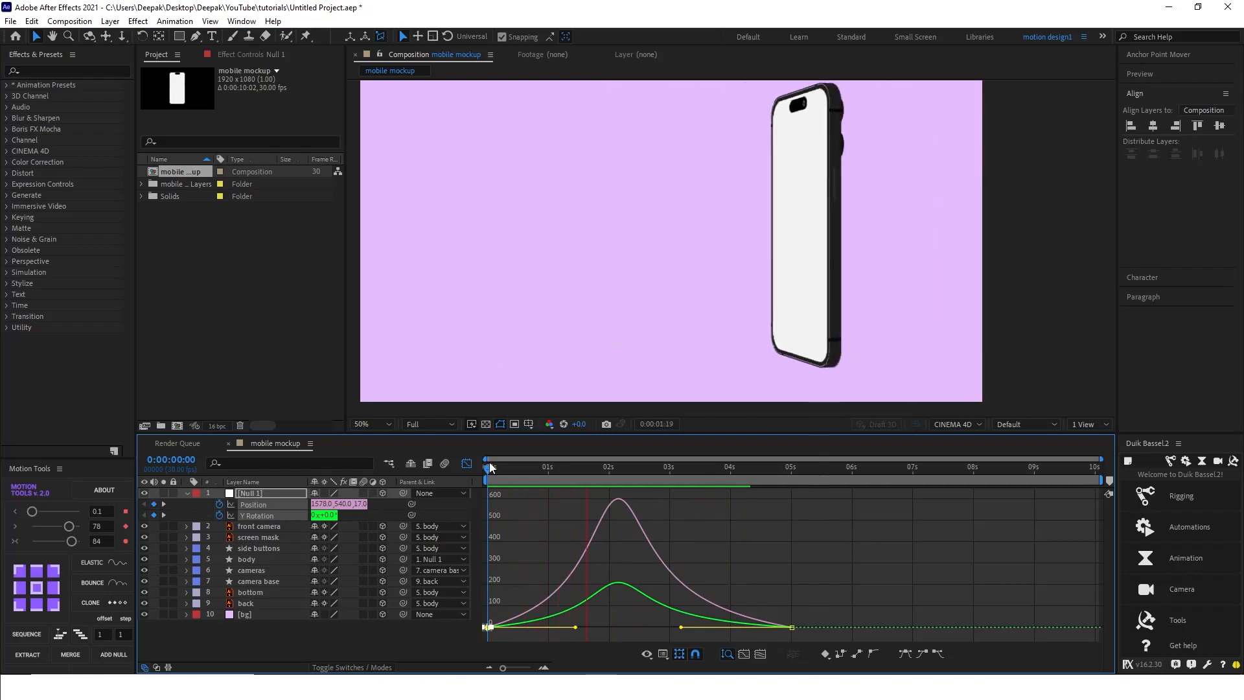
key(space)
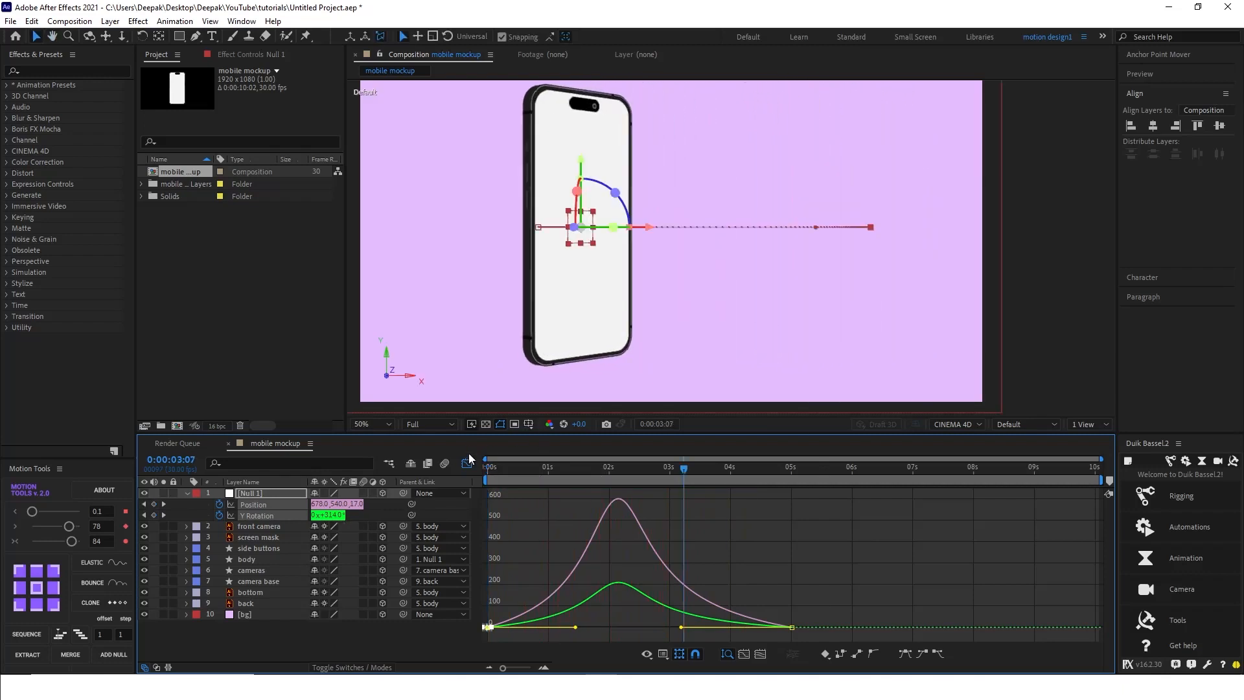
click(467, 462)
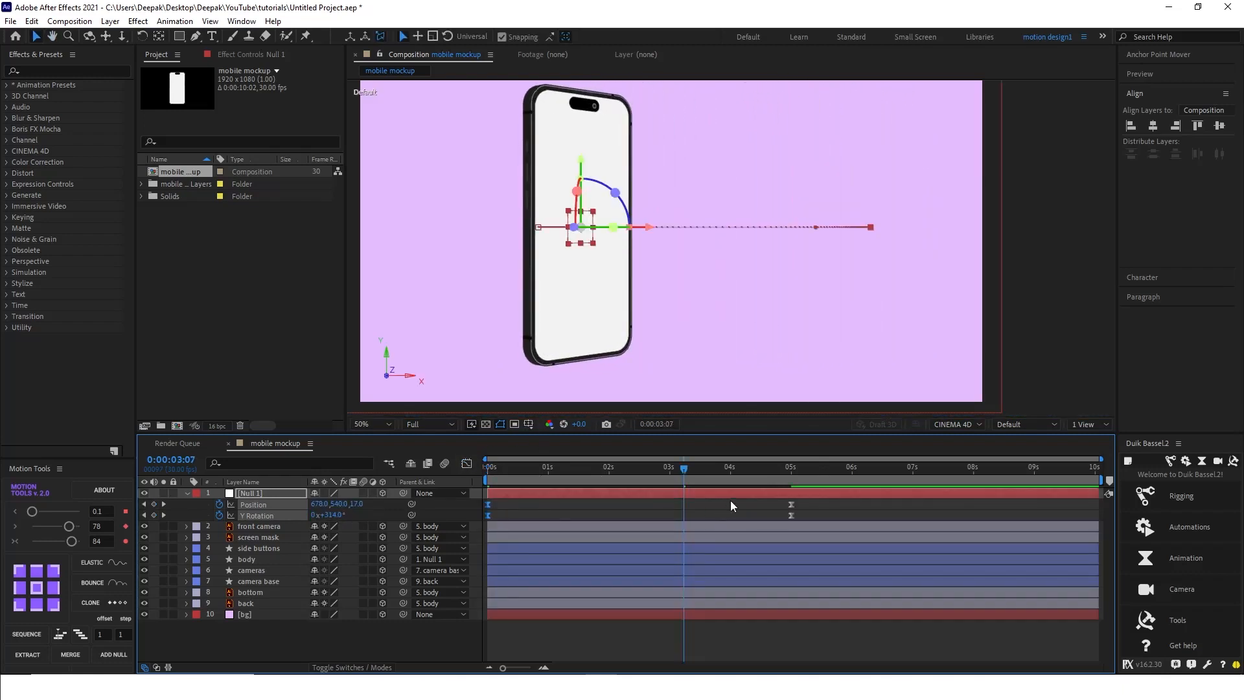
Step: Move Null 1's final Position and Y Rotation keyframes to about 2 seconds and preview the faster spin
drag(732, 505, 617, 515)
drag(662, 469, 392, 502)
key(space)
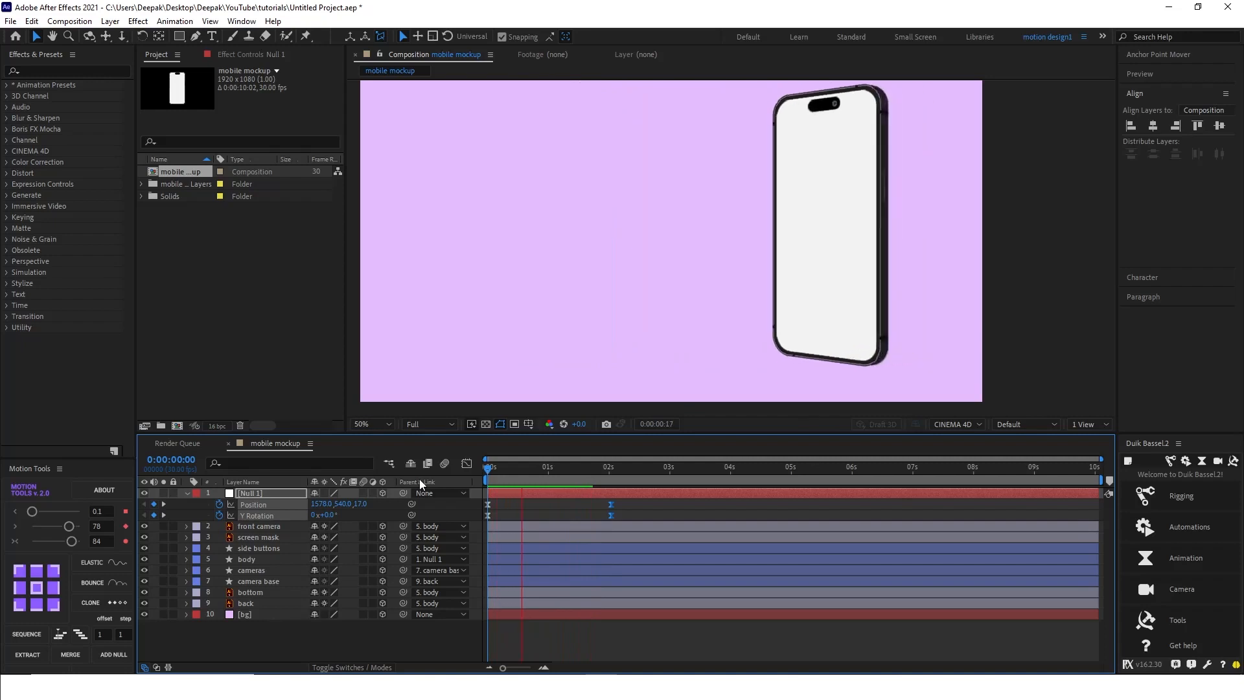
key(space)
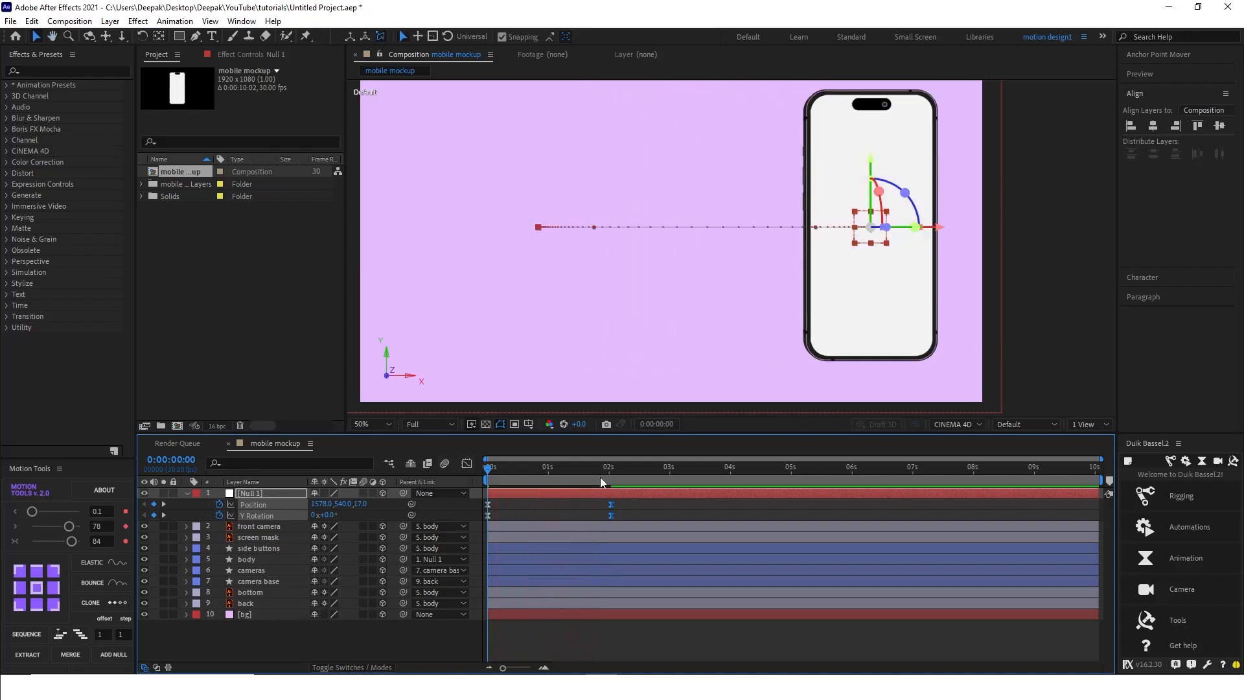
key(space)
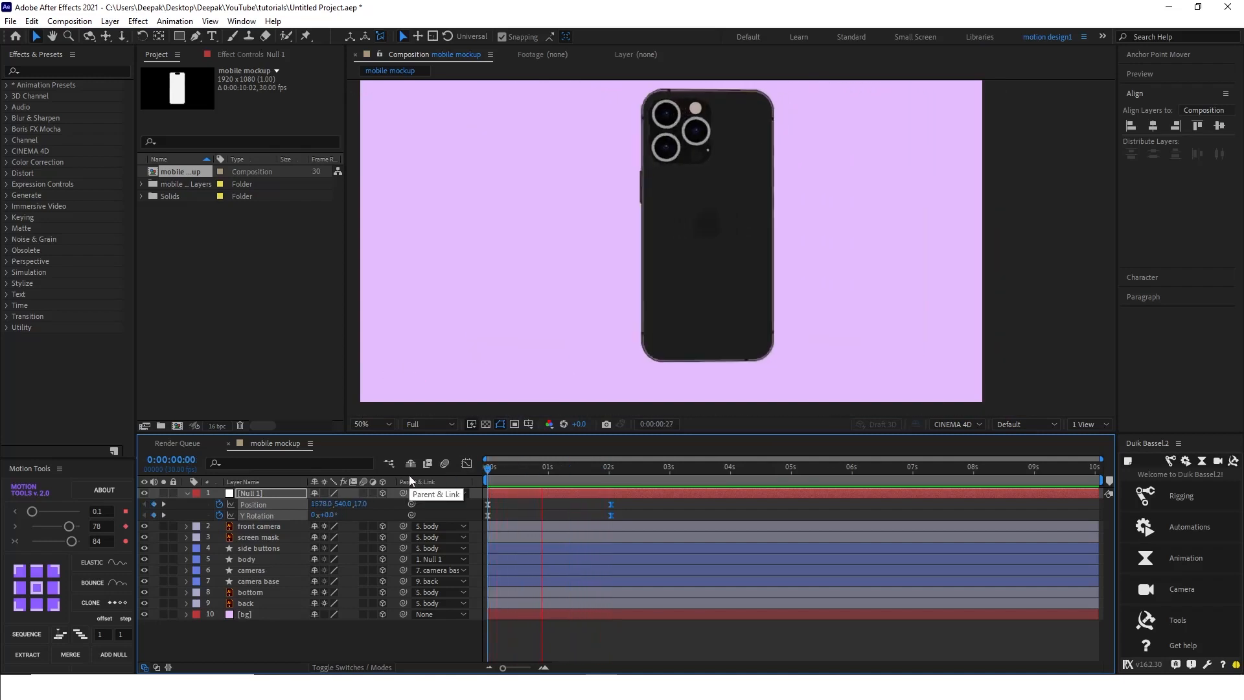
key(space)
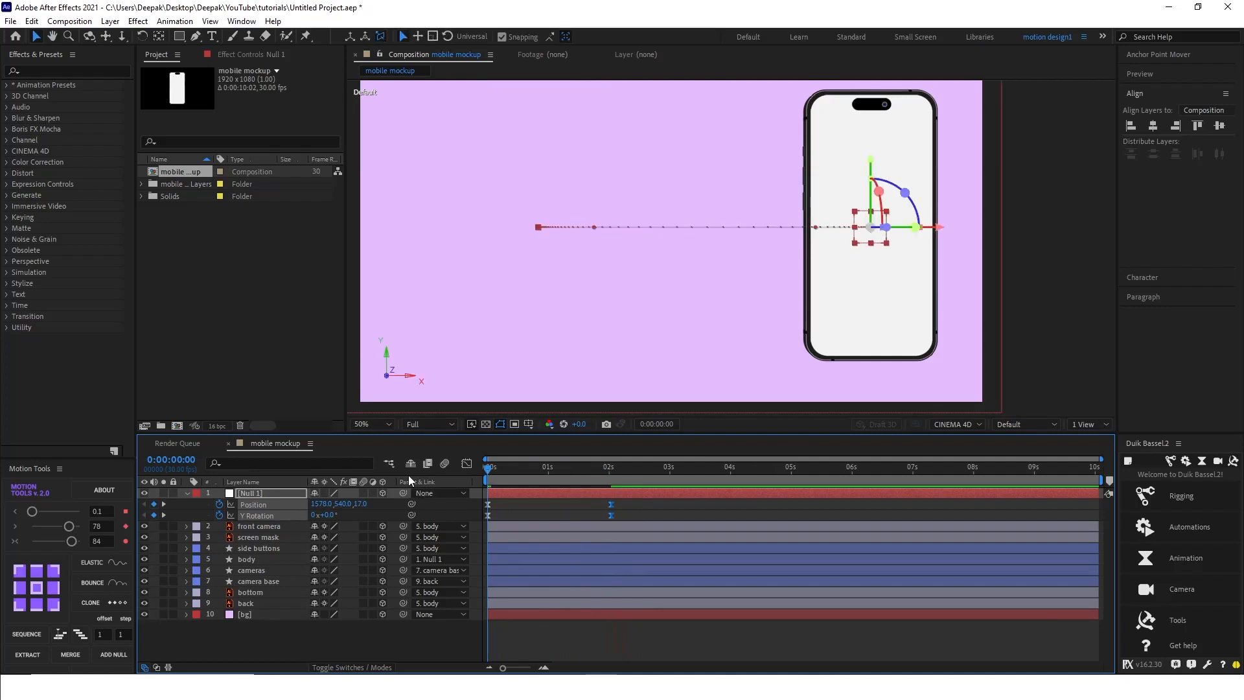
key(space)
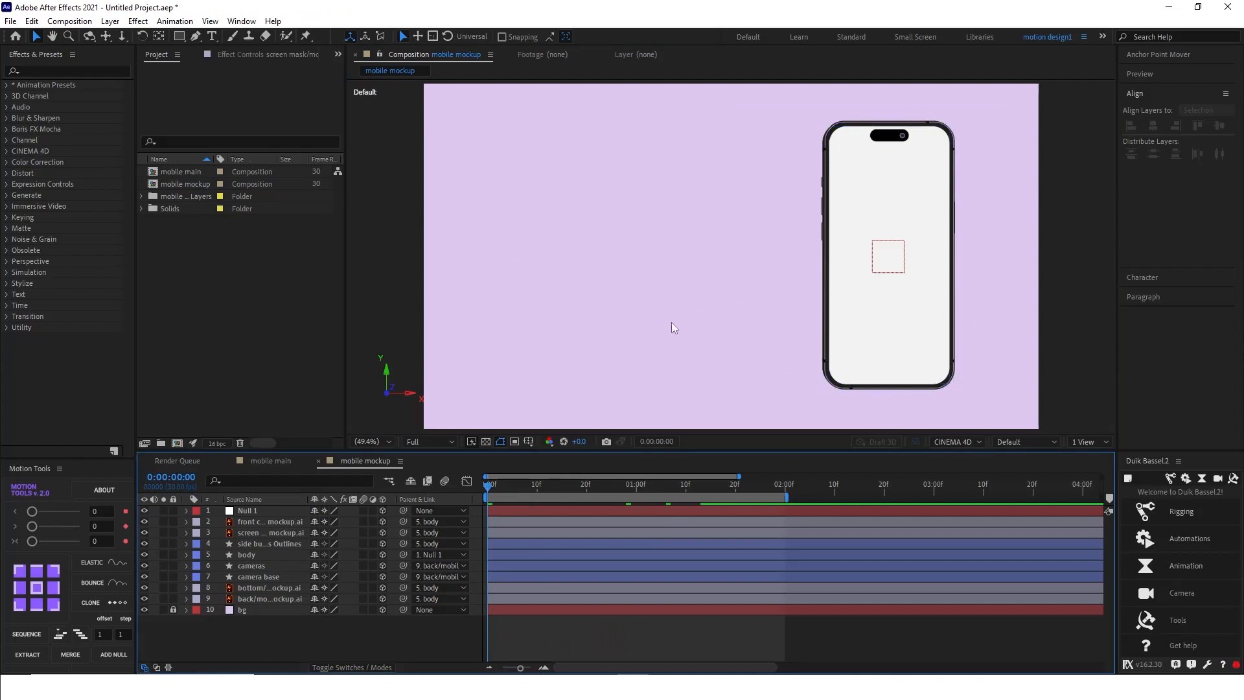
Step: Pre-compose the screen mask layer as "screen matte", leaving all attributes in mobile mockup
click(276, 537)
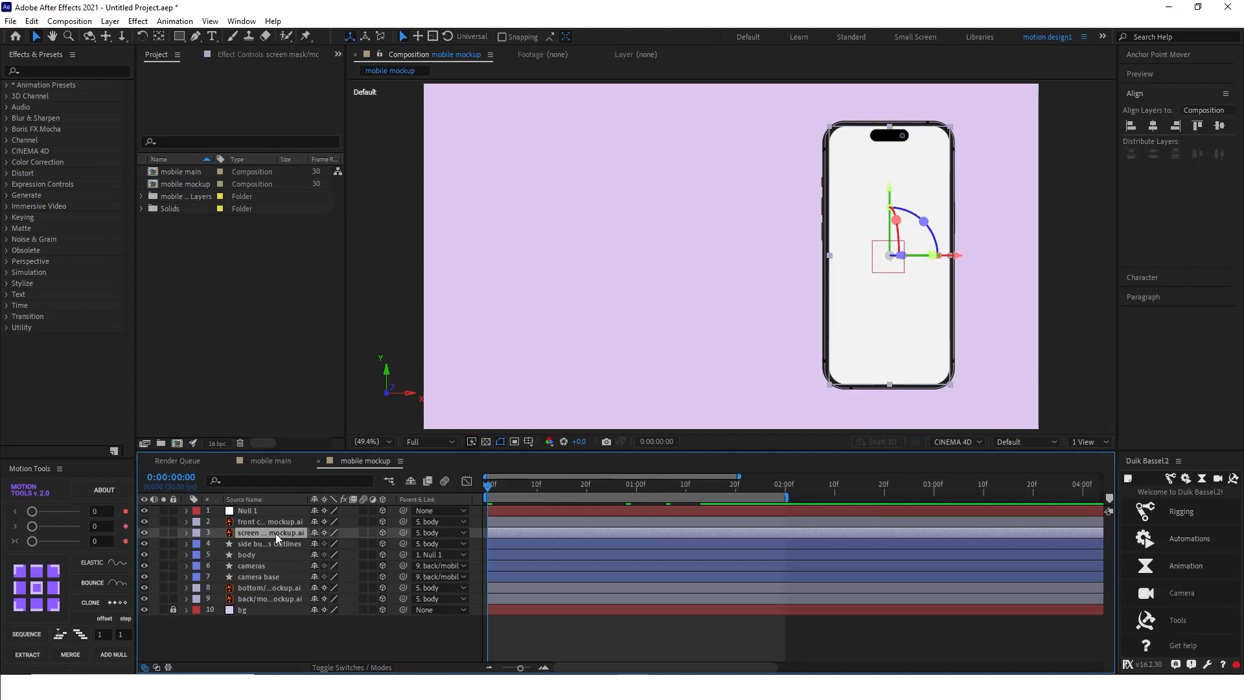
click(146, 532)
click(146, 532)
right_click(274, 534)
click(312, 460)
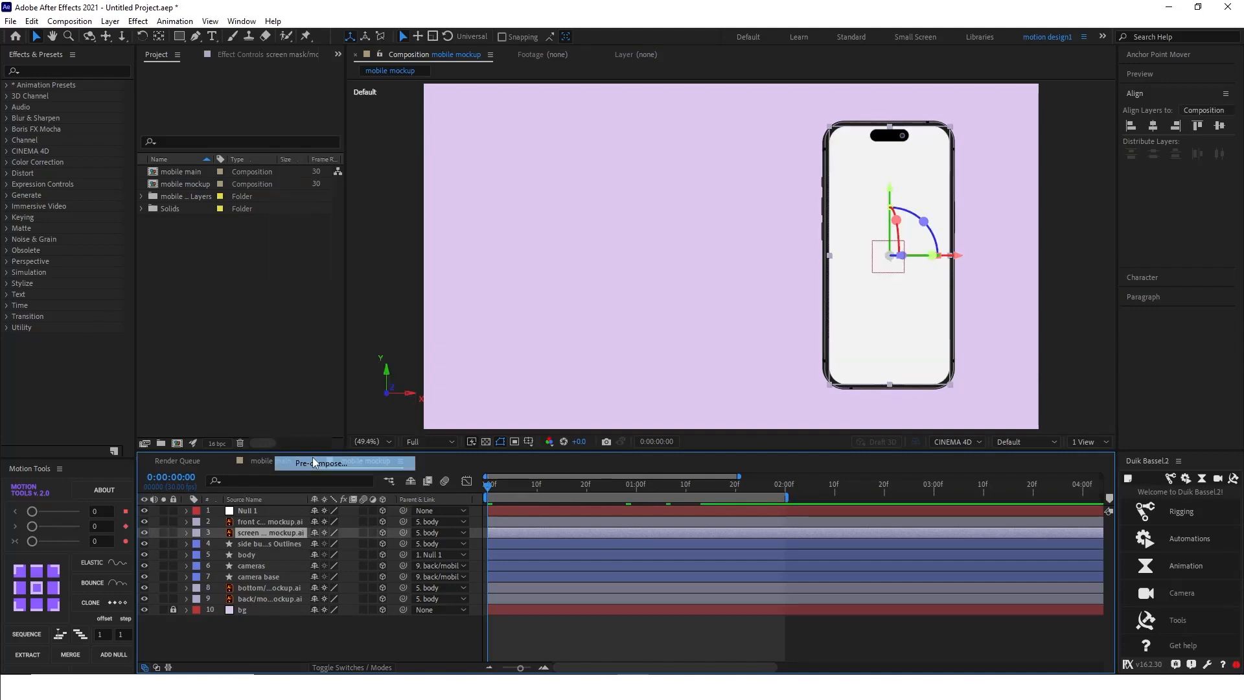
text(screen matte)
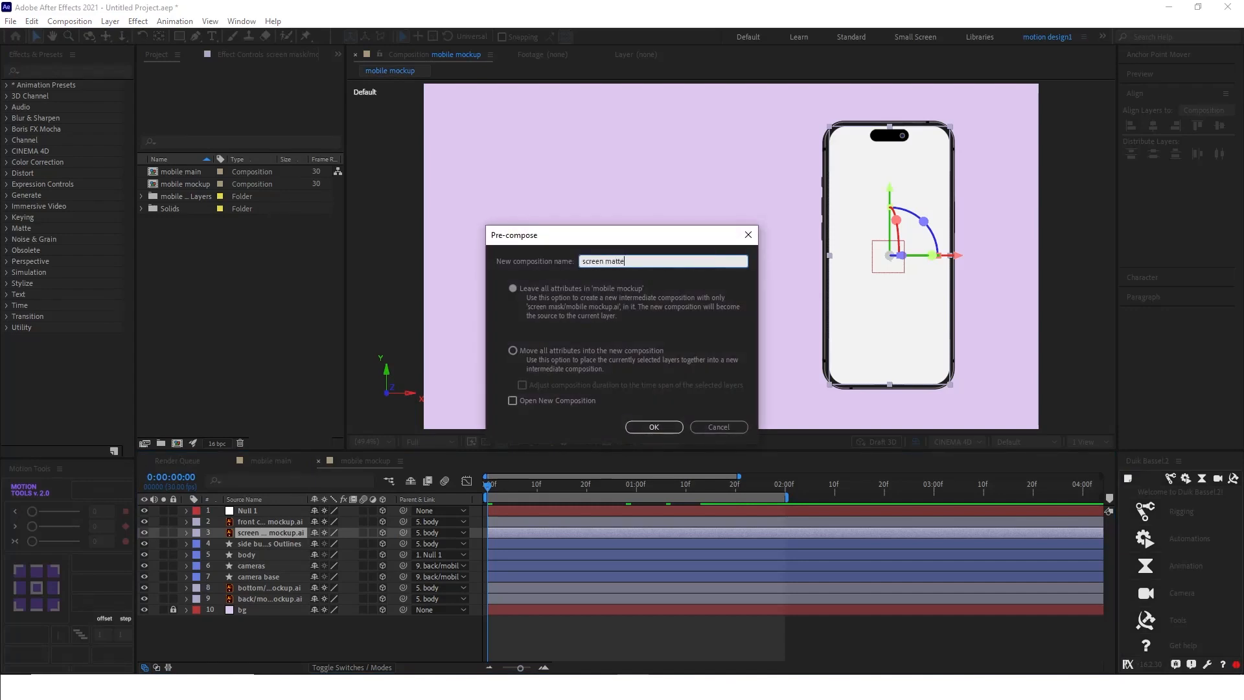
click(653, 427)
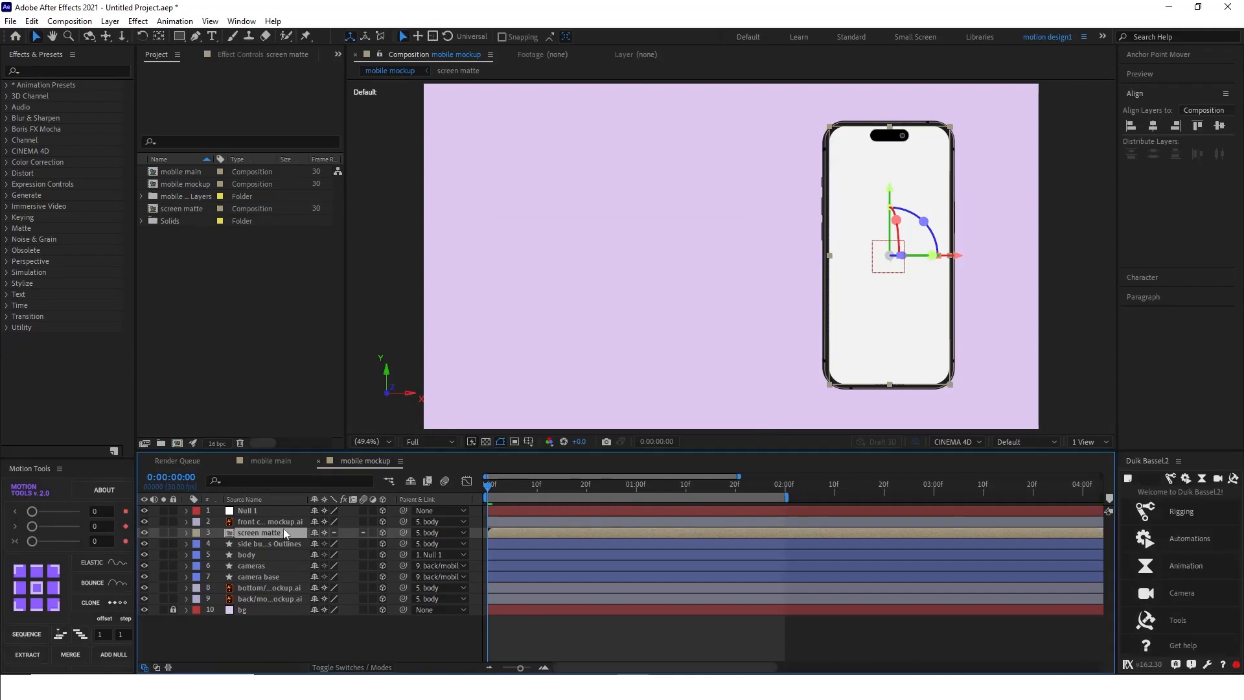
Step: Open the screen matte composition and turn its screen mask layer into a 3D layer
double_click(277, 532)
click(277, 510)
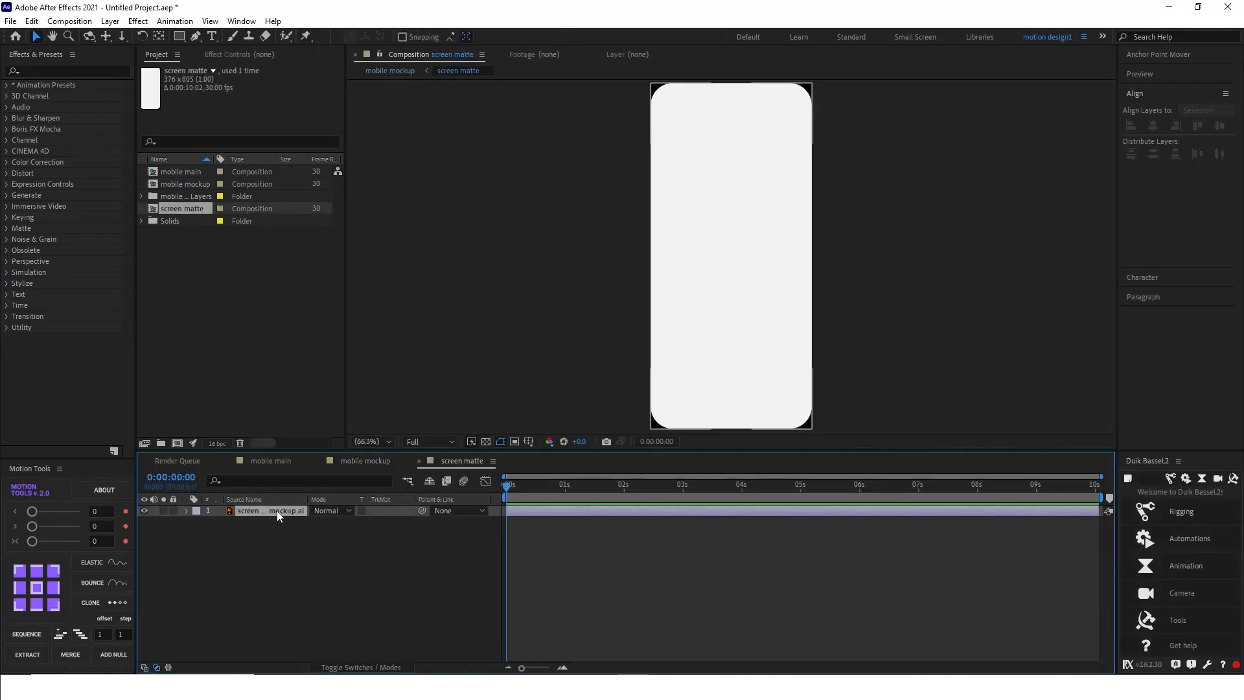
click(386, 661)
click(361, 666)
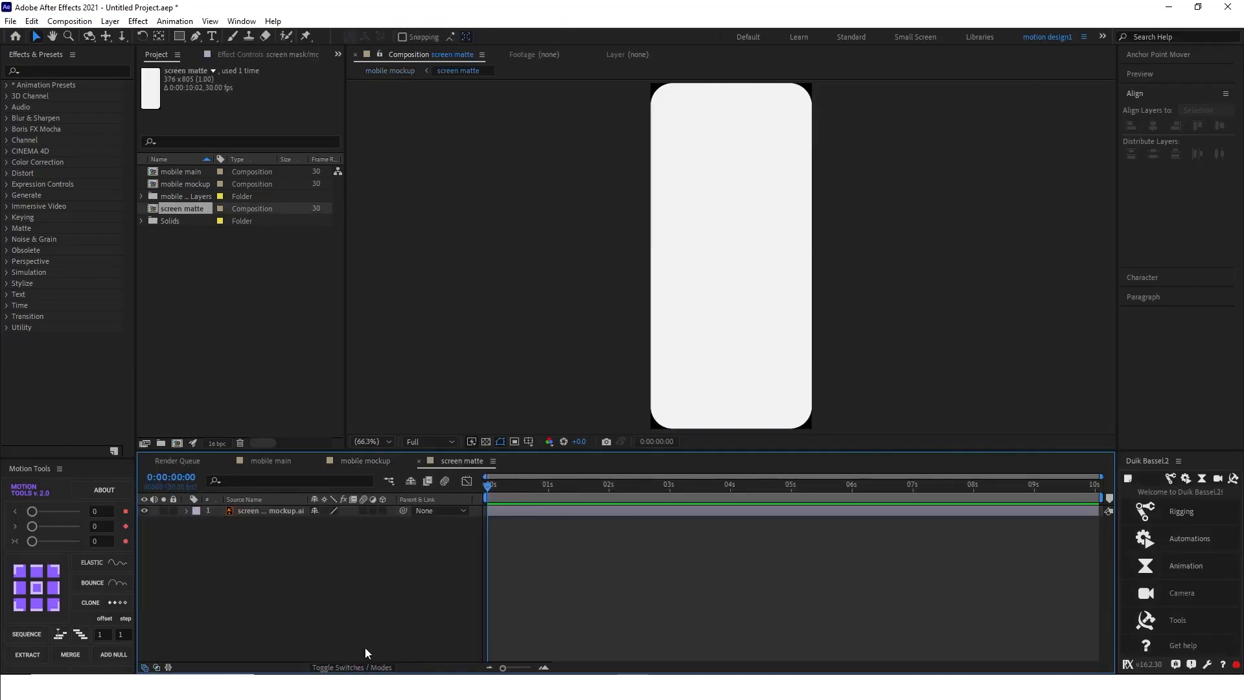
click(382, 510)
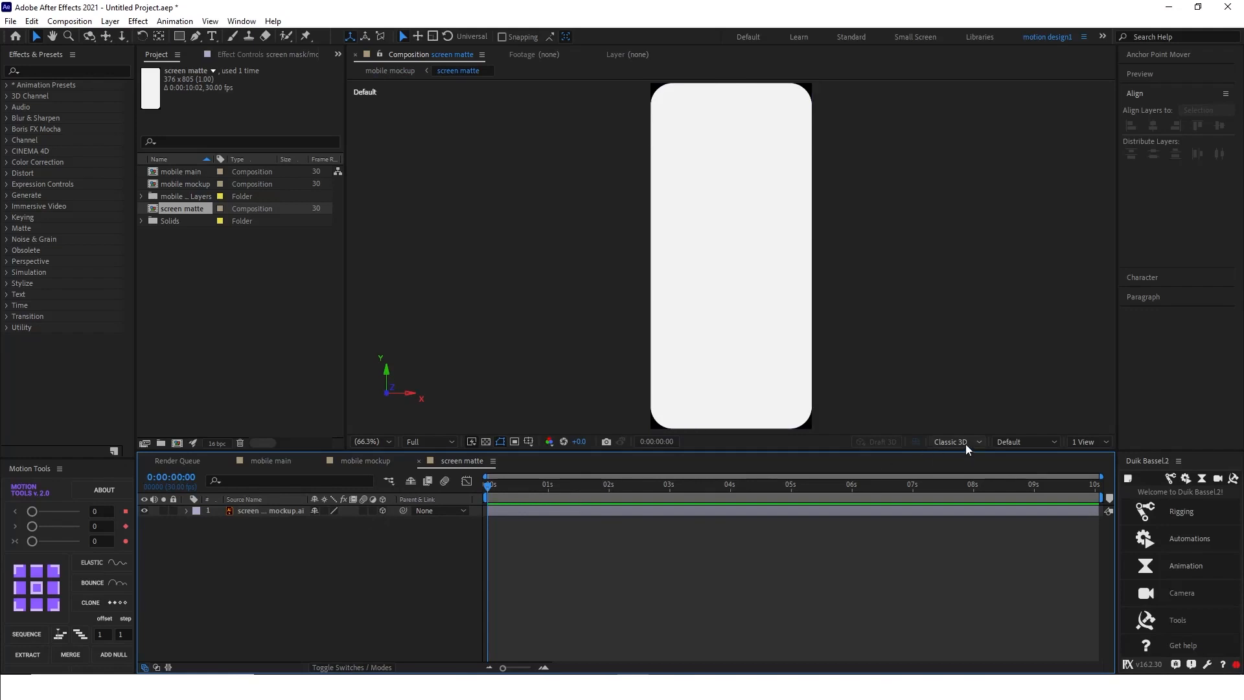
click(981, 453)
click(291, 535)
click(277, 512)
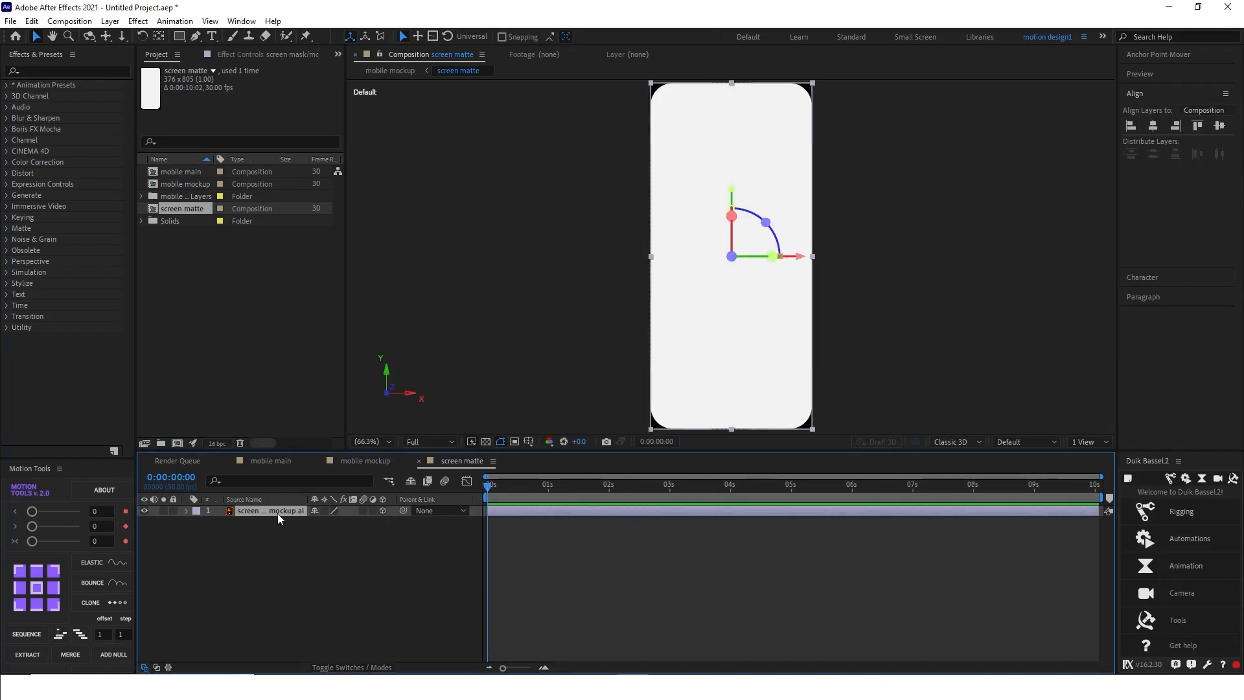
Step: Import the "Time Lapse Video Of Milky Way Galaxy" footage and place it beneath the screen mask layer
click(232, 337)
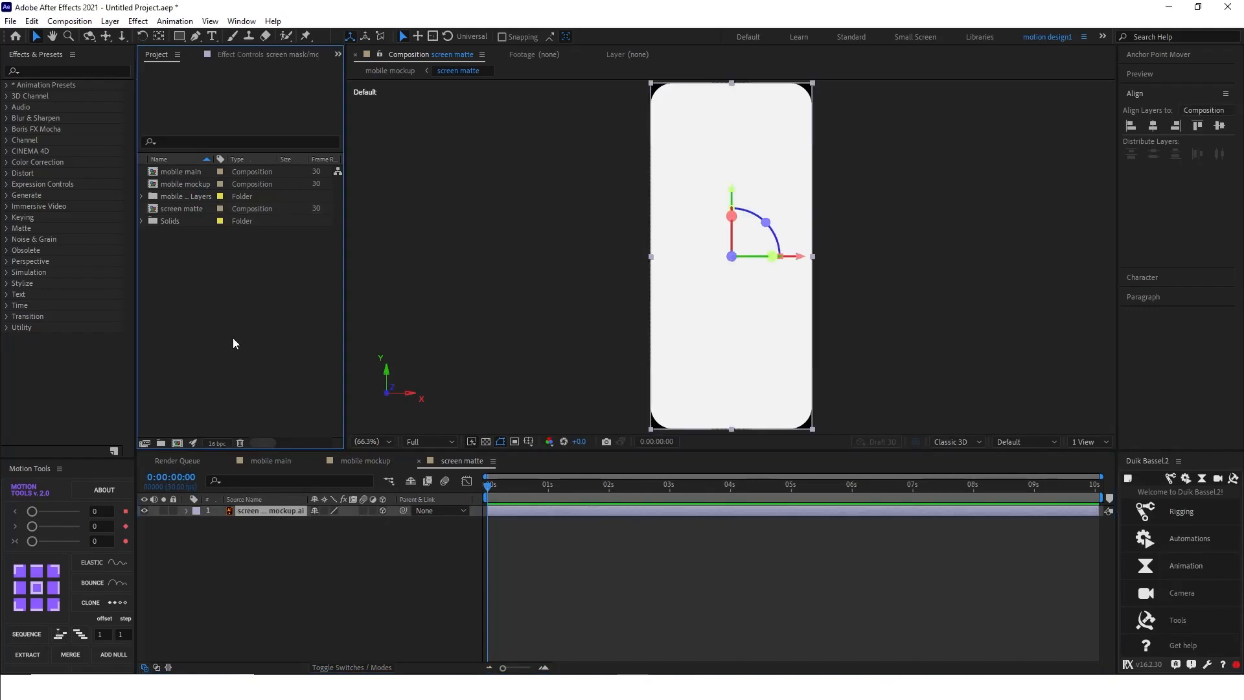
double_click(232, 336)
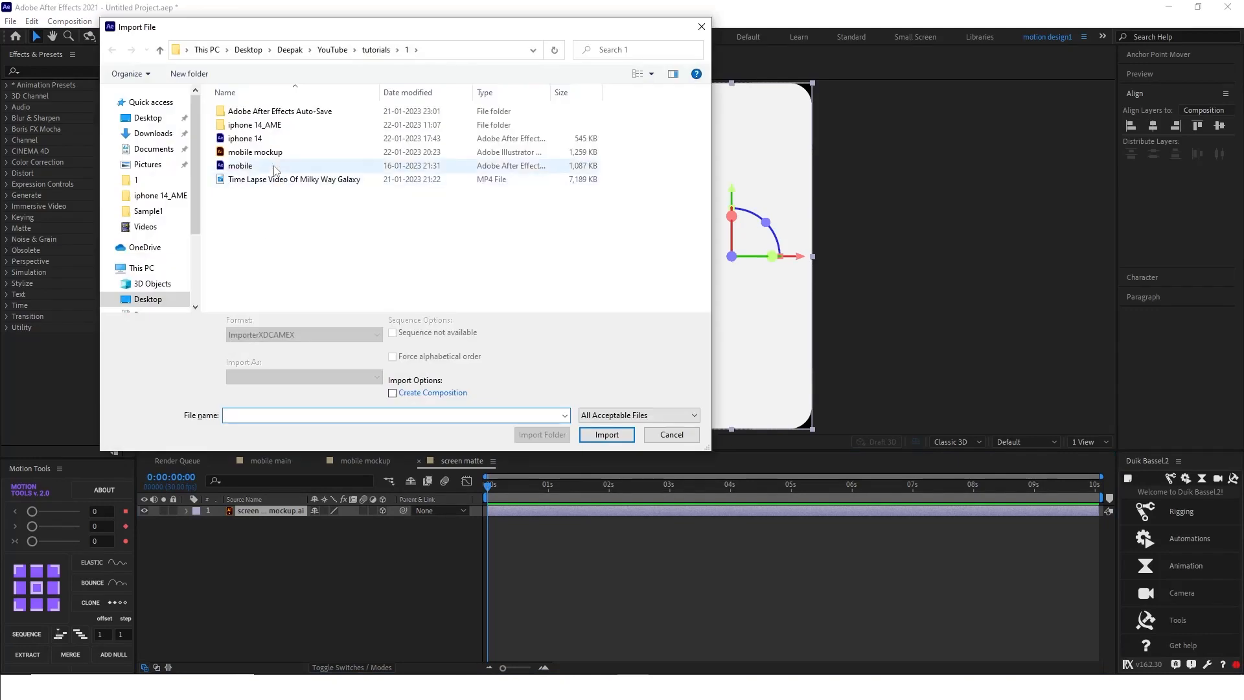
click(256, 180)
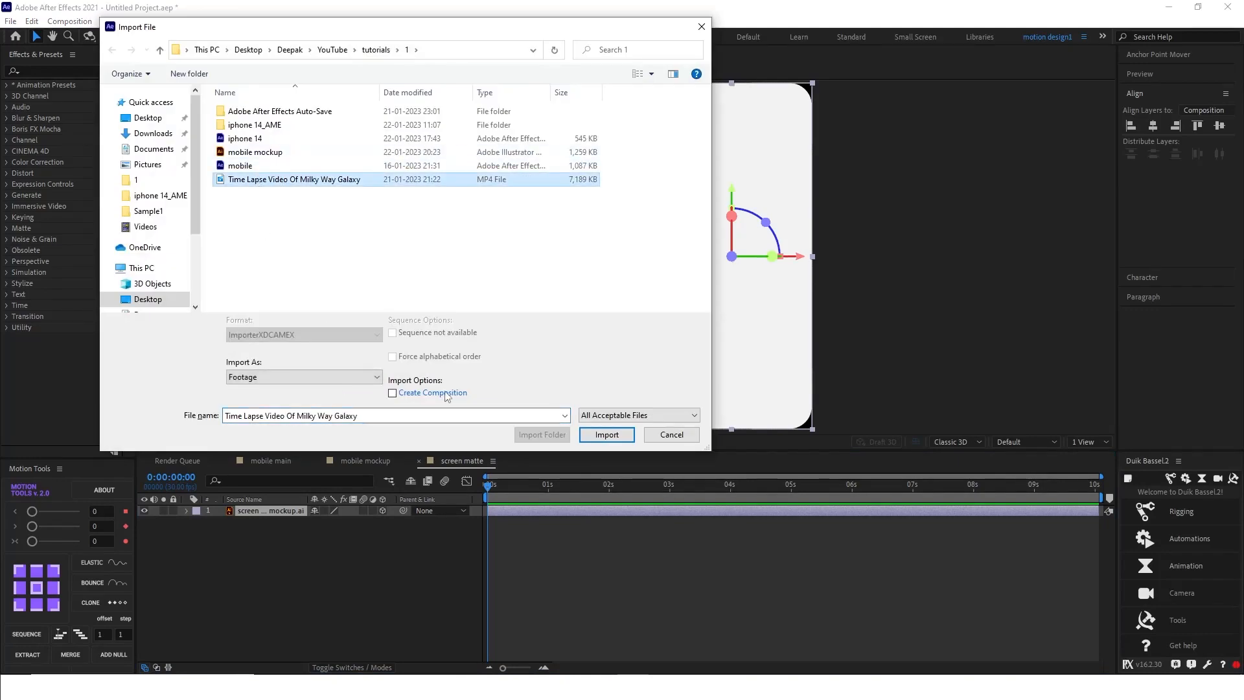
click(607, 434)
drag(188, 235, 309, 519)
Step: Turn the Milky Way footage layer into a 3D layer
click(376, 533)
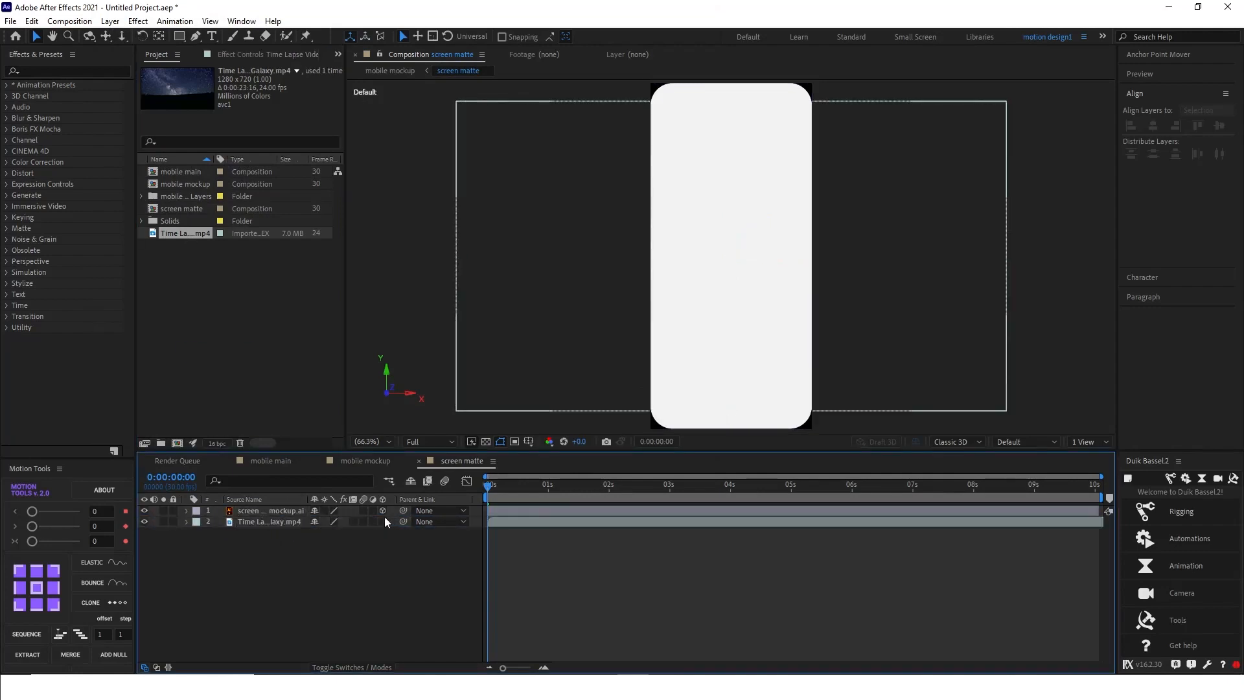
click(382, 522)
click(260, 521)
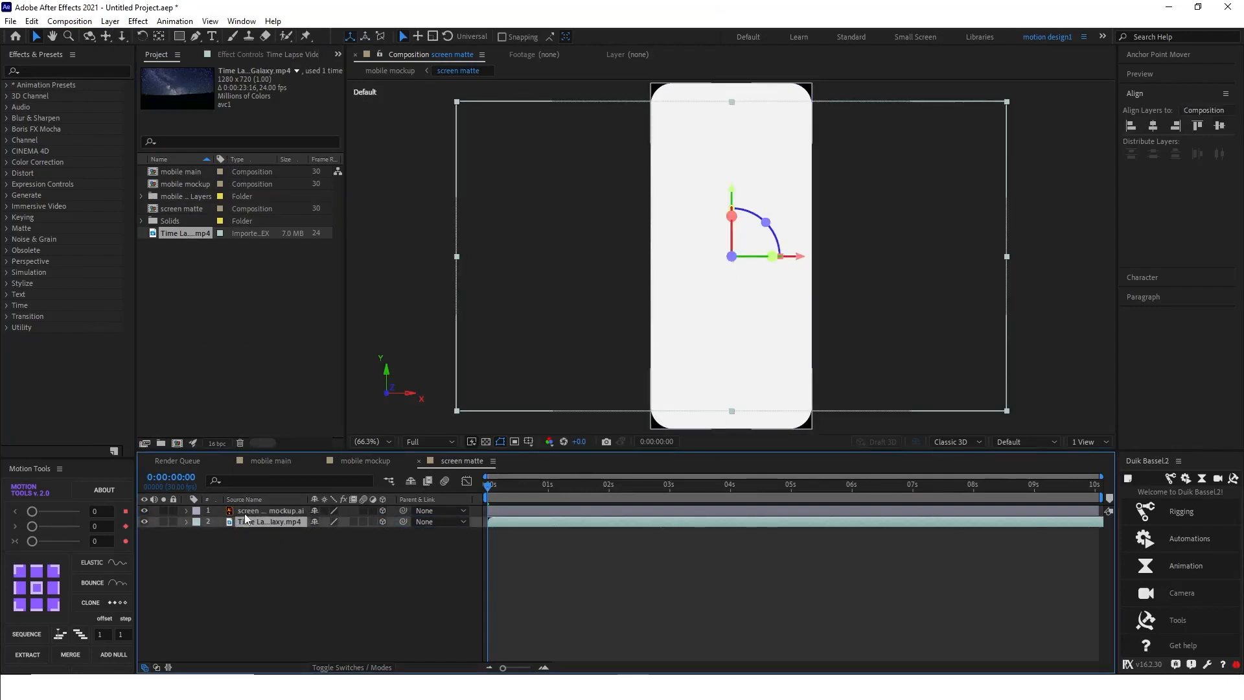
Step: Try the CINEMA 4D renderer for the screen matte composition, then return it to Classic 3D
click(306, 546)
click(965, 442)
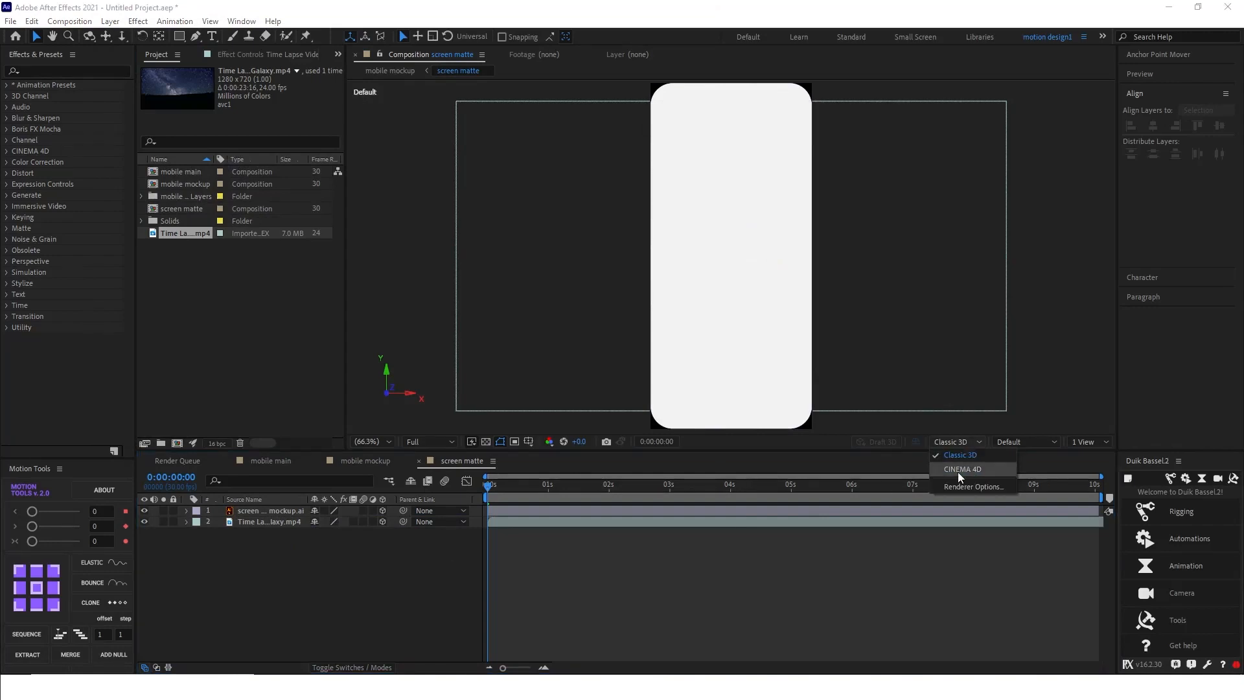
click(958, 472)
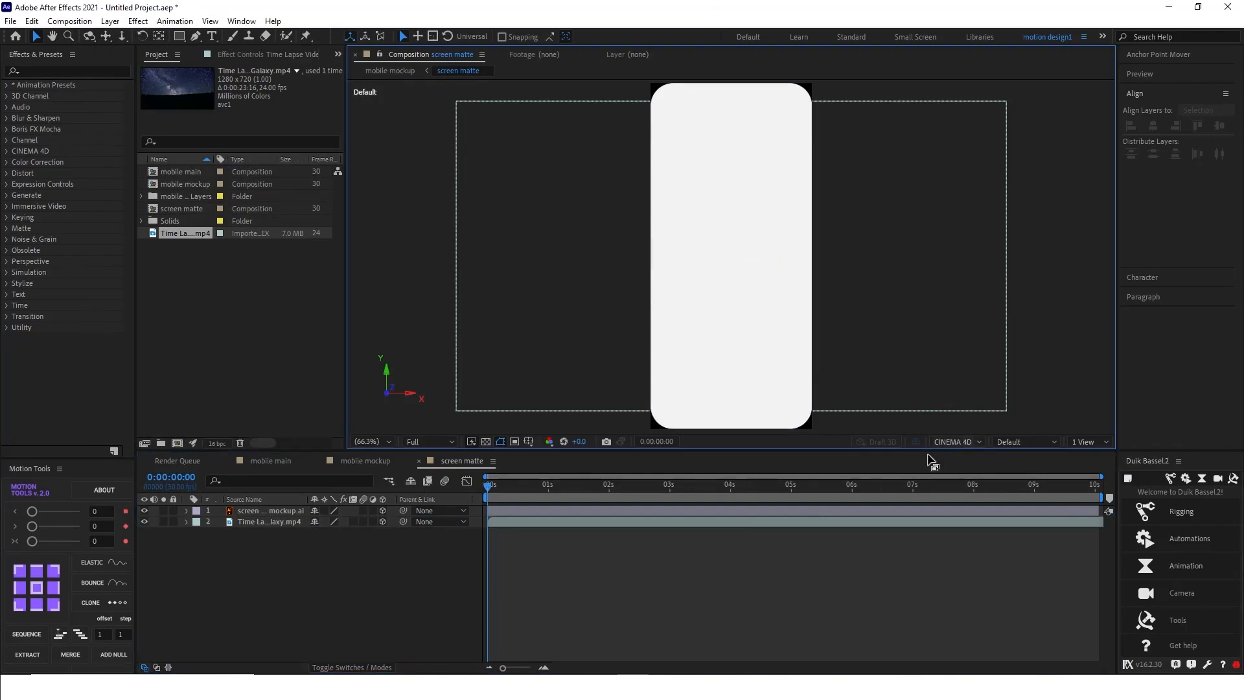
click(346, 668)
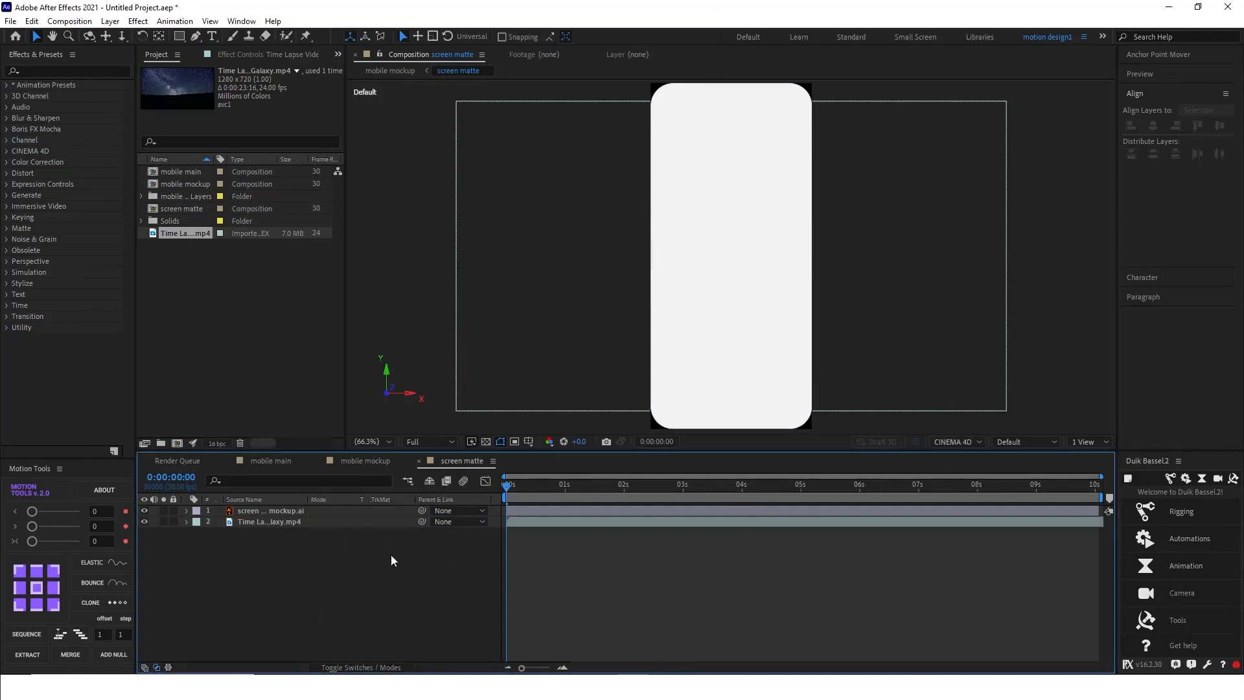
click(375, 522)
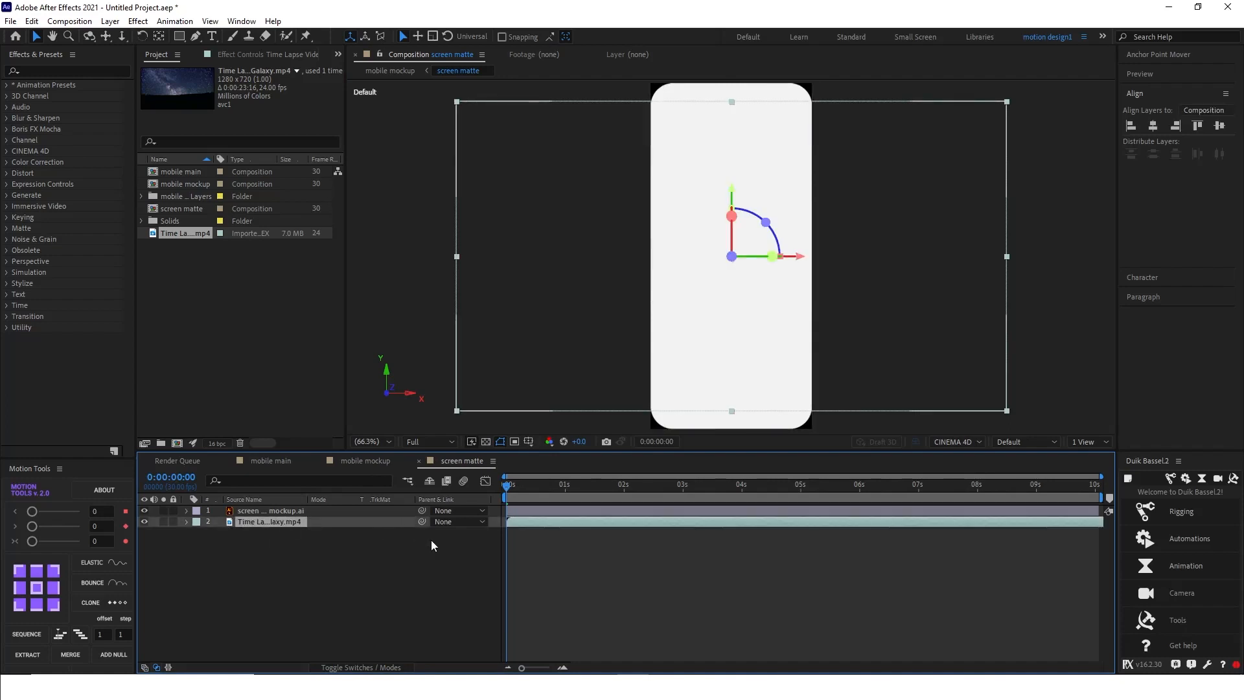
click(963, 442)
click(963, 455)
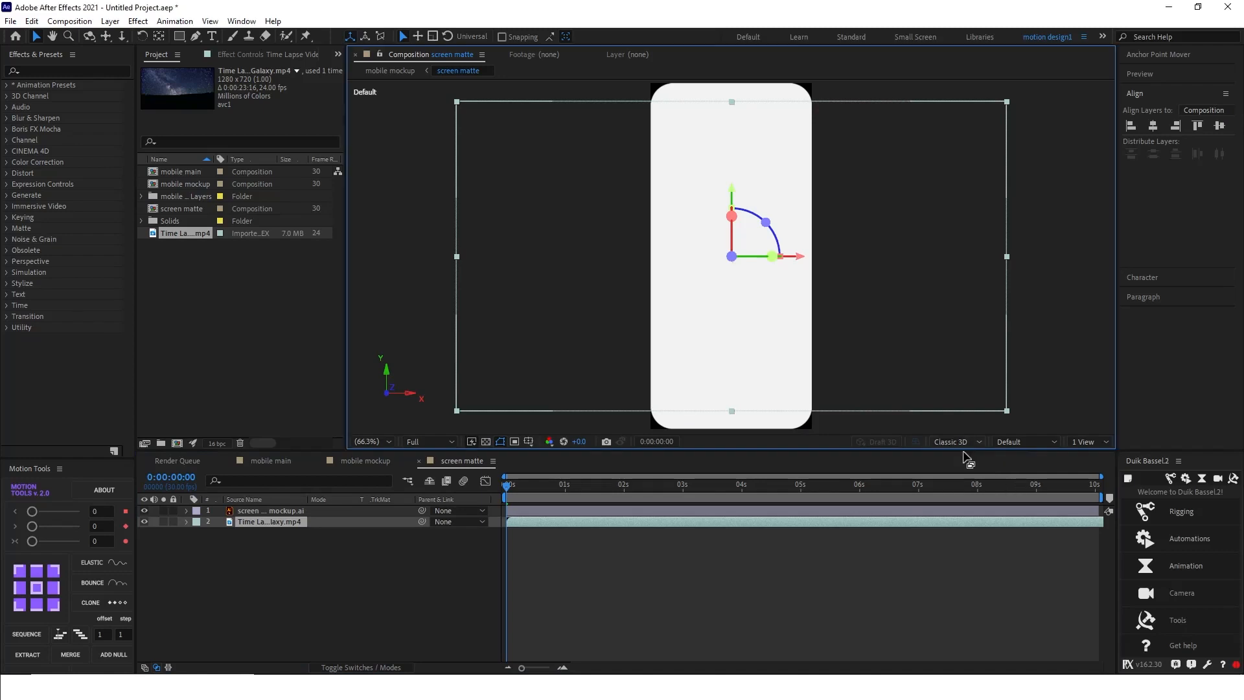
Step: Set the Milky Way footage's track matte to Alpha Matte from the screen mask layer
click(407, 568)
click(361, 667)
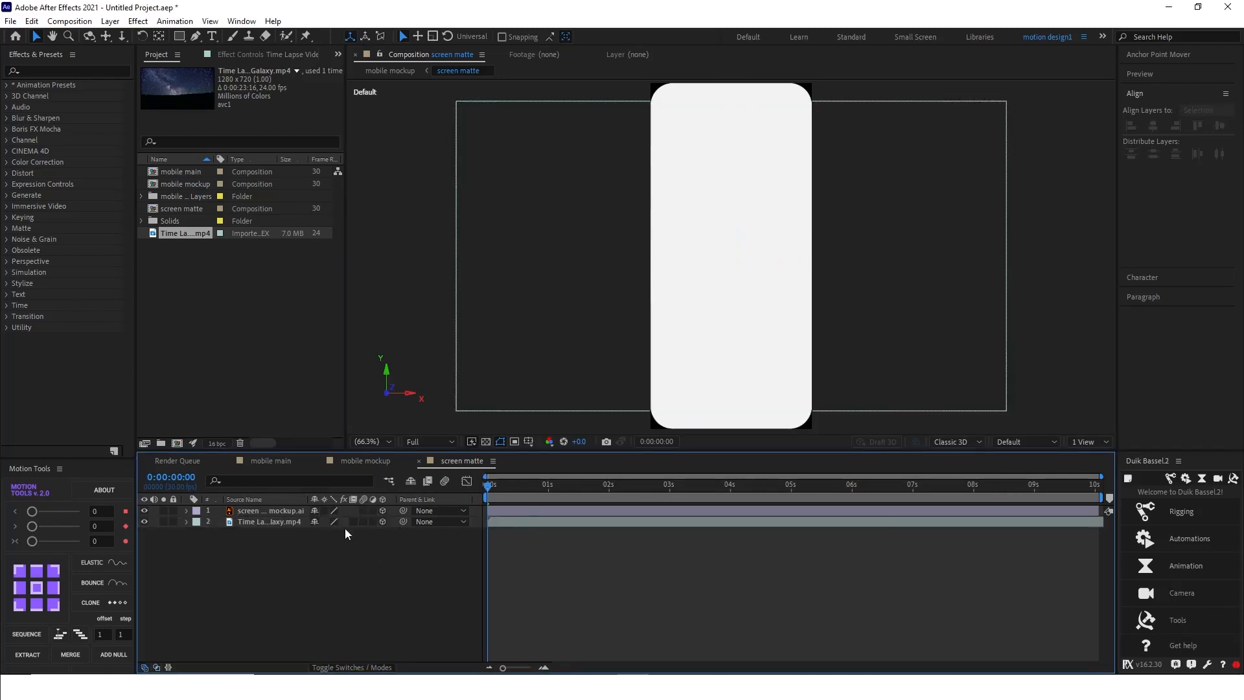
click(350, 666)
click(387, 522)
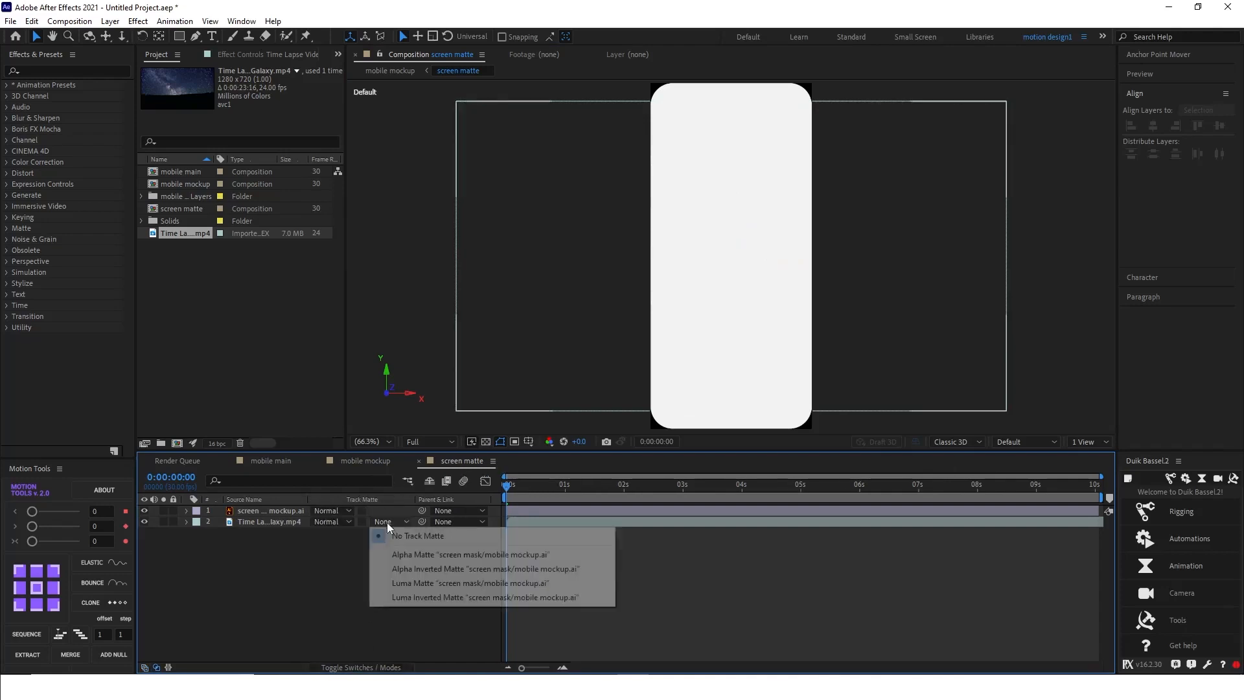
click(416, 552)
Step: Scale the Milky Way footage to 112% so it fills the height of the phone screen
click(263, 525)
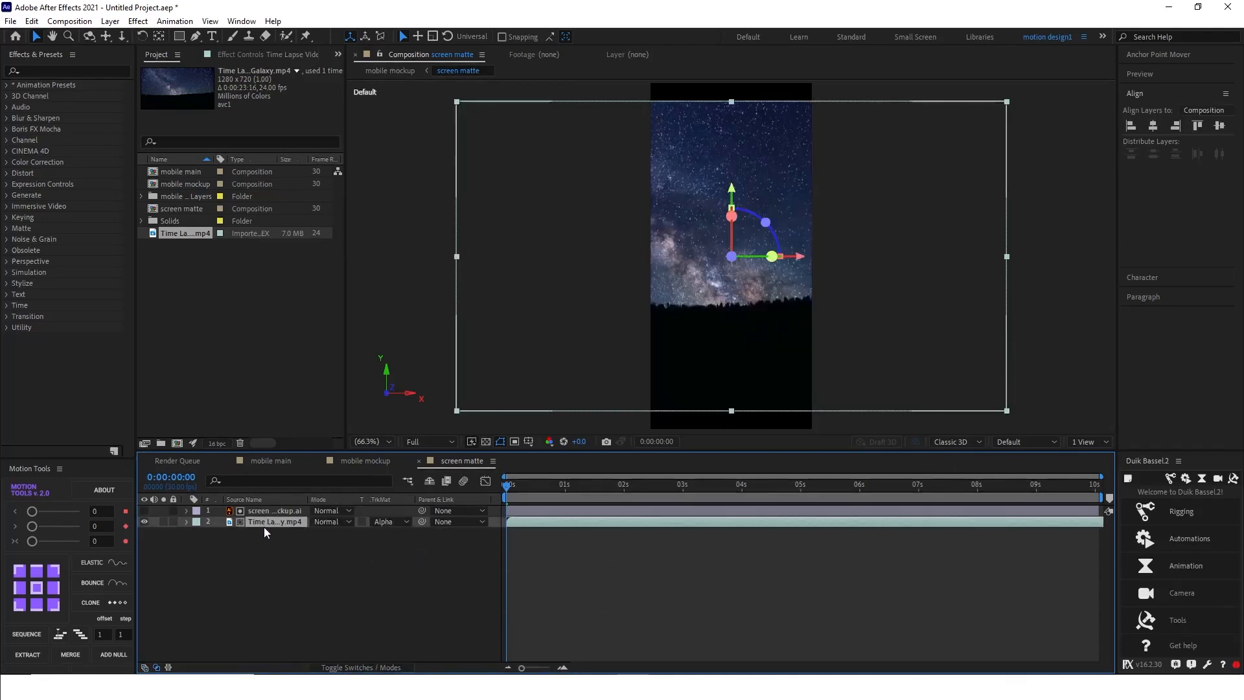
key(s)
click(324, 535)
key(Return)
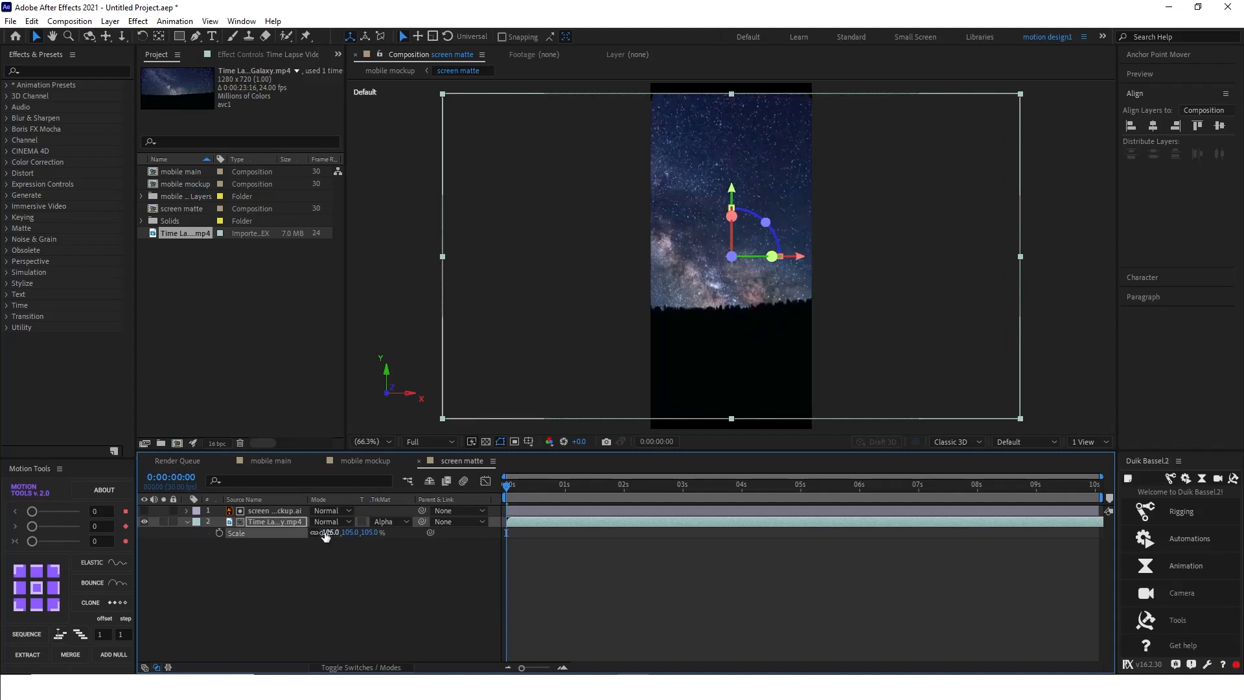
drag(324, 533, 334, 532)
click(873, 301)
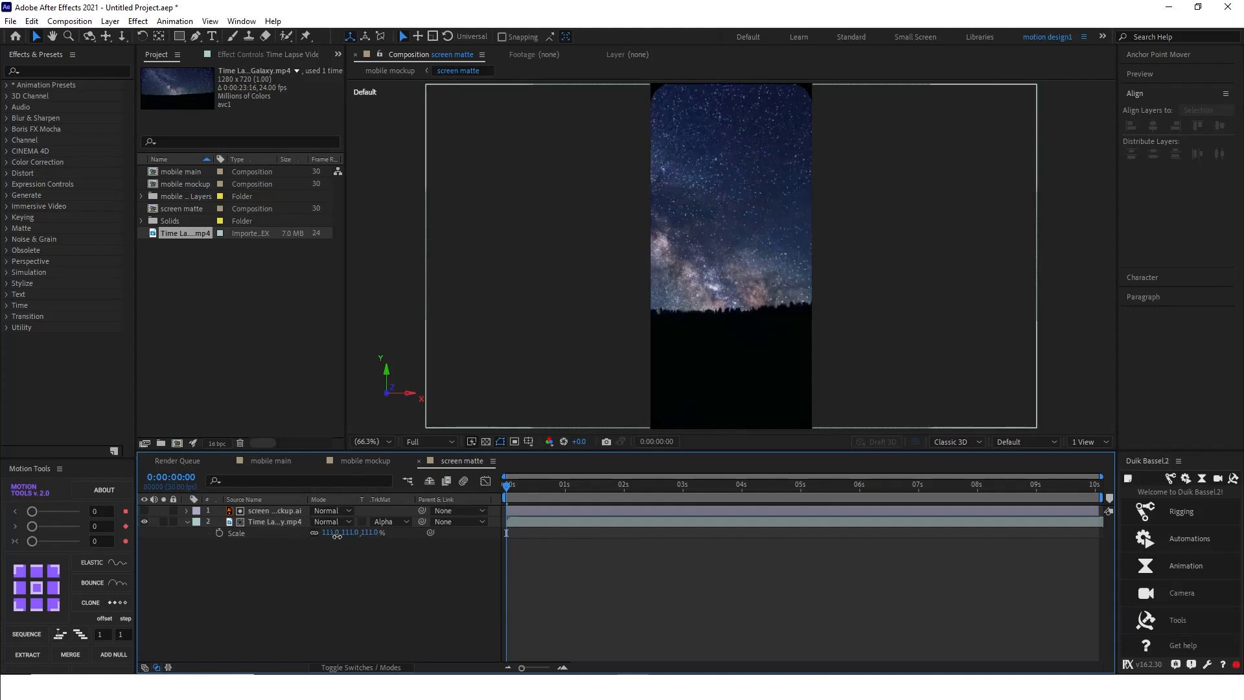
drag(337, 535, 355, 539)
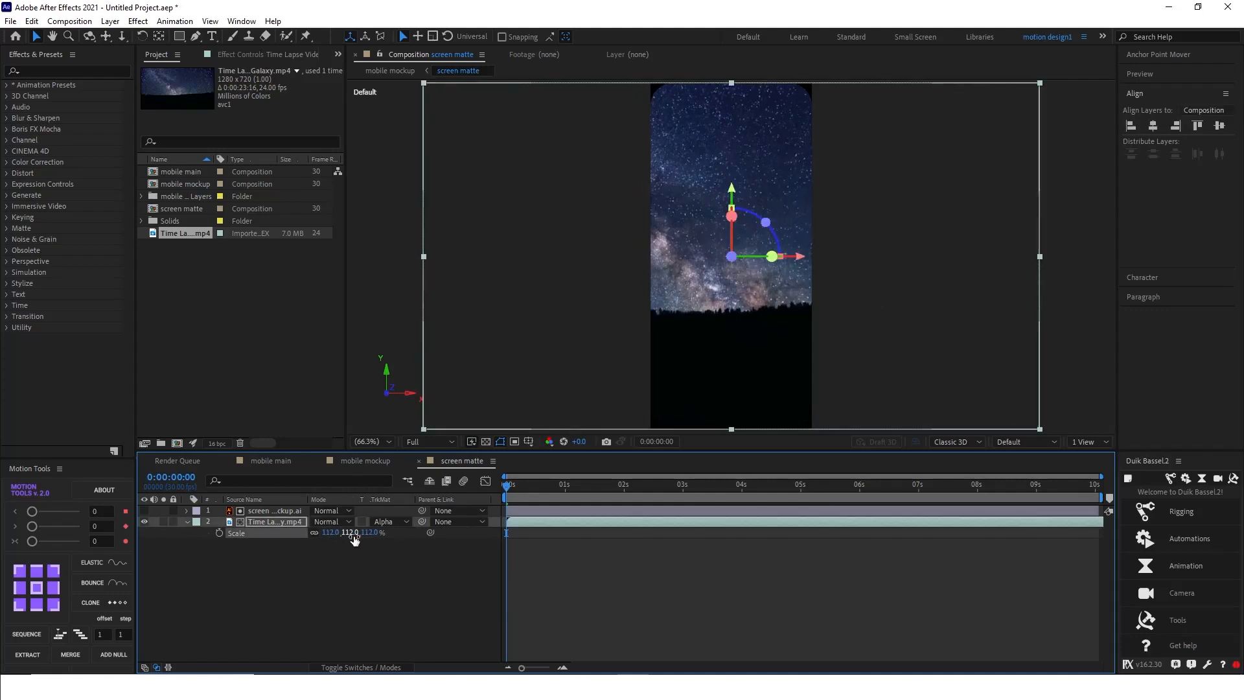
Step: Turn off Collapse Transformations for the screen matte layer in the mobile mockup composition
click(936, 202)
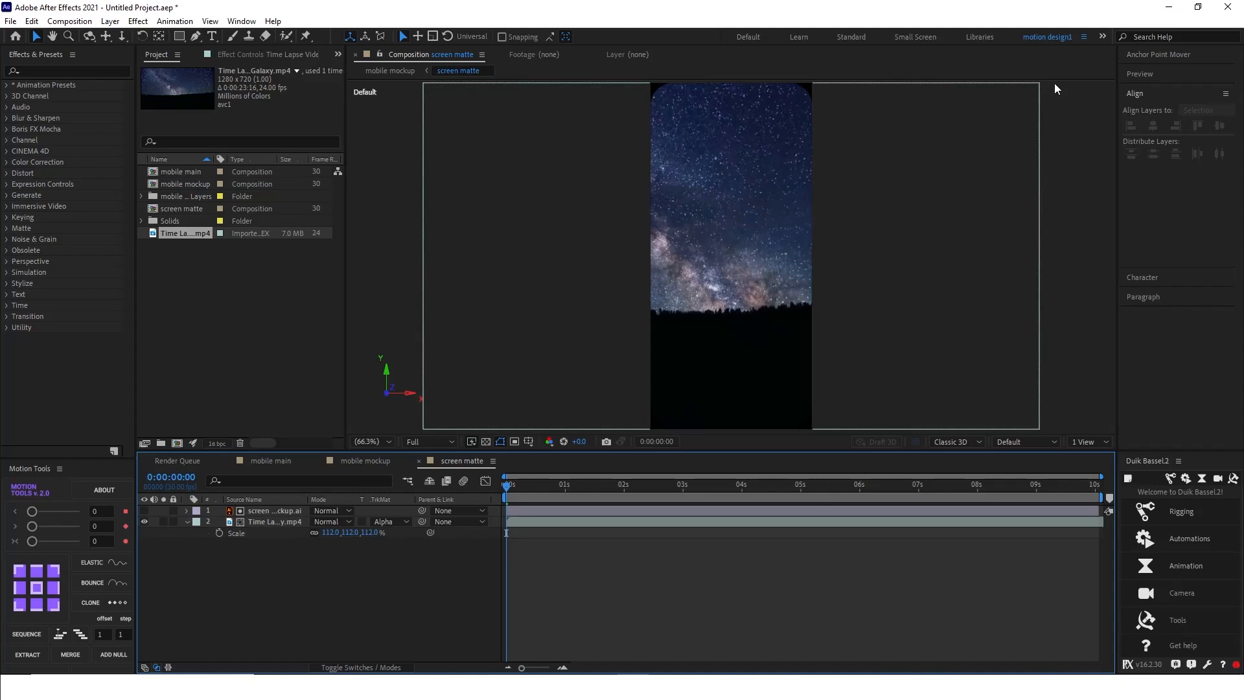
click(364, 460)
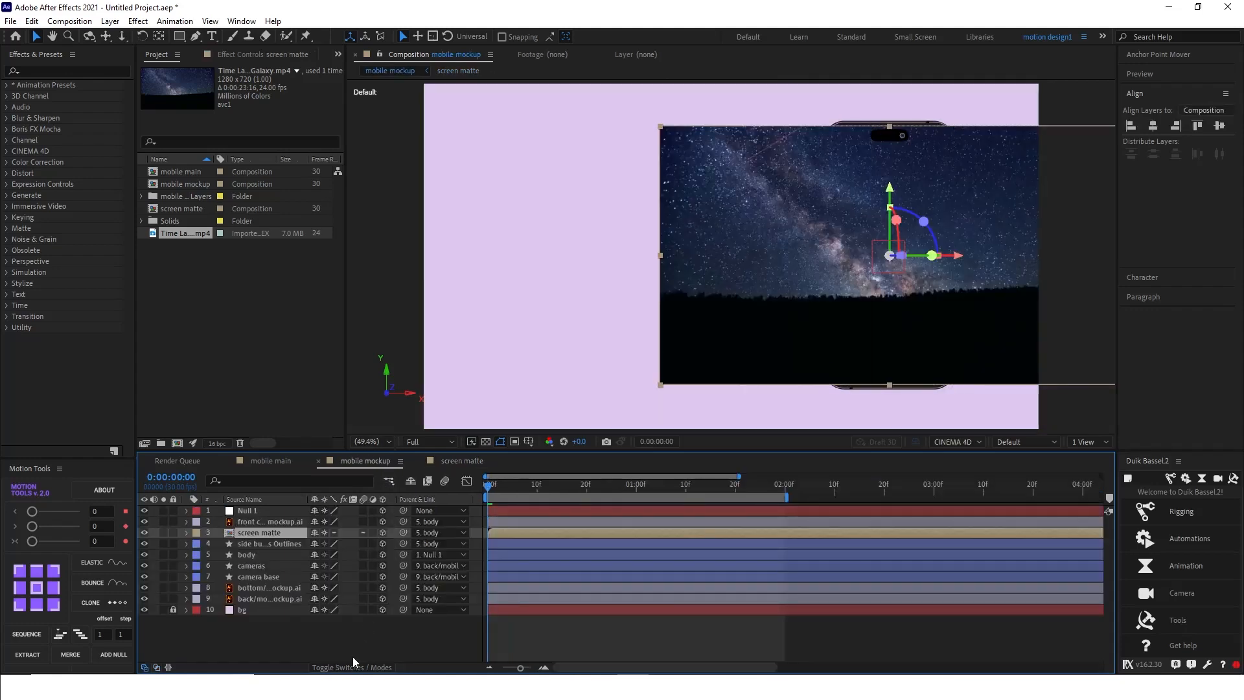
click(325, 532)
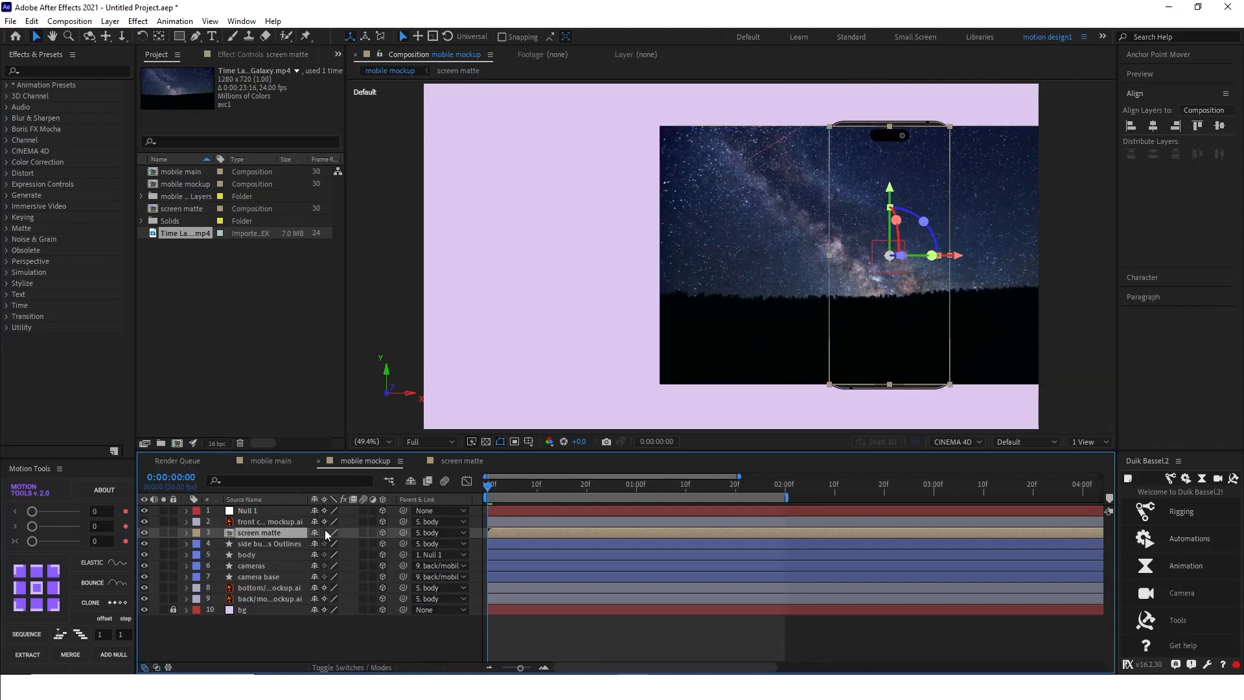
click(364, 628)
Step: Scrub through the start of the phone's rotation and play a preview to check the footage on its screen
click(508, 486)
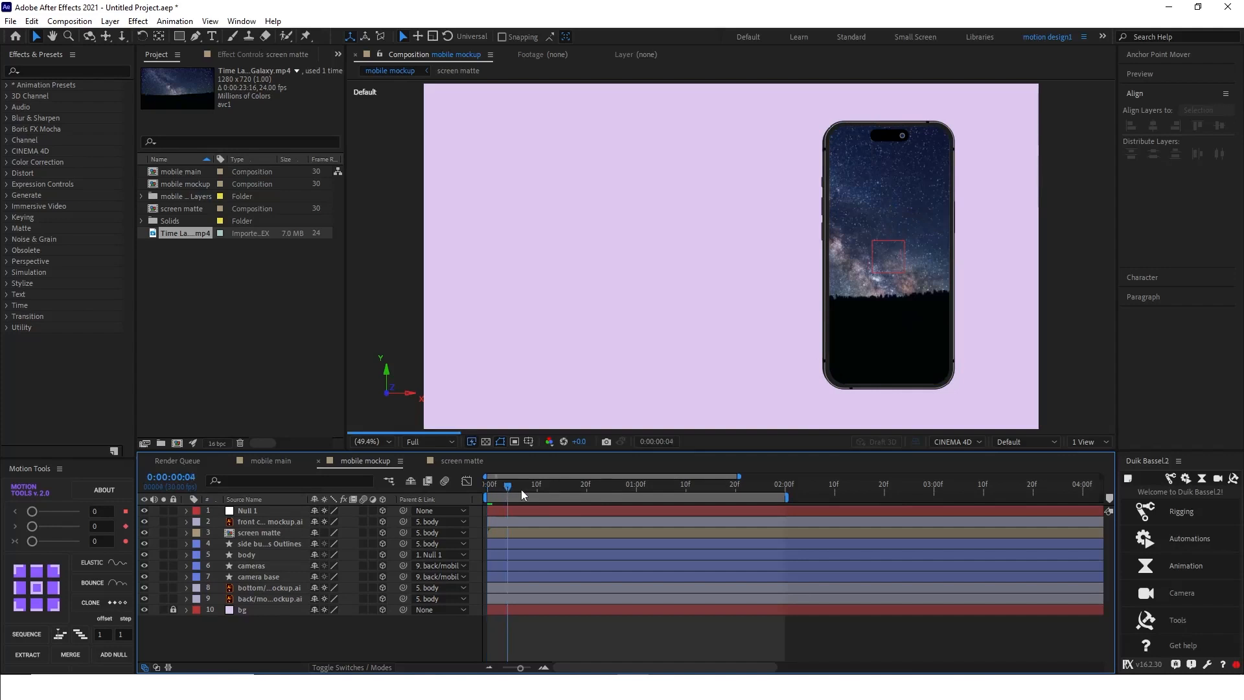
mouse_move(521, 488)
mouse_down()
mouse_move(589, 486)
mouse_move(535, 497)
mouse_up()
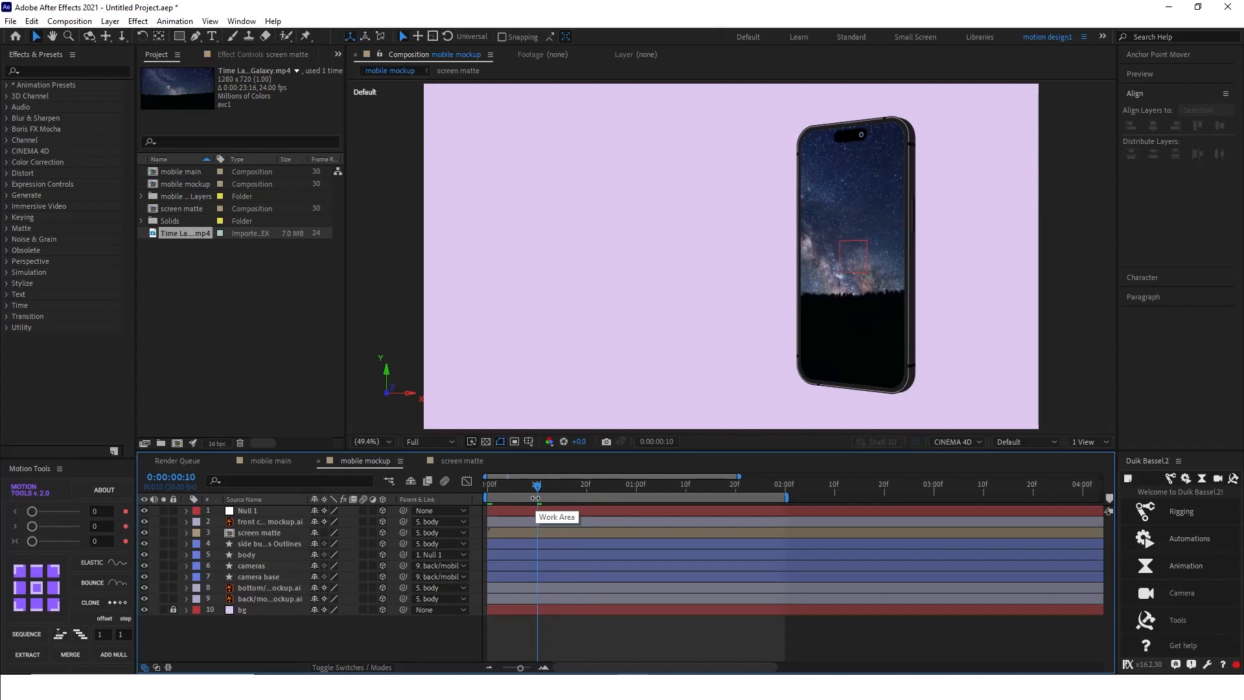
key(space)
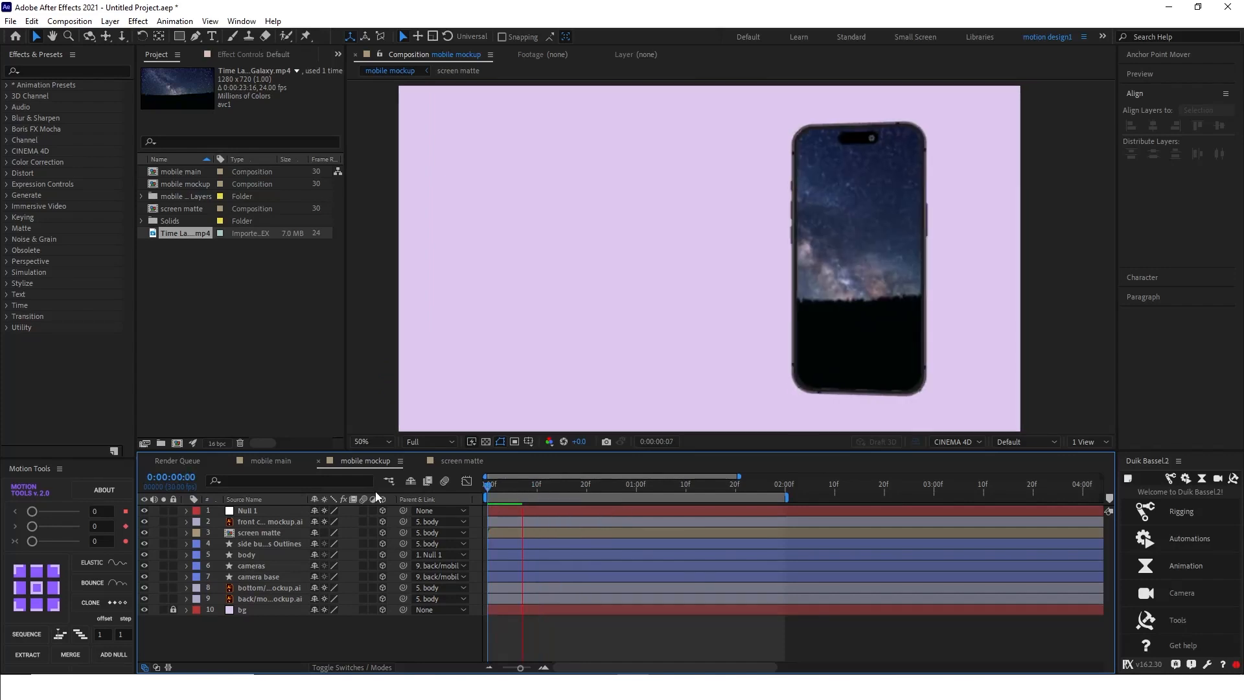